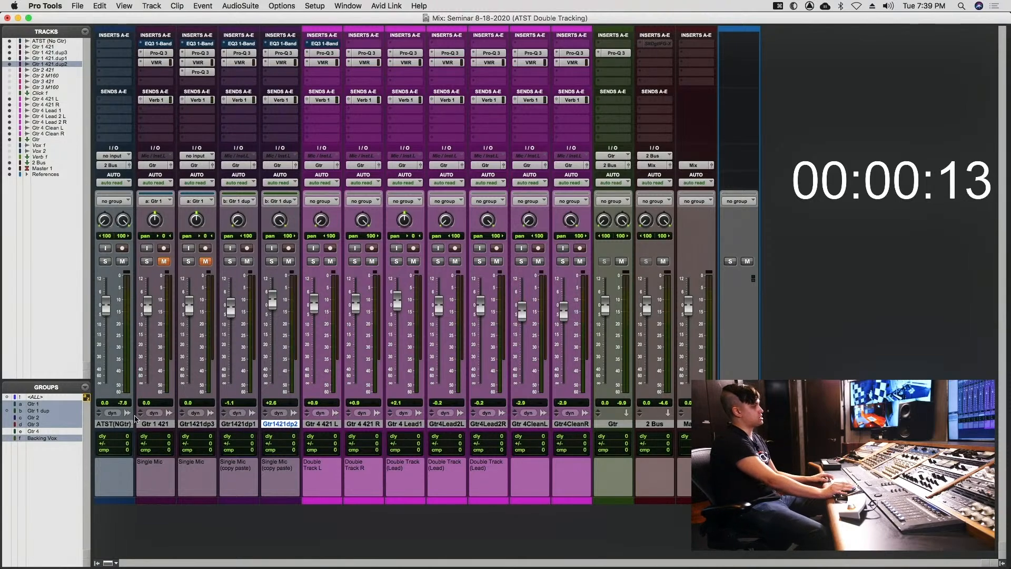
Hide the Gtr 1 421 track together with its three duplicates.
click(150, 424)
right_click(151, 424)
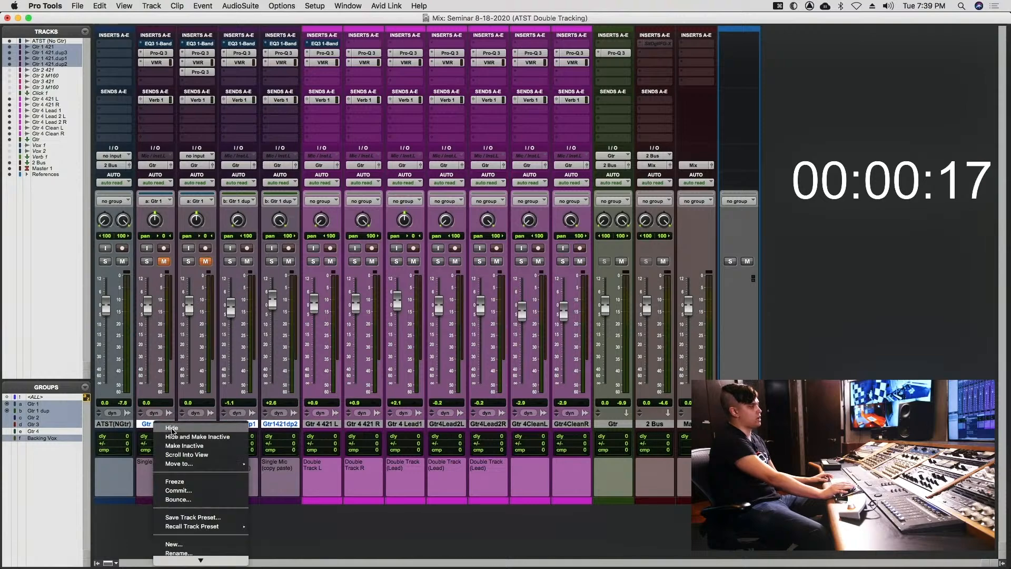
click(173, 428)
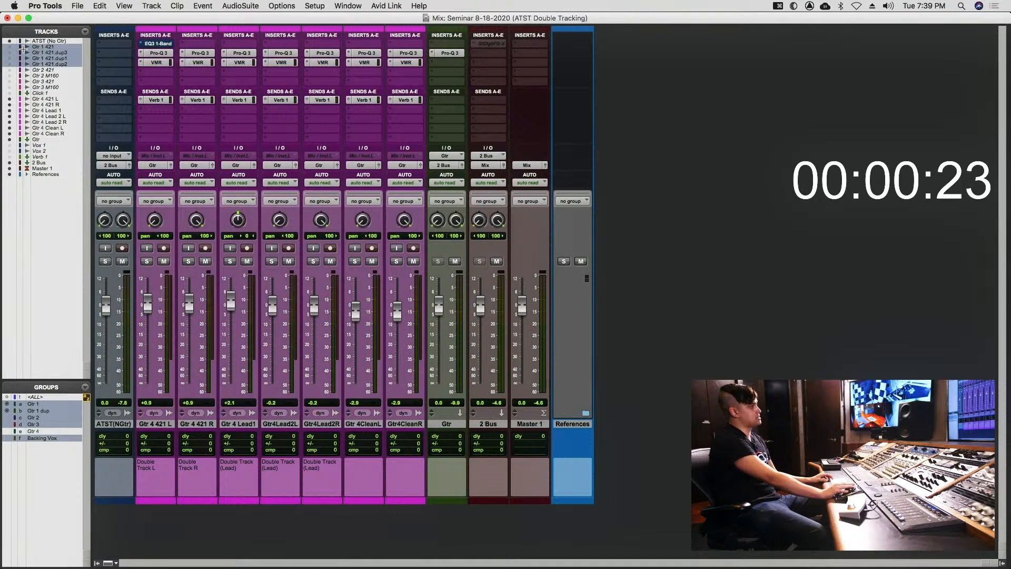
Move all tracks from Gtr 4 421 L through Gtr 4 Clean R into a new Basic Folder named Guitars.
click(162, 424)
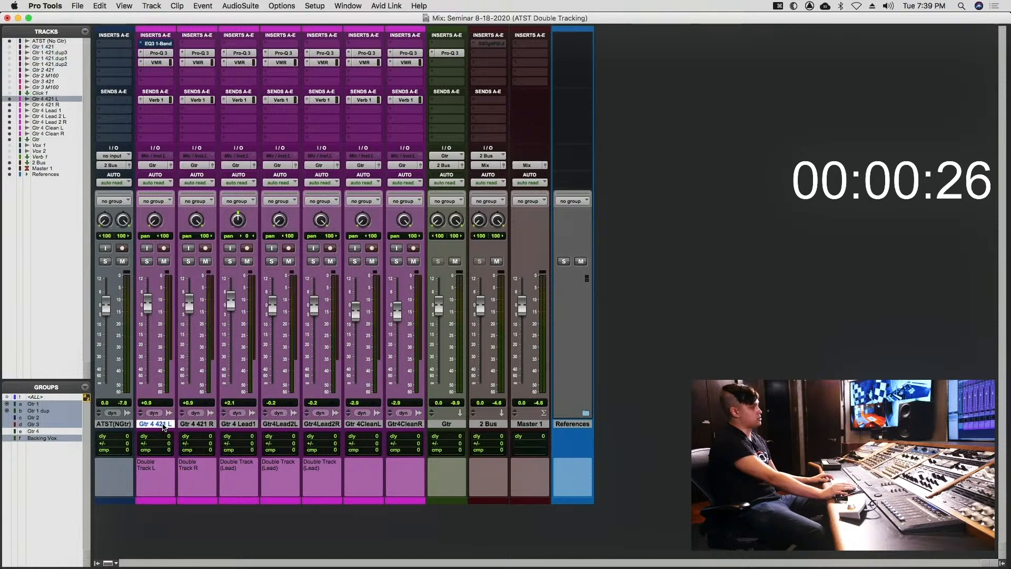
shift+click(400, 424)
right_click(164, 424)
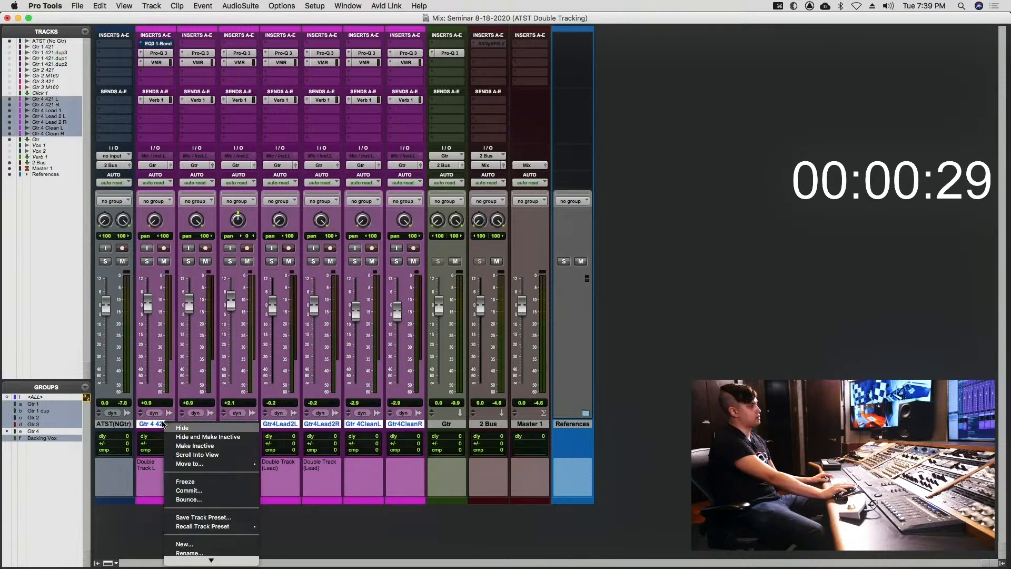
mouse_move(189, 468)
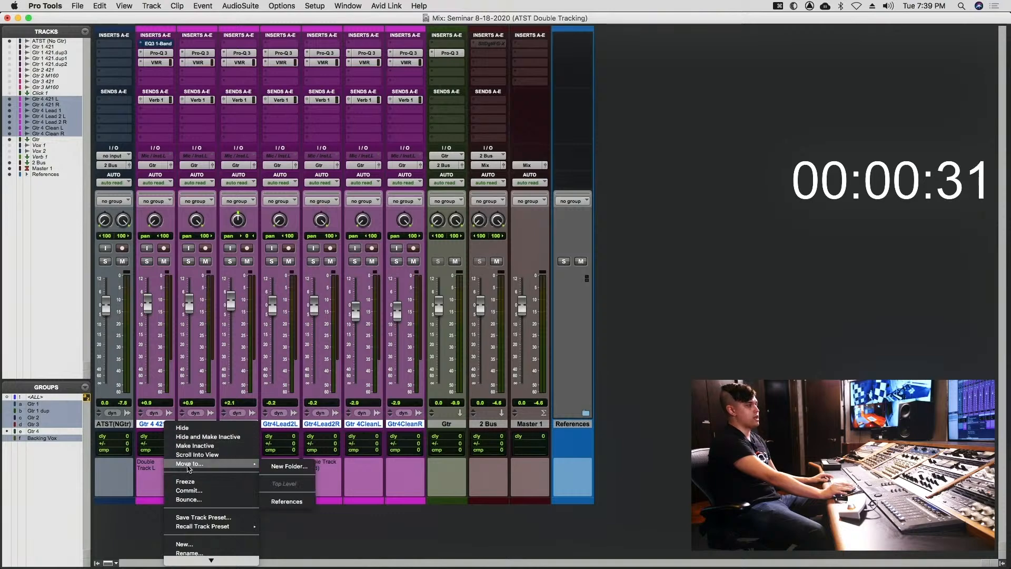
click(287, 467)
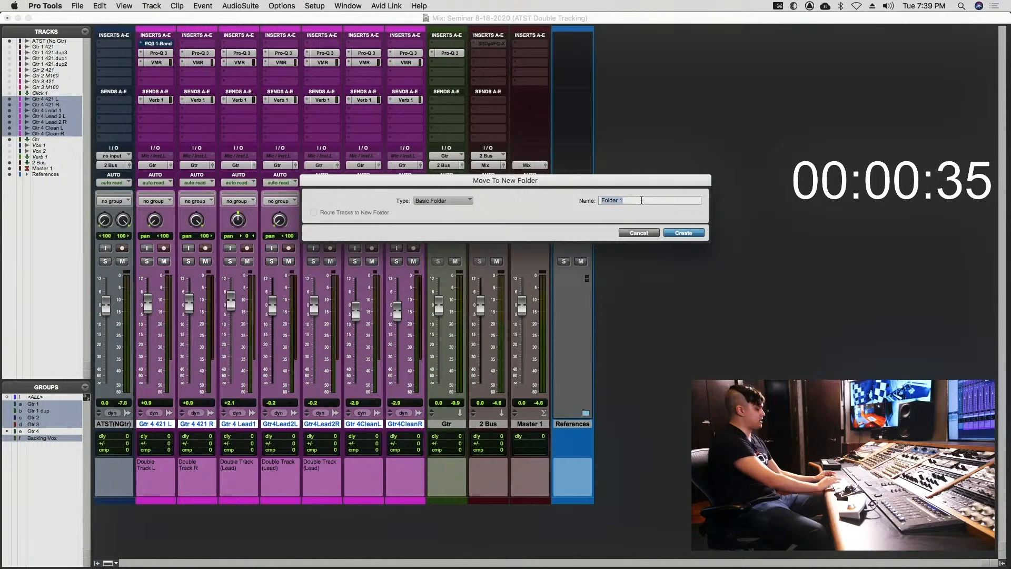
text(Guitars)
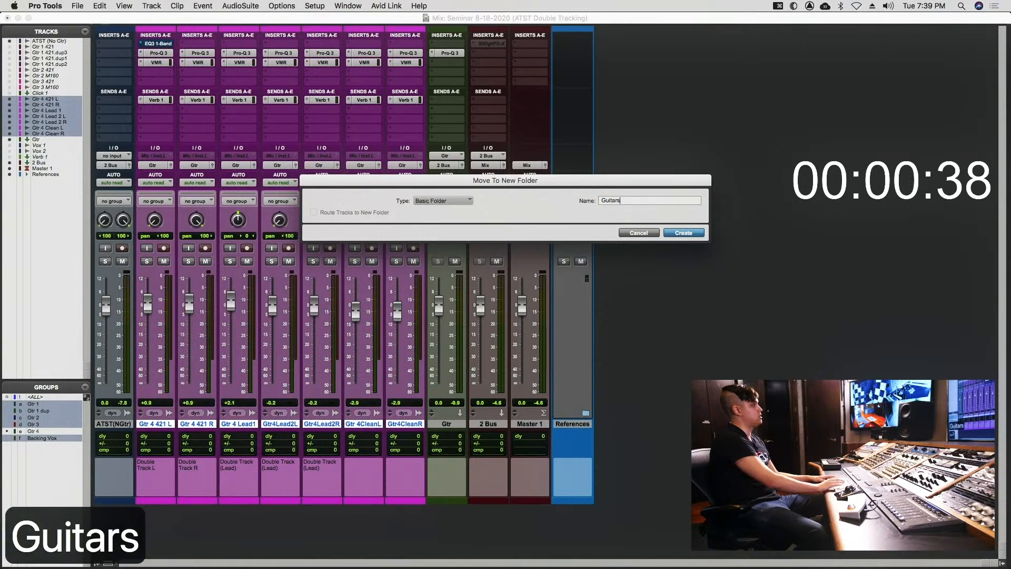
key(Return)
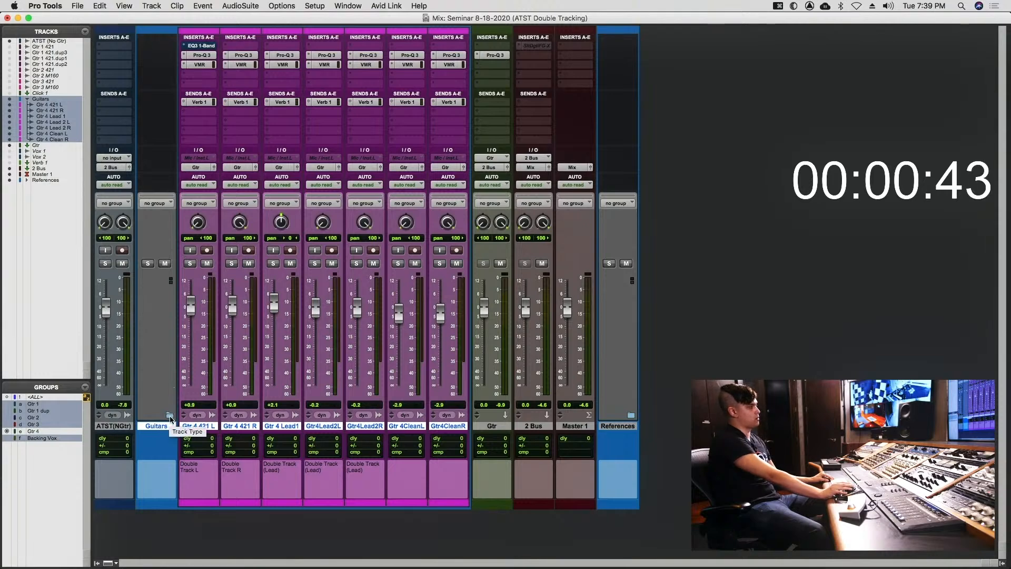
Colour the Guitars folder magenta like its tracks and group the folder and tracks as Guitars.
double_click(171, 505)
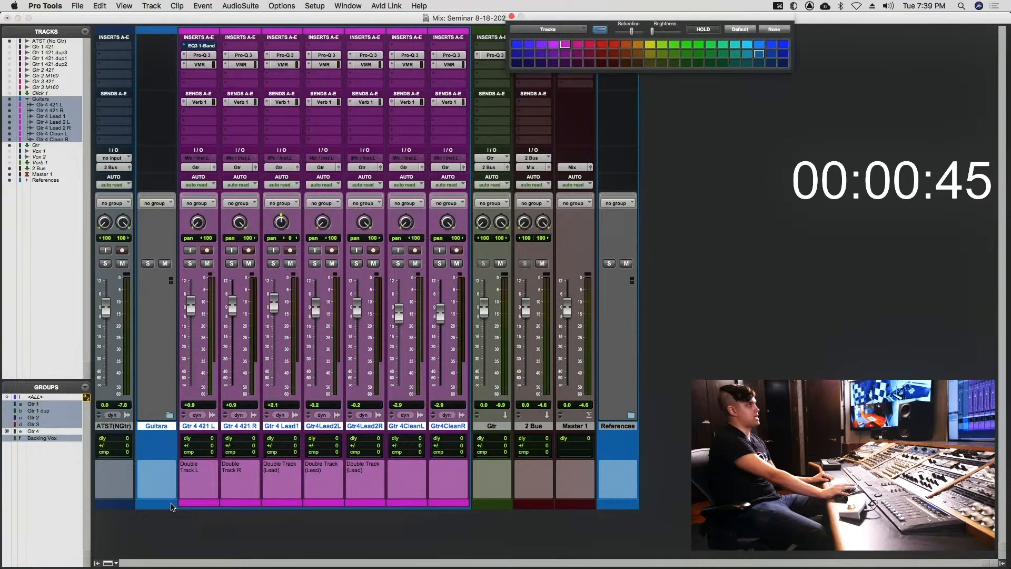
click(566, 44)
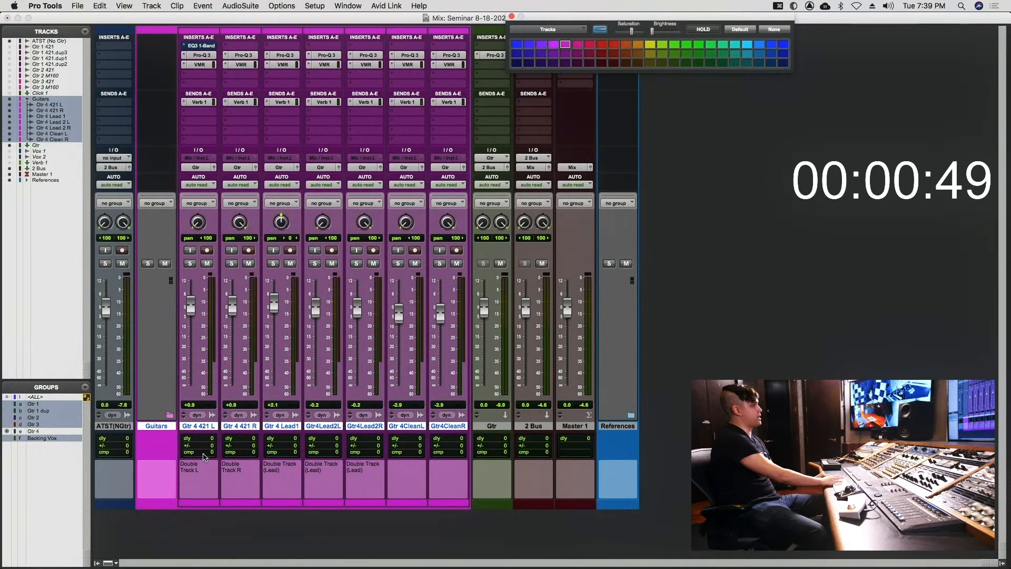
key(super+g)
text(Guitars)
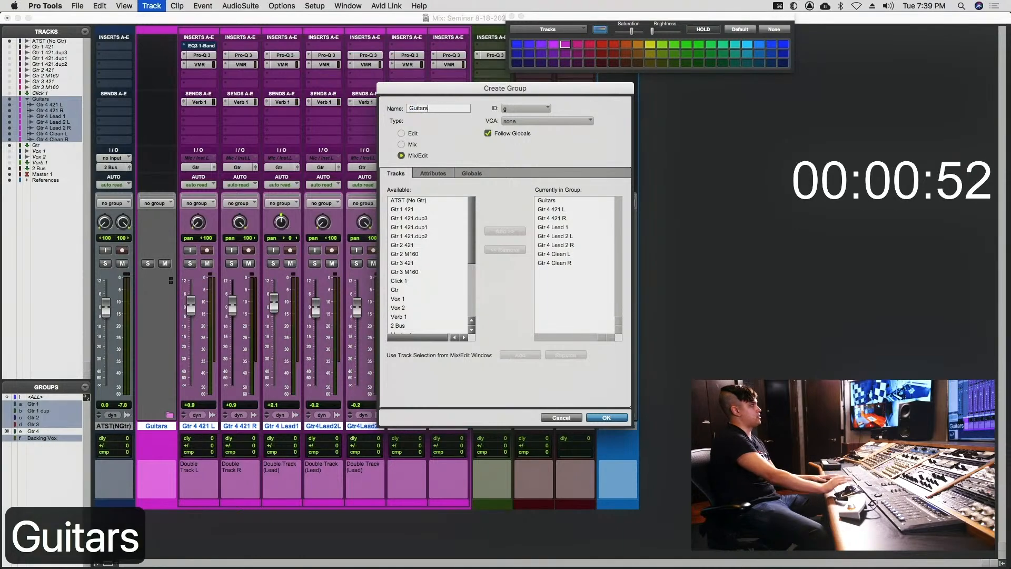
key(Return)
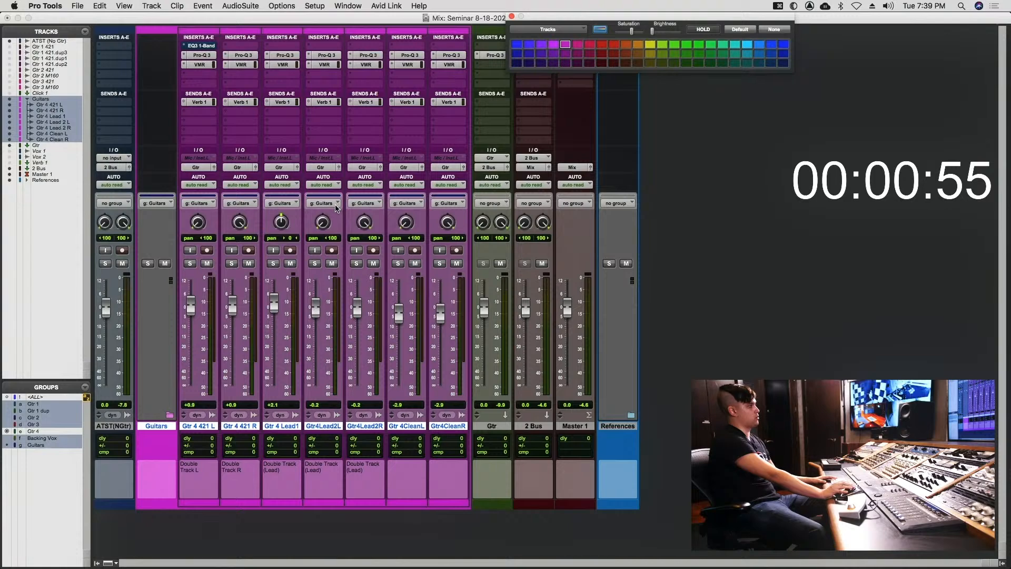
Collapse and reopen the Guitars folder track, and toggle the folder's solo and mute.
click(171, 416)
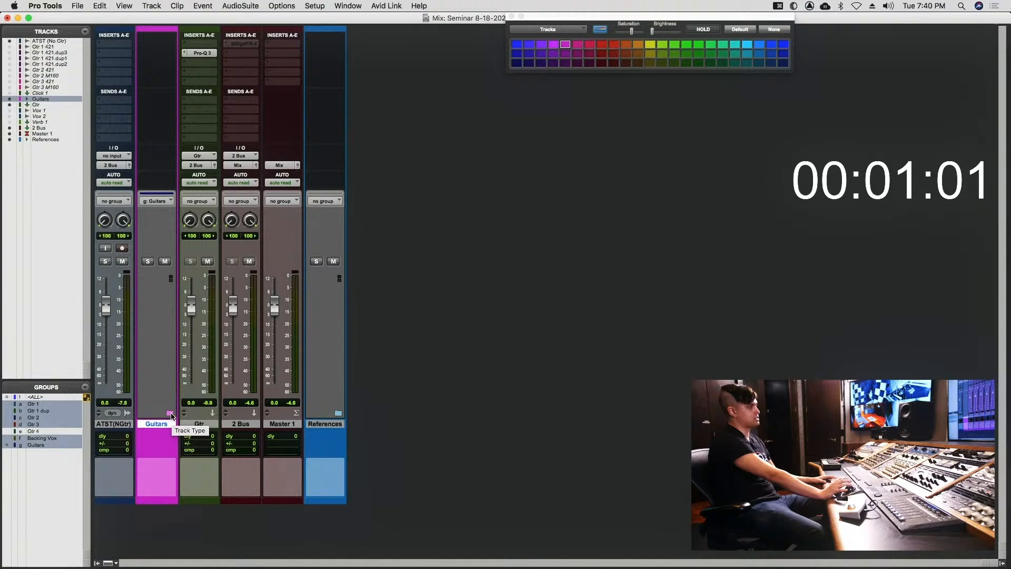
click(170, 414)
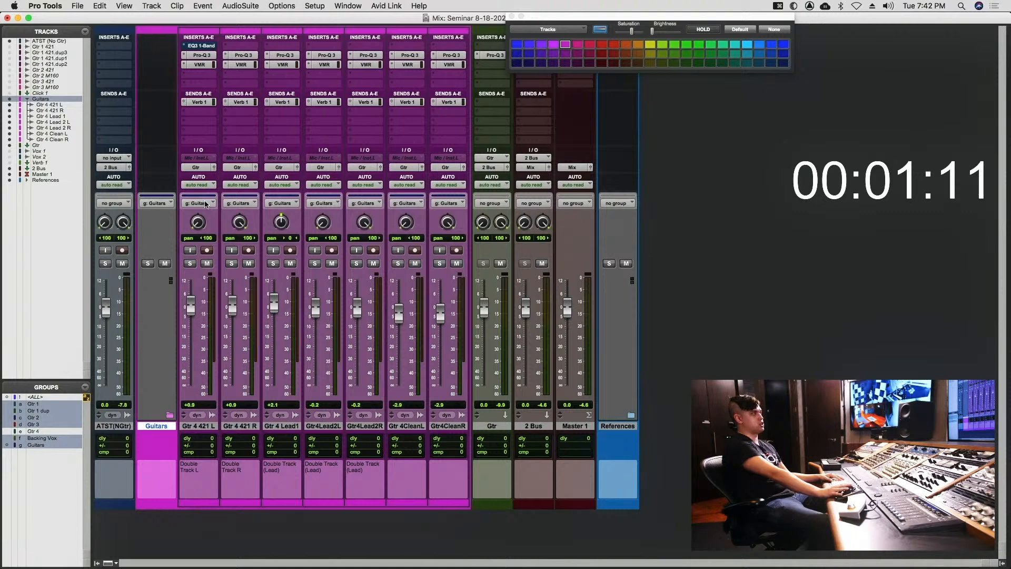
click(148, 263)
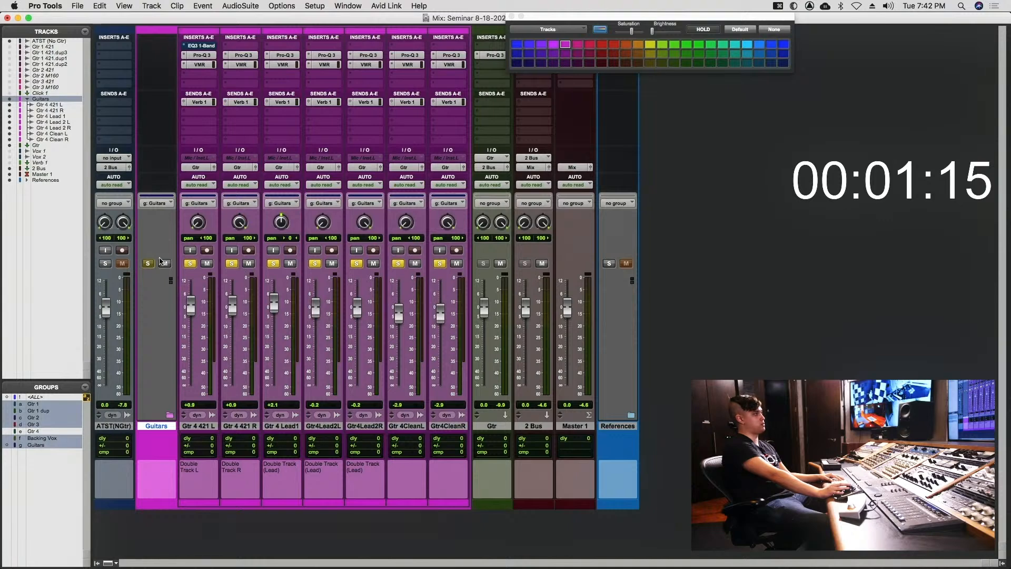
click(164, 263)
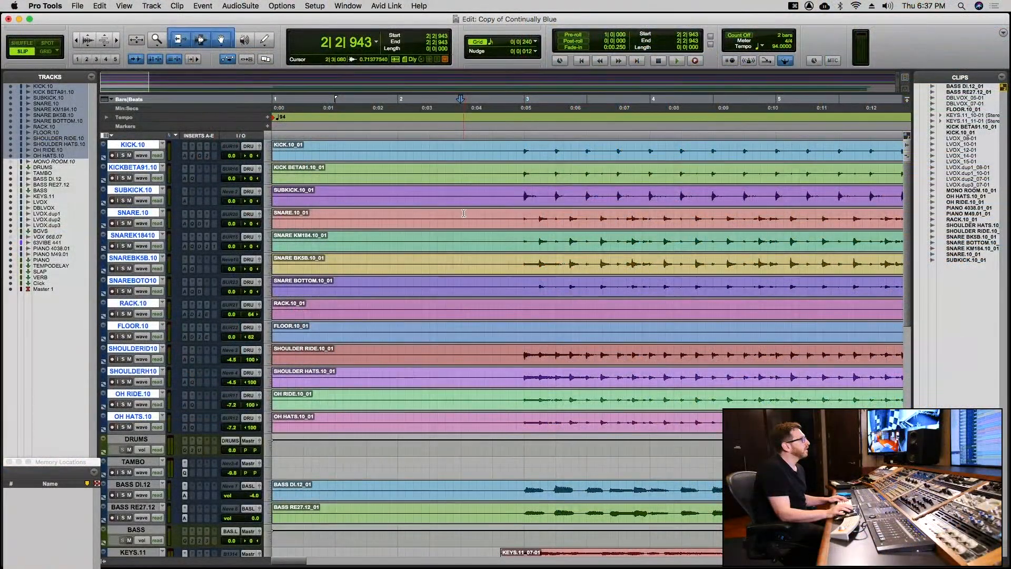
Solo all selected drum tracks and play them back from 2|2|943 for a few bars.
scroll(422, 197, down, 5)
scroll(375, 183, up, 4)
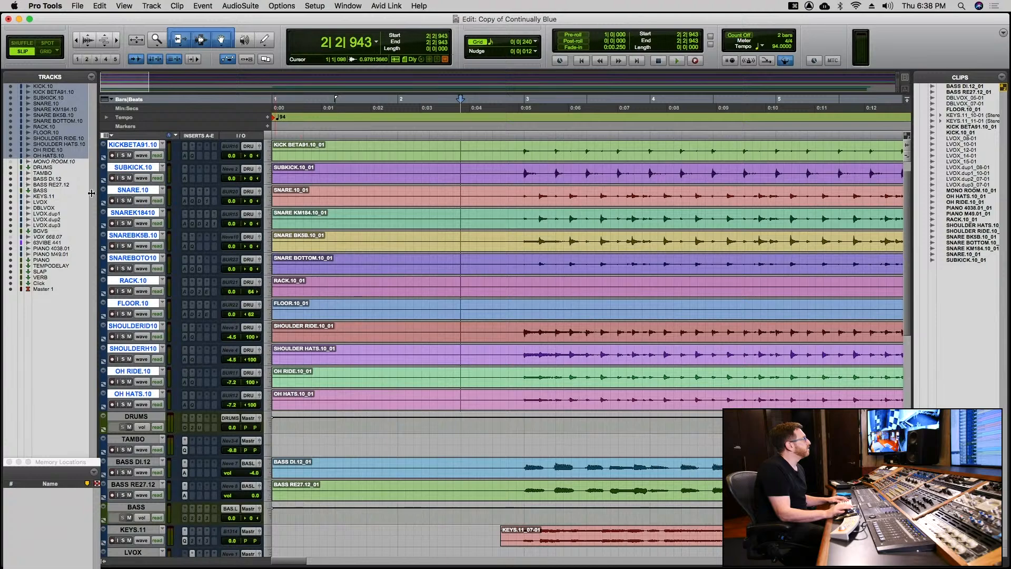
alt+shift+click(122, 178)
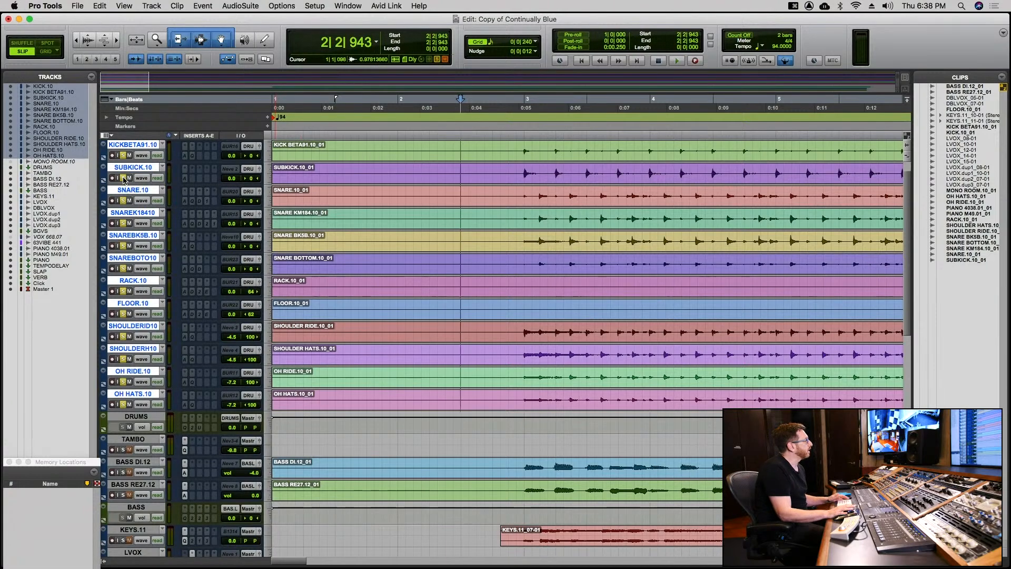
key(space)
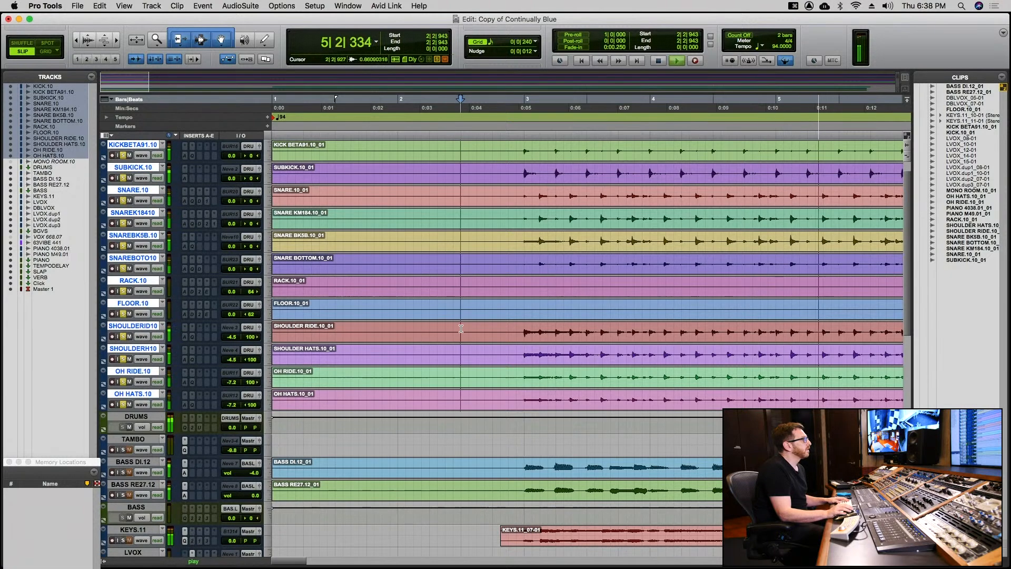
scroll(462, 332, down, 1)
scroll(462, 332, down, 1)
scroll(462, 331, up, 3)
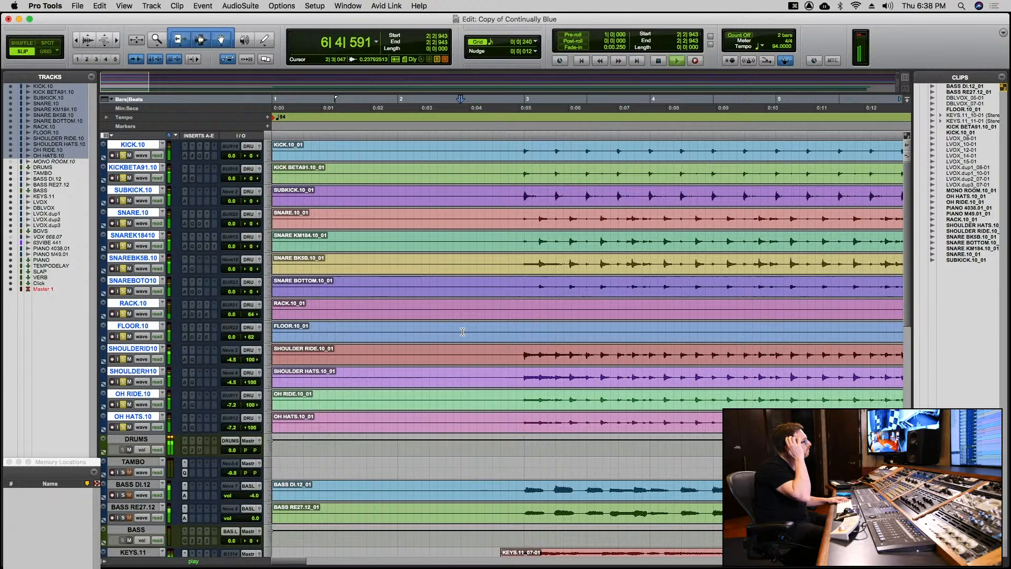
key(space)
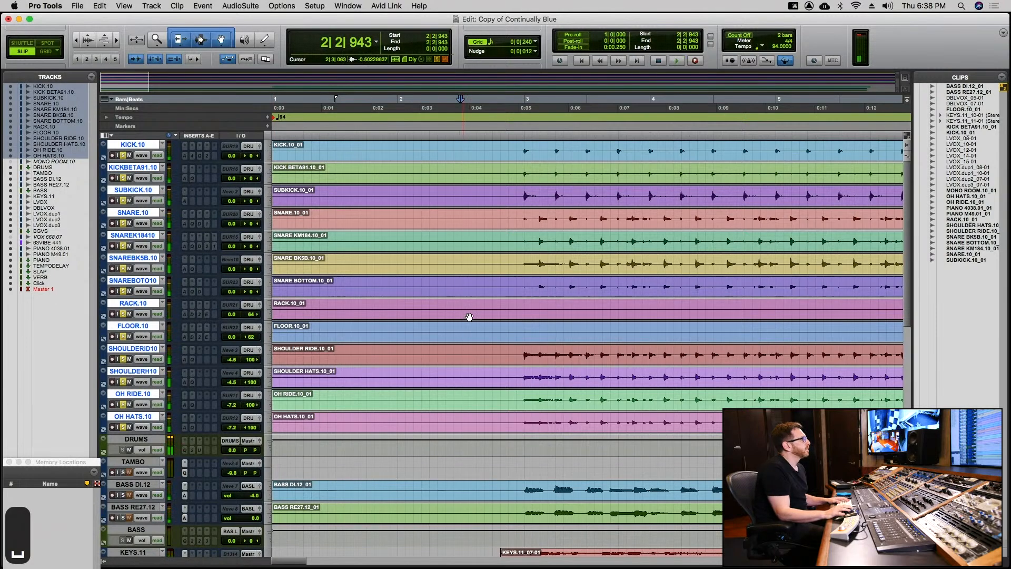
Place the edit cursor at 2|4|724, just before the first drum hit, and magnify the waveforms there.
scroll(500, 276, down, 4)
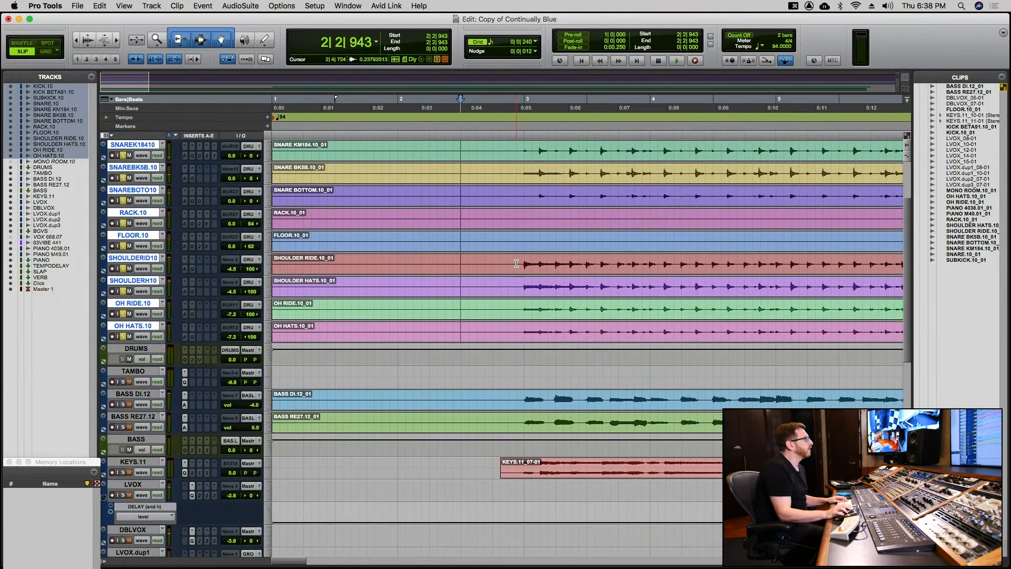
click(516, 263)
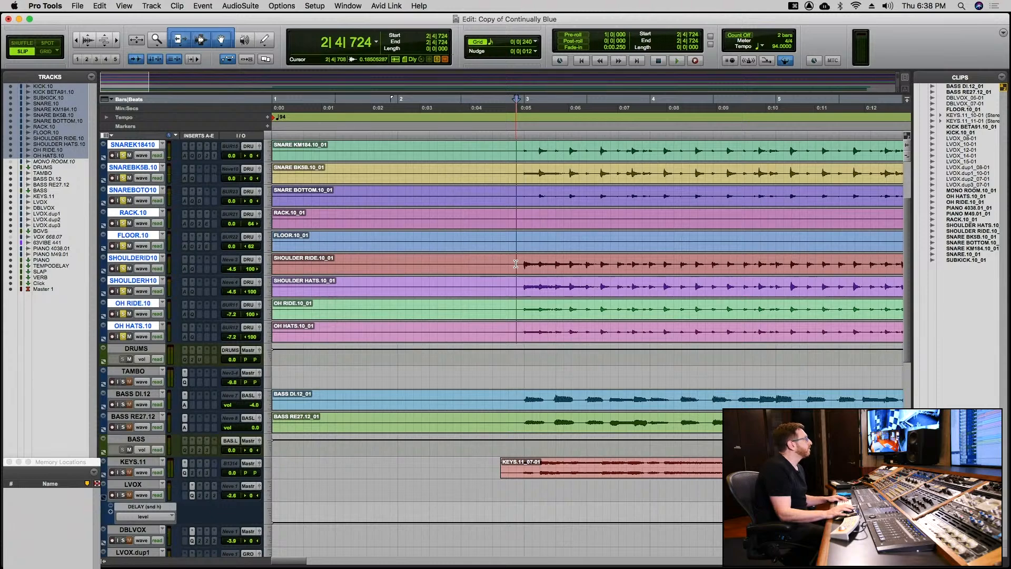
key(super+bracketleft)
key(super+bracketleft)
key(super+bracketright)
key(super+bracketright)
key(super+bracketright)
scroll(516, 264, up, 2)
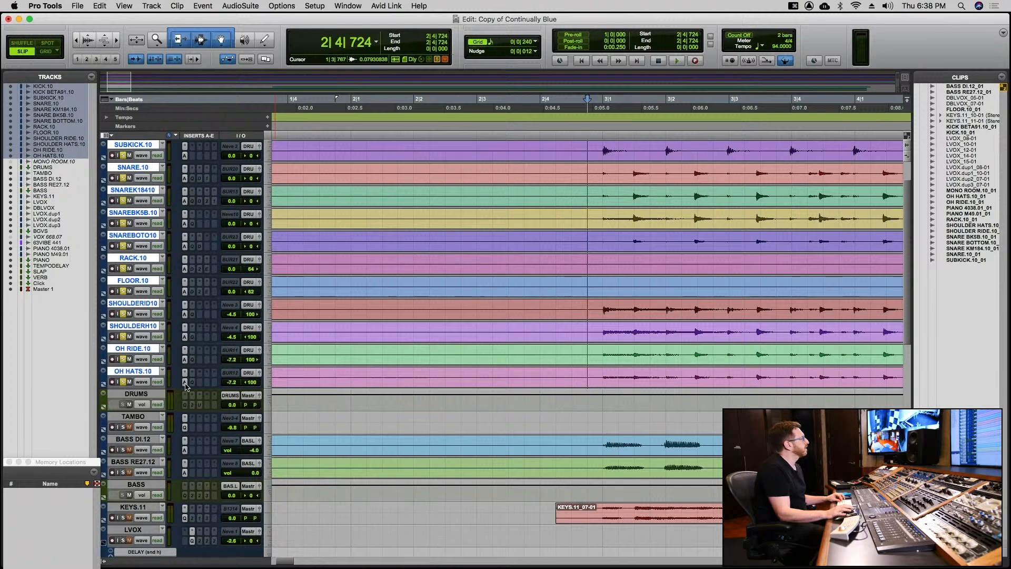
Move the edit cursor to 2|4|812 and magnify the start of the first drum hit at bar 3 across all drum tracks.
click(593, 304)
key(super+bracketleft)
key(super+bracketright)
key(super+bracketright)
key(super+bracketright)
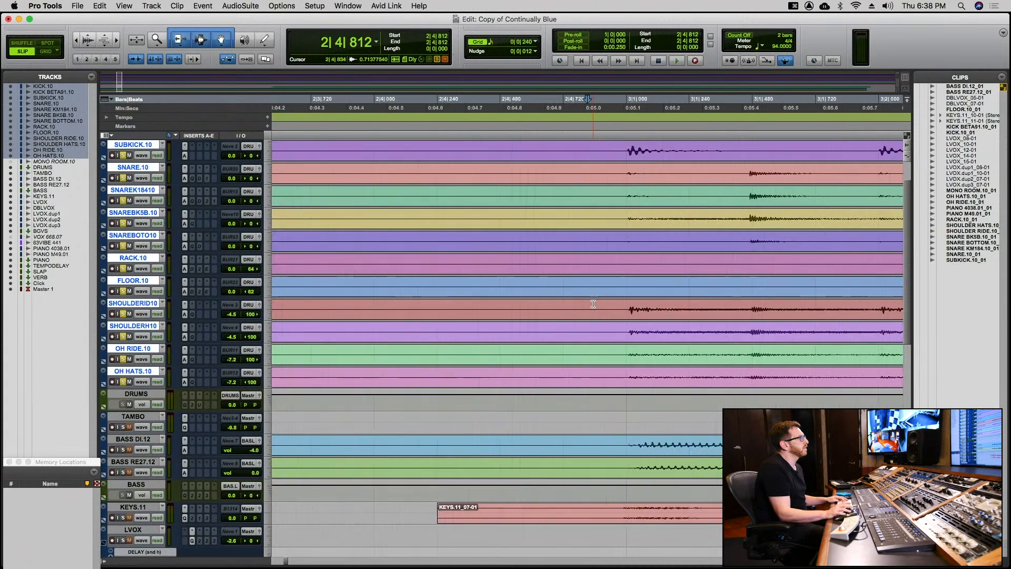
scroll(593, 303, up, 1)
key(super+bracketright)
key(super+bracketright)
key(super+bracketright)
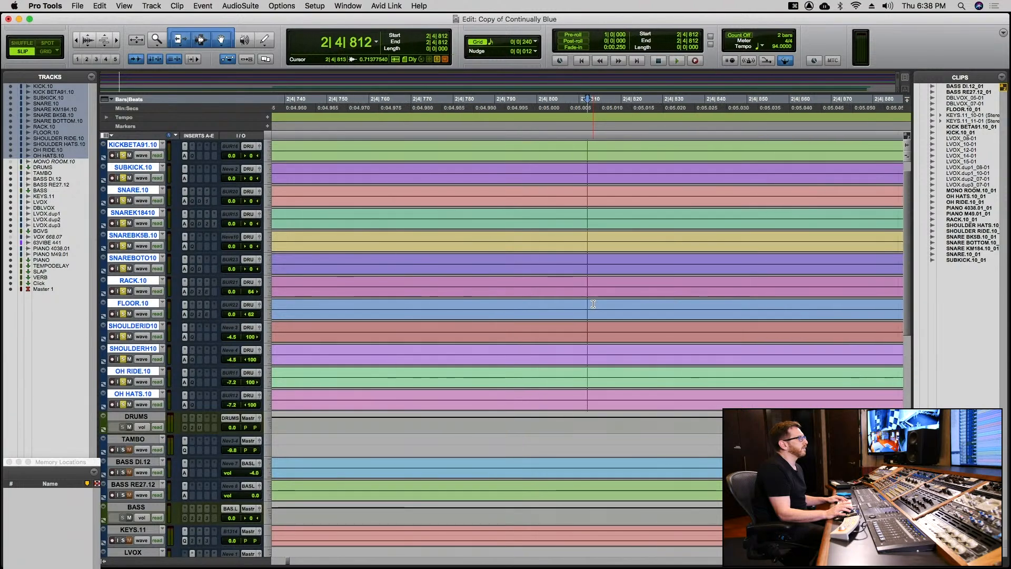
scroll(593, 304, right, 3)
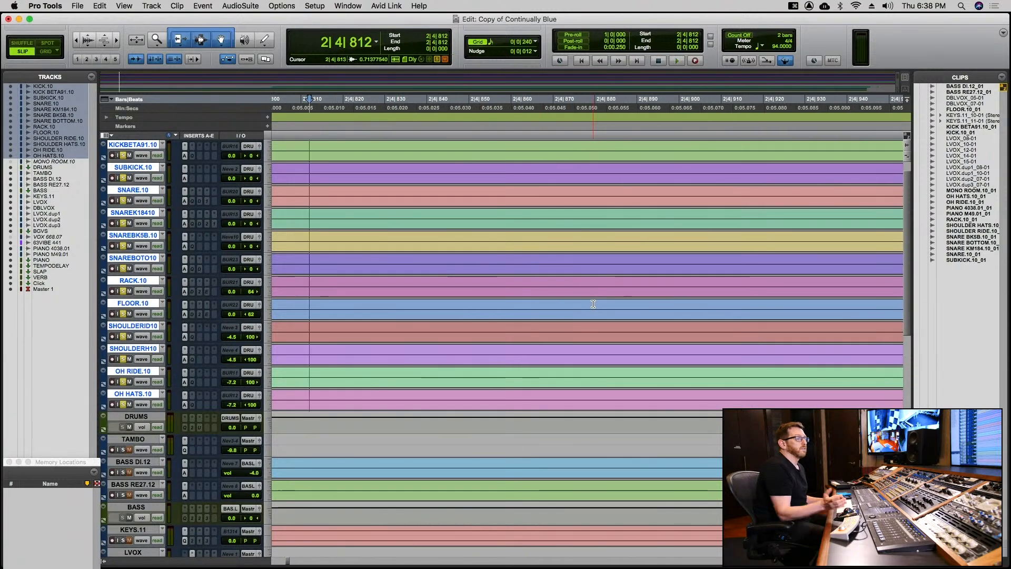
scroll(593, 304, right, 5)
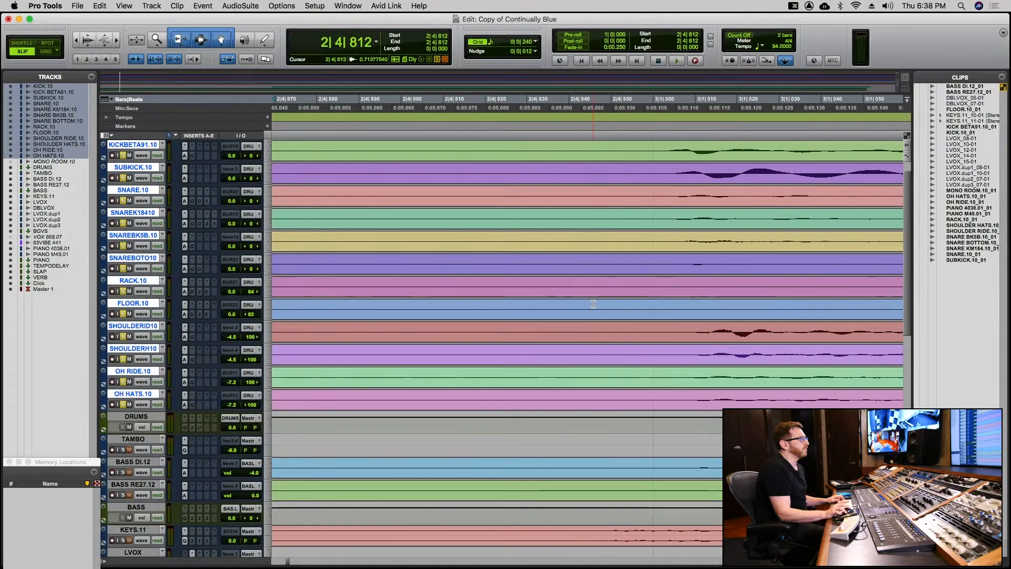
Place the edit cursor at 3|1|005, on the onset of the first kick transient, and compare the other drum mics against it.
key(super+a)
click(550, 301)
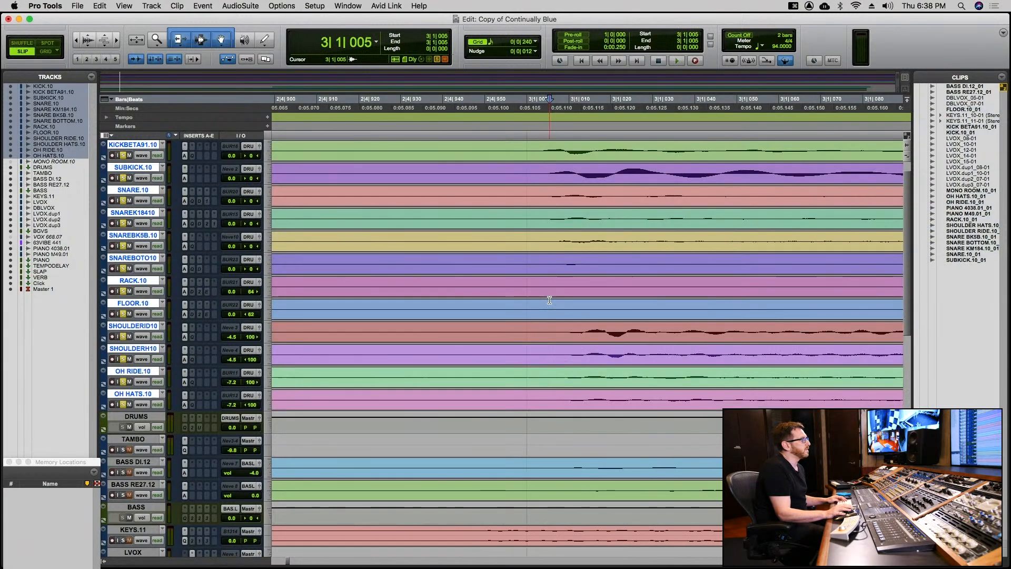
key(r)
key(r)
key(t)
key(t)
key(t)
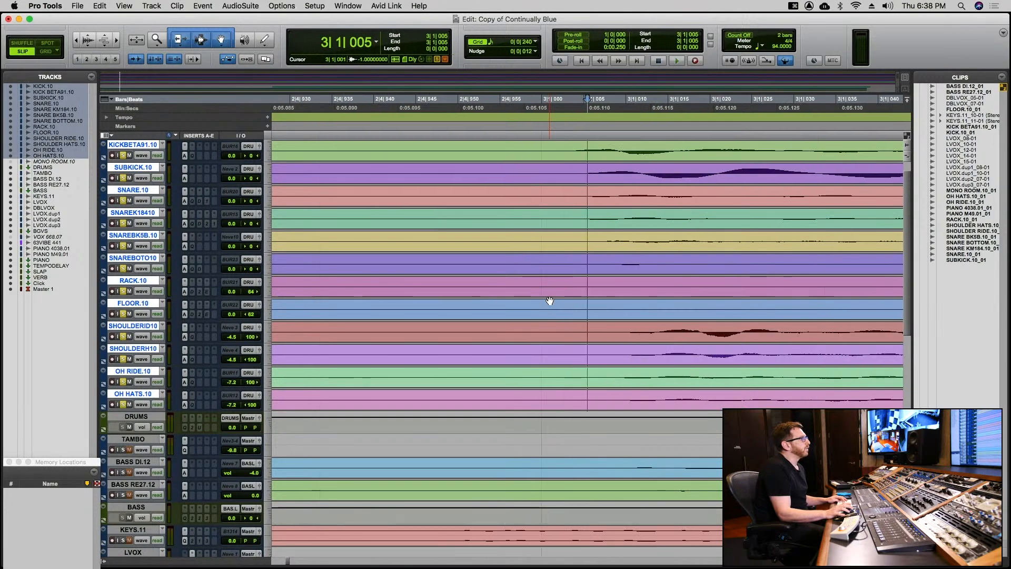
key(t)
key(r)
key(r)
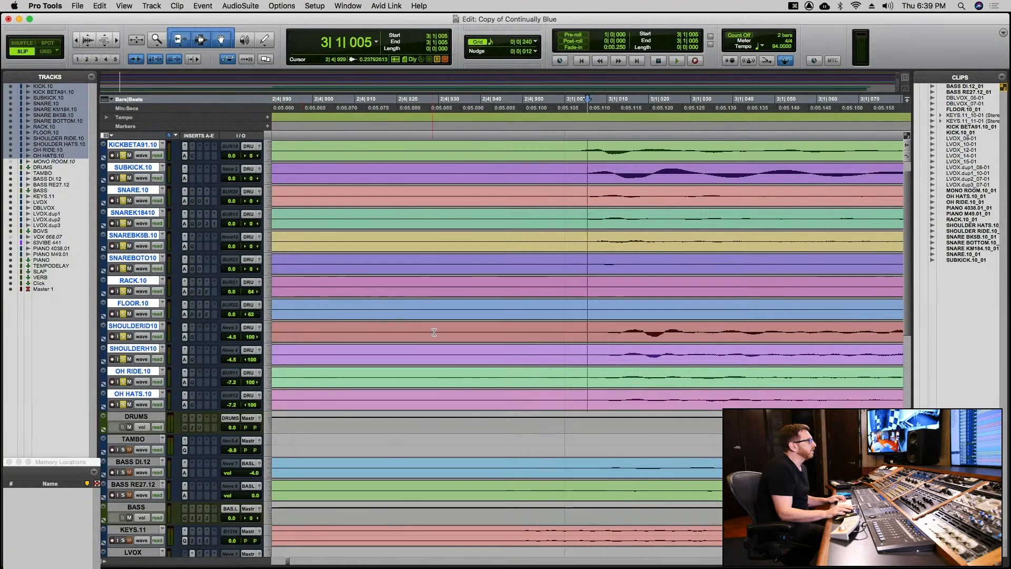
Inspect the drum waveform onsets around 3|1|005 more closely and solo only the SHOULDERH10 track.
key(super+bracketright)
key(super+bracketright)
key(super+bracketright)
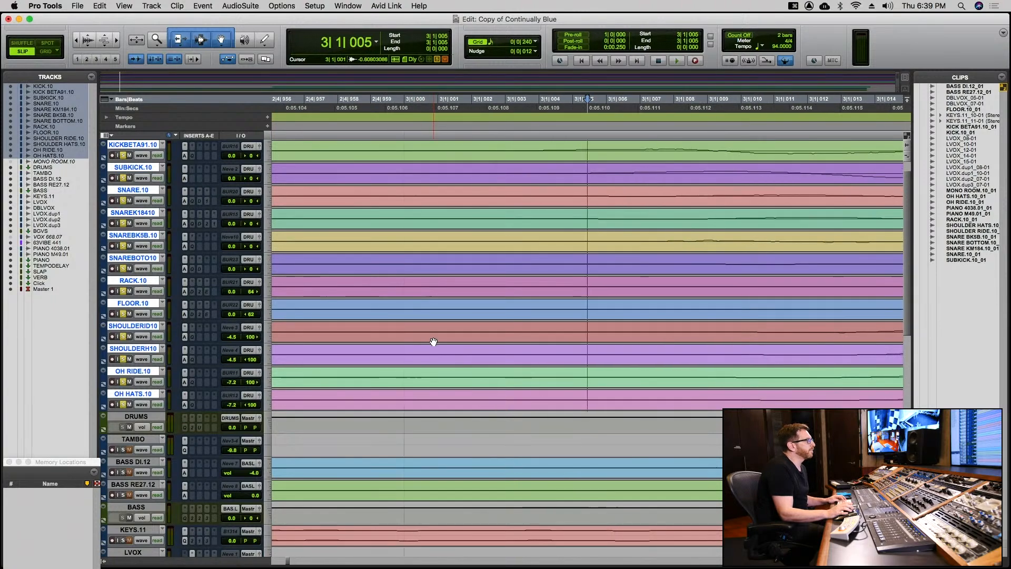
key(super+bracketleft)
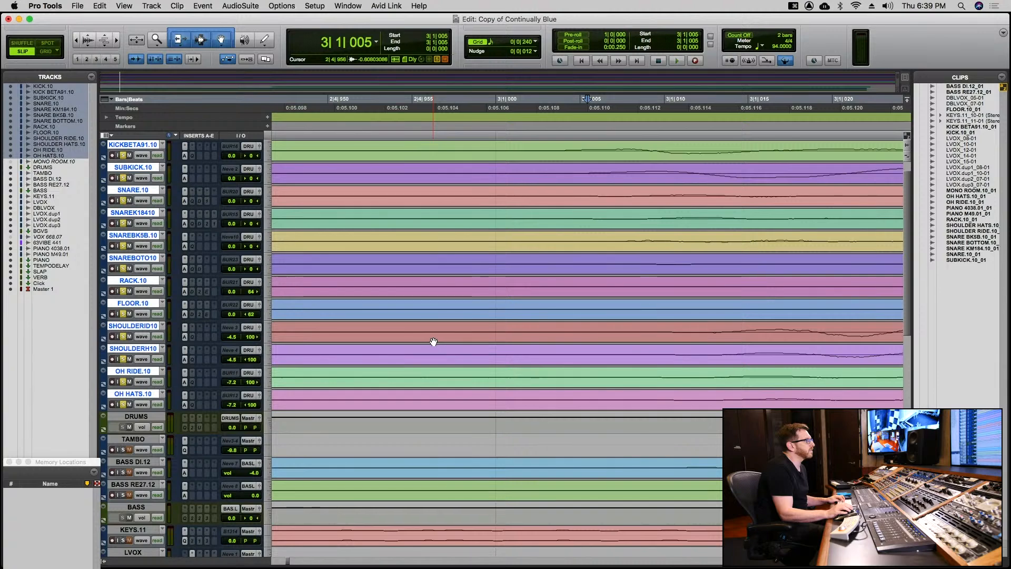
key(super+bracketleft)
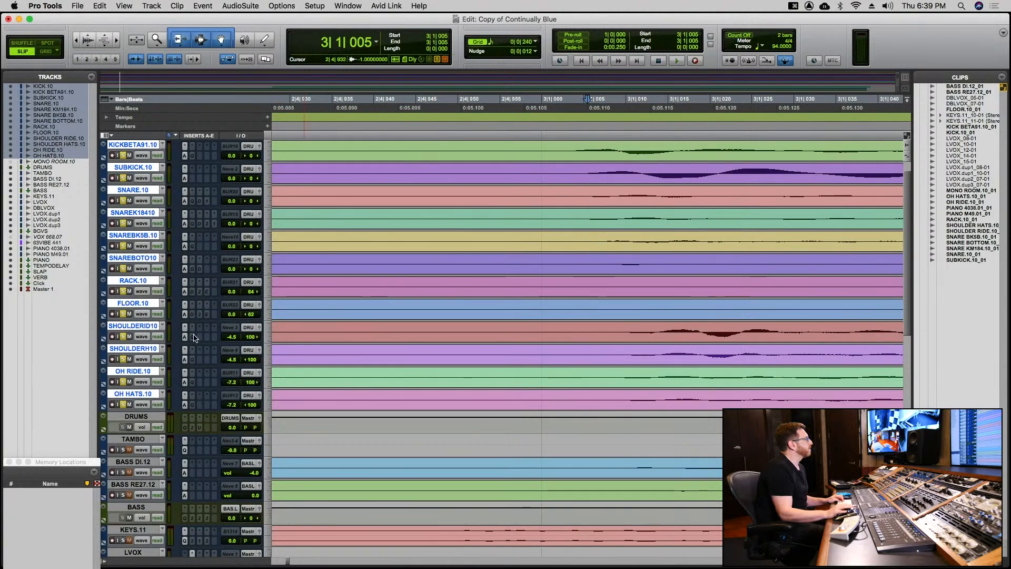
click(124, 359)
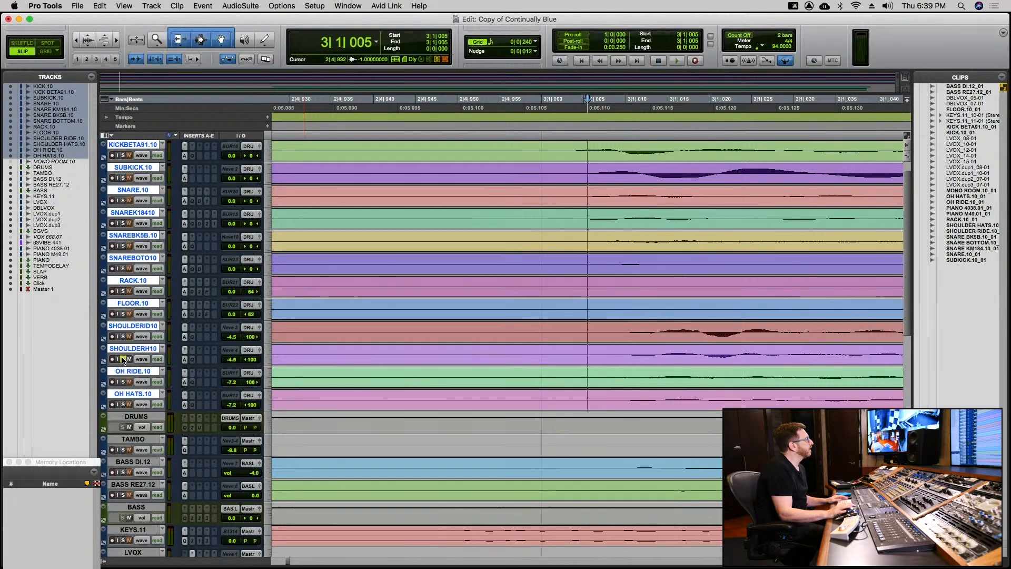
Audition the soloed SHOULDERH10 track and set its Auto-Align send to 1, making it the alignment reference.
key(space)
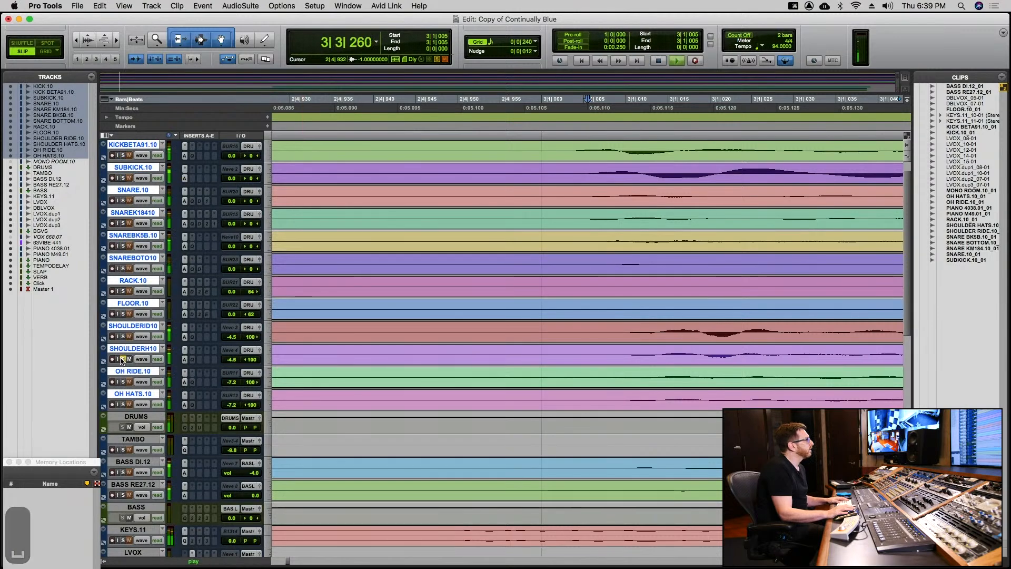
key(space)
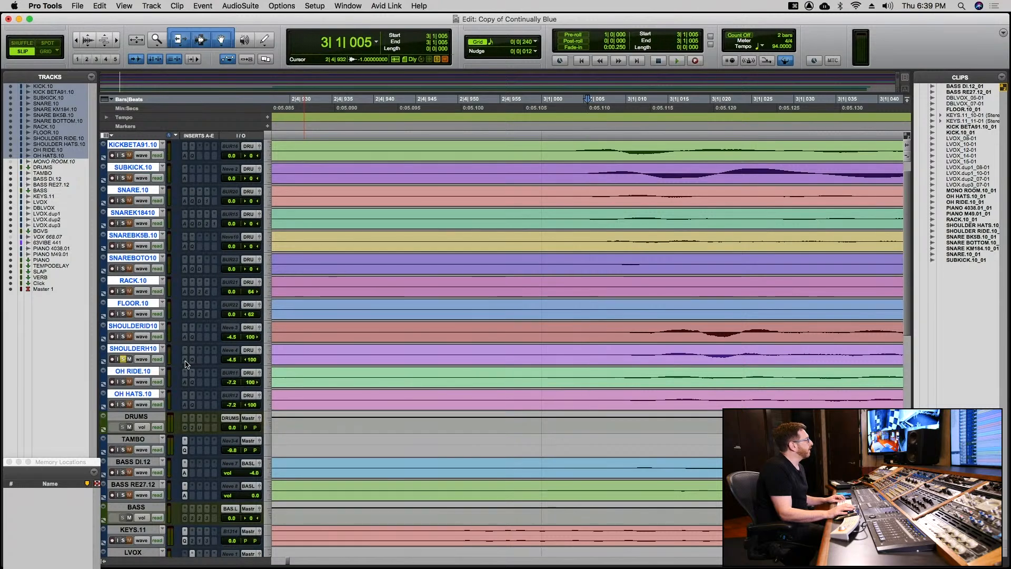
click(185, 361)
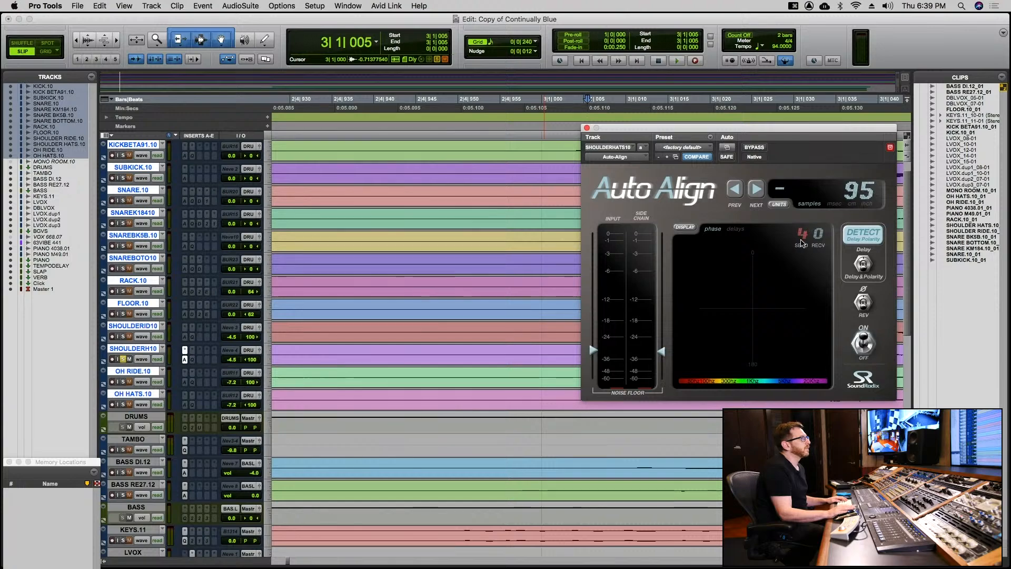
drag(801, 243, 801, 253)
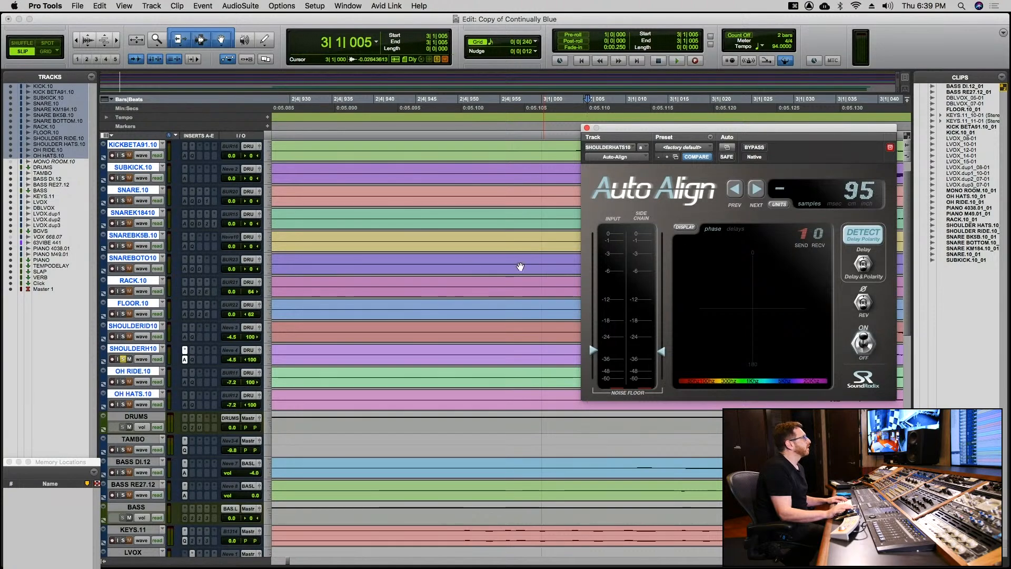
Check the Auto-Align receive assignments on the SHOULDERID10, FLOOR.10 and OH RIDE.10 tracks.
click(186, 340)
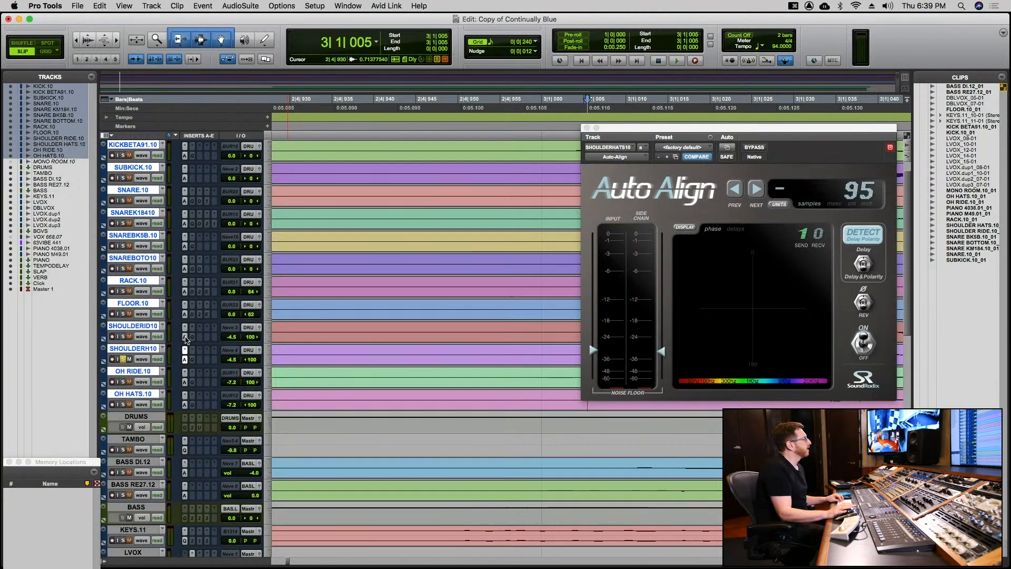
click(186, 340)
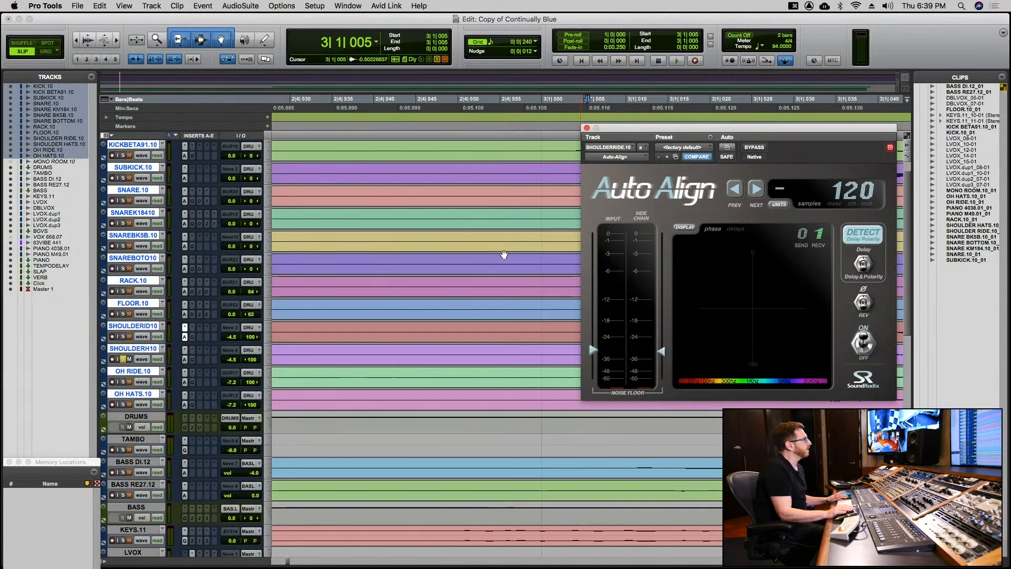
click(185, 314)
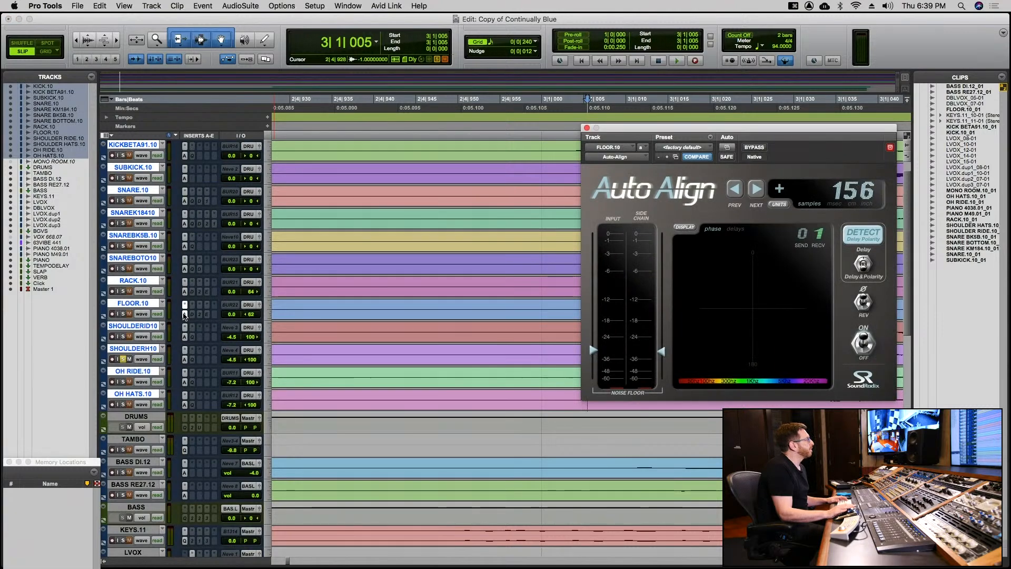
click(185, 382)
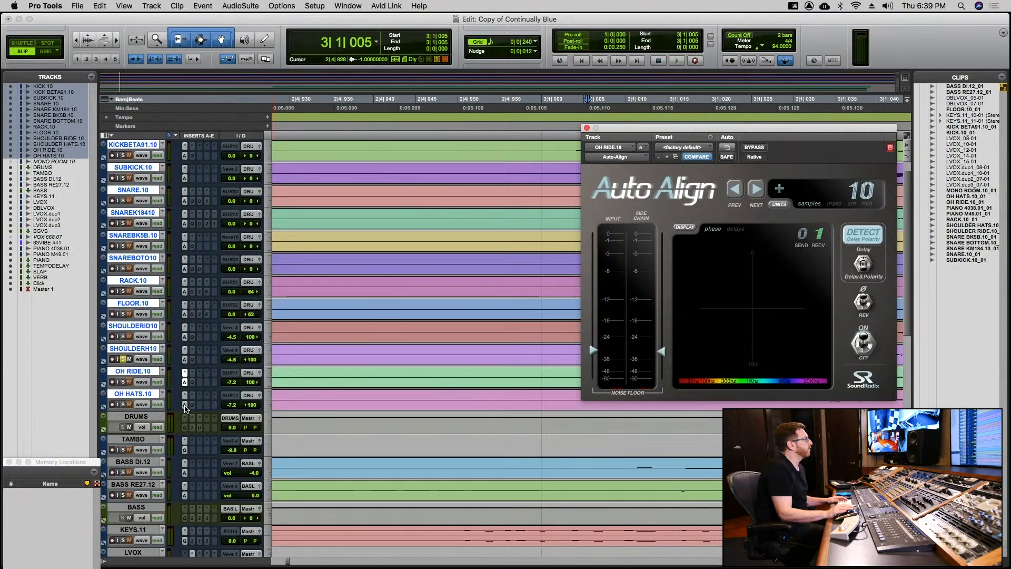
Detect the delay and polarity of OH HATS.10 in Auto-Align against reference 1 during playback.
click(185, 405)
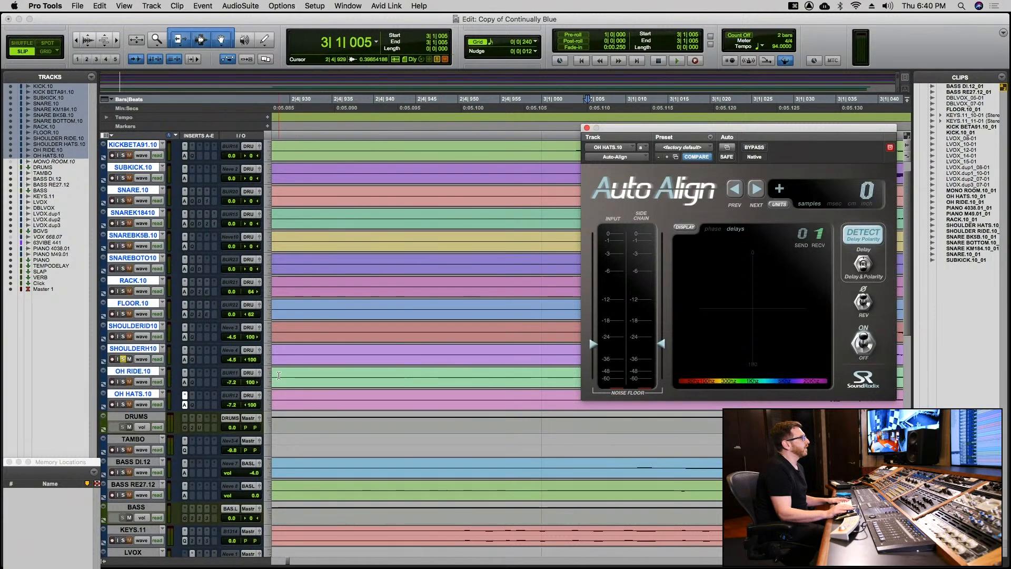
key(space)
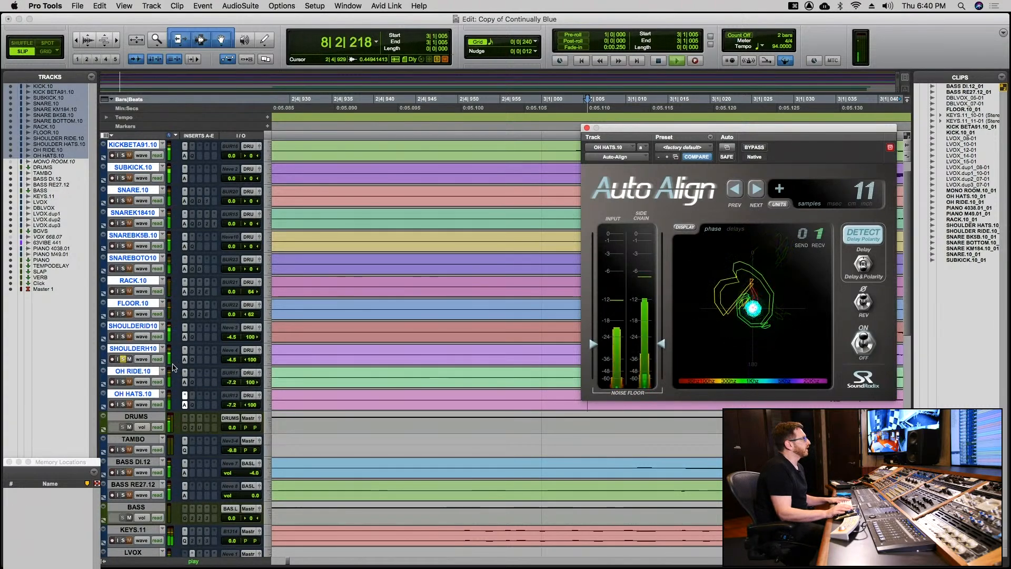
key(space)
Detect OH RIDE.10's delay and polarity in Auto-Align while comparing solos, ending playback with SHOULDERH10 soloed.
click(184, 381)
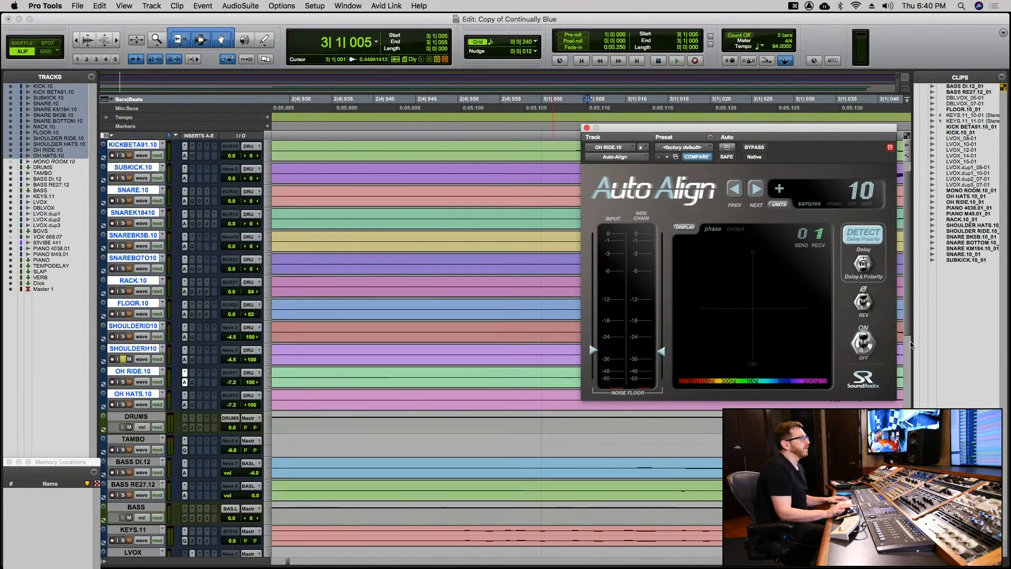
click(859, 231)
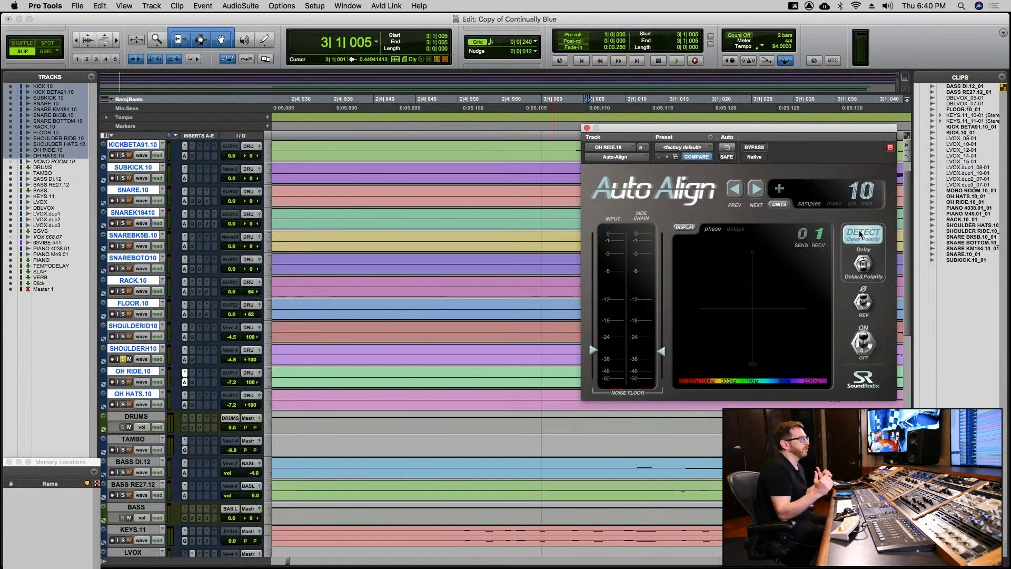
key(space)
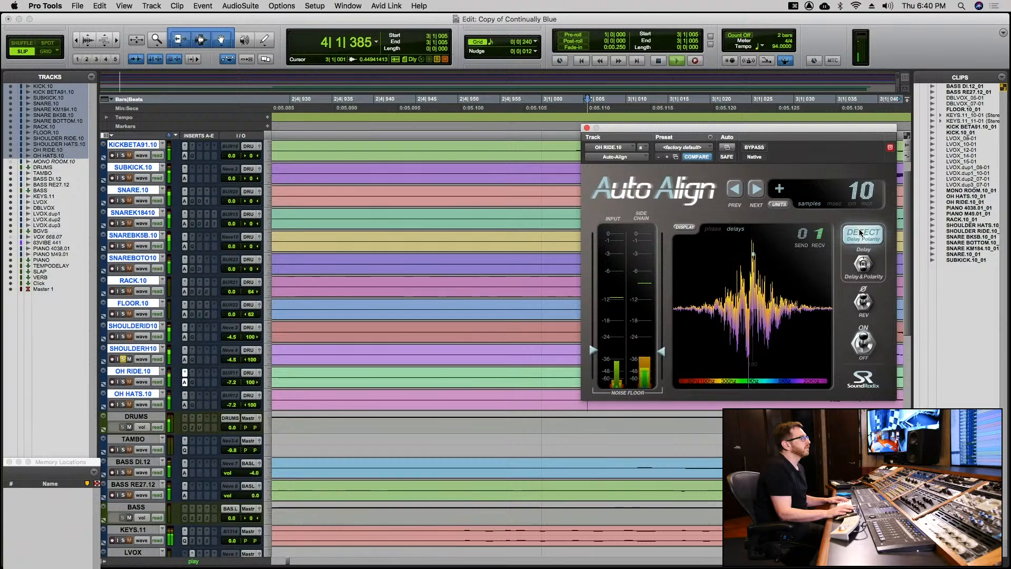
click(123, 381)
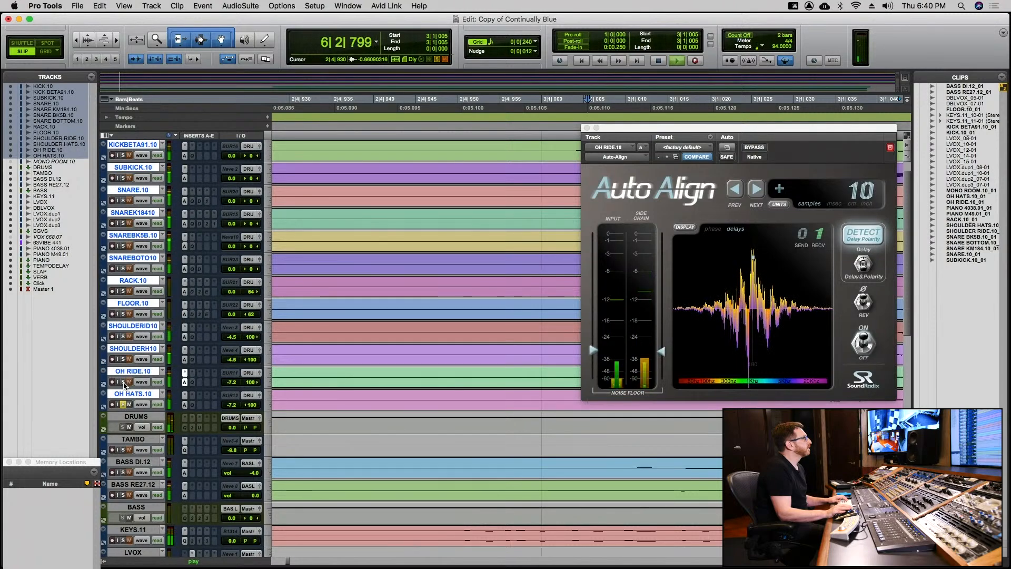
click(124, 358)
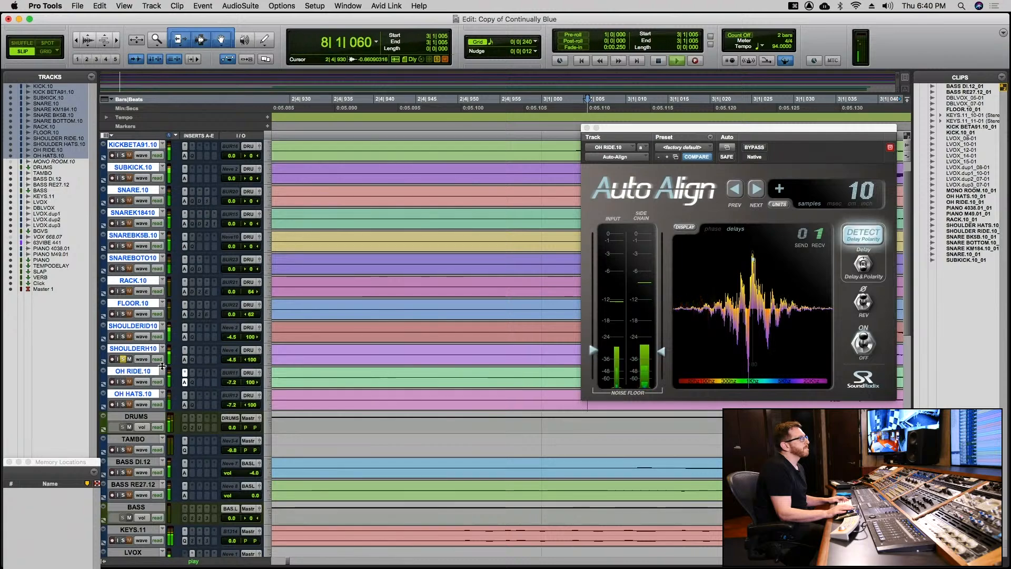
key(space)
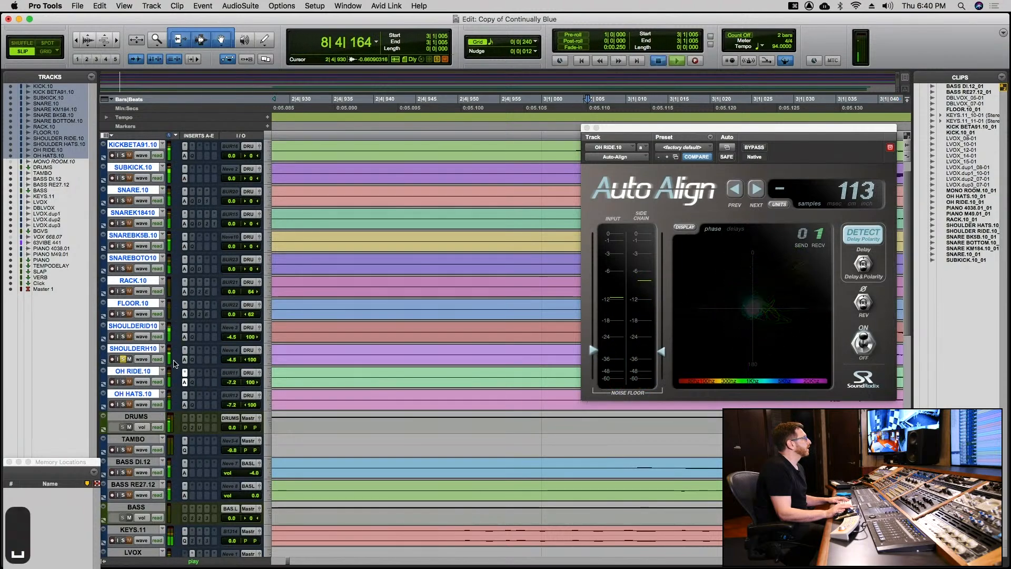
Run Auto-Align delay and polarity detection on SHOULDERID10 against the reference track.
click(185, 327)
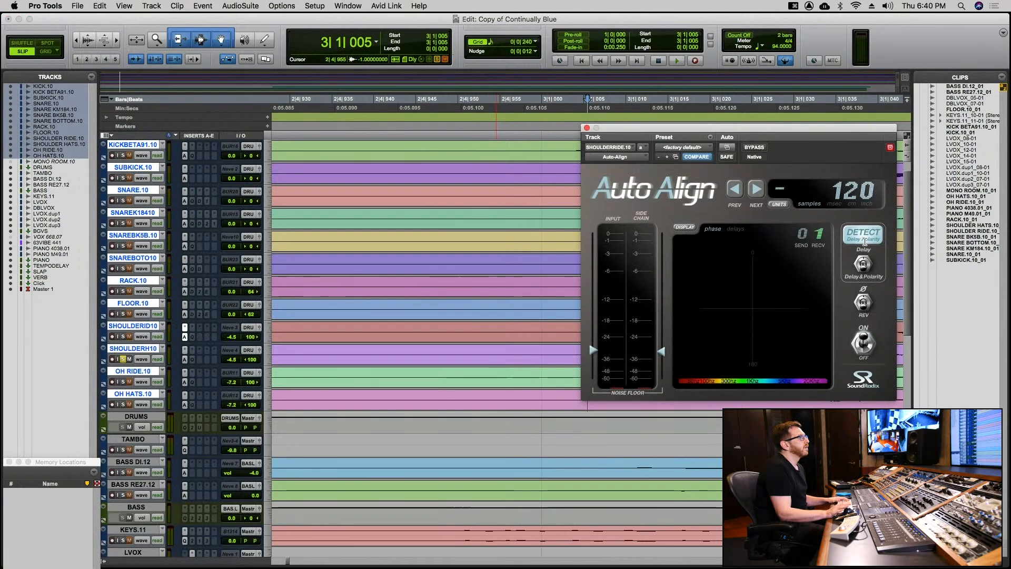
key(space)
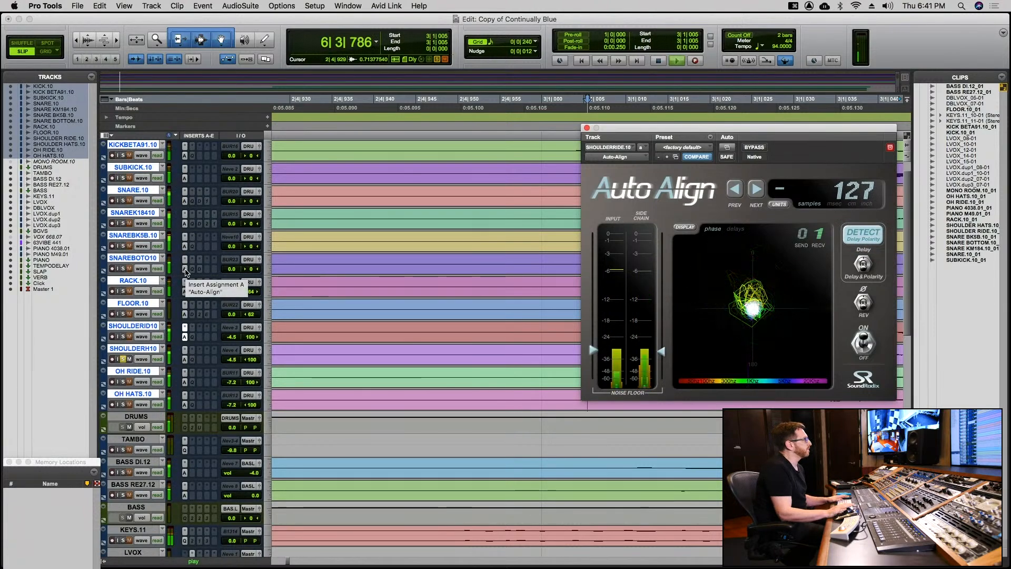
key(space)
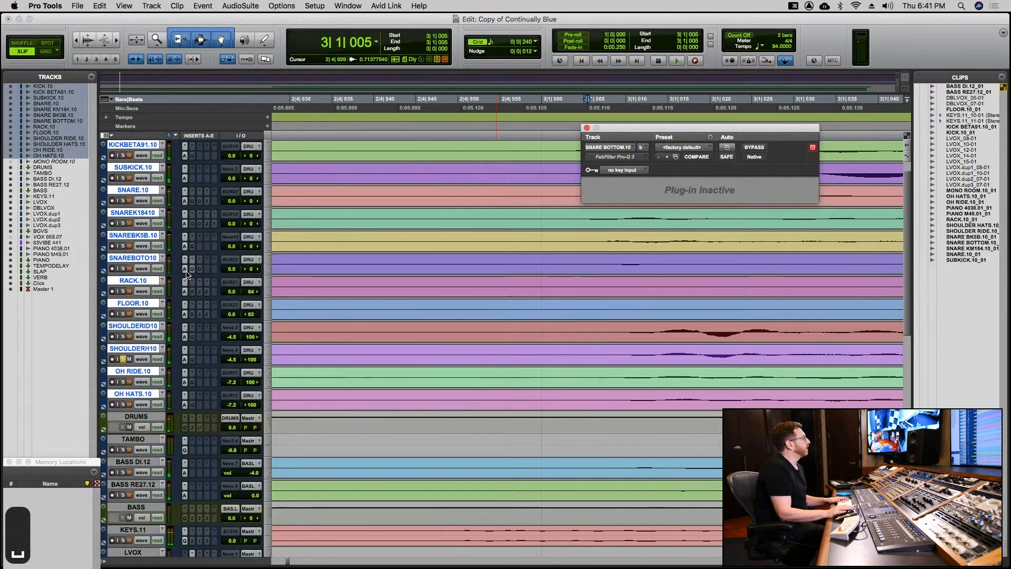
Open Auto-Align on the SNARE BOTTOM.10 track and detect its delay and polarity during playback.
click(186, 271)
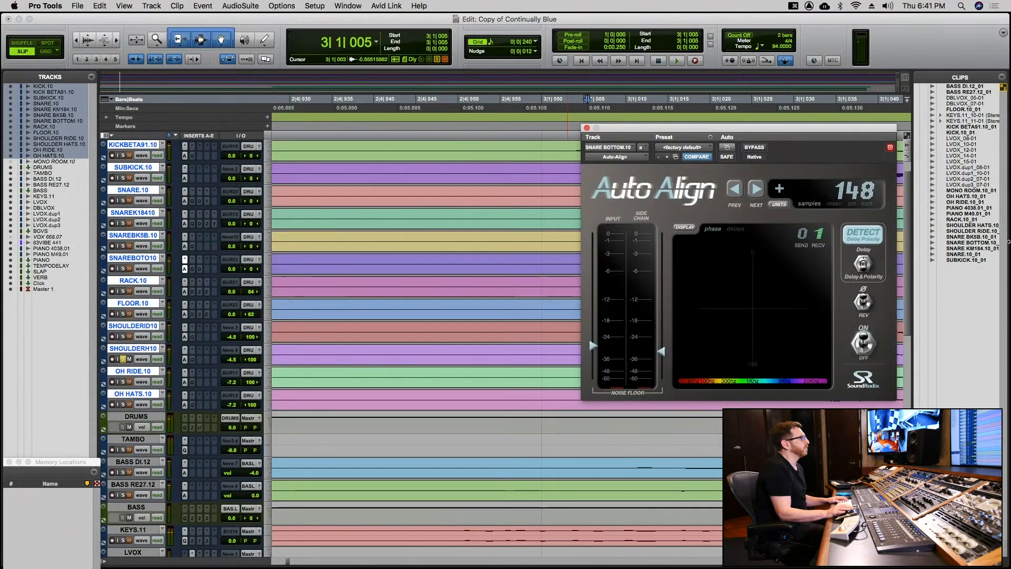
click(850, 232)
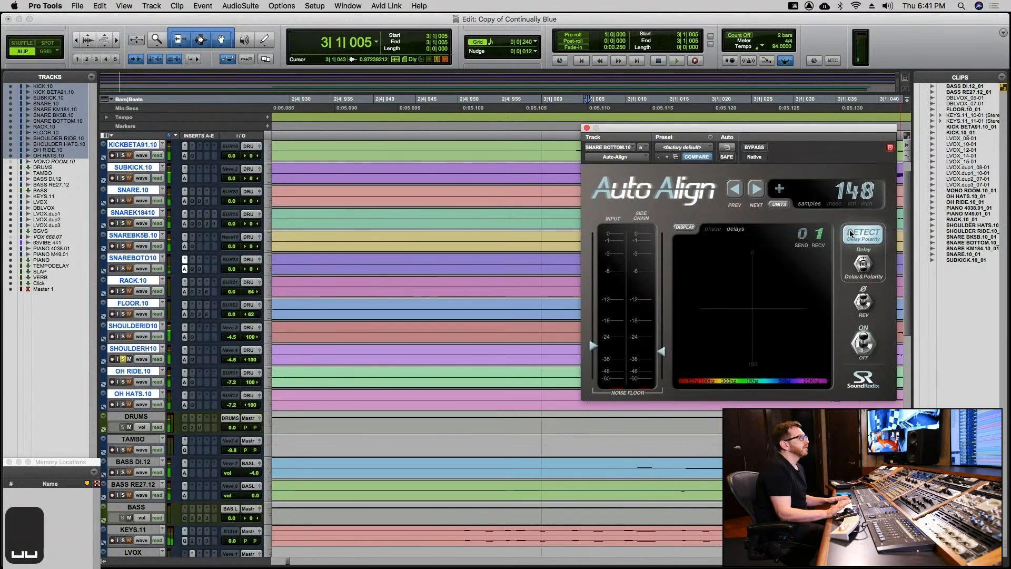
key(space)
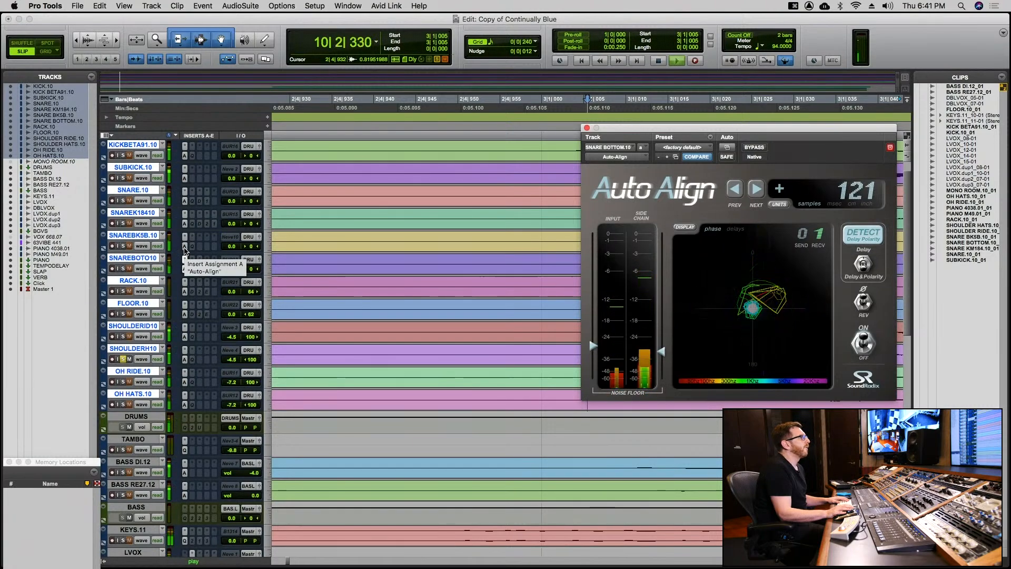
Detect the delay and polarity of the SNARE BK5B.10 track in Auto-Align, playing from 3|1|005.
click(184, 247)
key(space)
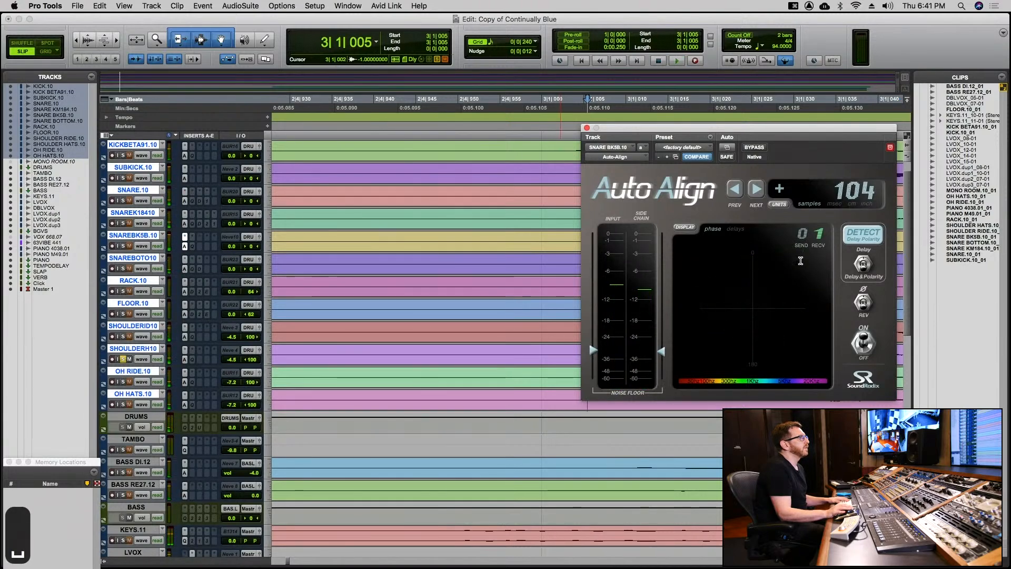
click(858, 233)
key(space)
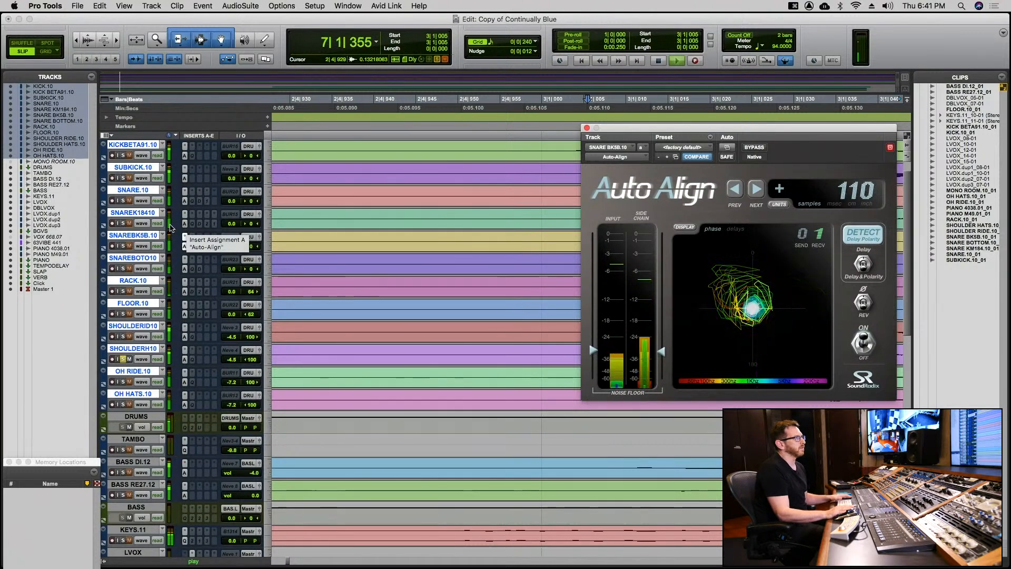
key(space)
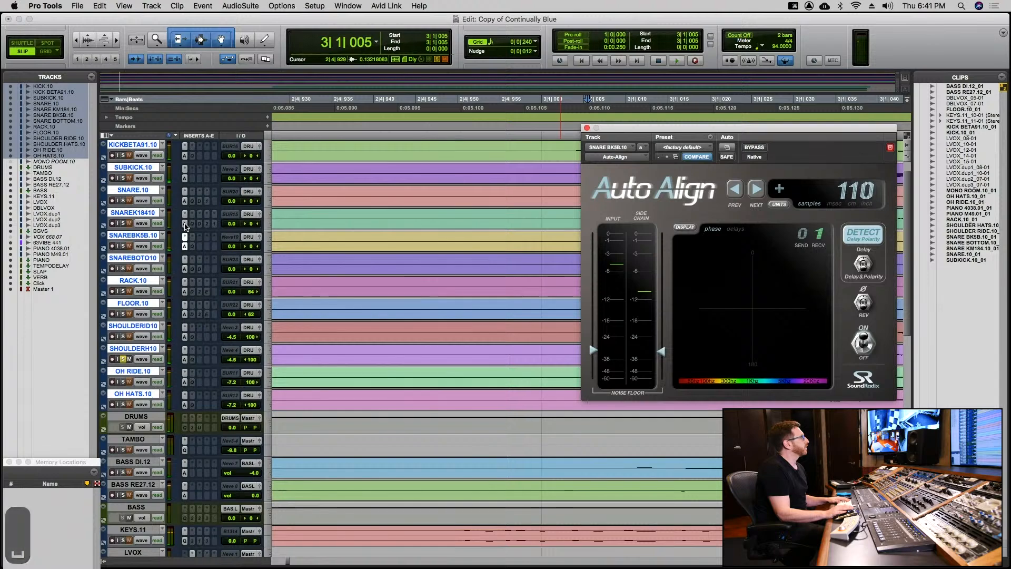
Align SNARE KM184.10 to the reference with Auto-Align delay and polarity detection.
click(185, 214)
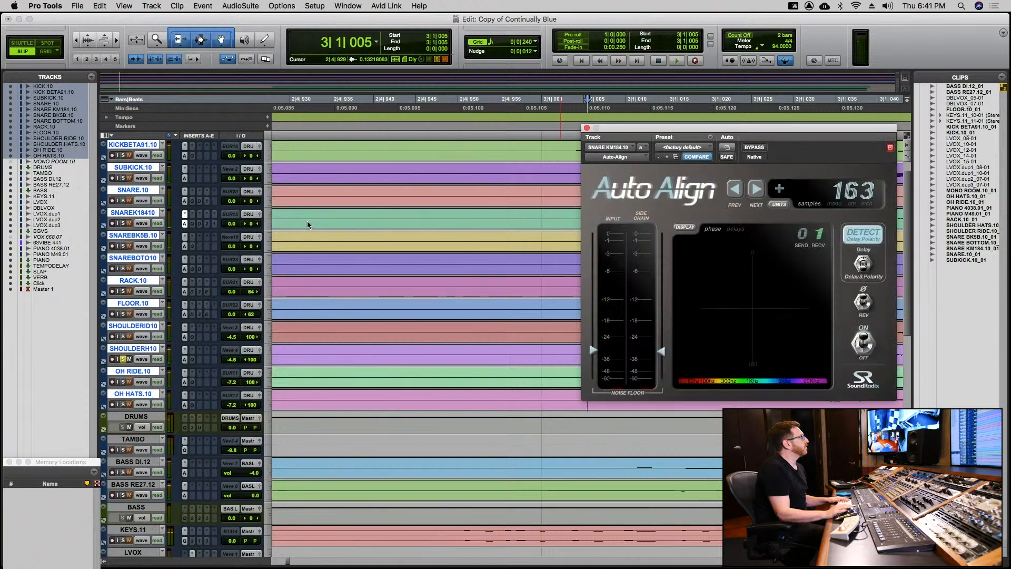
key(space)
click(855, 222)
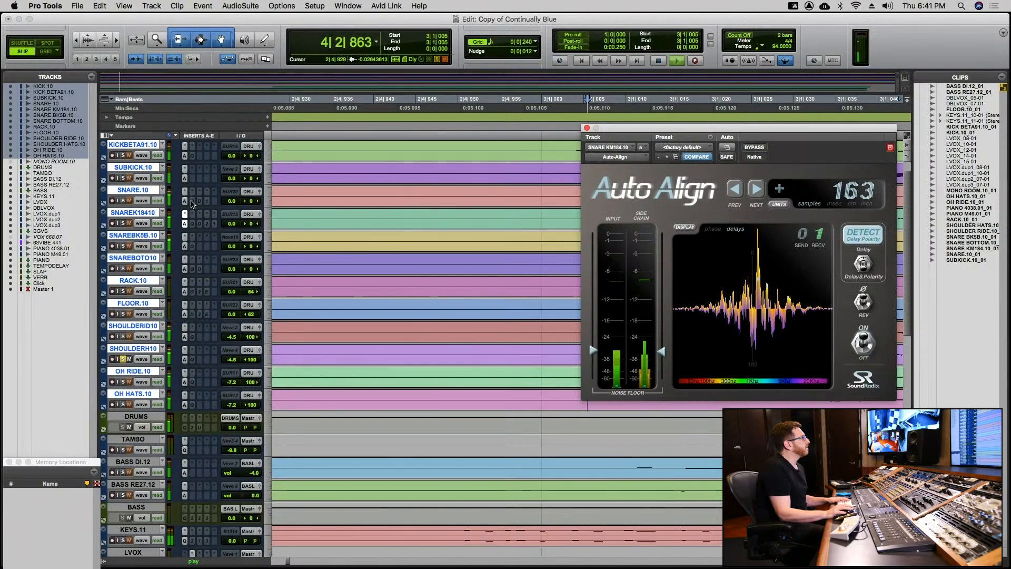
scroll(195, 205, up, 2)
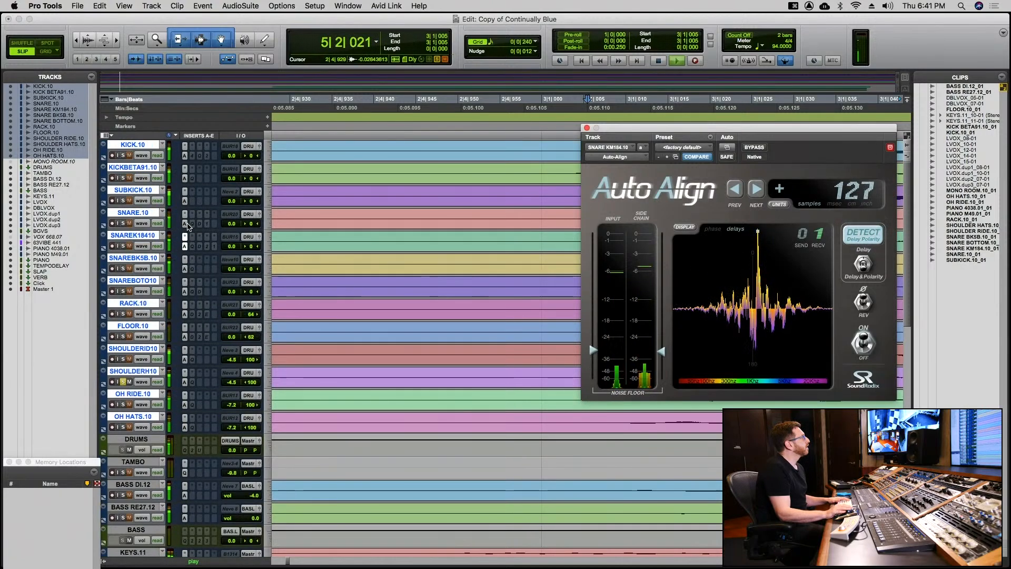
key(space)
Detect SNARE.10's delay and polarity in Auto-Align, soloing SHOULDERID10 during playback.
click(185, 223)
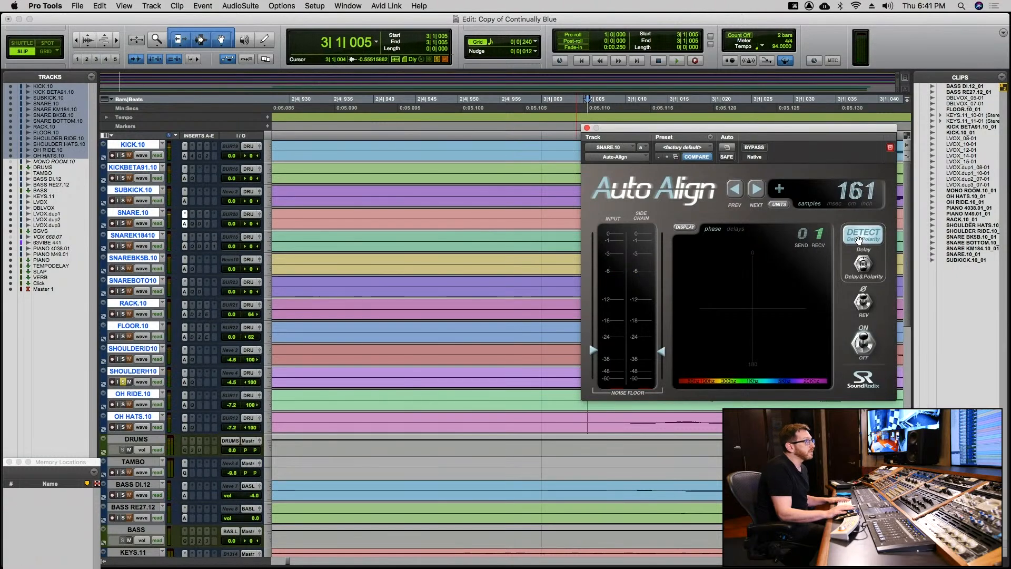
key(space)
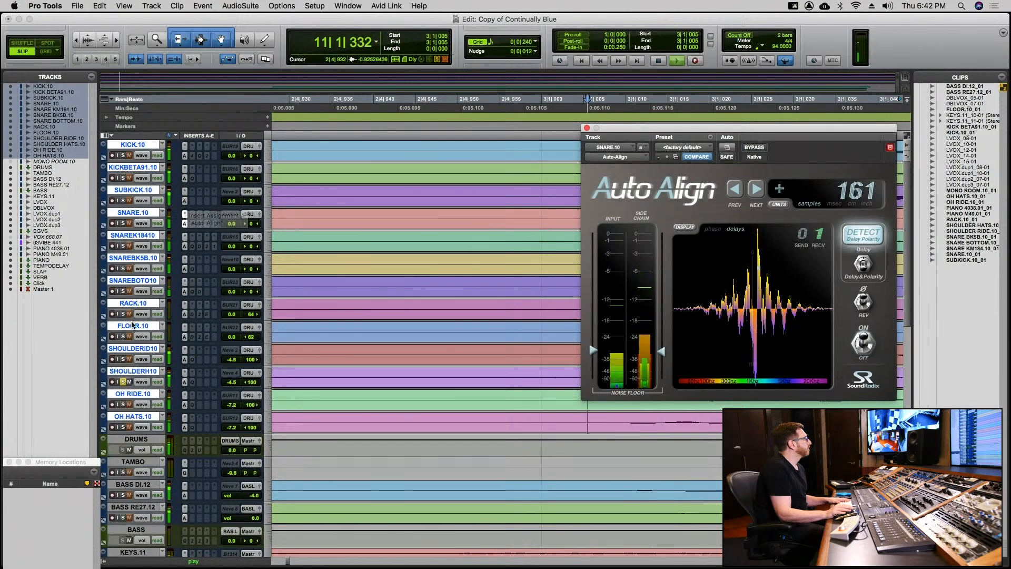
click(123, 359)
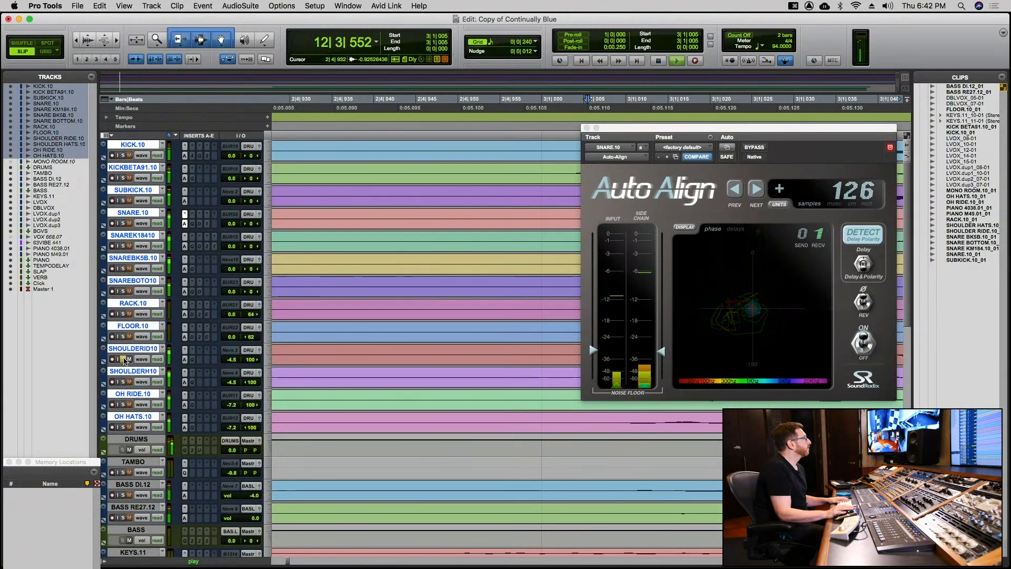
key(space)
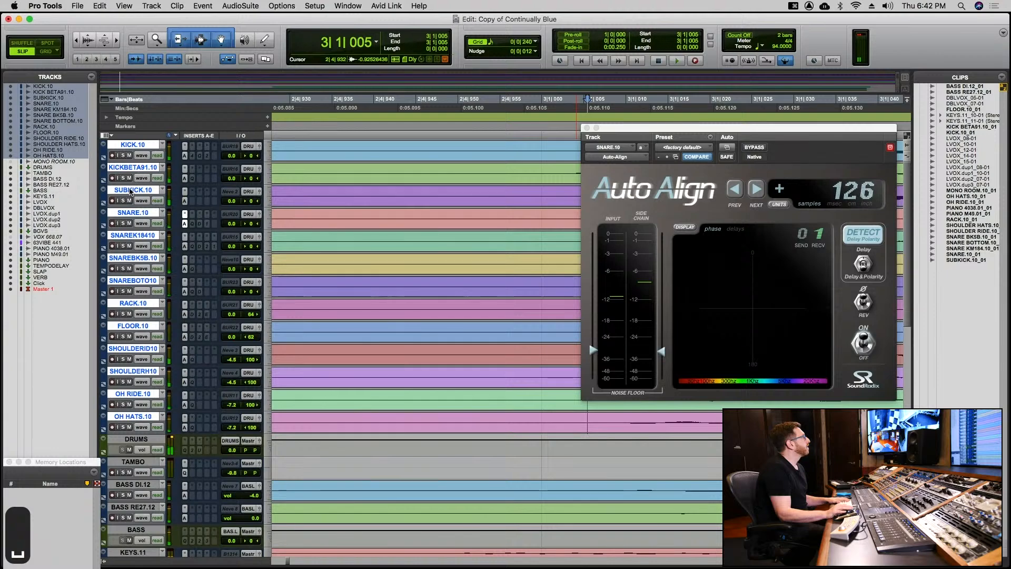
Solo all the selected drum tracks and run Auto-Align delay and polarity detection on SUBKICK.10.
alt+click(123, 201)
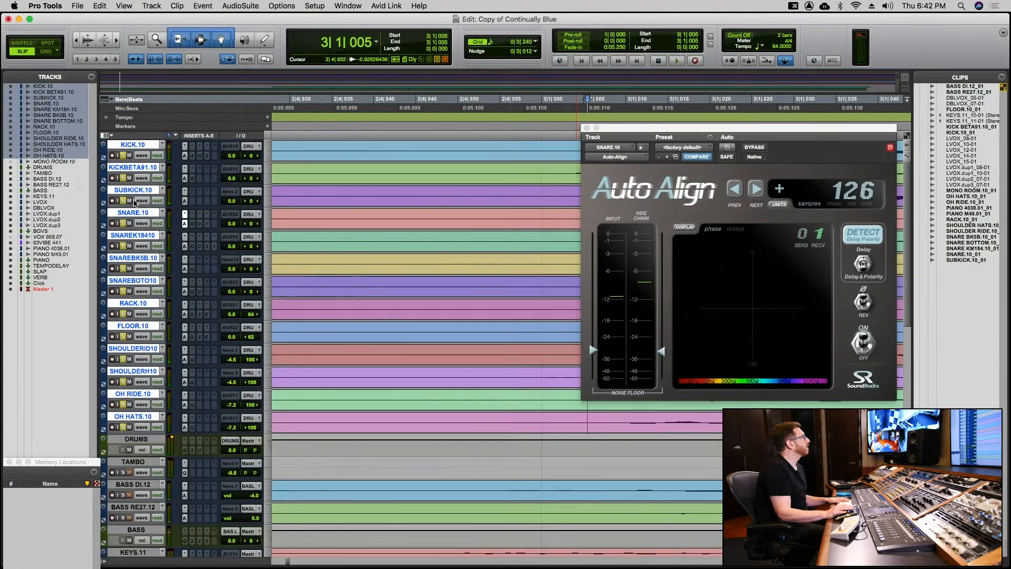
click(184, 203)
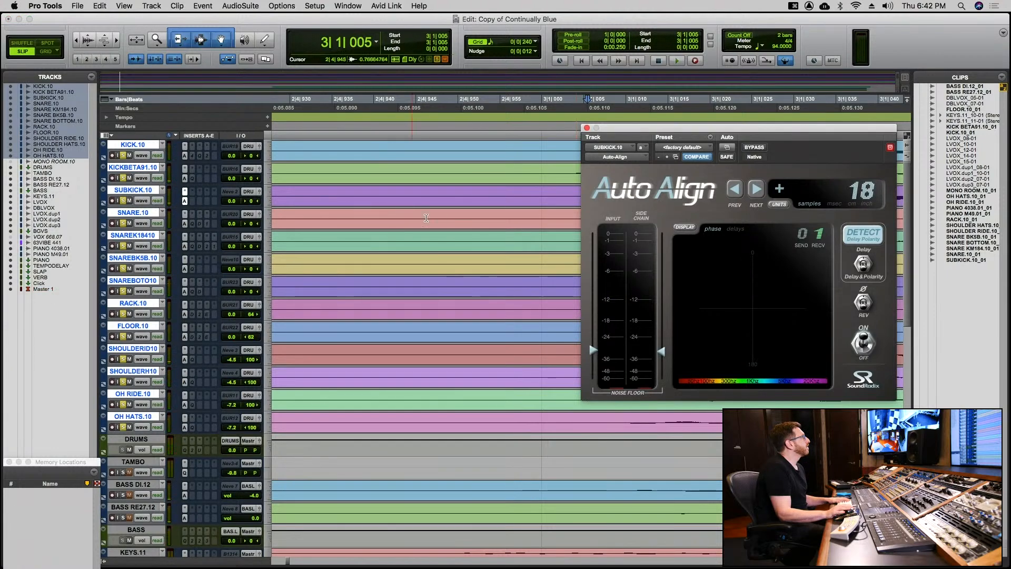
click(864, 236)
key(space)
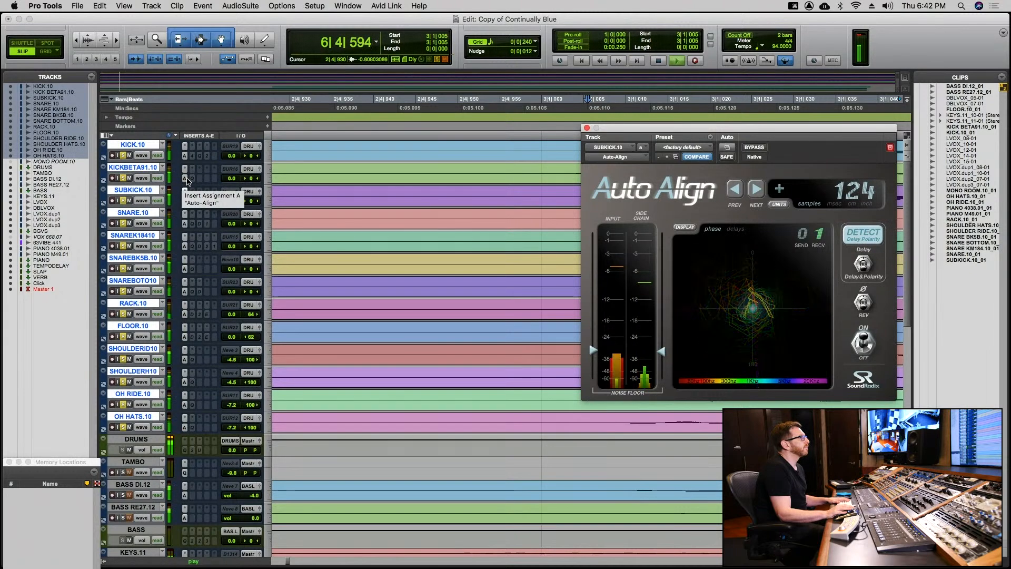
Run Auto-Align delay and polarity detection on KICK BETA91.10 and on KICK.10 during playback, ending with playback stopped.
click(188, 181)
click(187, 179)
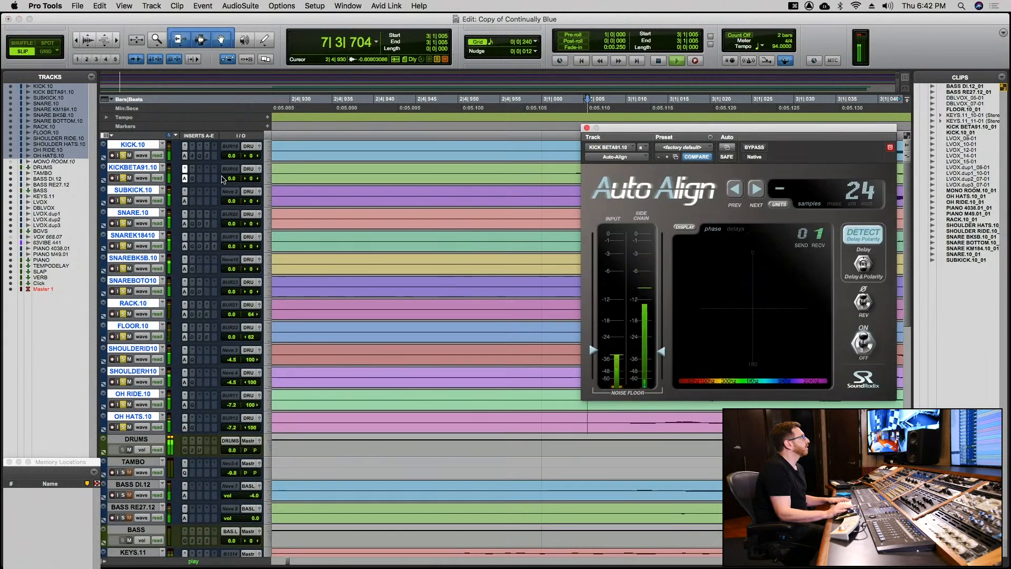
click(855, 241)
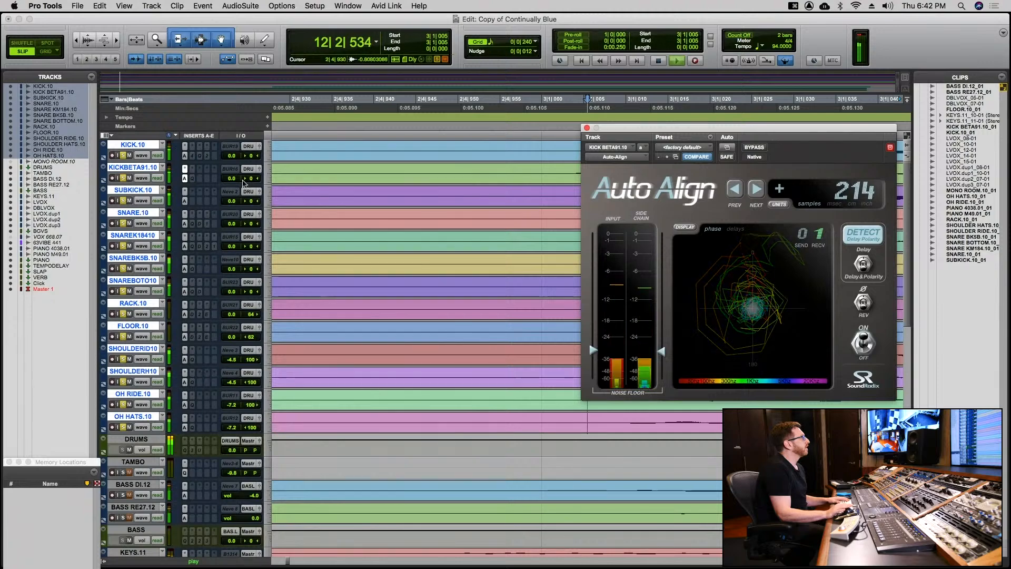
click(185, 156)
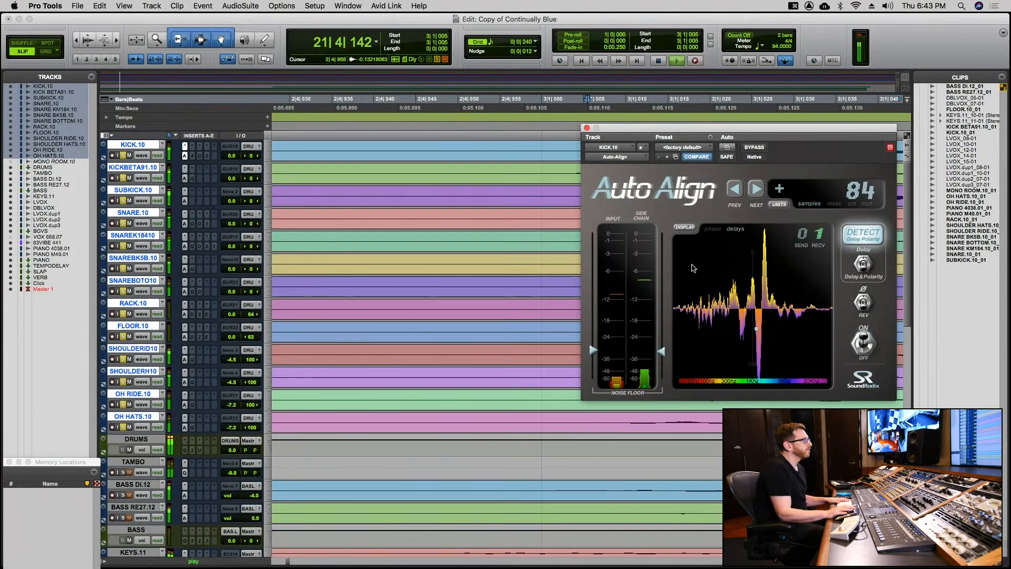
key(space)
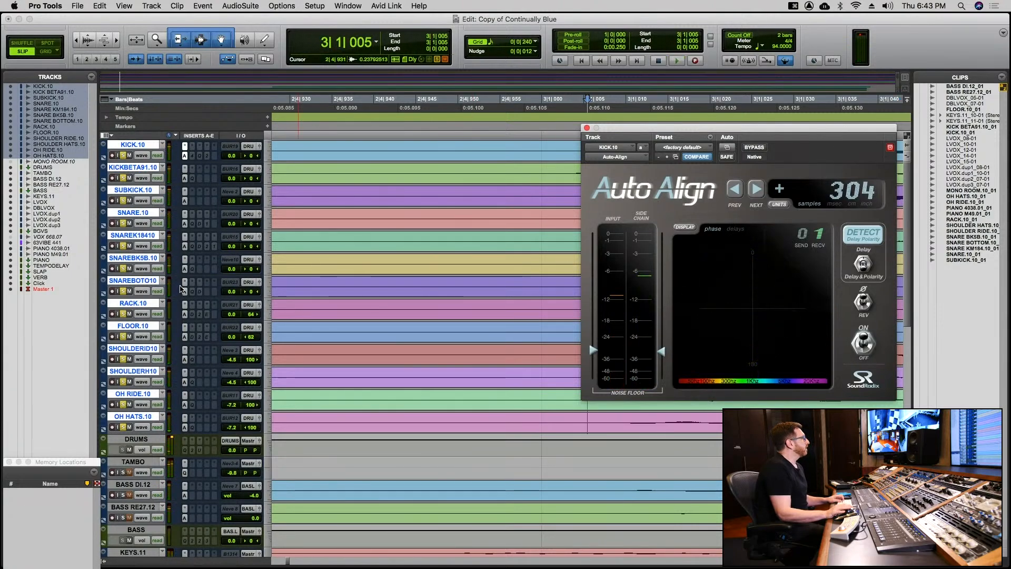
Compare drum playback from 3|1|005 with the Auto-Align inserts inactive and active on all selected tracks, and close the plug-in window.
ctrl+alt+shift+super+click(186, 268)
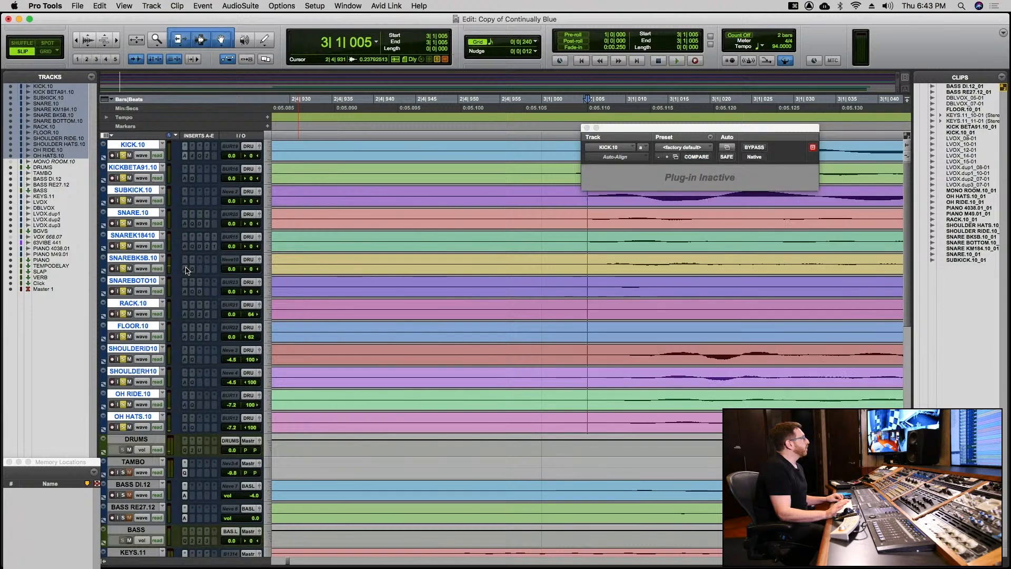
key(space)
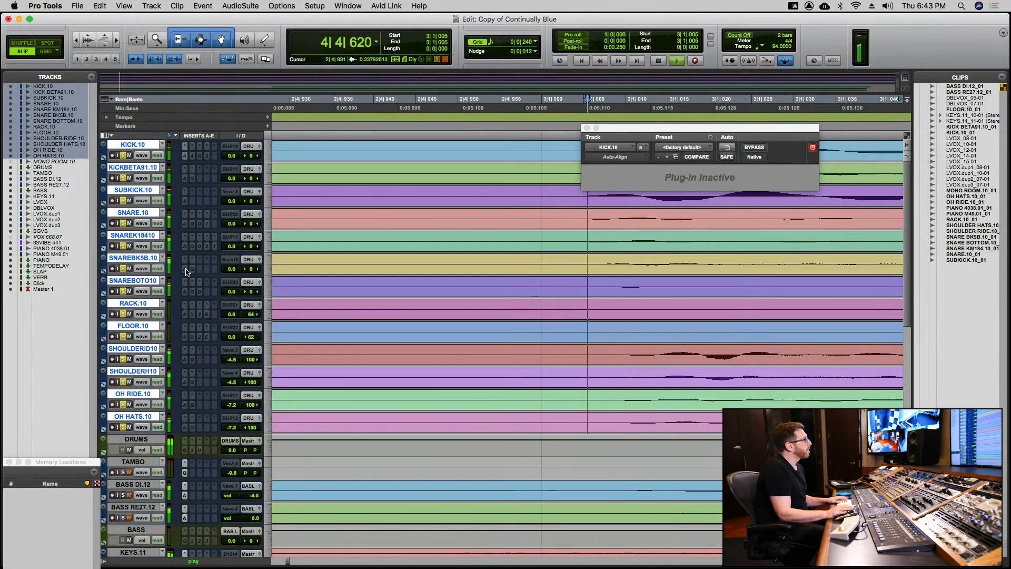
key(space)
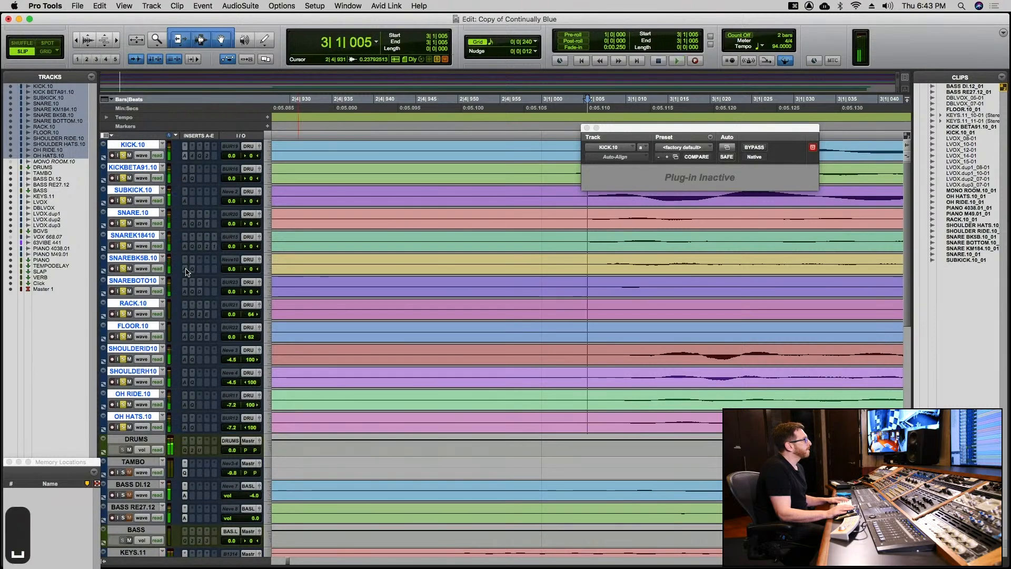
ctrl+alt+shift+super+click(186, 270)
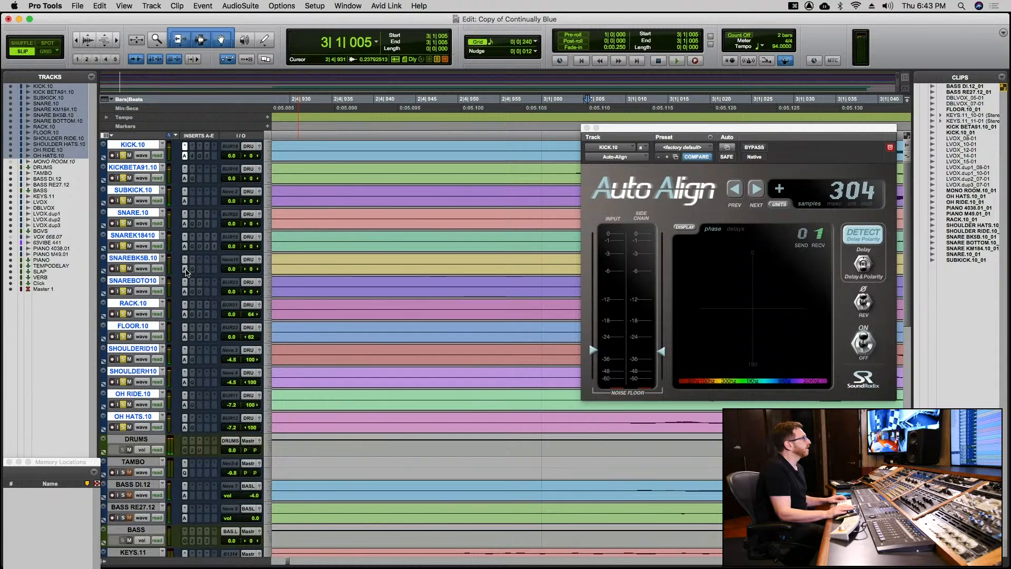
key(space)
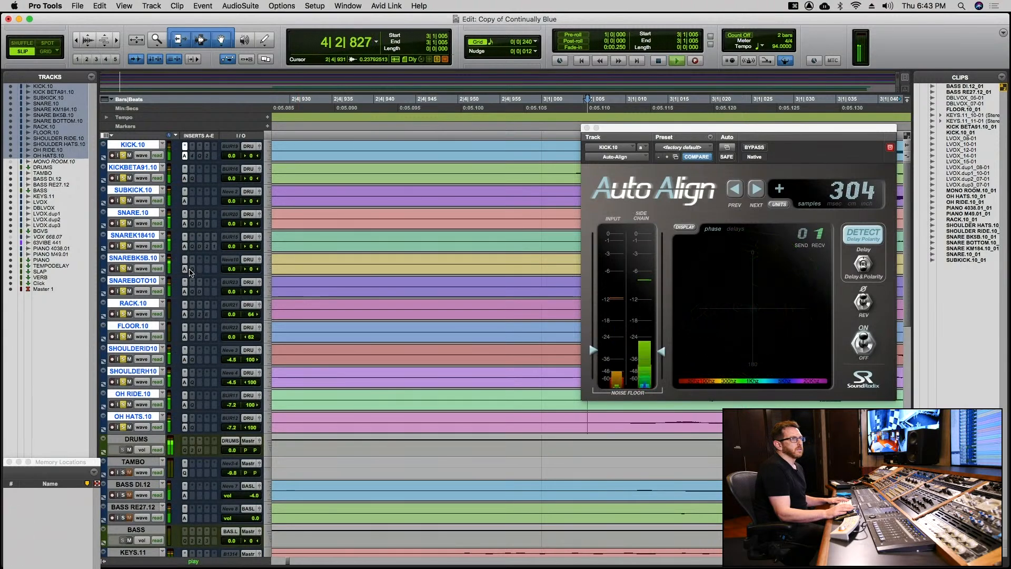
key(space)
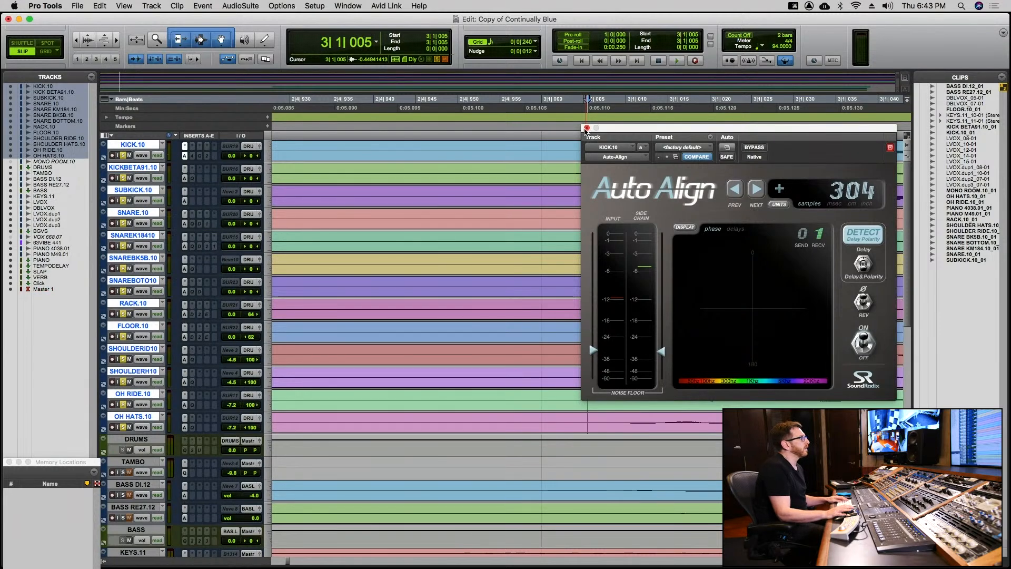
click(586, 128)
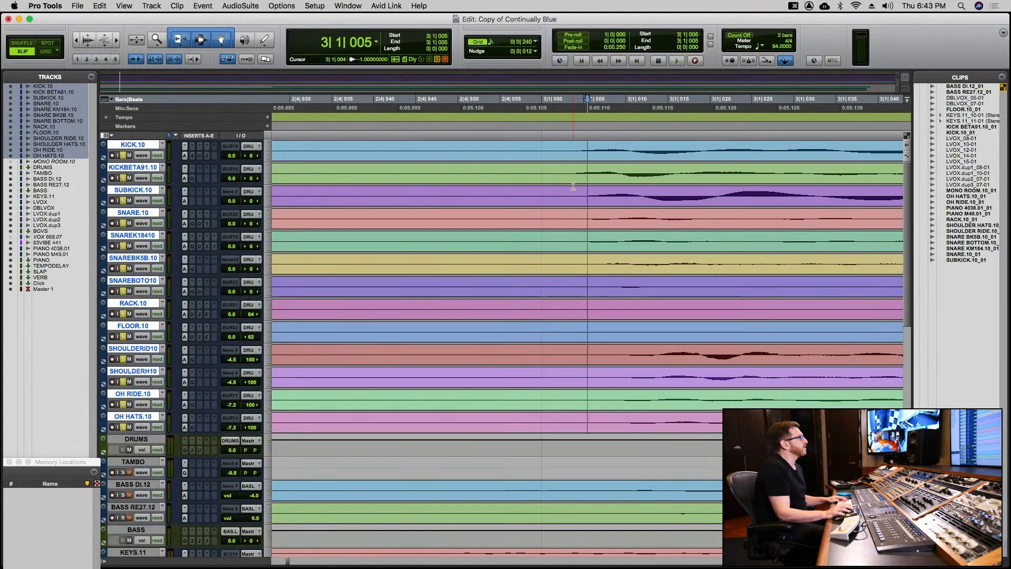
Examine the kick hit's onset near 3|1|005 across the close, shoulder and overhead mic waveforms.
key(super+bracketright)
key(super+bracketleft)
key(super+bracketleft)
key(super+bracketleft)
key(super+bracketleft)
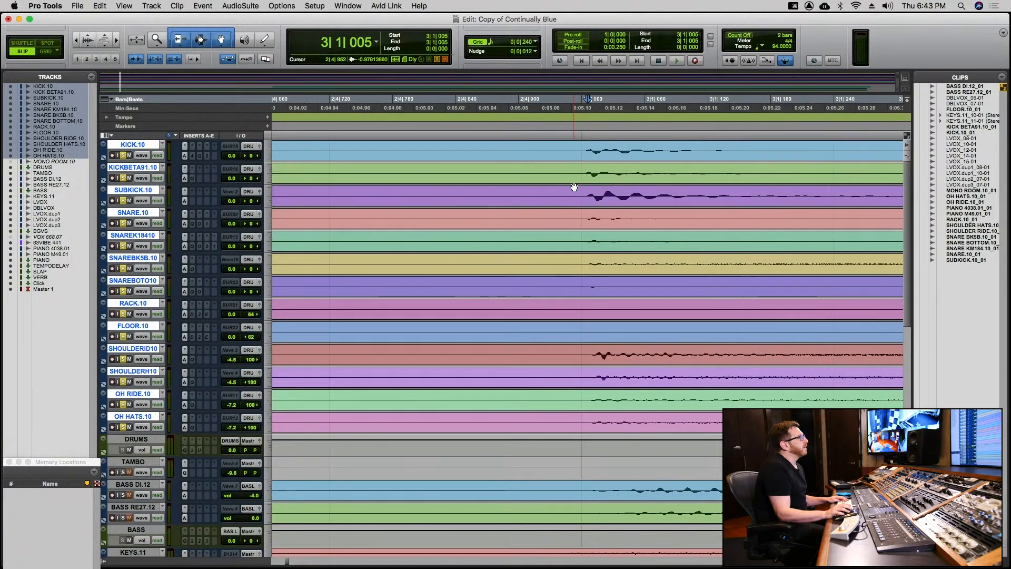
key(super+bracketleft)
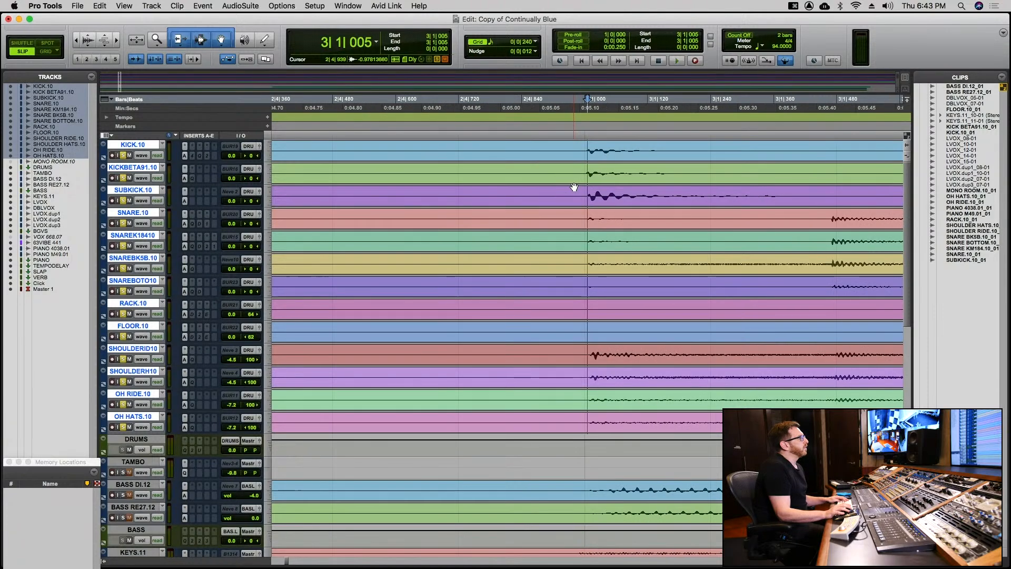
click(586, 149)
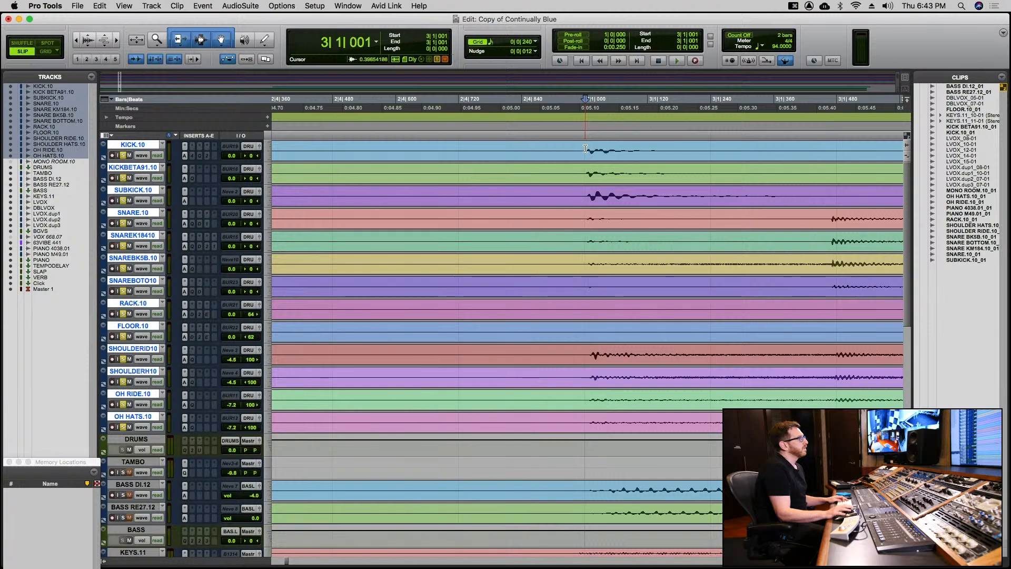
key(super+bracketright)
key(super+bracketright)
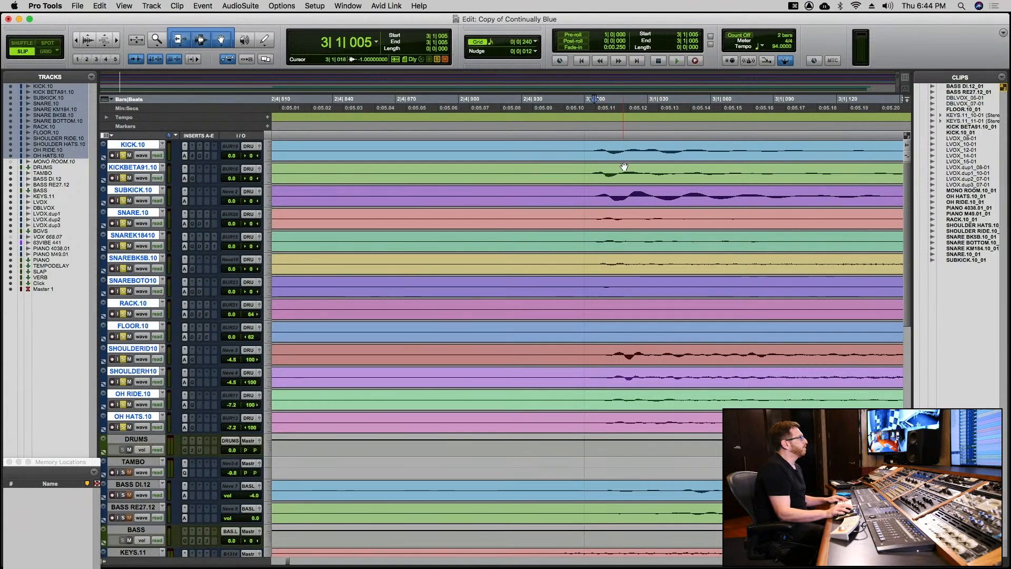
key(super+bracketright)
key(super+bracketright)
key(super+bracketleft)
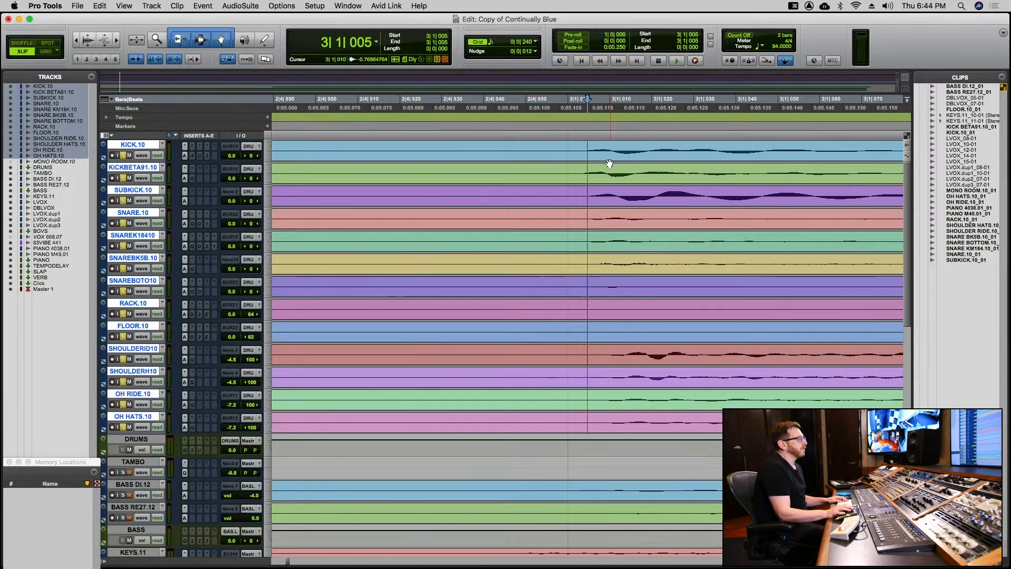
key(super+alt+bracketright)
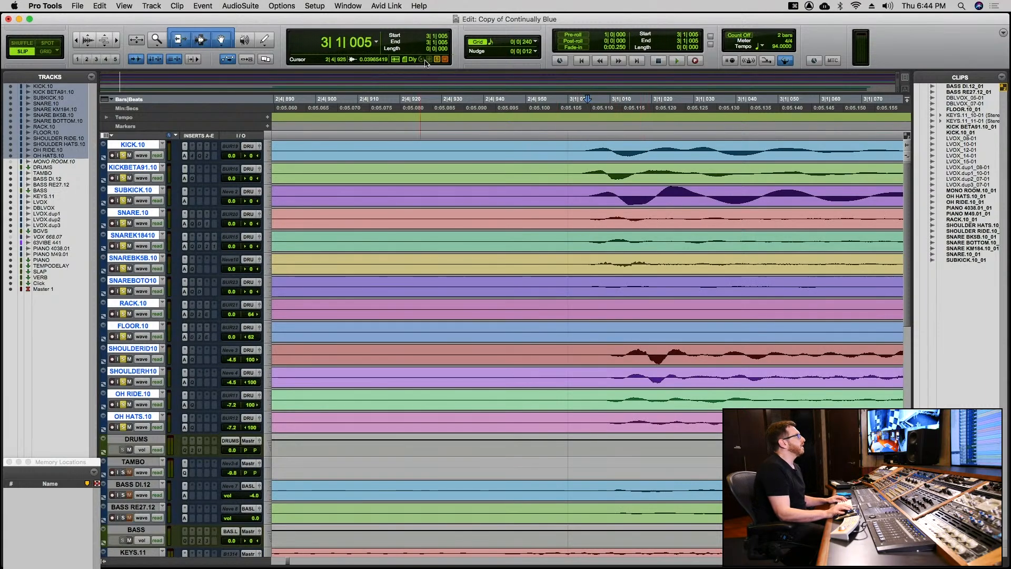
Add Time Adjuster (mono) in insert slot B on all selected drum tracks, replacing the existing inserts, and close its window.
click(193, 150)
mouse_move(193, 150)
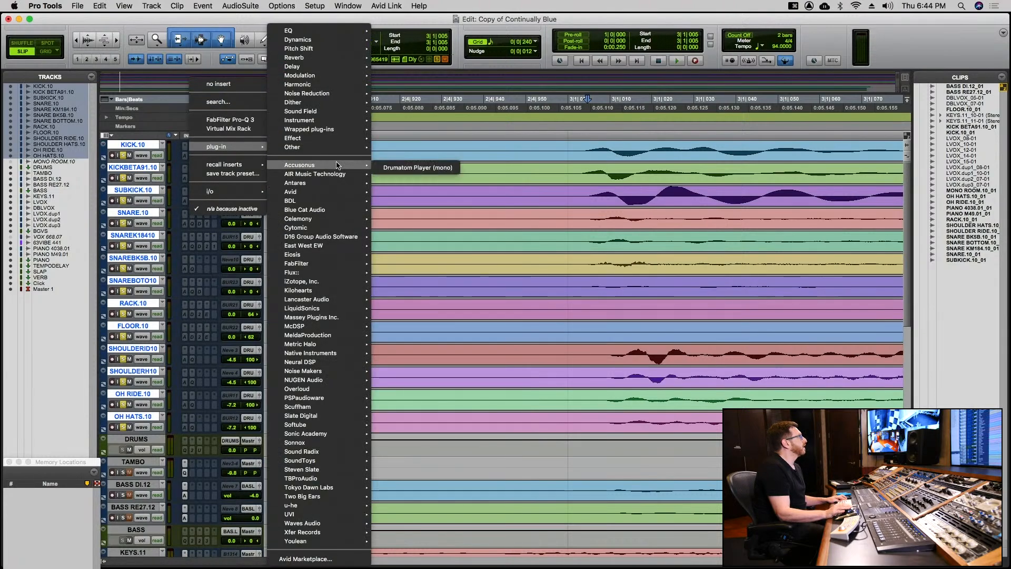
mouse_move(314, 68)
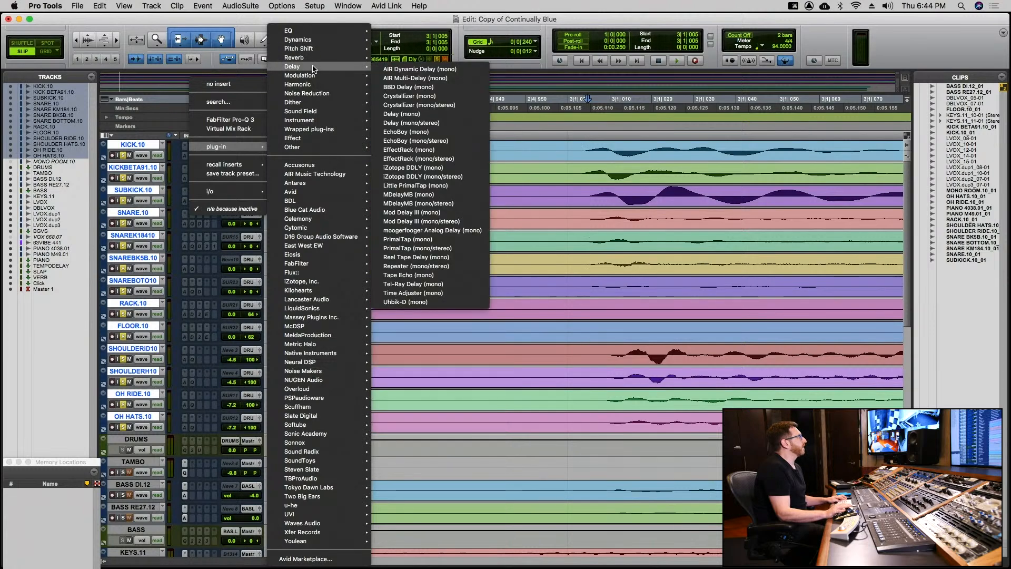
click(444, 293)
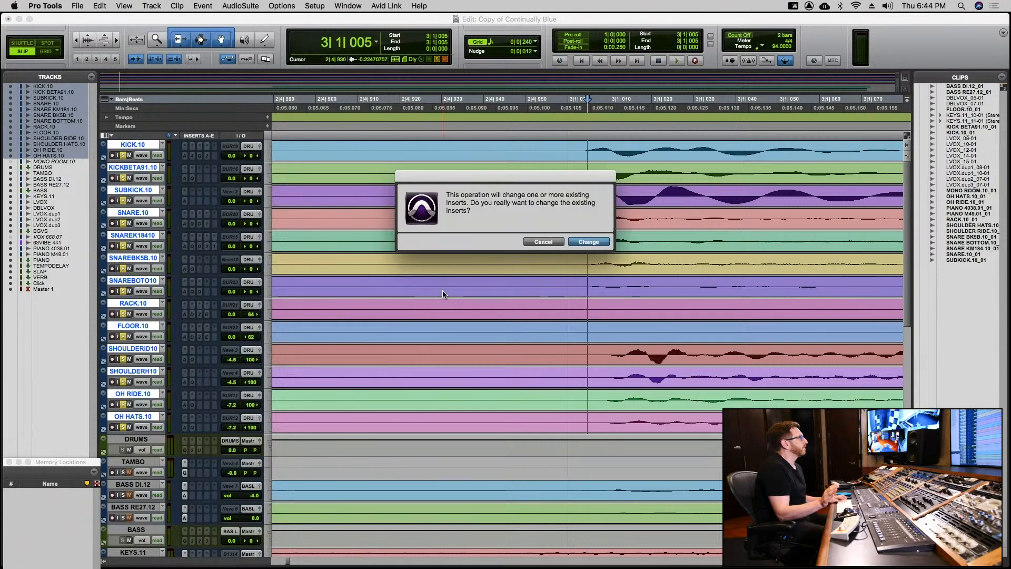
click(580, 243)
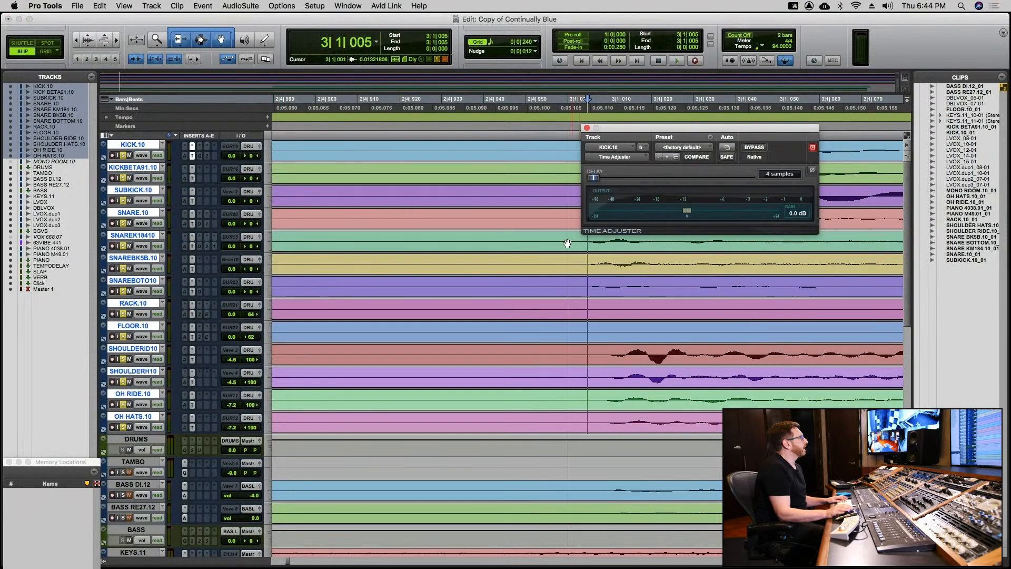
click(587, 128)
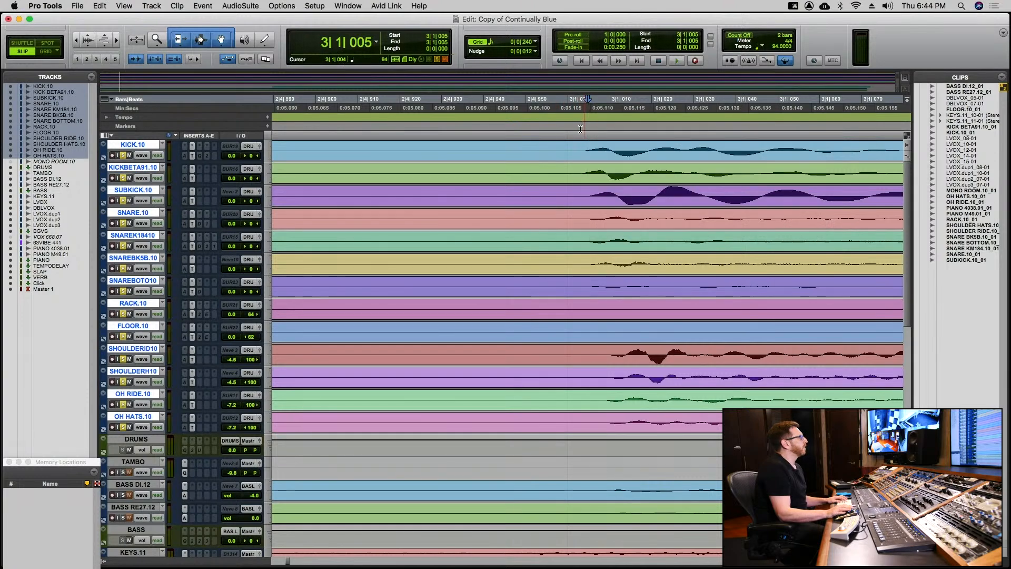
click(192, 420)
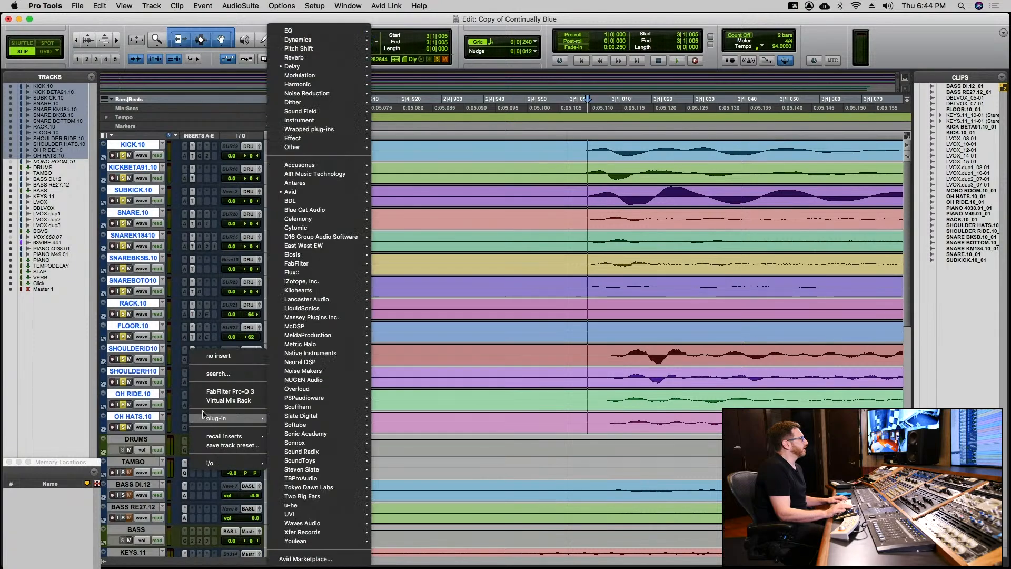
mouse_move(244, 416)
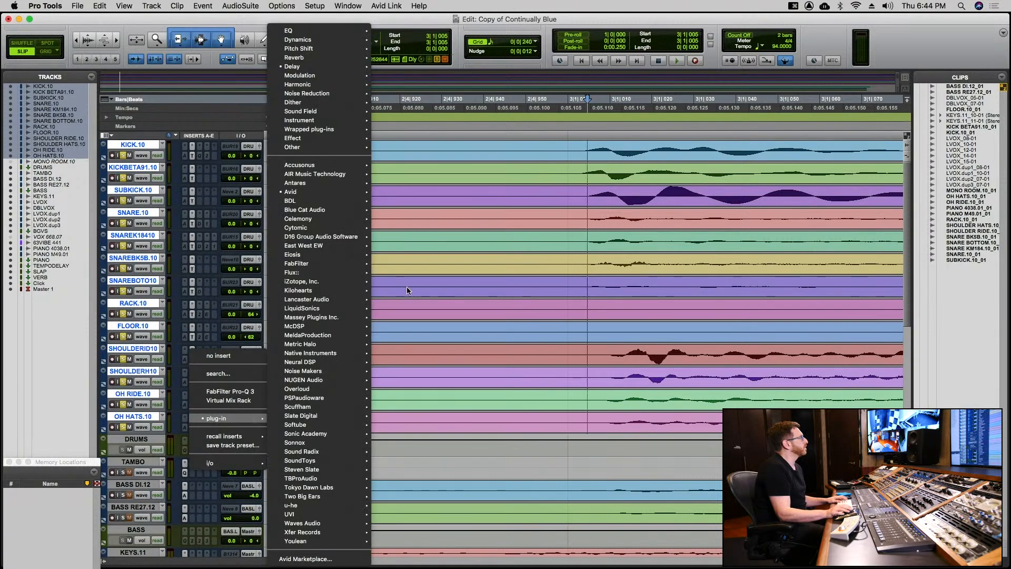
mouse_move(346, 68)
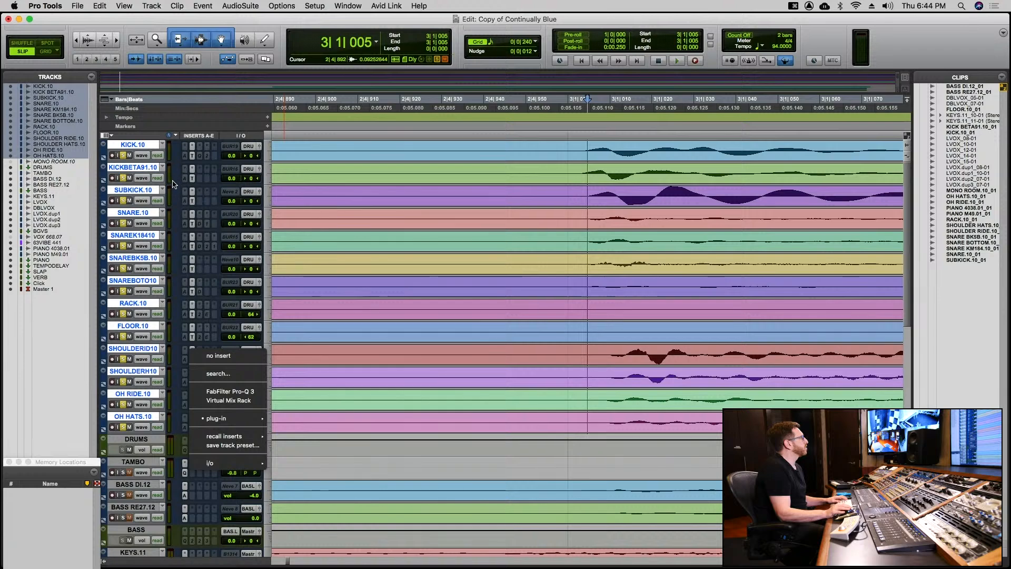
Locate the kick hit's onset on KICK.10 at 3|1|004 and its arrival on the SHOULDERID10 waveform at 3|1|010.
click(583, 149)
click(583, 148)
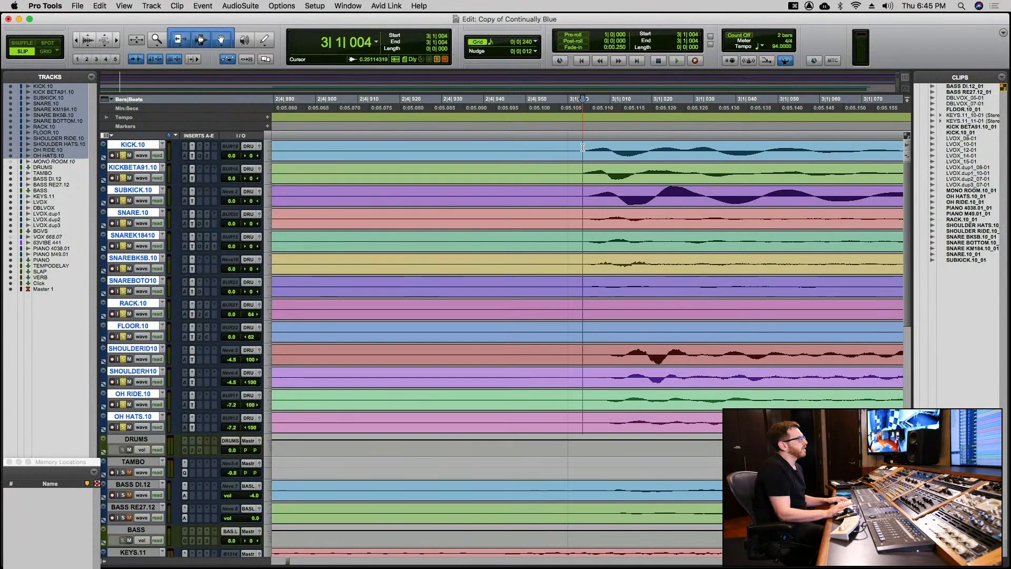
key(super+bracketright)
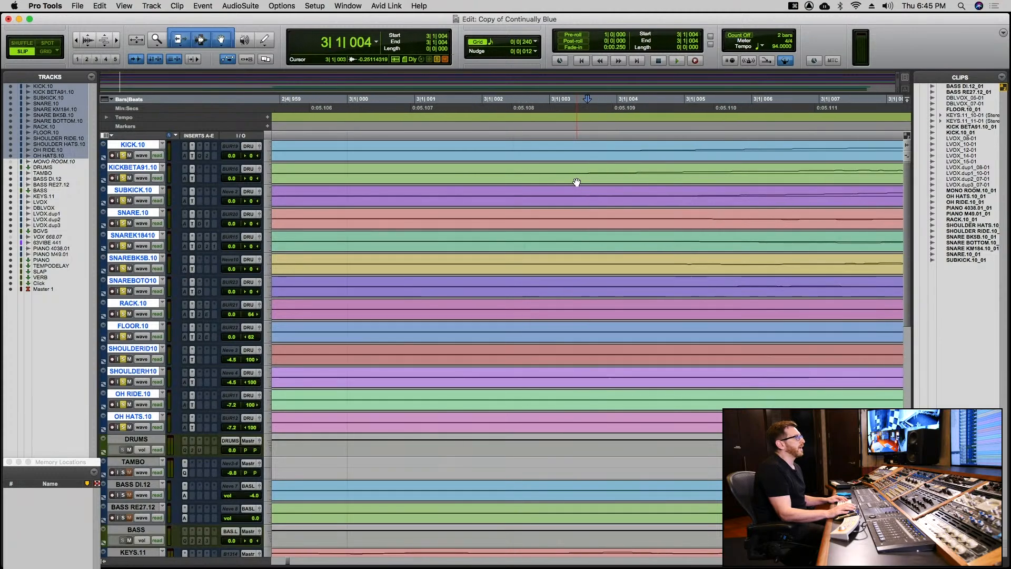
key(super+bracketleft)
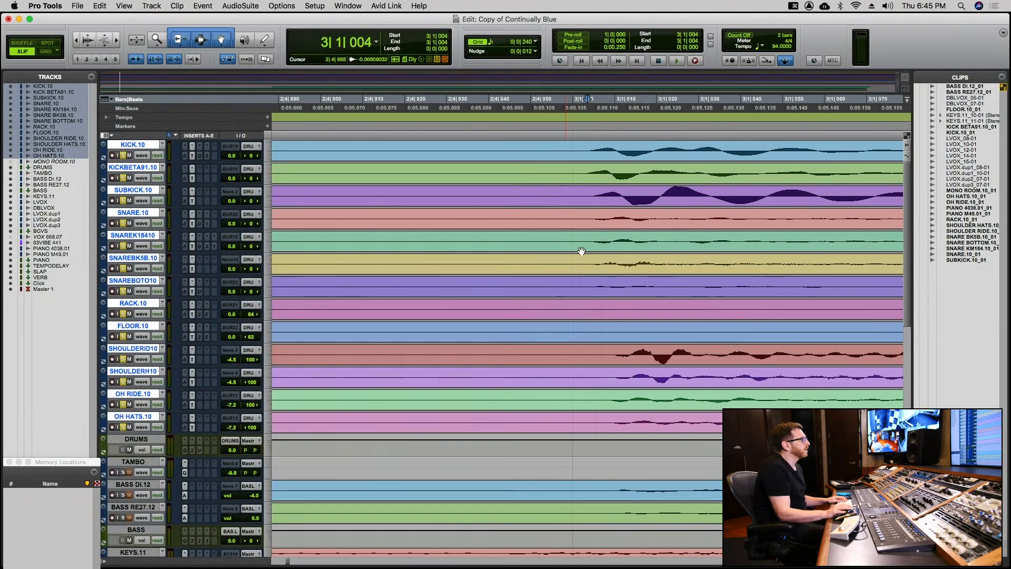
click(615, 352)
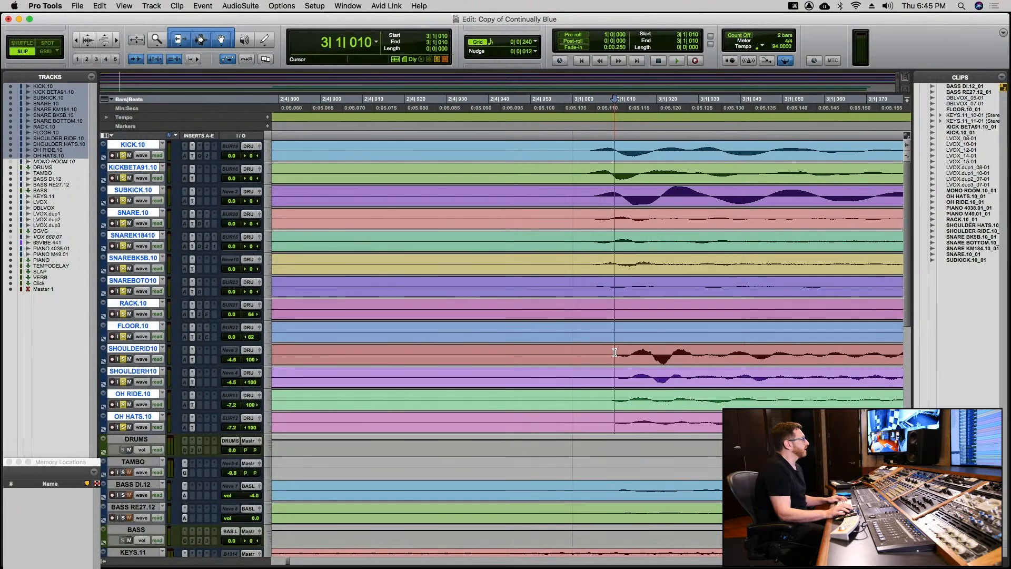
key(super+bracketright)
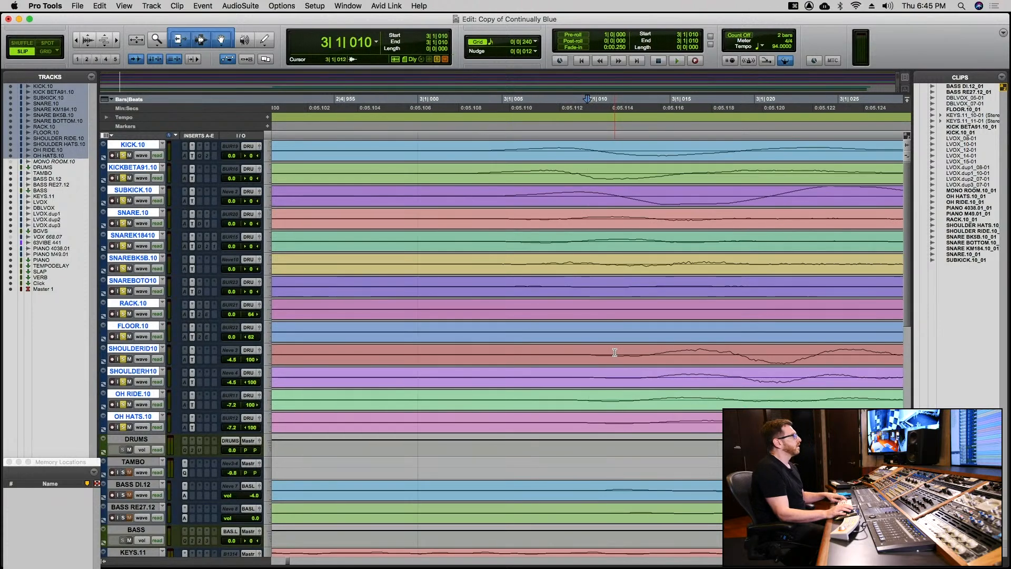
key(super+shift+g)
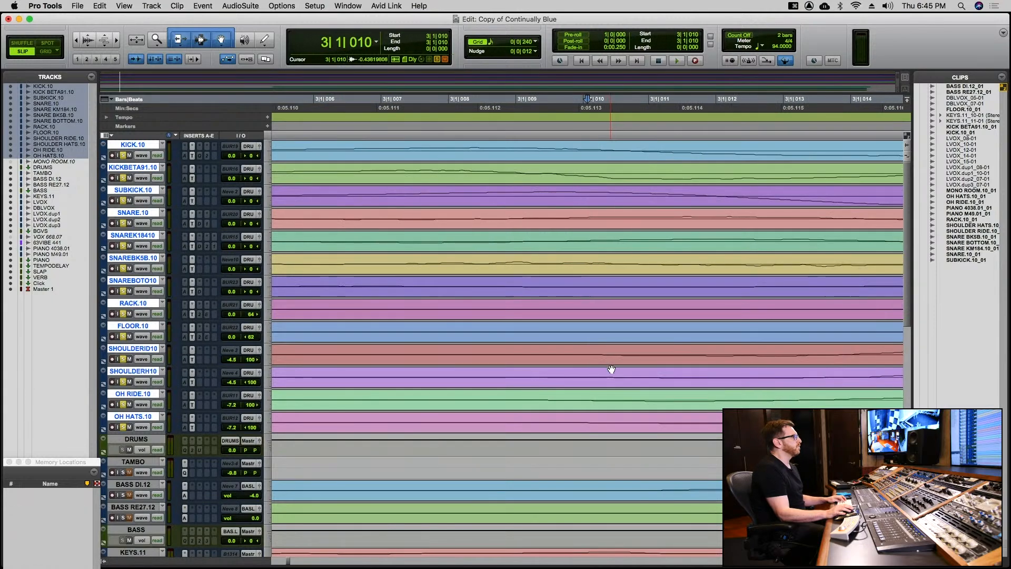
key(super+alt+bracketright)
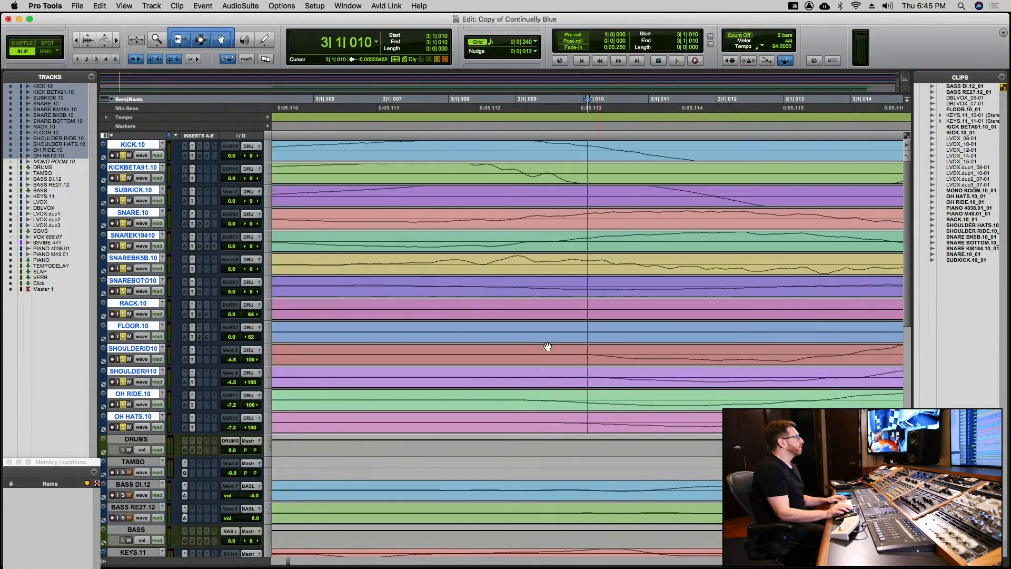
Set the track height of all selected drum tracks to medium.
click(104, 350)
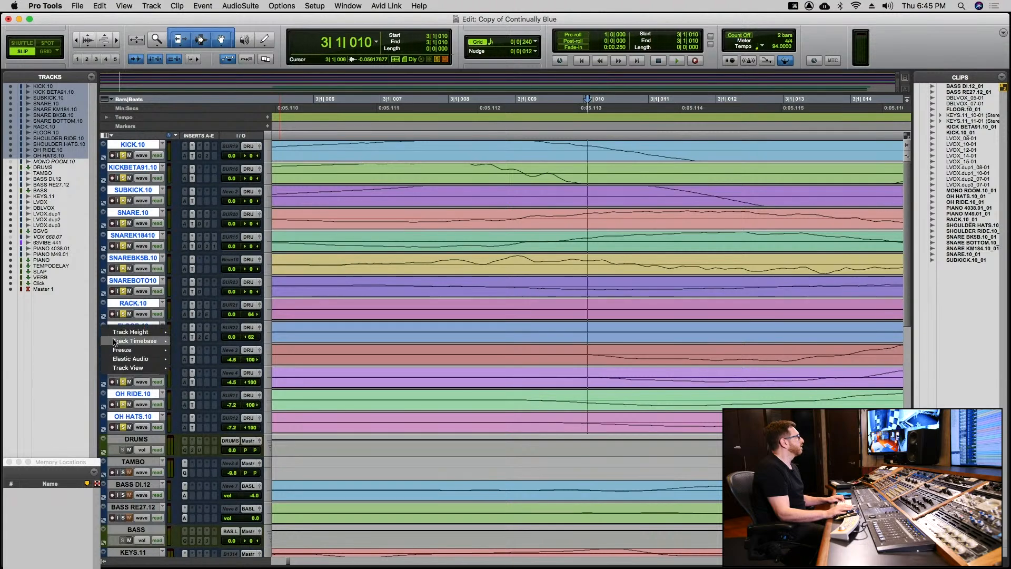
mouse_move(158, 331)
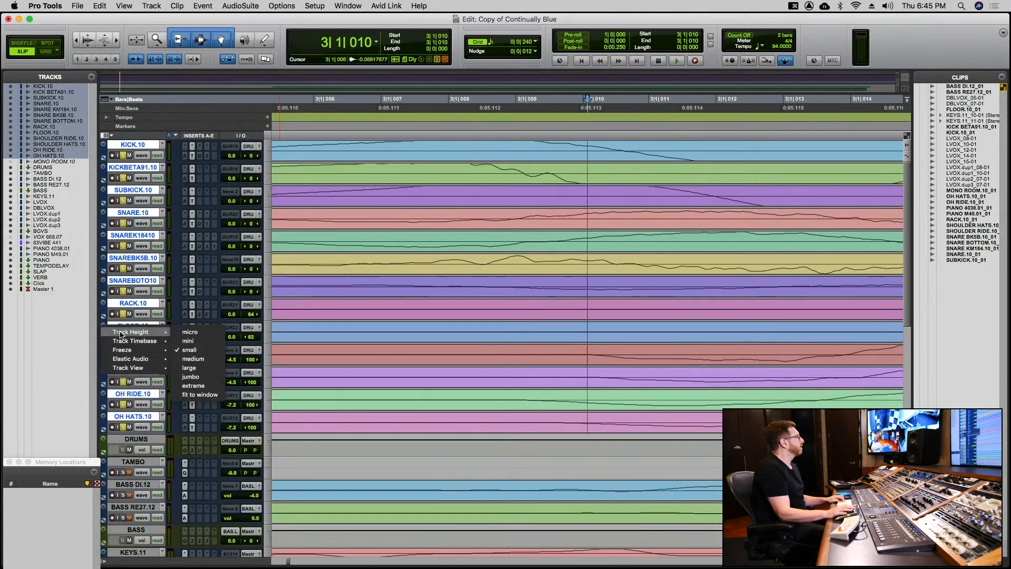
click(205, 359)
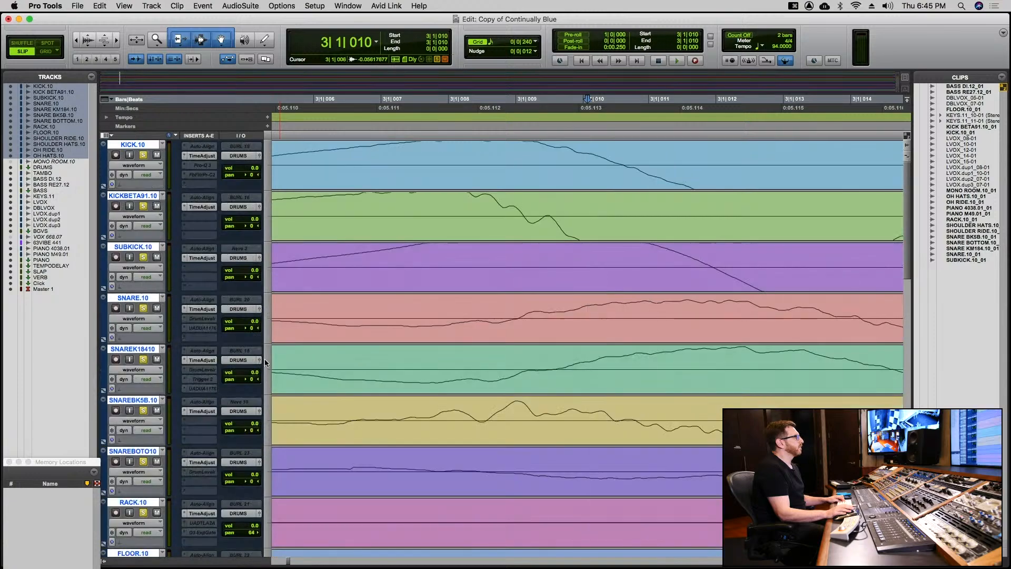
Place the edit cursor at the kick hit's onset on the SHOULDERID10 waveform, at about 3|1|010.
key(super+bracketleft)
key(super+bracketleft)
key(super+bracketleft)
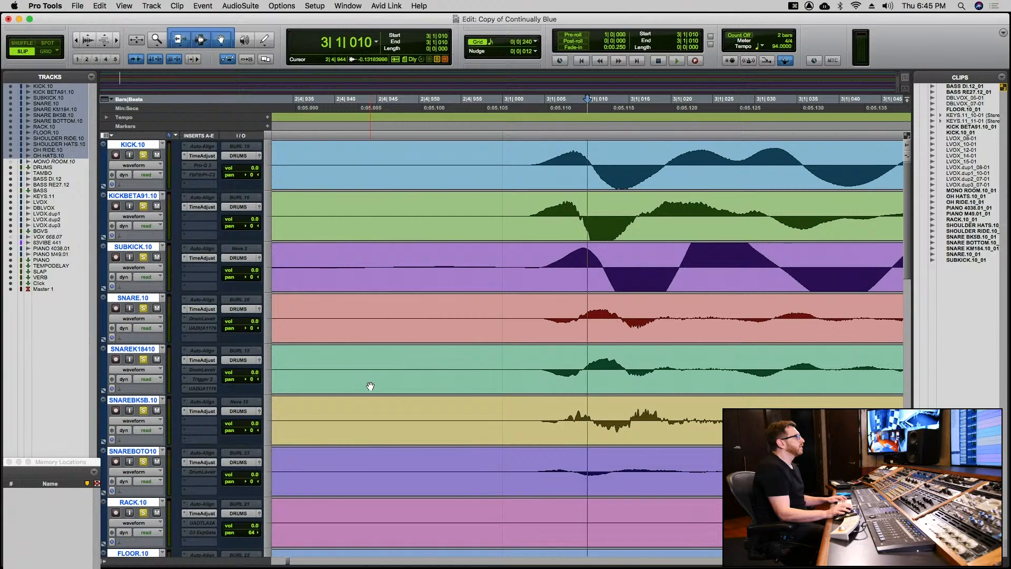
key(super+bracketleft)
scroll(390, 375, down, 6)
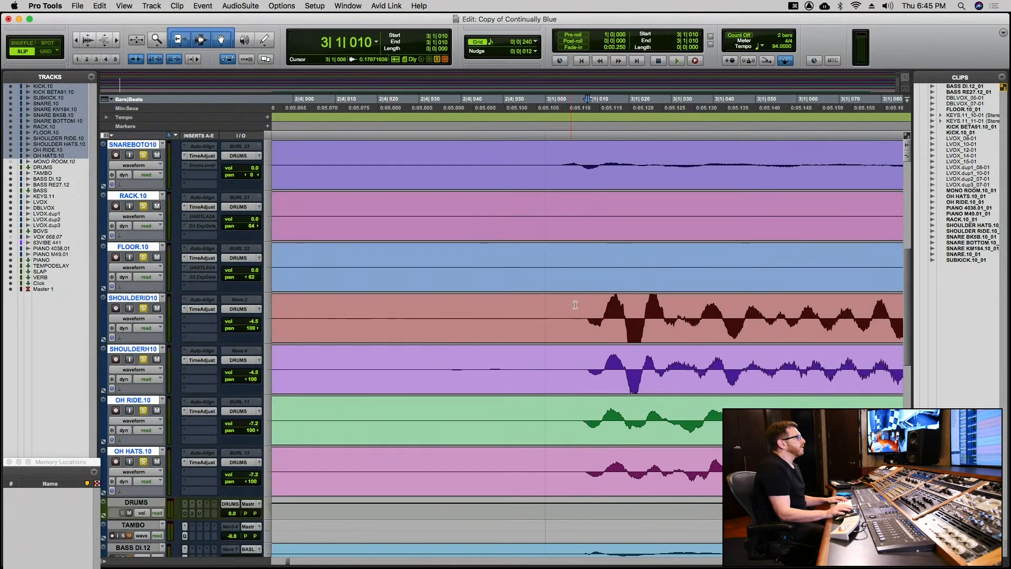
click(587, 311)
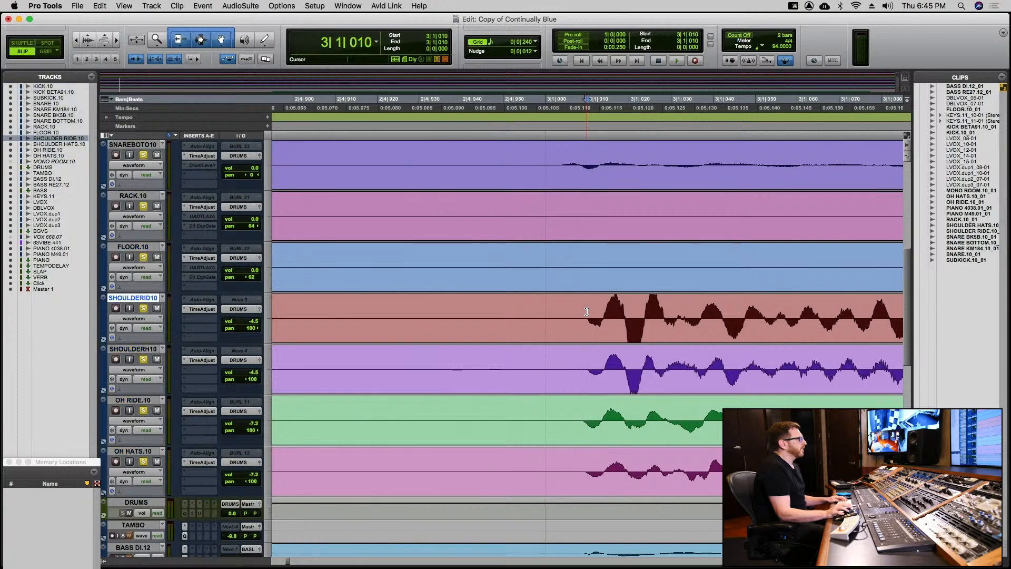
key(super+bracketright)
key(super+bracketright)
key(super+bracketright)
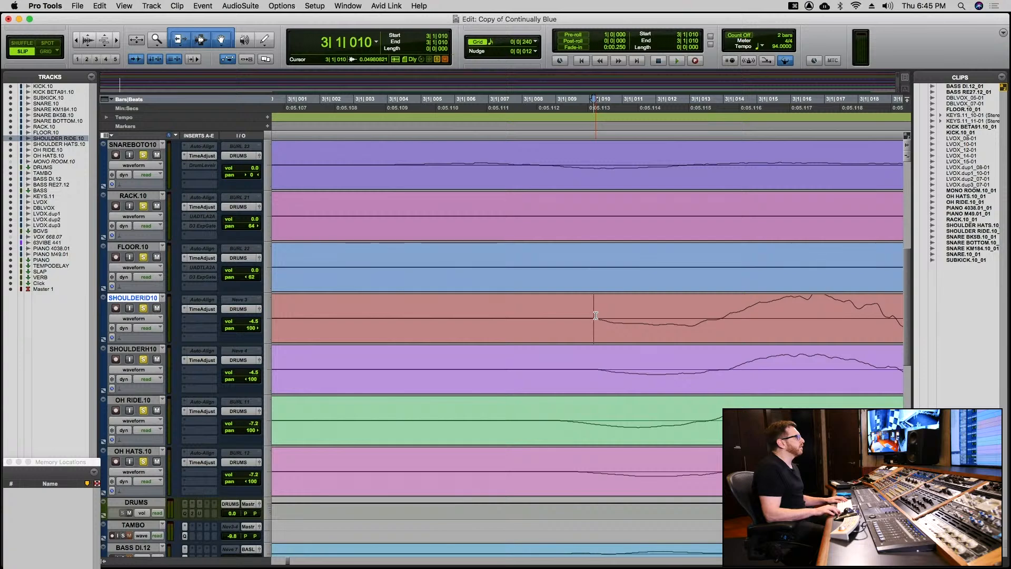
Create a marker memory location named SOURCE at the edit cursor.
key(Return)
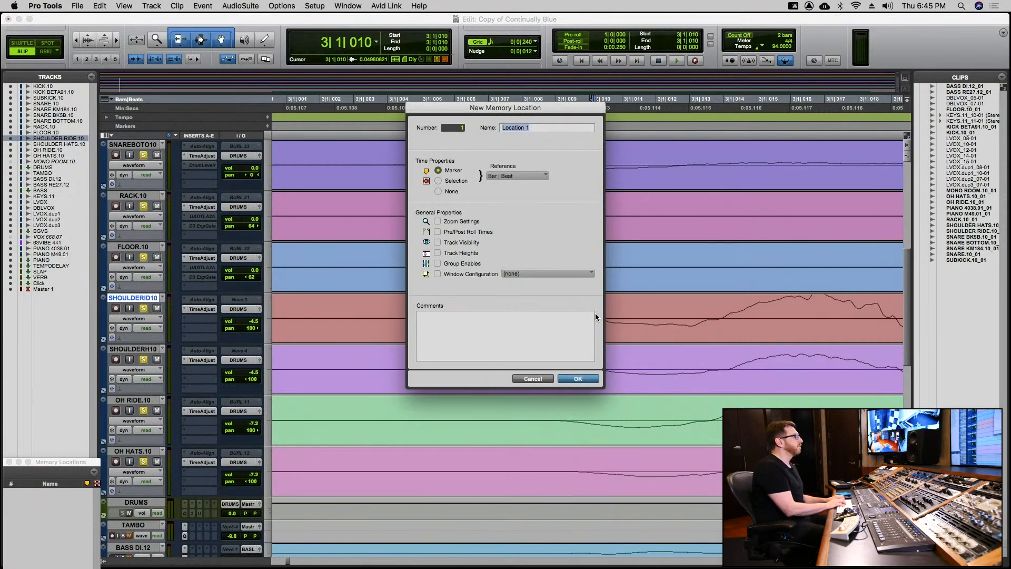
text(SOURCE)
key(Return)
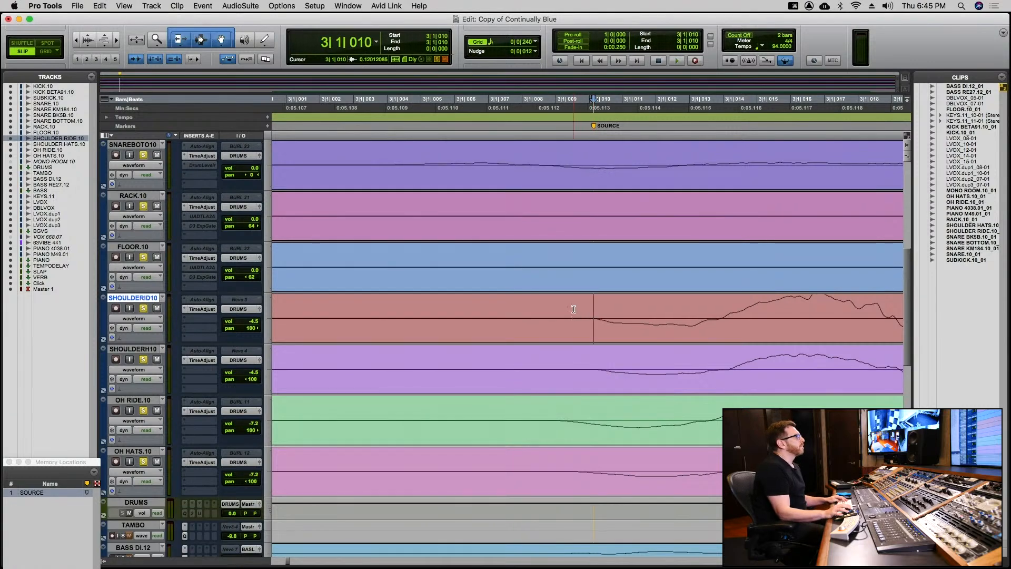
Select the KICKBETA91.10 waveform from the kick hit's onset to the SOURCE marker and switch the main counter to Samples.
key(super+bracketleft)
key(super+bracketleft)
key(super+alt+bracketright)
scroll(575, 303, up, 5)
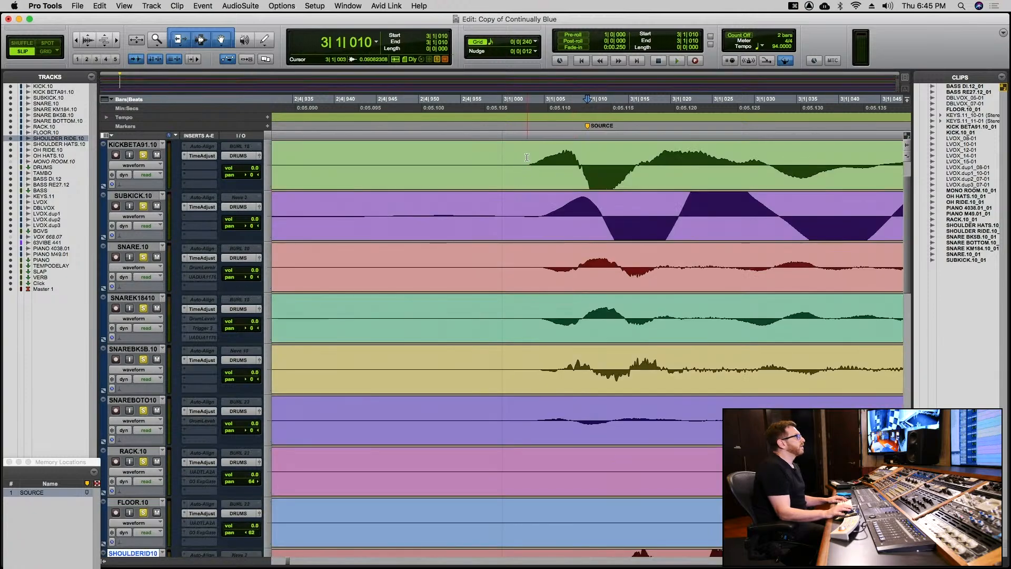
drag(529, 158, 585, 165)
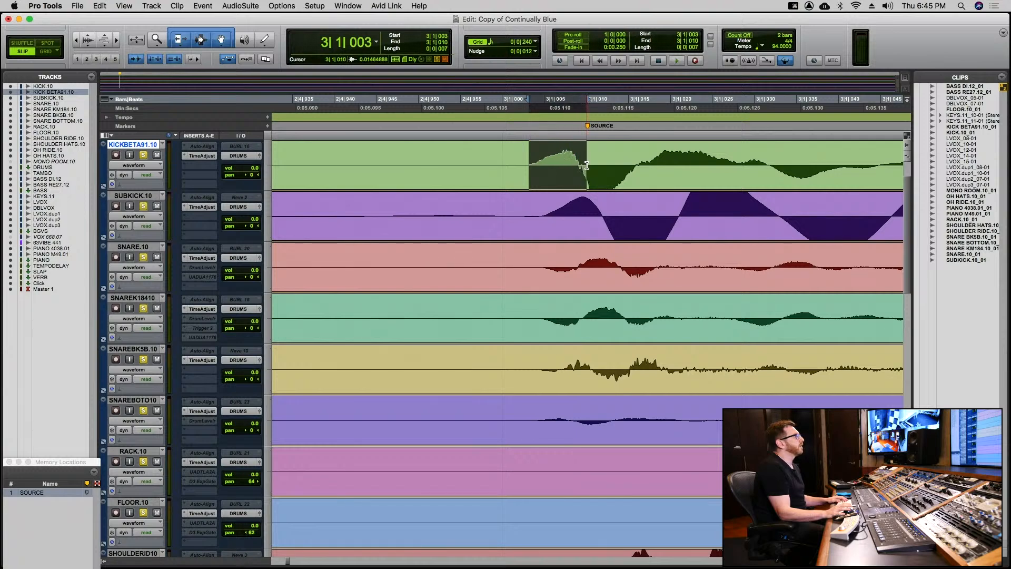
key(super+bracketright)
key(super+bracketright)
key(super+bracketright)
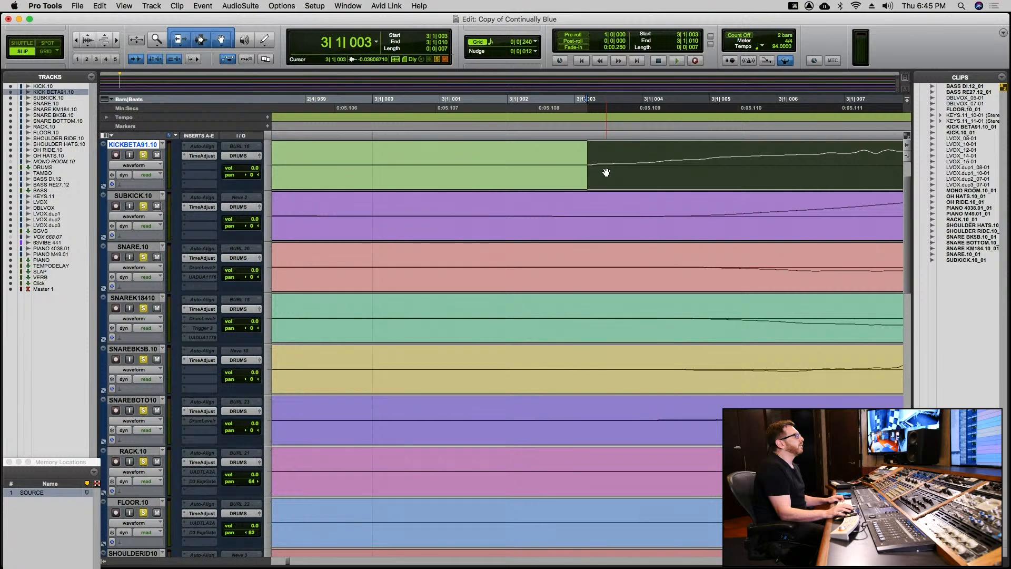
key(super+bracketleft)
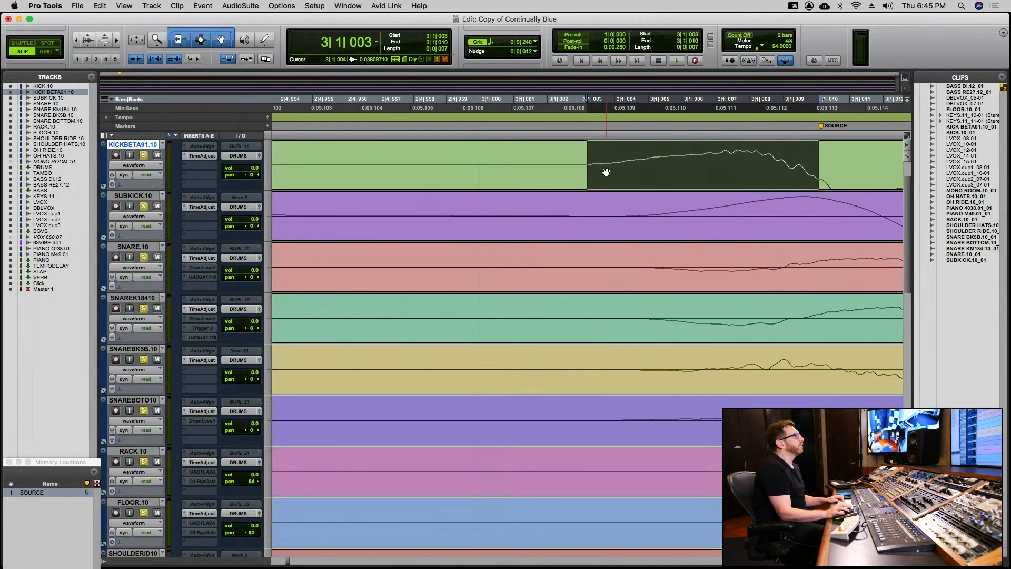
shift+click(823, 130)
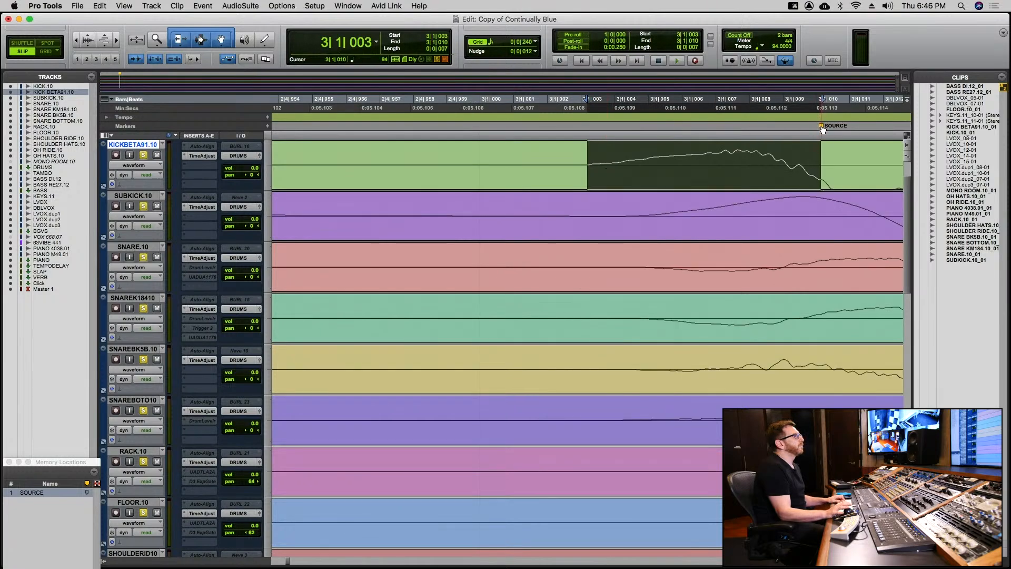
click(377, 44)
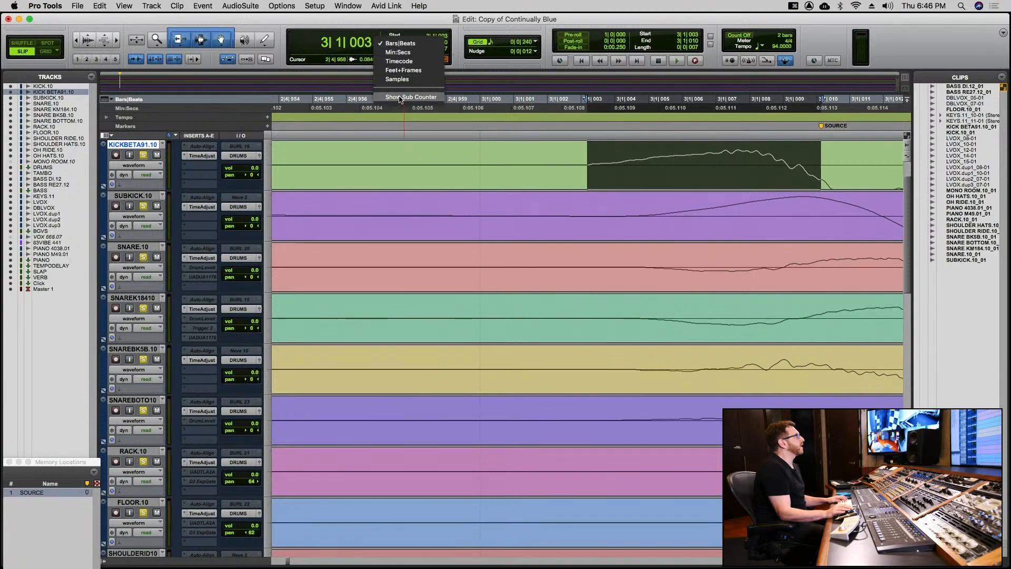
click(398, 79)
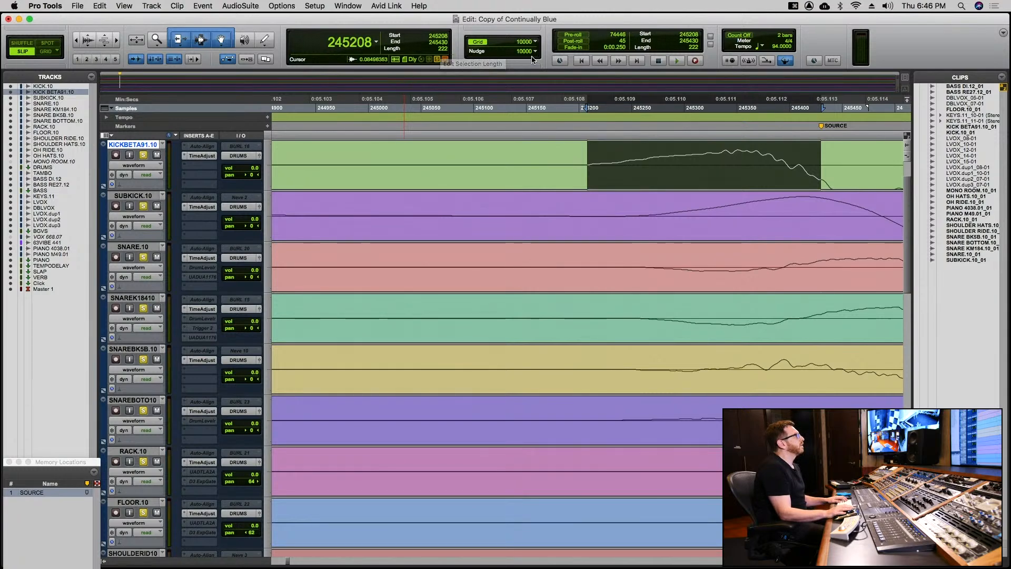
Select the whole KICKBETA91.10 clip and set the nudge value to 222 samples.
click(524, 186)
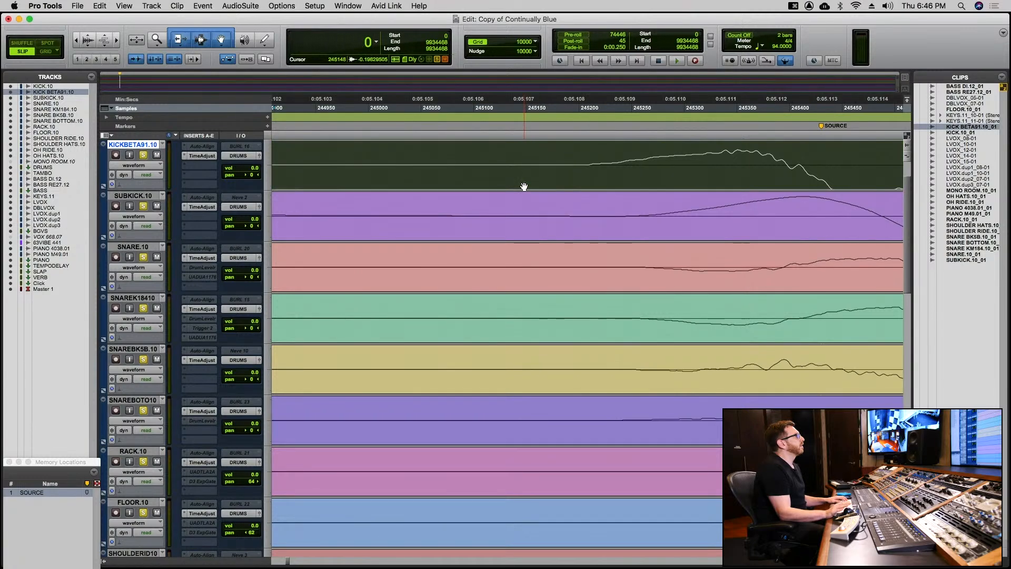
click(524, 51)
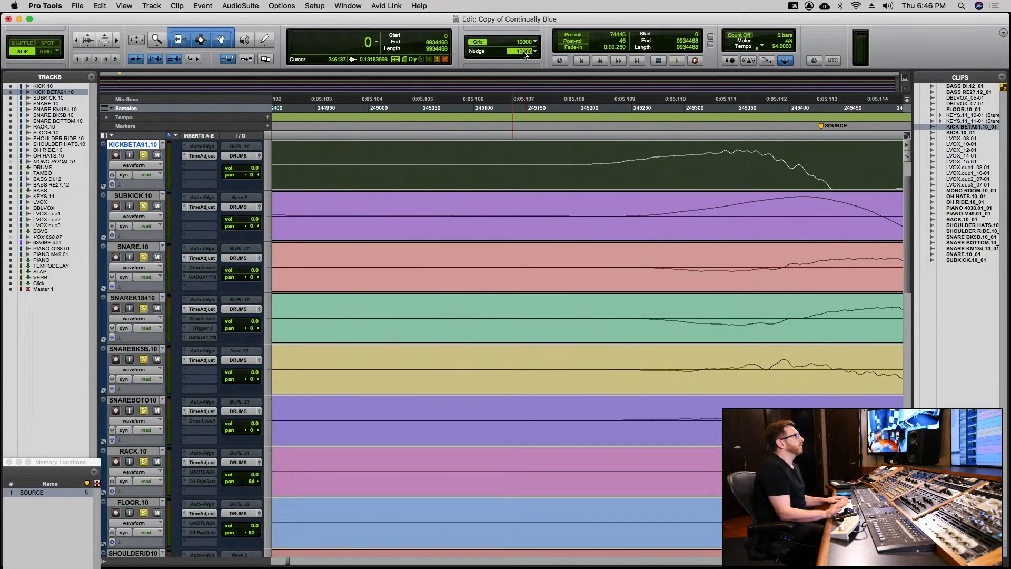
text(222)
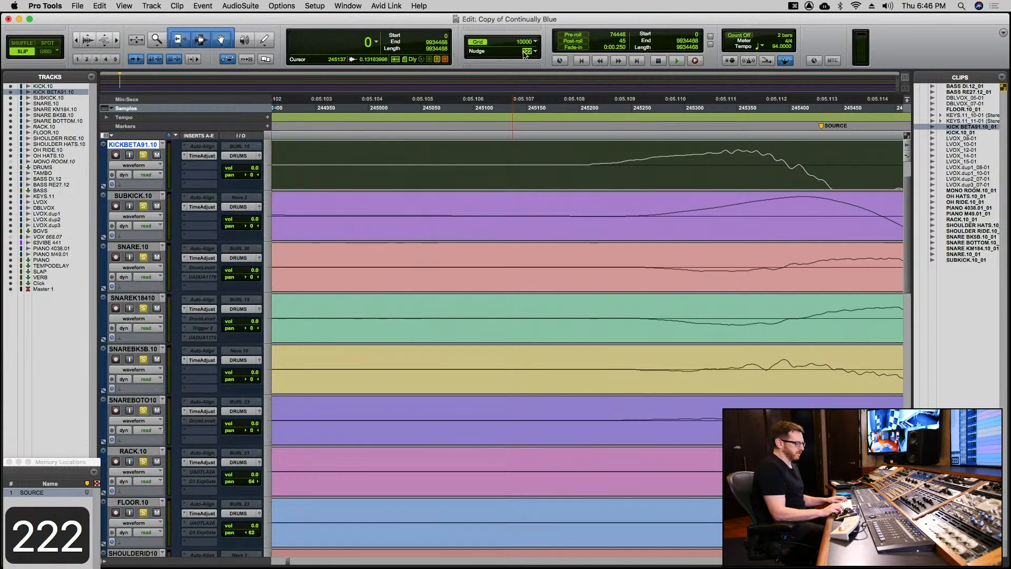
Try nudging the KICKBETA91.10 clip forward in time, compare it with the other drum waveforms, and undo the move.
key(KP_Add)
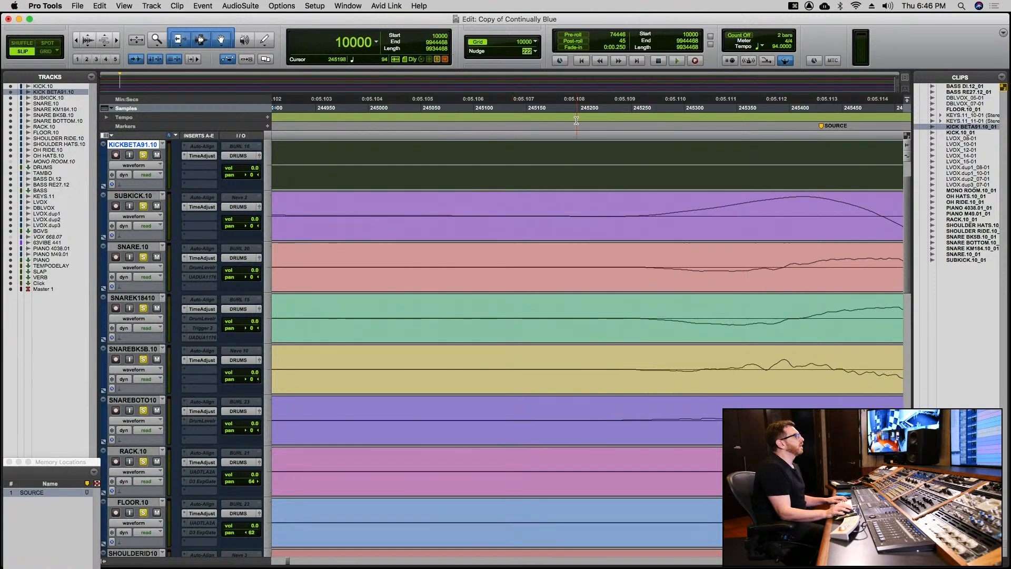
scroll(576, 126, up, 2)
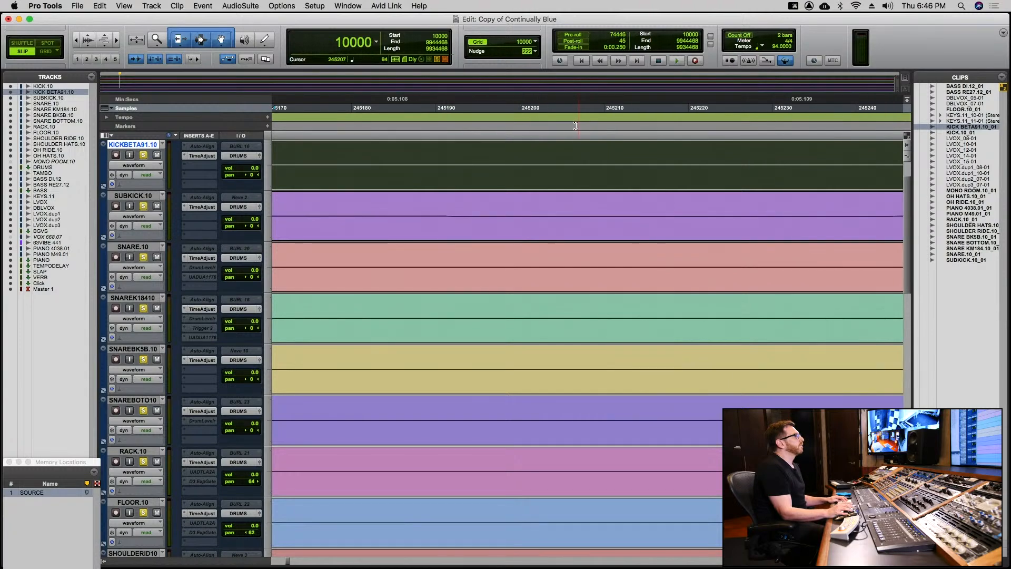
scroll(576, 127, down, 5)
scroll(575, 126, down, 5)
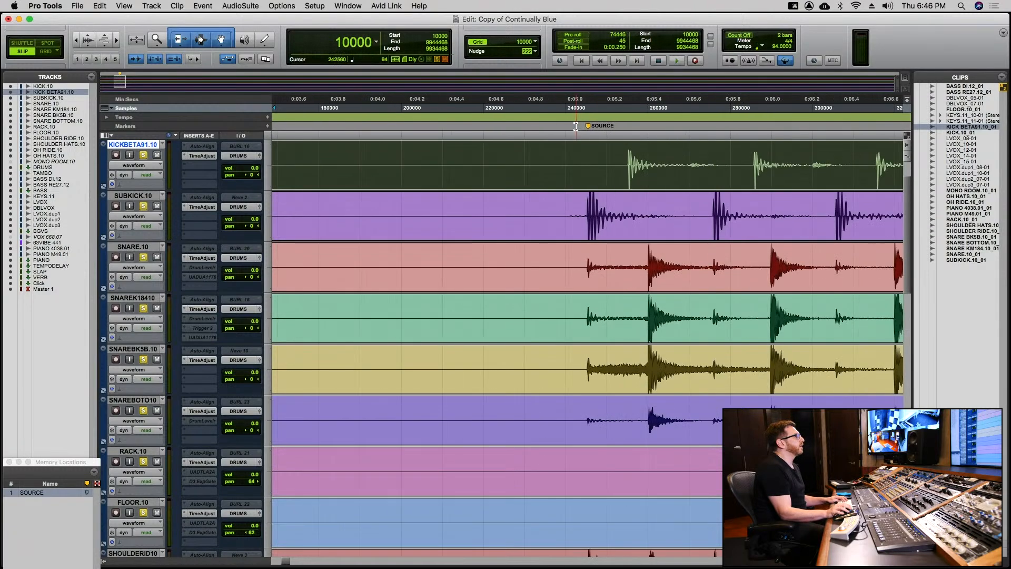
scroll(572, 121, up, 2)
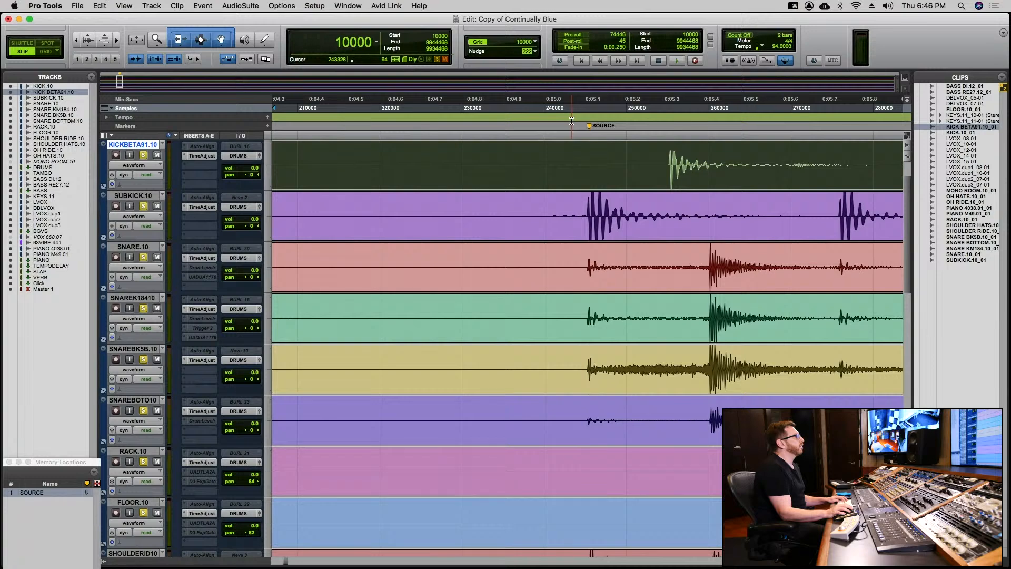
scroll(572, 121, up, 2)
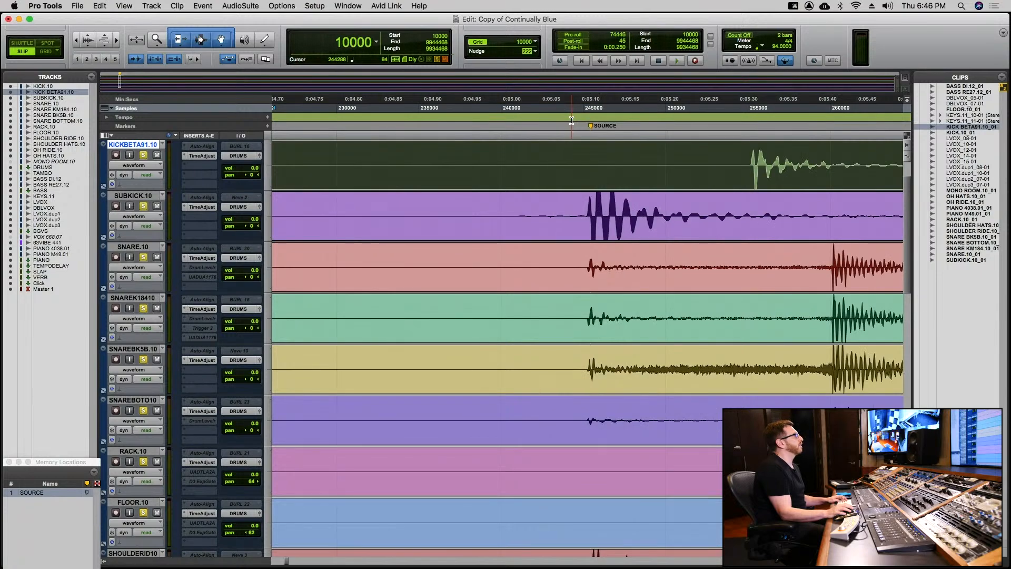
key(super+z)
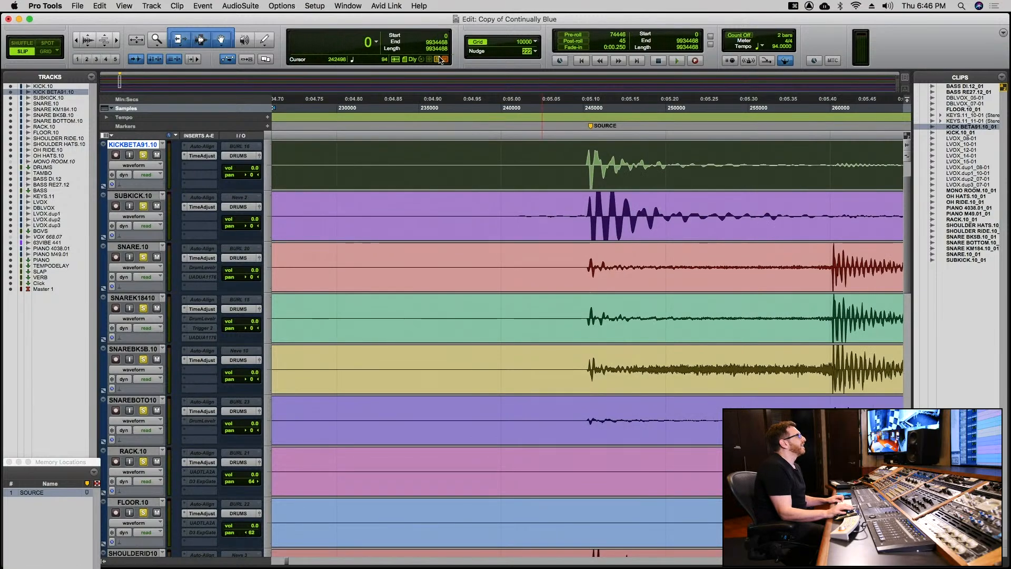
Measure the distance in samples on KICKBETA91.10 from the kick hit's onset to the SOURCE marker.
click(584, 151)
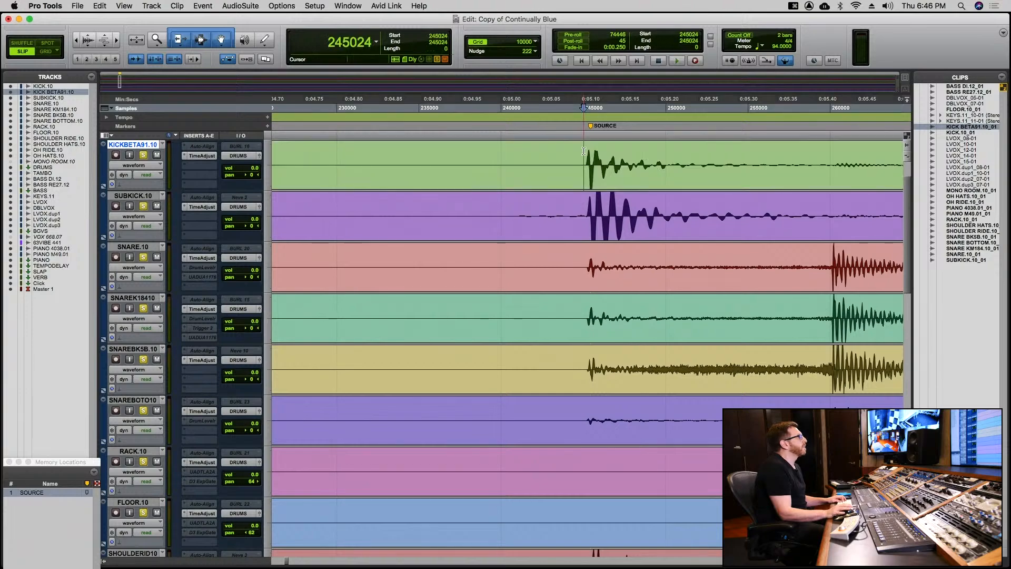
scroll(595, 145, down, 4)
scroll(595, 145, up, 8)
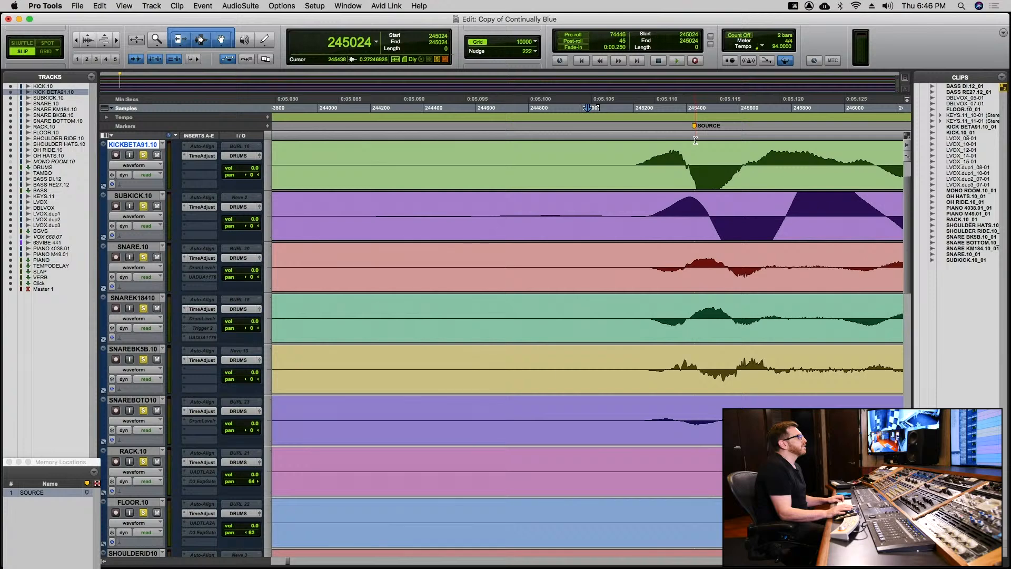
click(636, 160)
shift+click(695, 126)
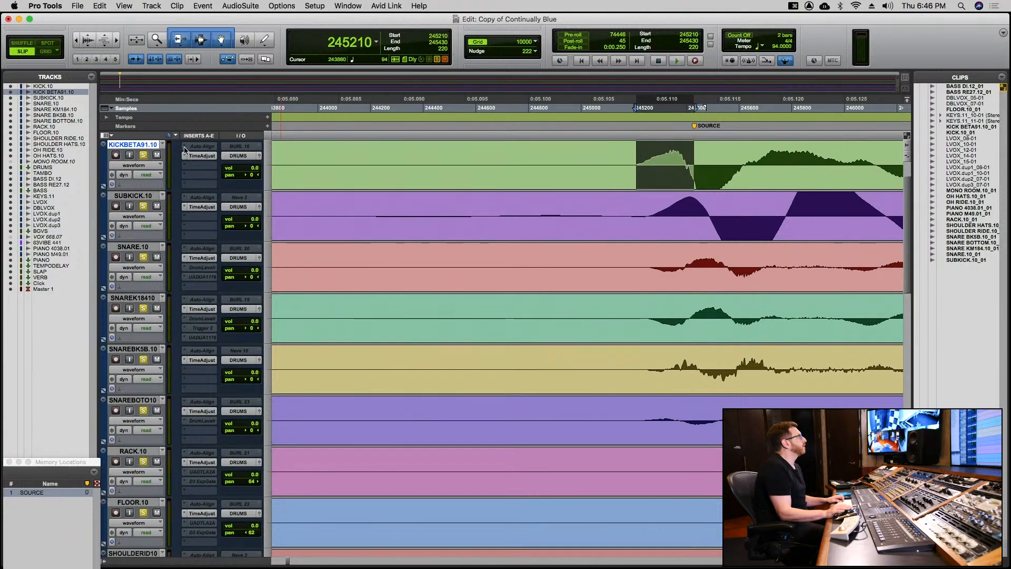
Set the Time Adjuster delay on KICKBETA91.10 to 222 samples, close the plug-in window, and clear the timeline selection.
click(203, 156)
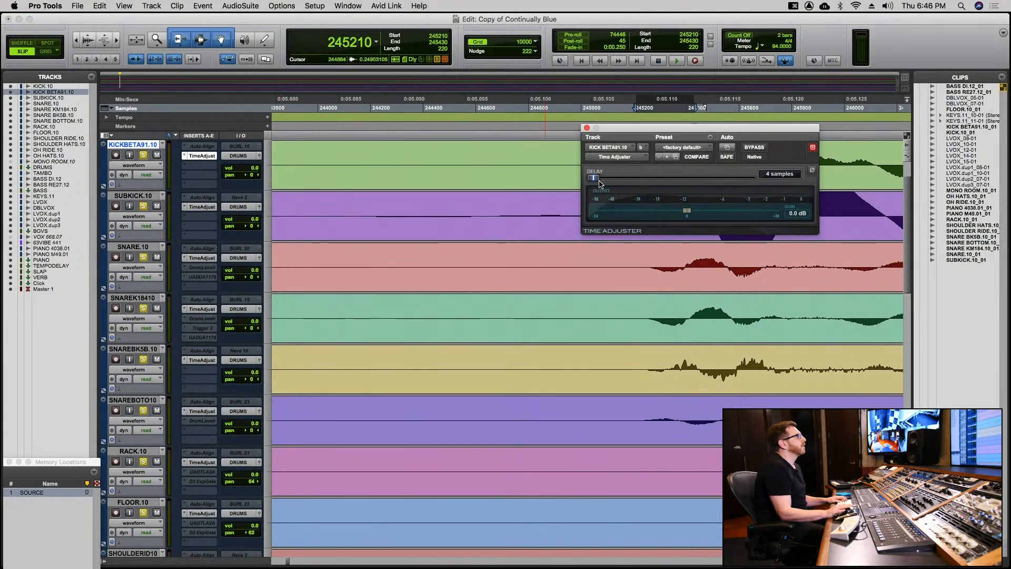
drag(596, 177, 601, 178)
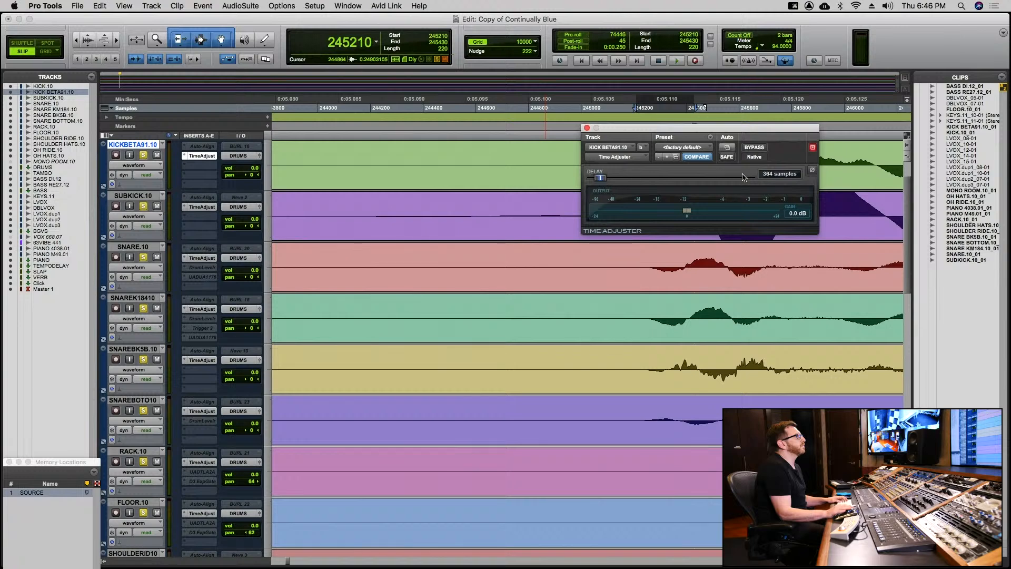
click(763, 174)
text(222)
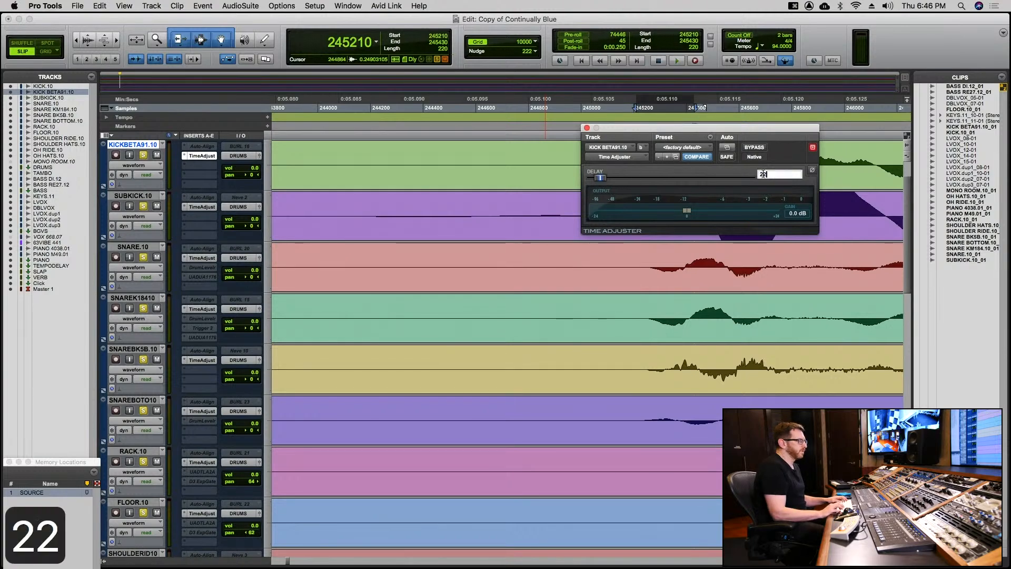
key(Return)
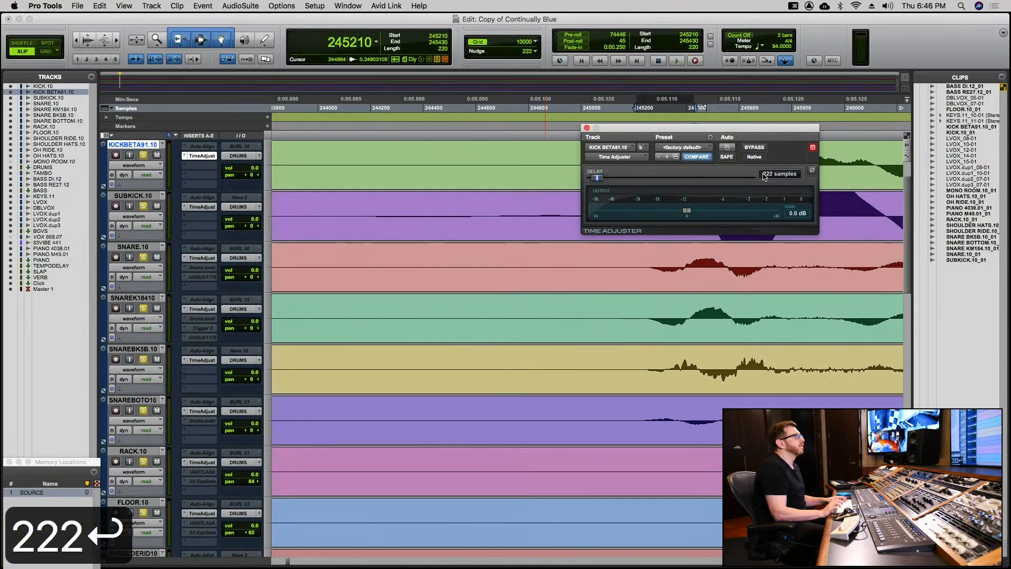
click(587, 129)
click(591, 147)
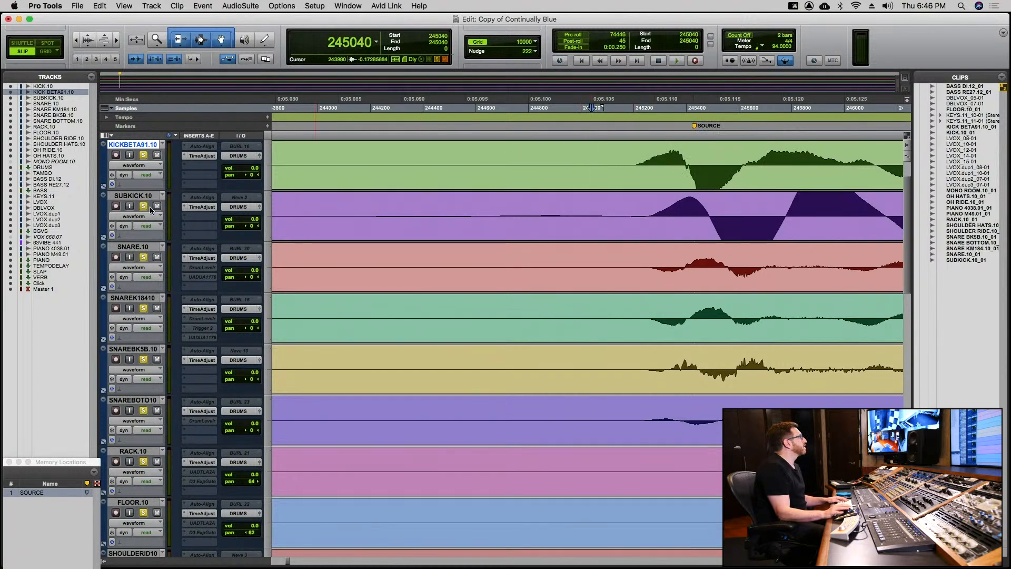
Select KICK.10 between the kick hit's onset and the SOURCE marker, and set its Time Adjuster delay to 214 samples.
scroll(173, 173, up, 2)
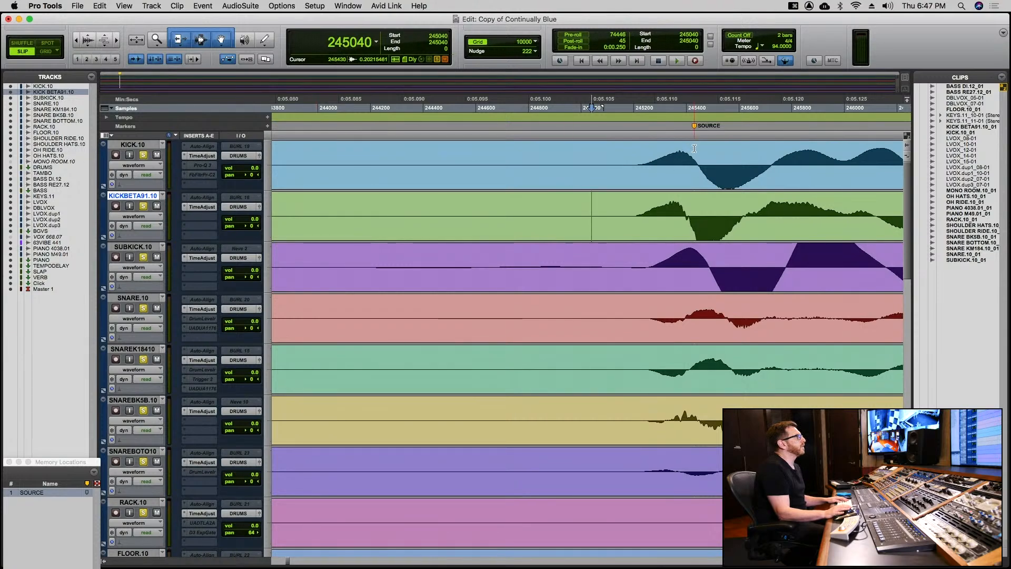
drag(694, 148, 639, 150)
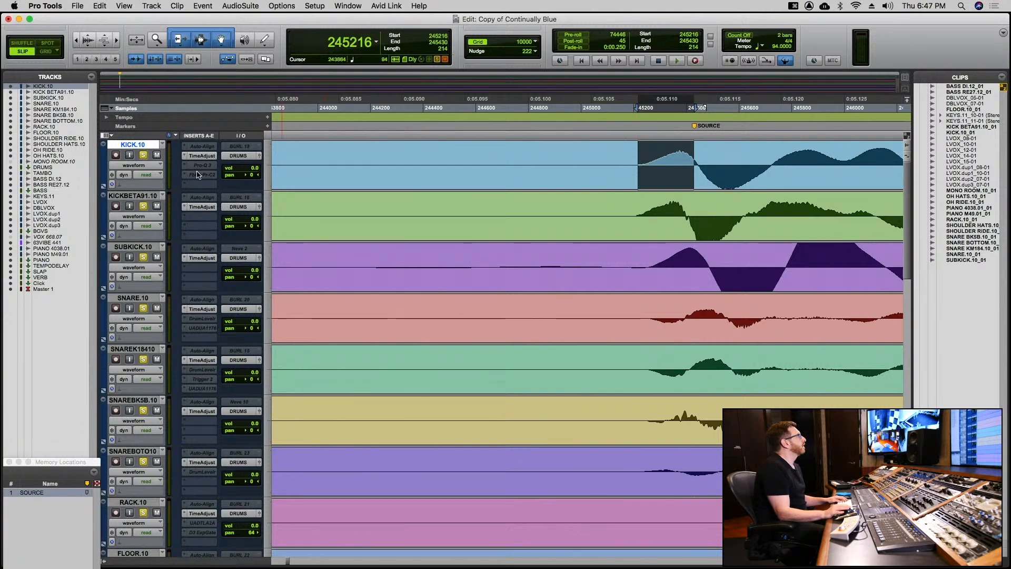
click(202, 156)
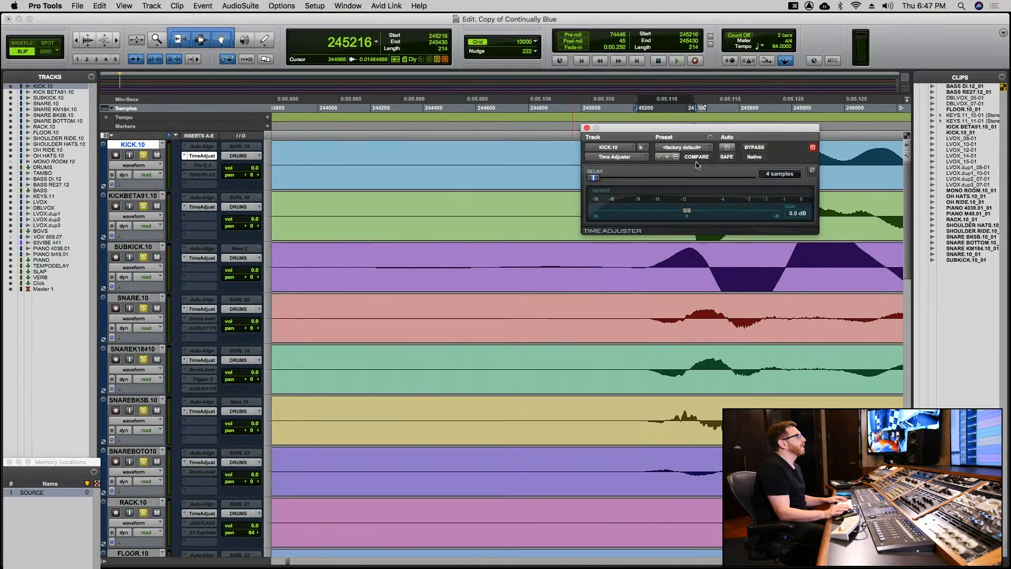
click(769, 178)
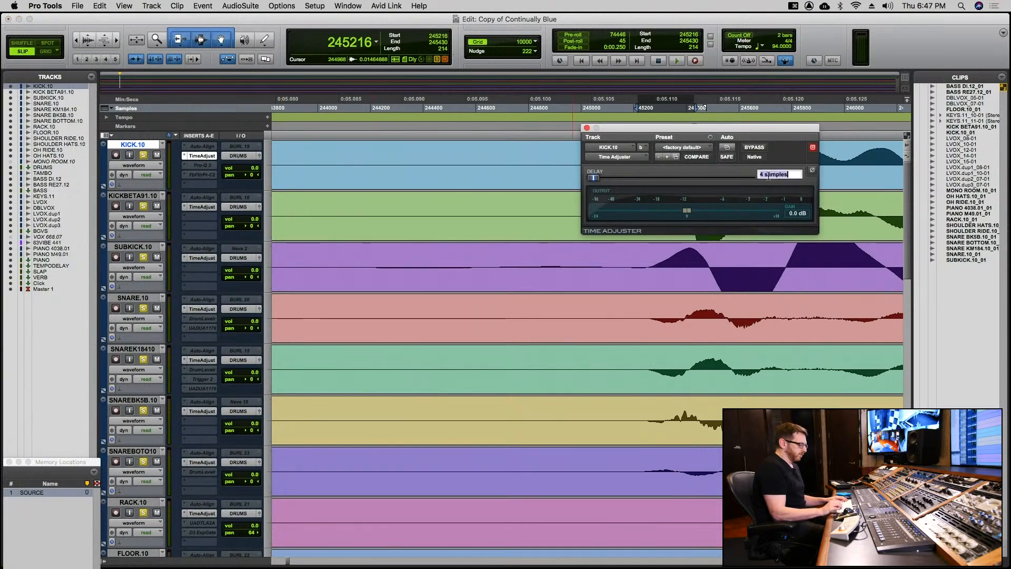
text(214)
key(Return)
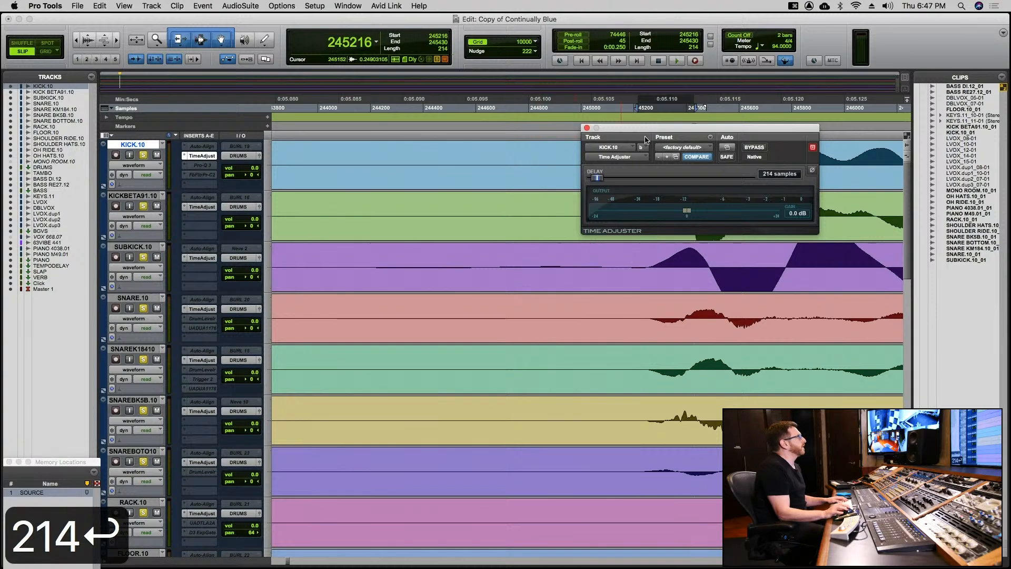
Close the KICK.10 plug-in window and measure the samples on SNARE.10 from the hit's onset to the SOURCE marker.
click(587, 128)
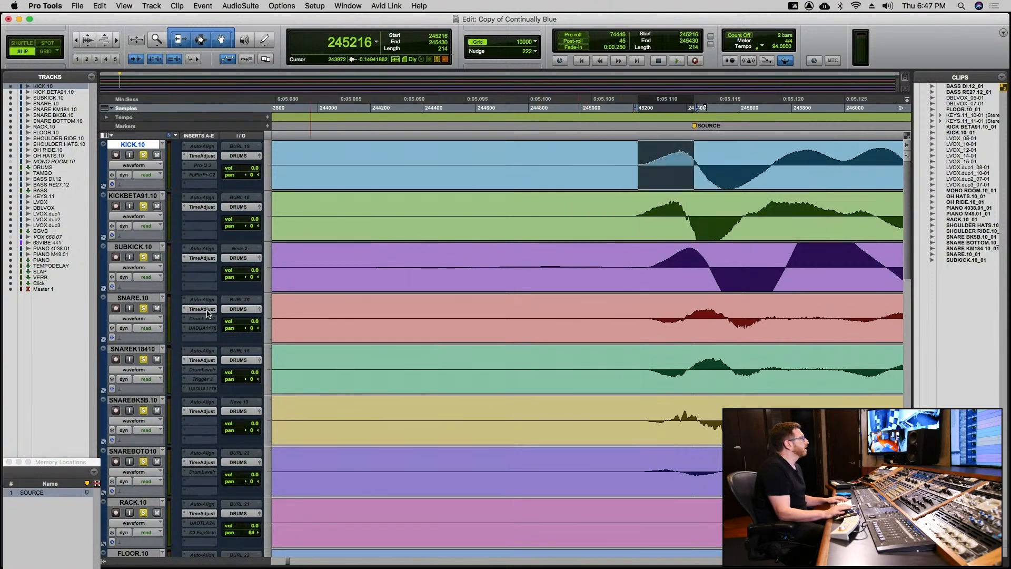
click(647, 314)
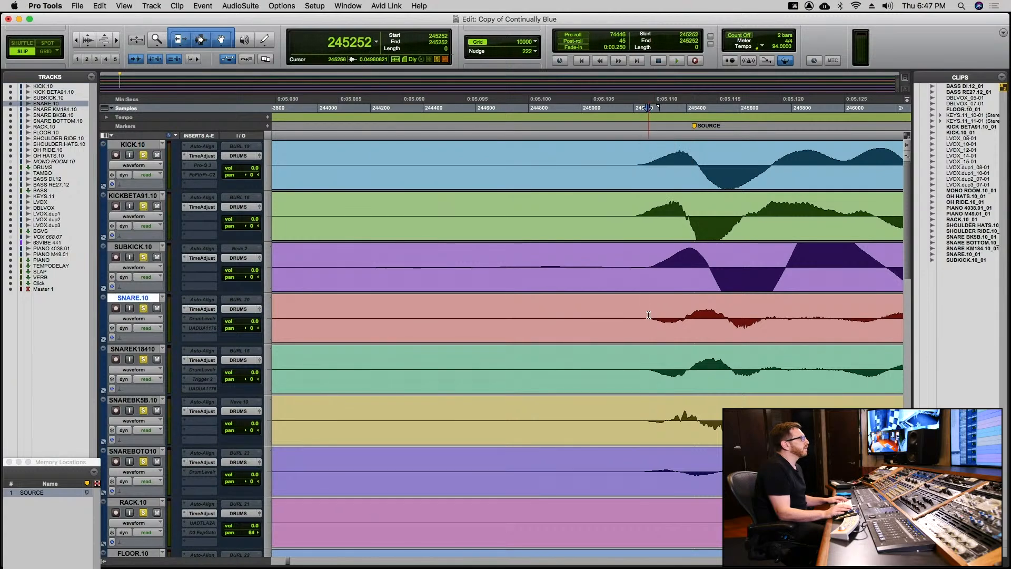
click(652, 317)
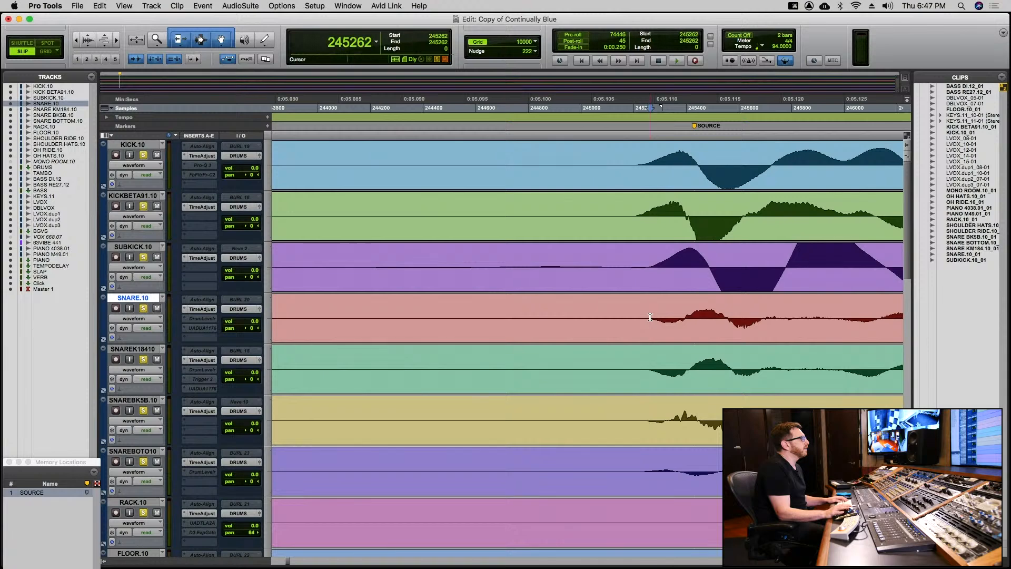
drag(650, 317, 694, 313)
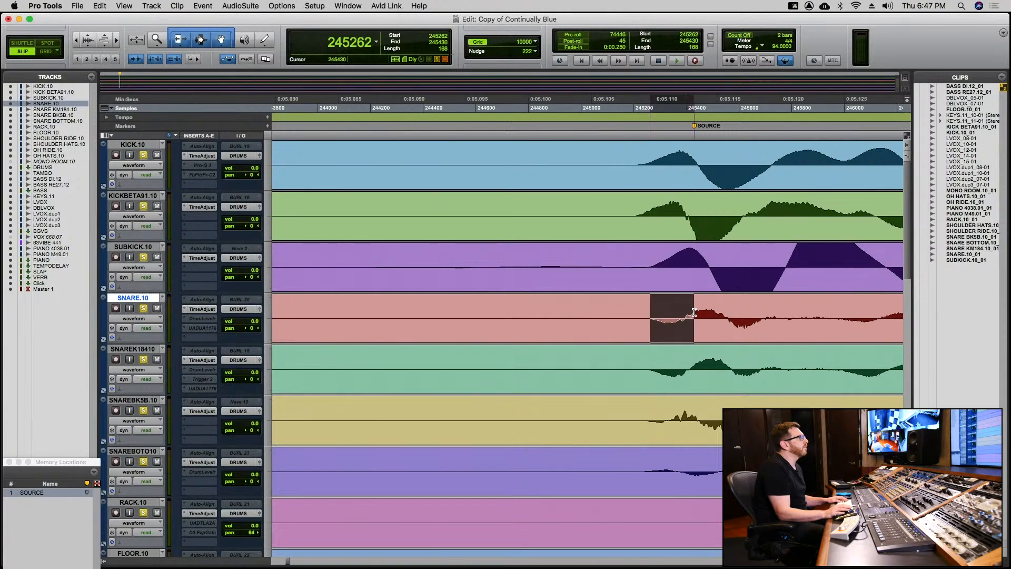
click(695, 127)
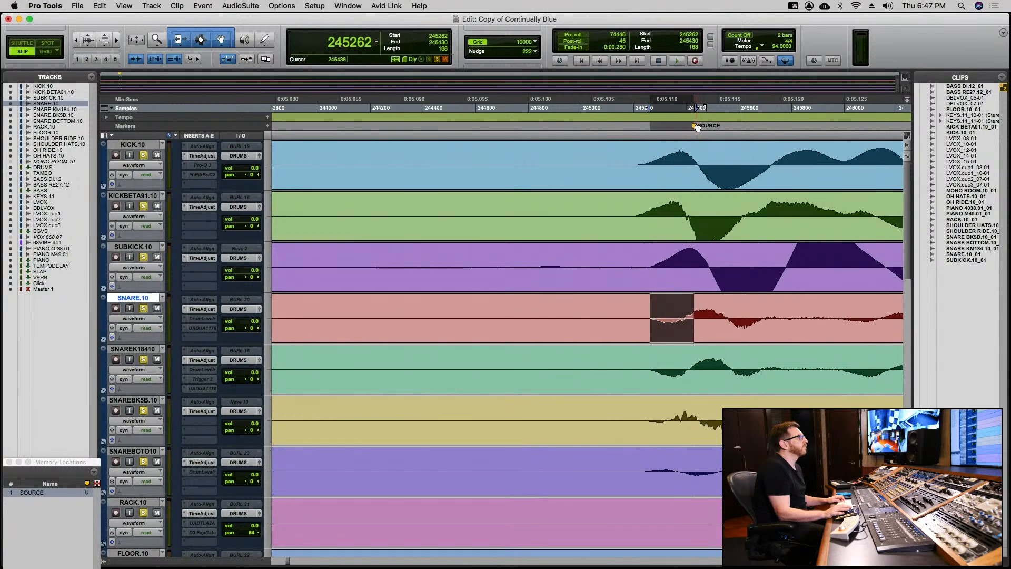
shift+click(704, 128)
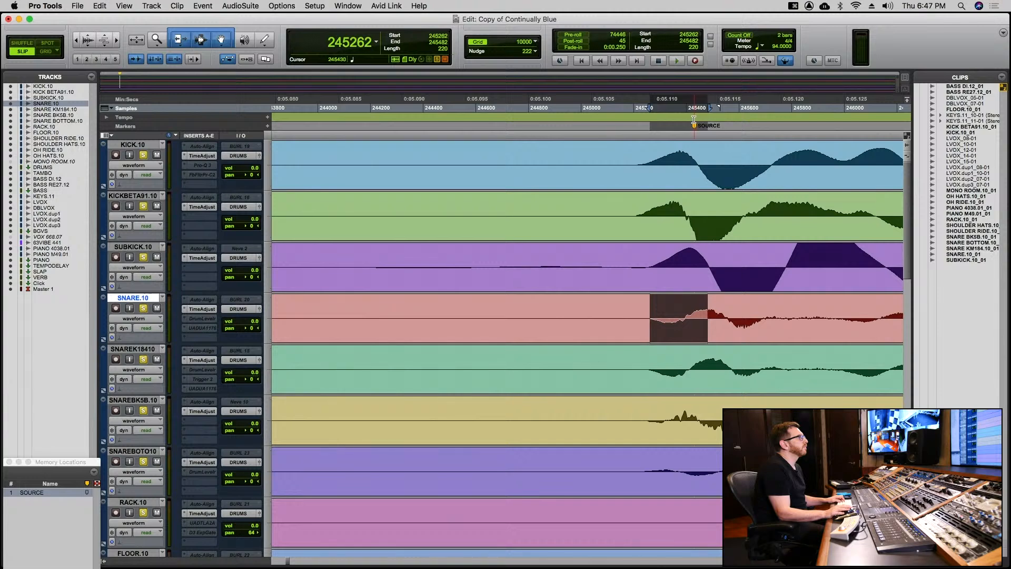
shift+click(693, 122)
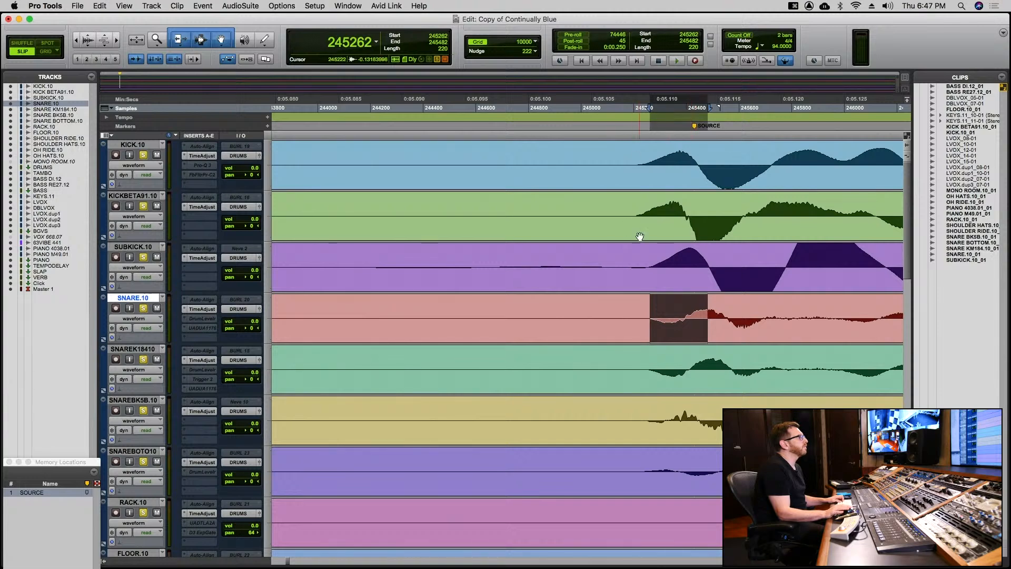
click(649, 303)
drag(649, 303, 694, 308)
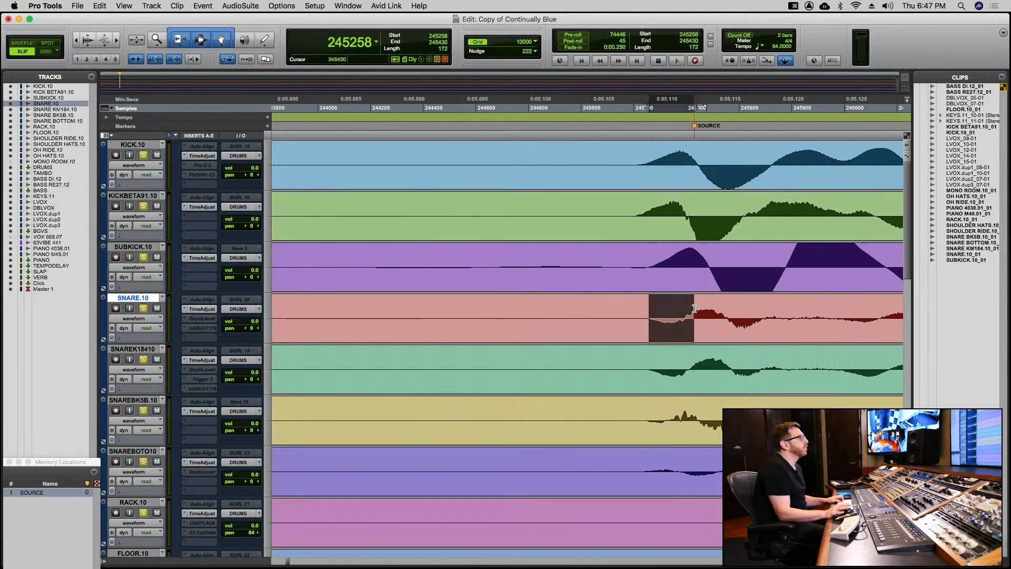
Set the Time Adjuster delay on SNARE.10 to 172 samples and close the plug-in window.
click(202, 309)
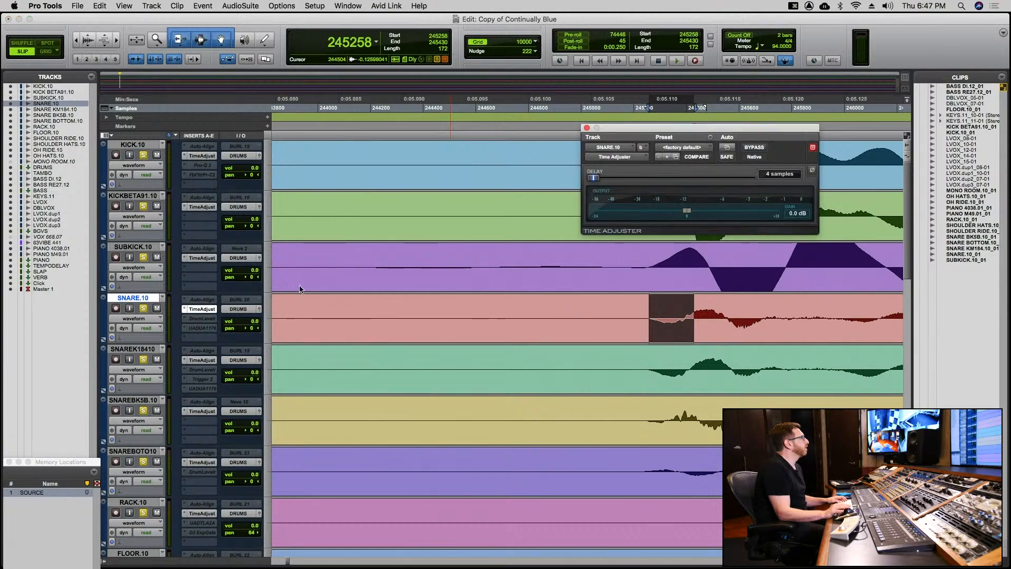
click(767, 176)
text(172)
key(Return)
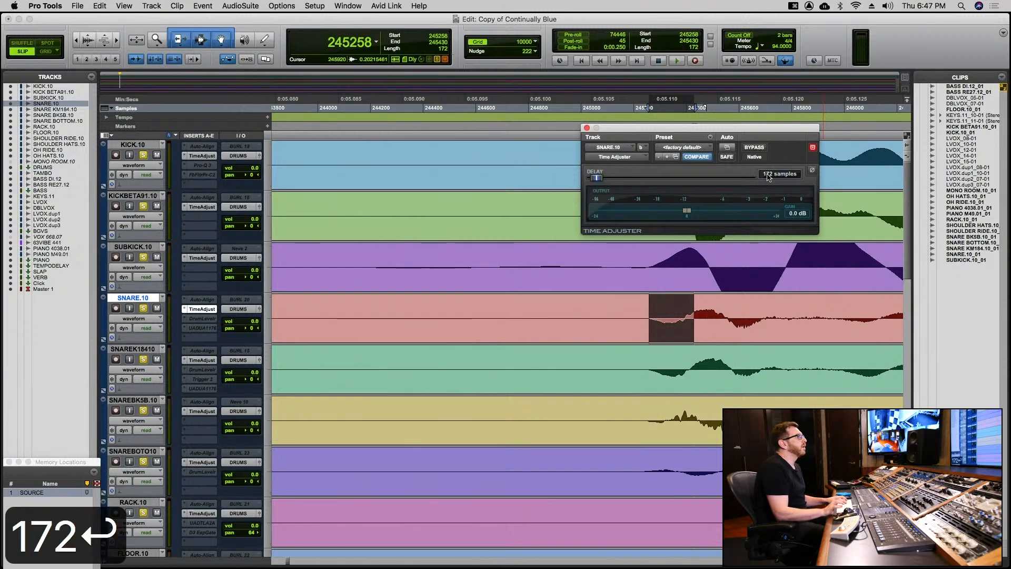
click(587, 128)
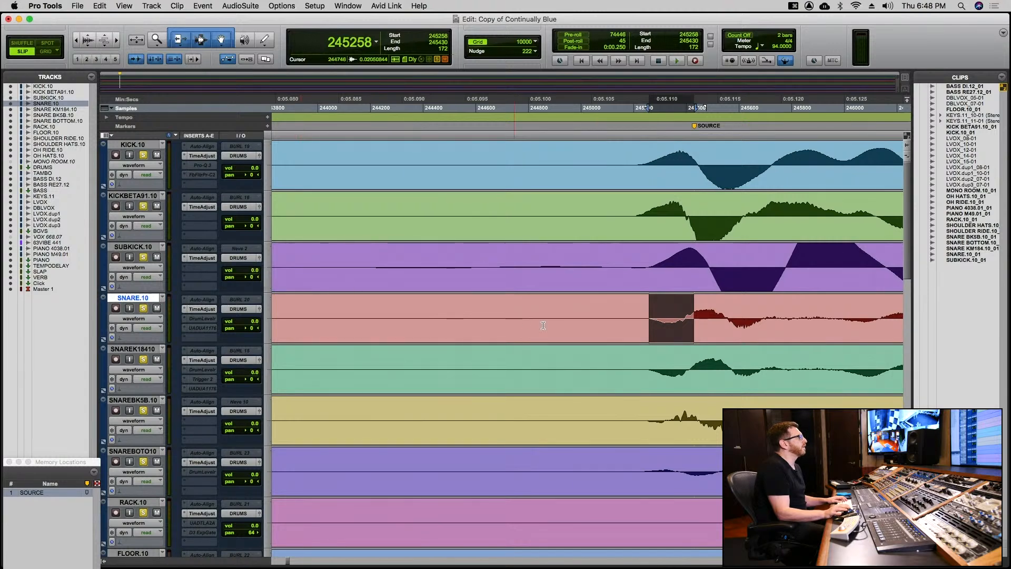
Measure the distance in samples on SUBKICK.10 from the hit's onset to the SOURCE marker.
click(642, 260)
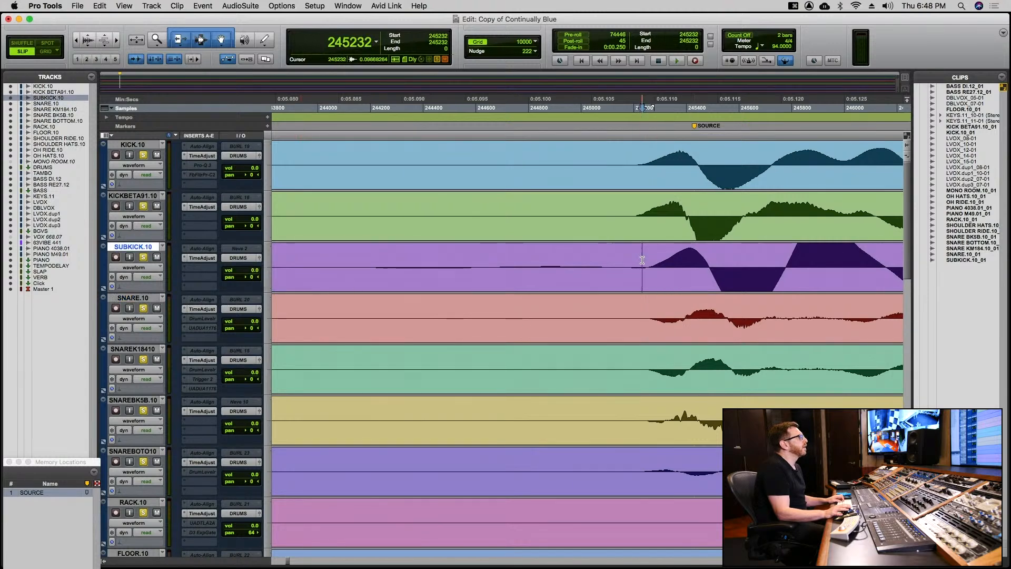
drag(648, 263, 716, 277)
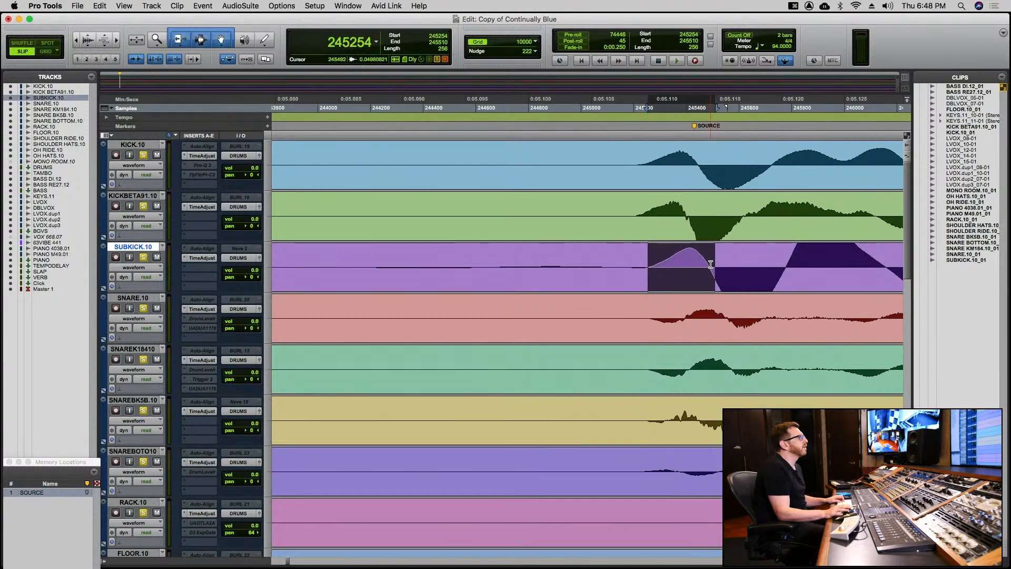
shift+click(674, 260)
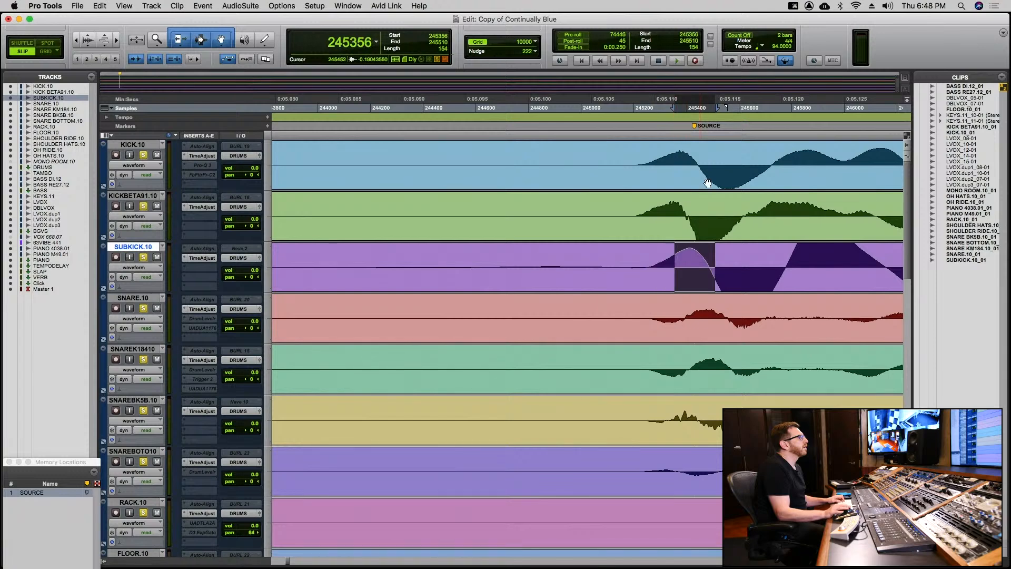
click(648, 259)
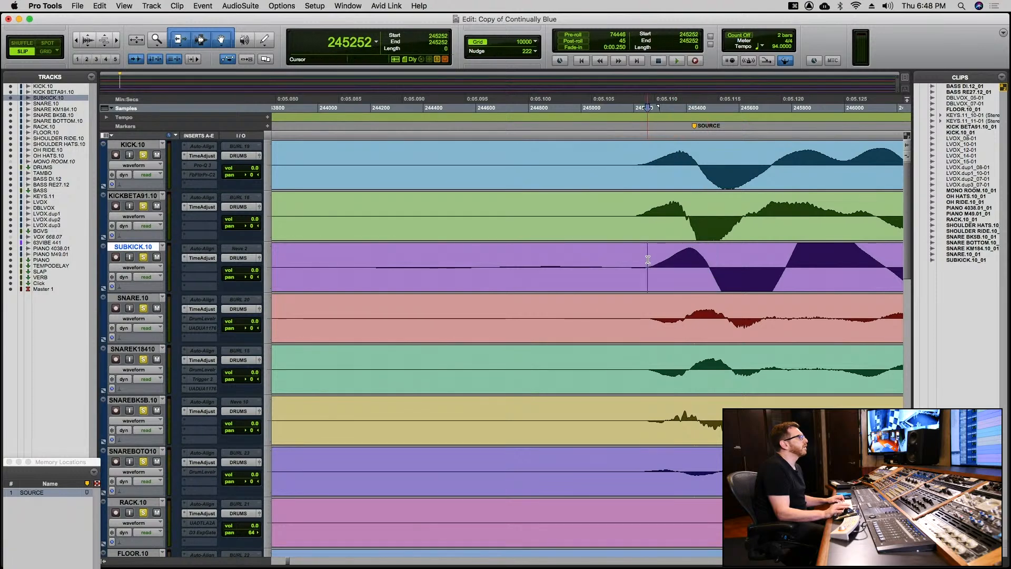
shift+click(694, 129)
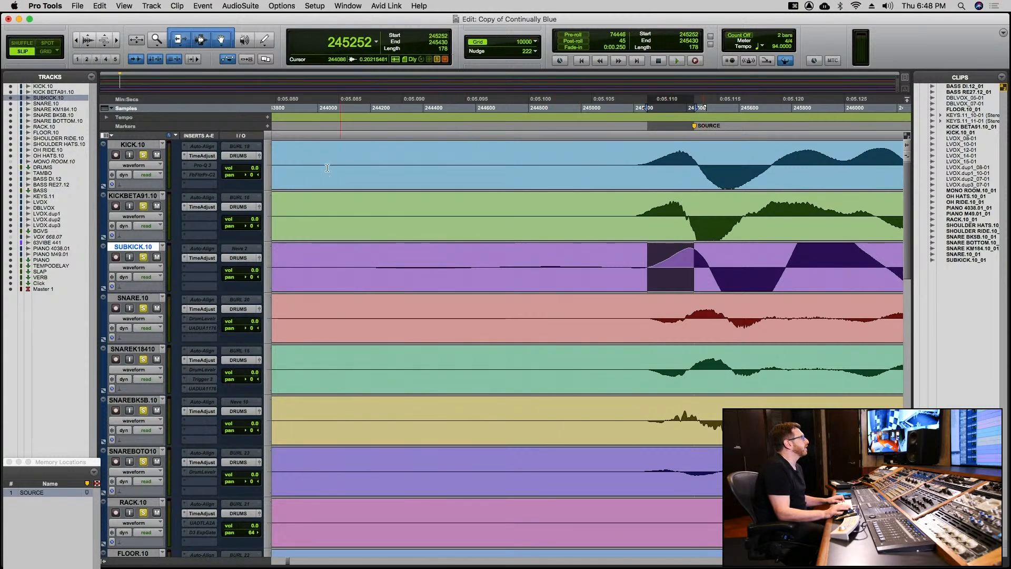
Set the Time Adjuster delay on SUBKICK.10 to 178 samples and close the plug-in window.
click(202, 257)
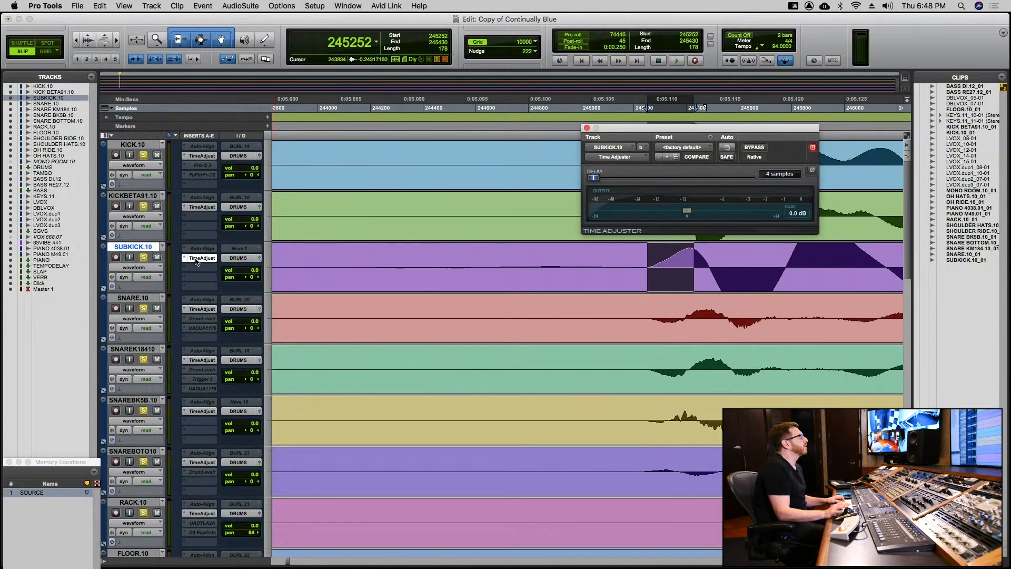
click(766, 173)
text(178)
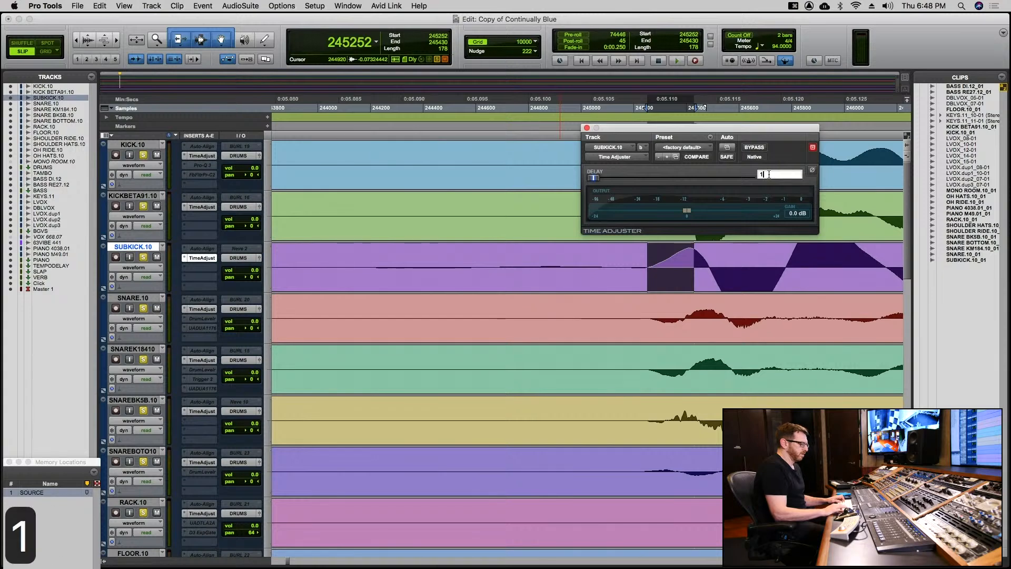
key(Return)
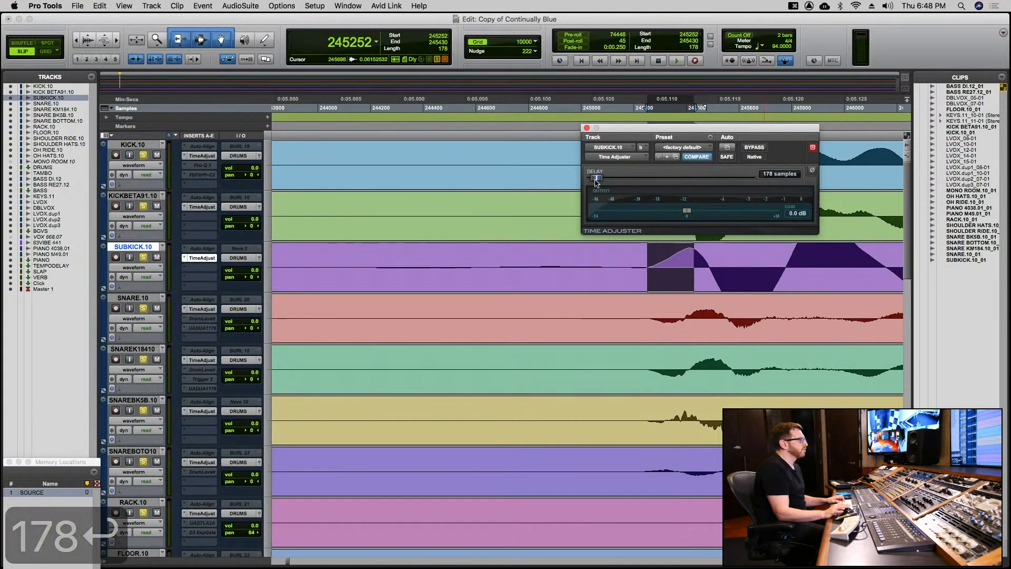
click(586, 127)
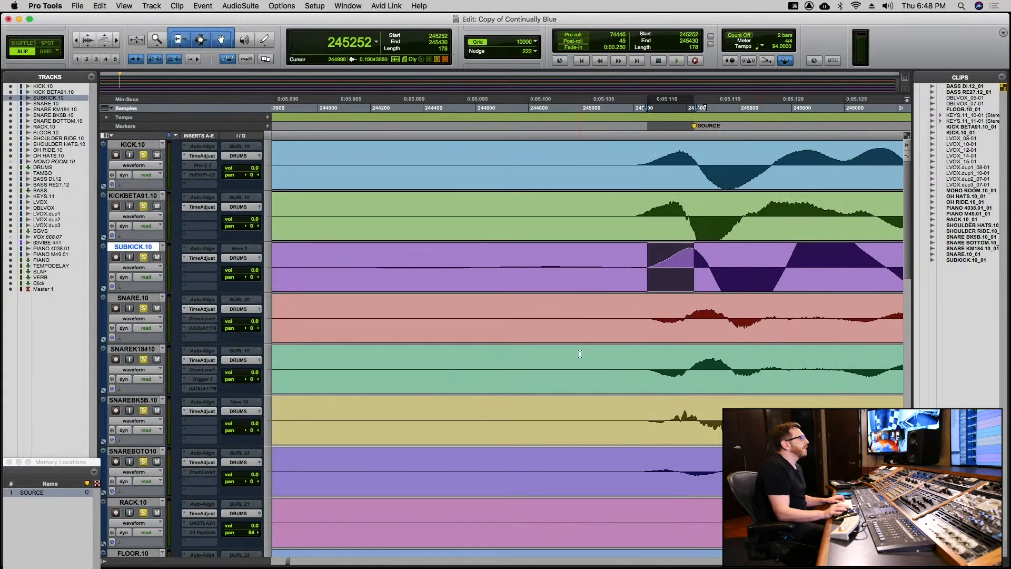
Select SNARE KM184.10 from the hit's onset to the SOURCE marker, and set its Time Adjuster delay to 174 samples.
click(649, 366)
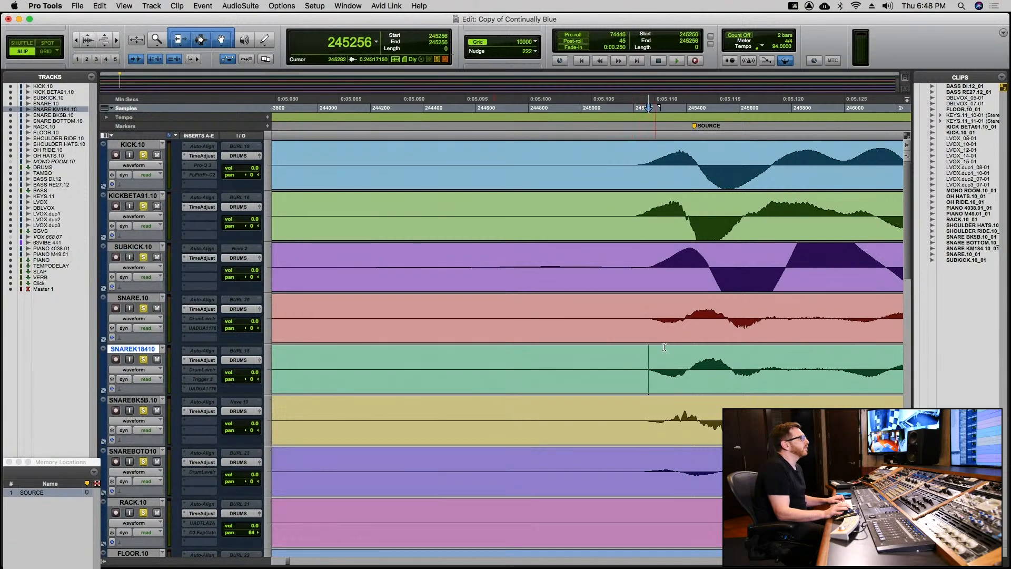
shift+click(698, 128)
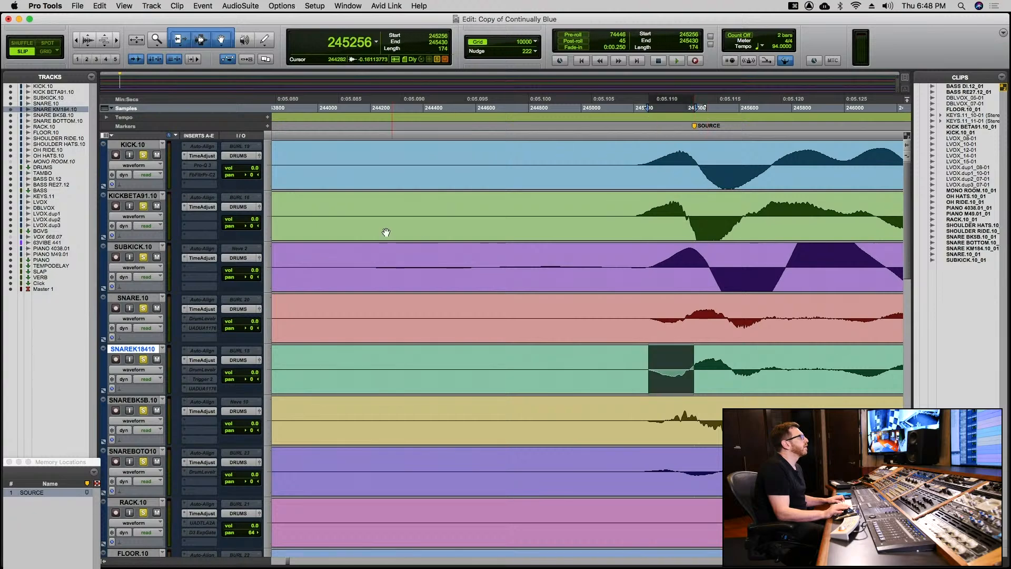
click(203, 361)
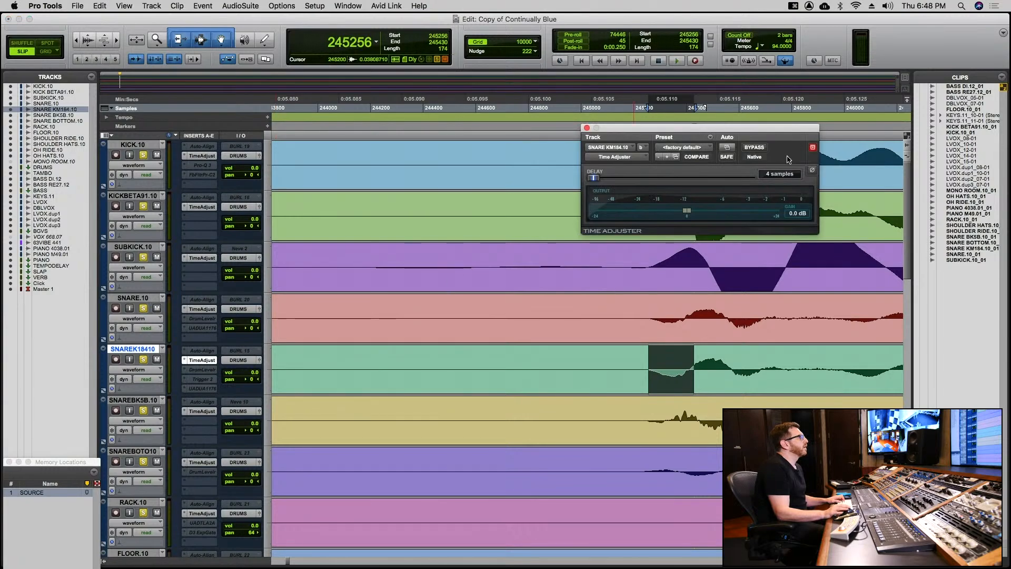
click(767, 174)
text(174)
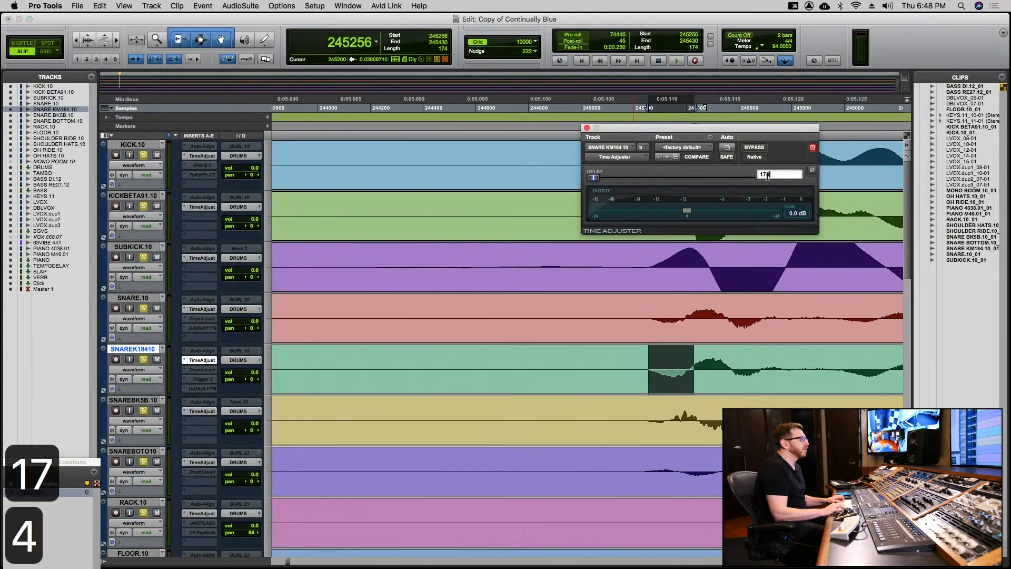
key(Return)
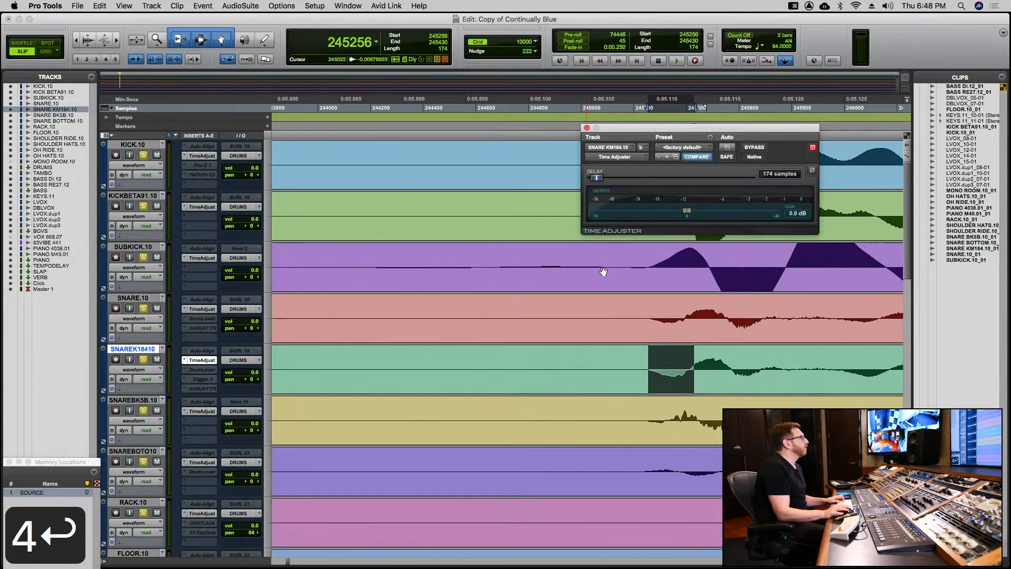
click(586, 127)
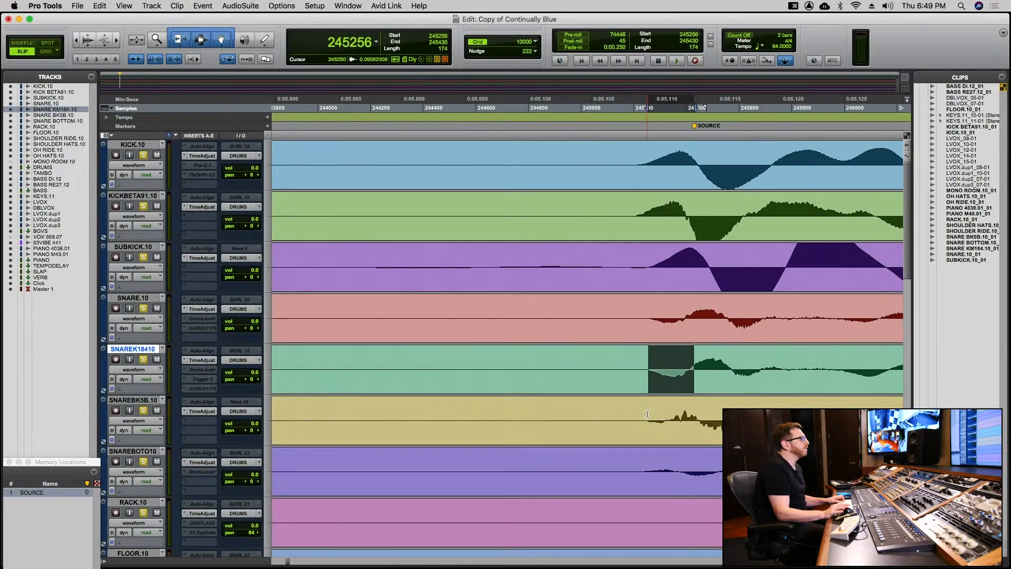
Select SNARE BK5B.10 from the hit's onset to the SOURCE marker, and set its Time Adjuster delay to 178 samples.
drag(647, 413, 688, 411)
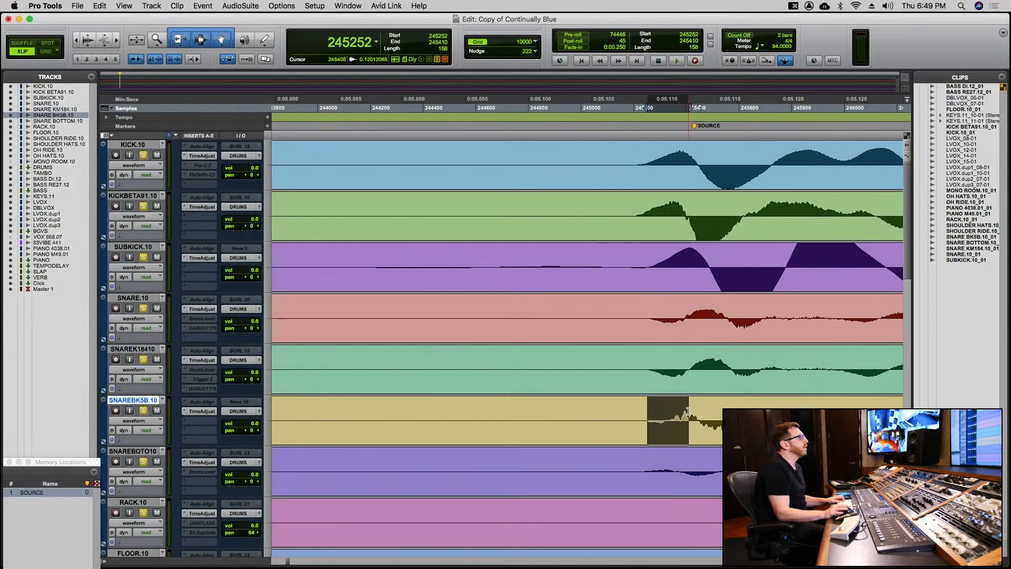
shift+click(696, 126)
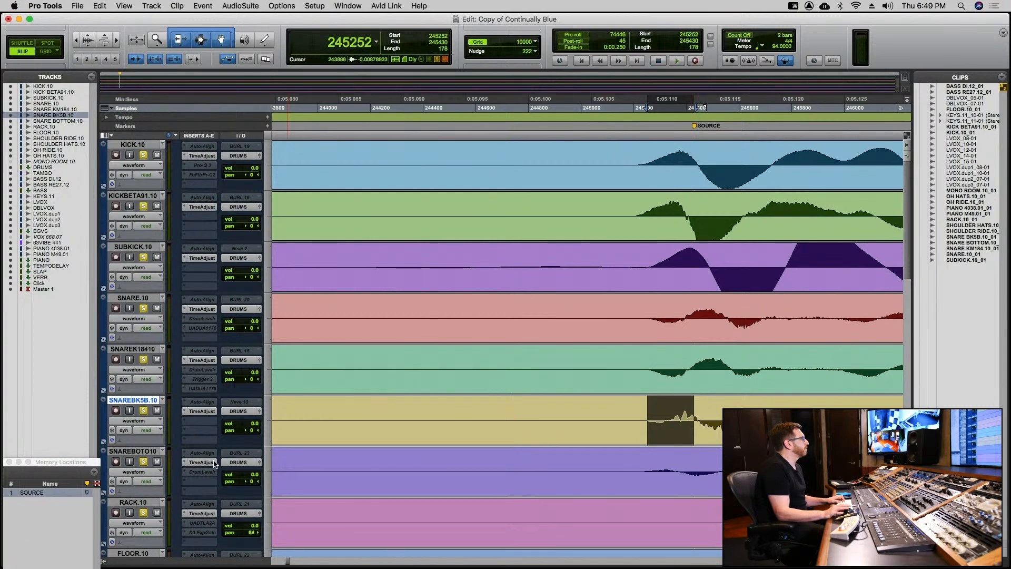
click(204, 412)
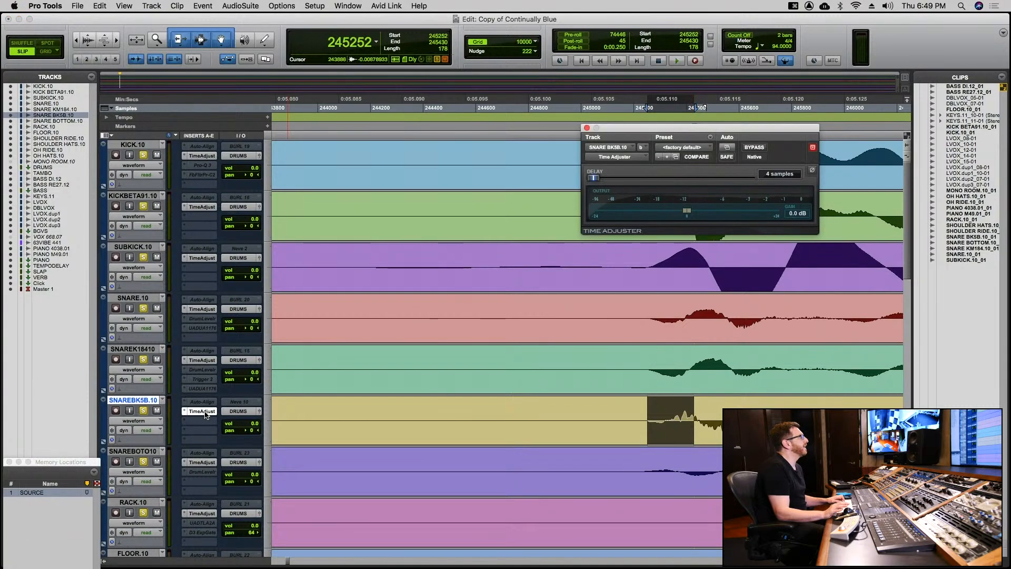
click(767, 175)
text(178)
key(Return)
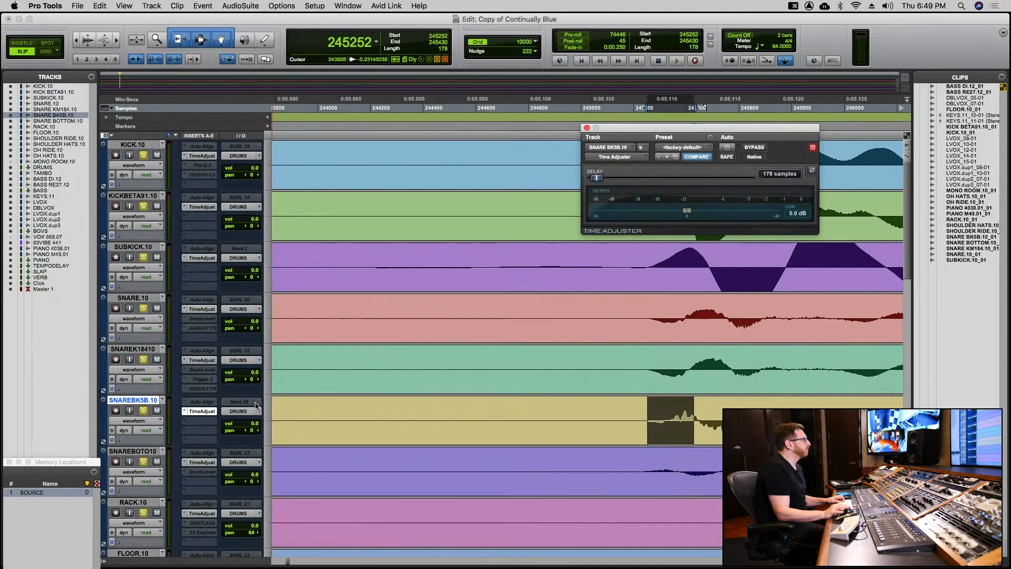
Insert a mono EQ3 1-Band plug-in below Time Adjuster on SNARE BK5B.10 and close its window.
click(202, 427)
mouse_move(203, 426)
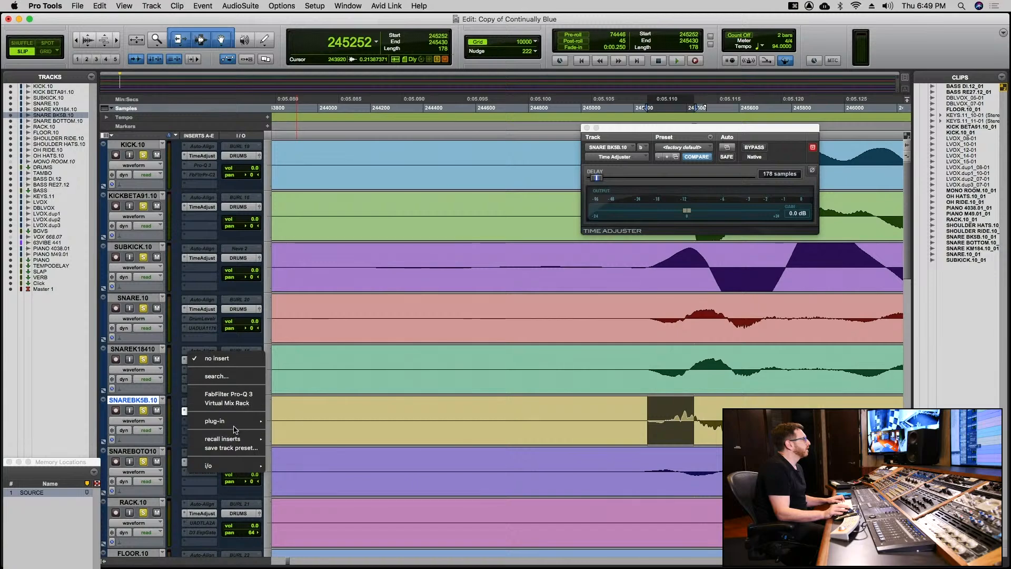
mouse_move(235, 422)
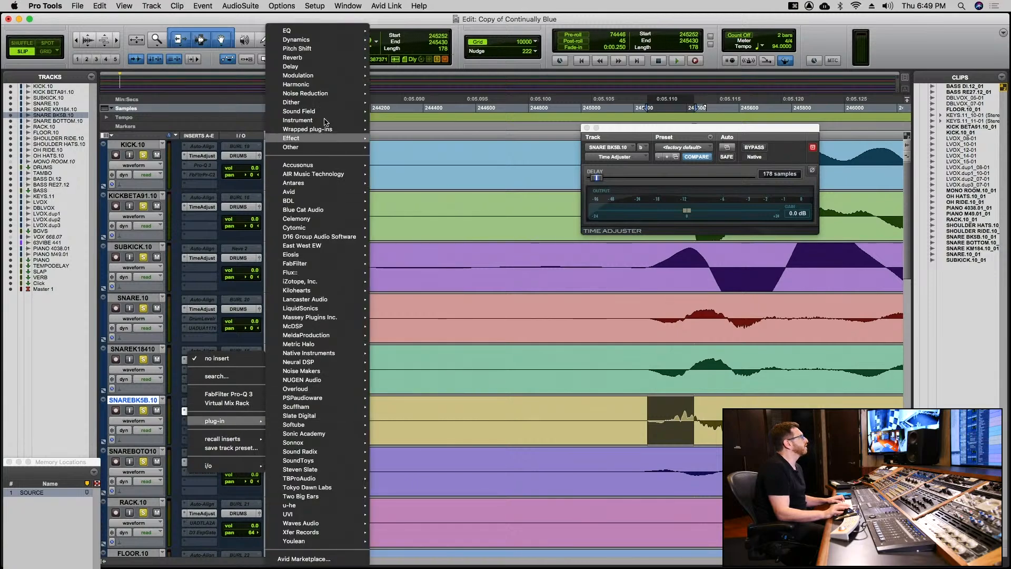
mouse_move(326, 30)
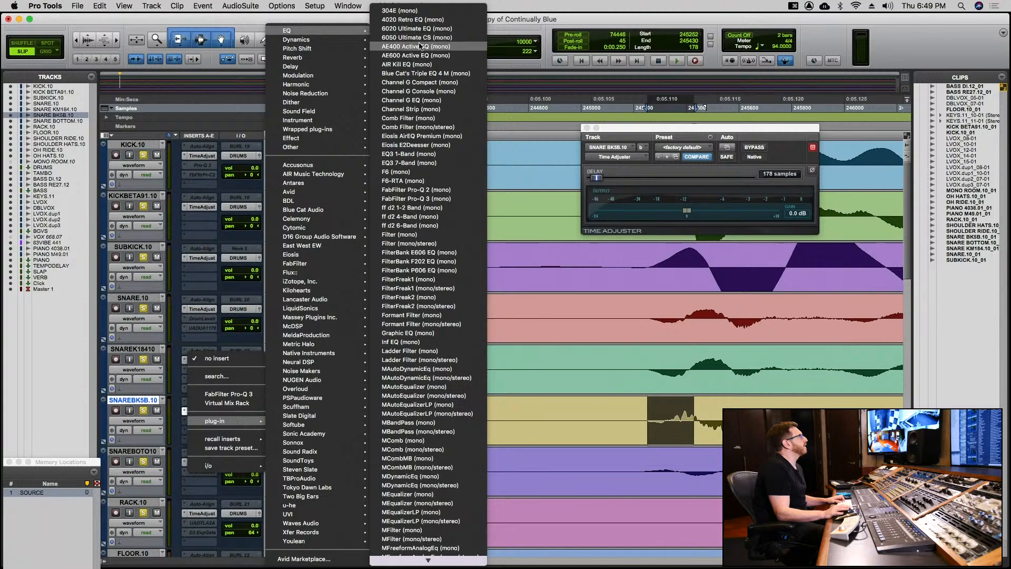
click(410, 154)
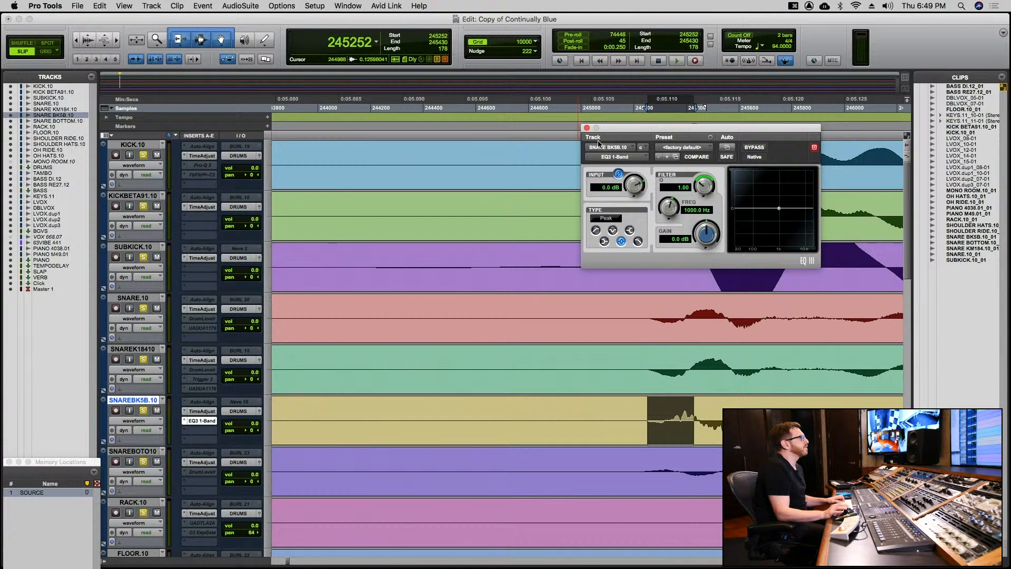
click(587, 128)
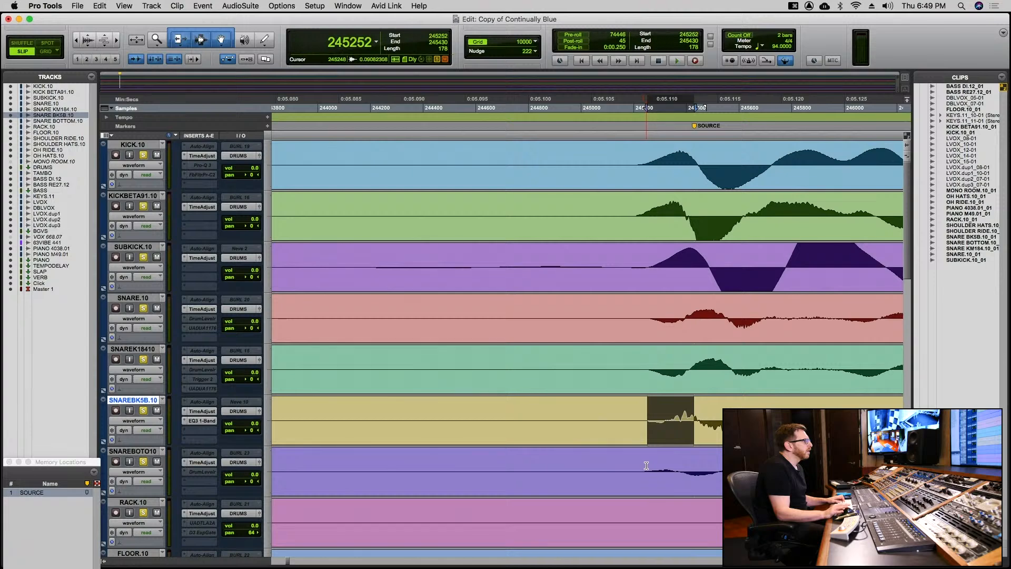
Select SNARE BOTTOM.10 from the hit's onset to the SOURCE marker, and set its Time Adjuster delay to 182 samples.
drag(646, 465, 684, 465)
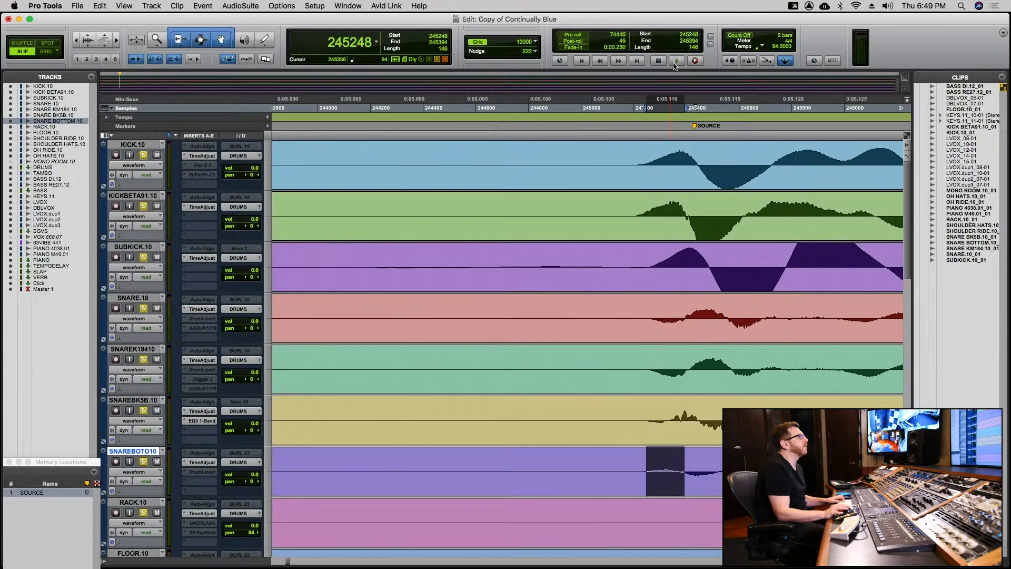
shift+click(696, 127)
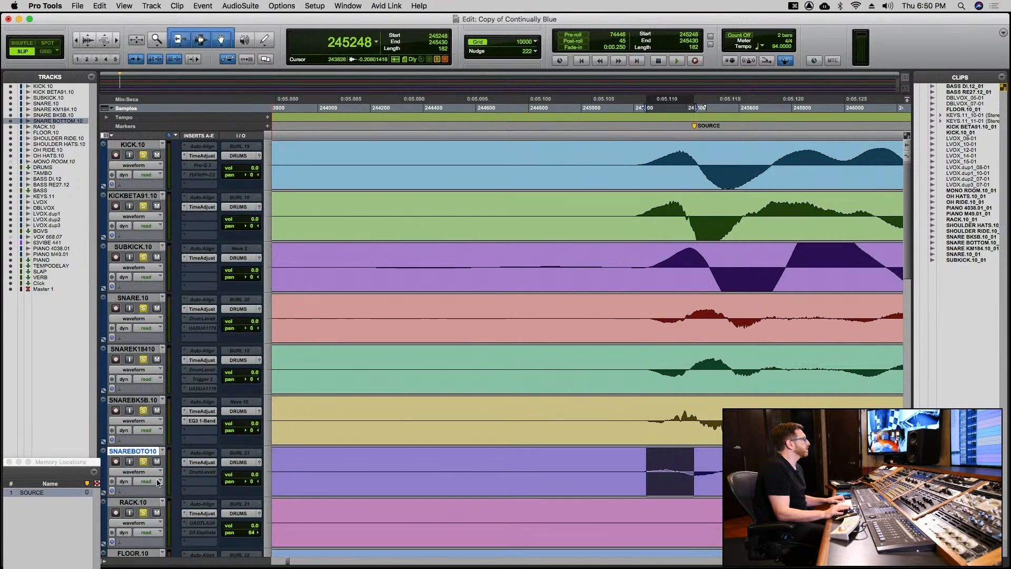
click(202, 462)
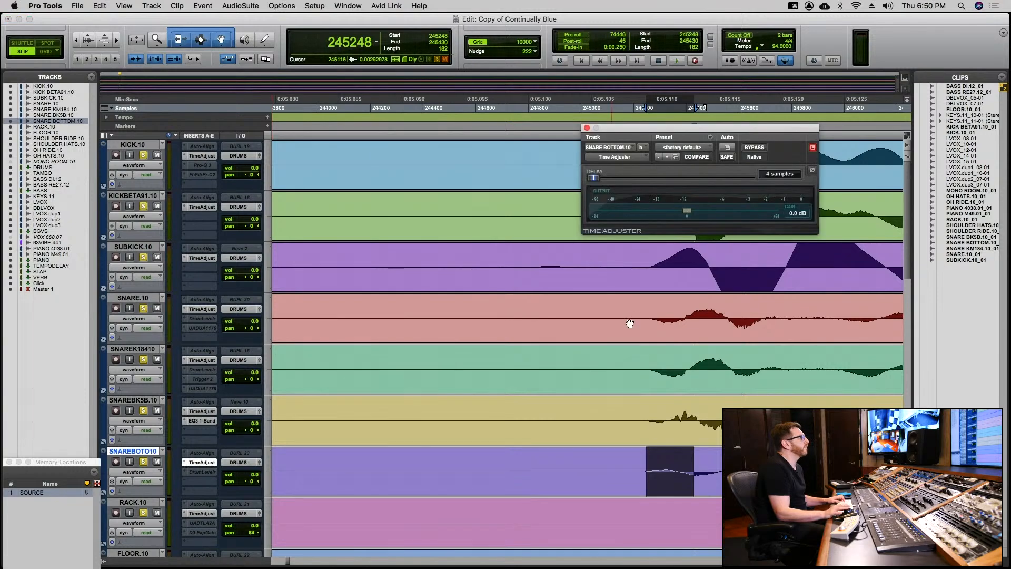
click(763, 176)
text(182)
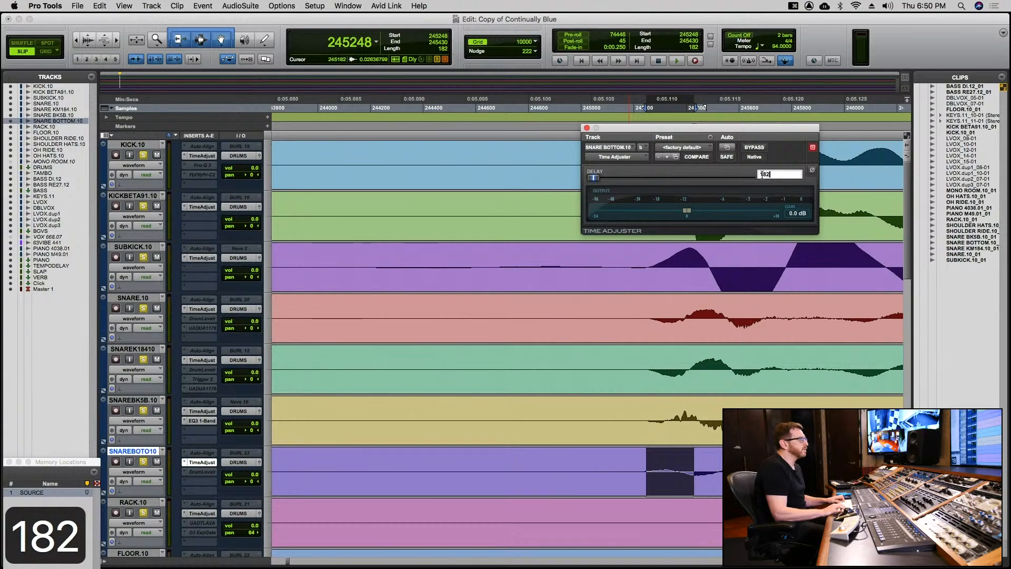
key(Return)
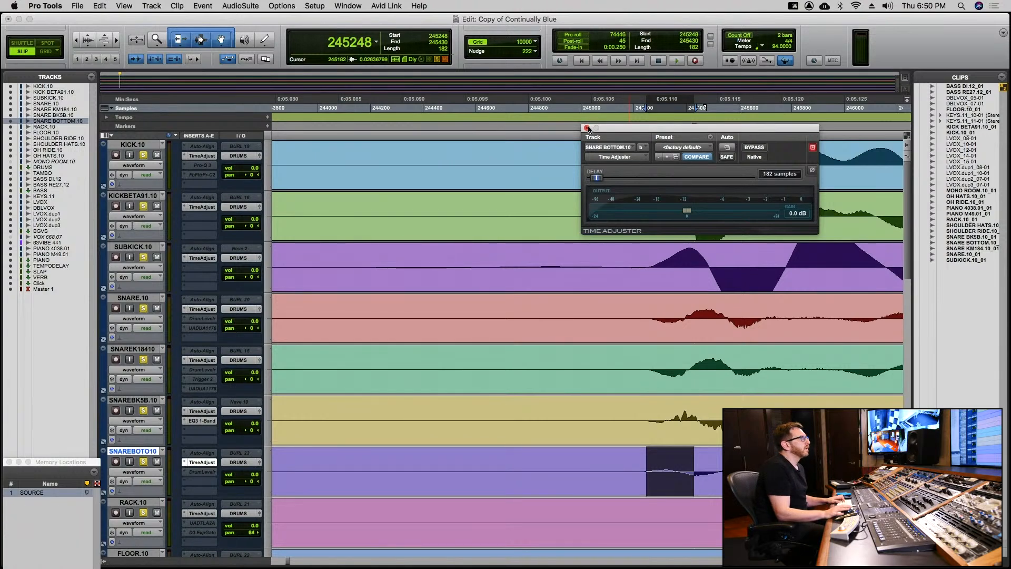
click(588, 128)
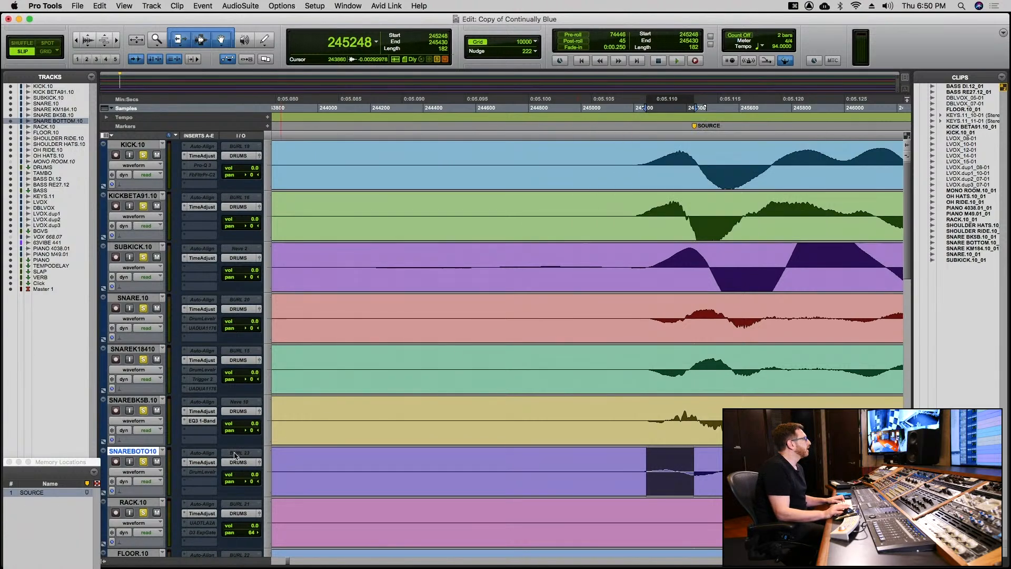
Copy the EQ3 1-Band insert from SNARE BK5B.10 to the slot below Time Adjuster on SNARE BOTTOM.10.
click(203, 421)
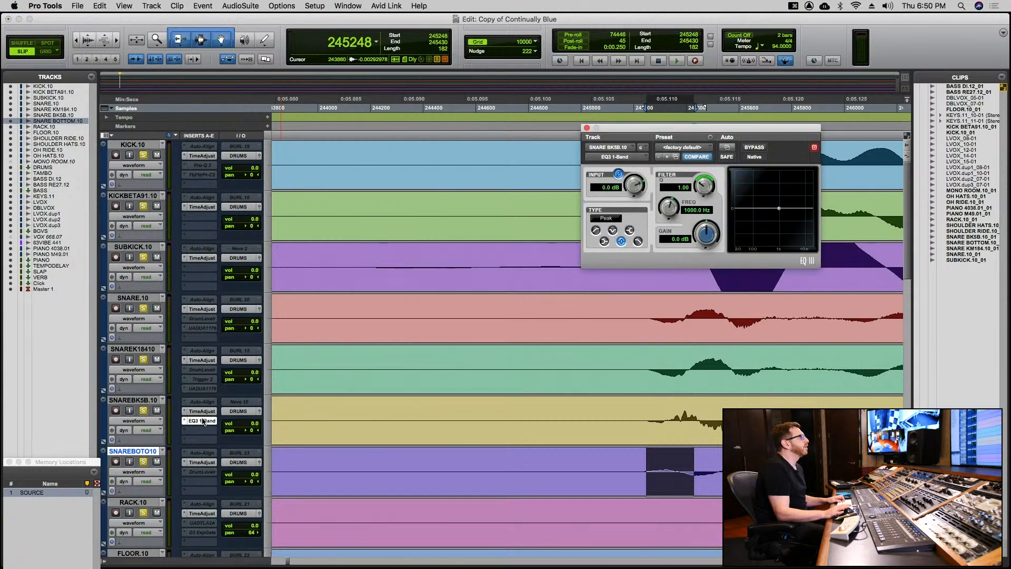
click(203, 421)
drag(203, 421, 207, 476)
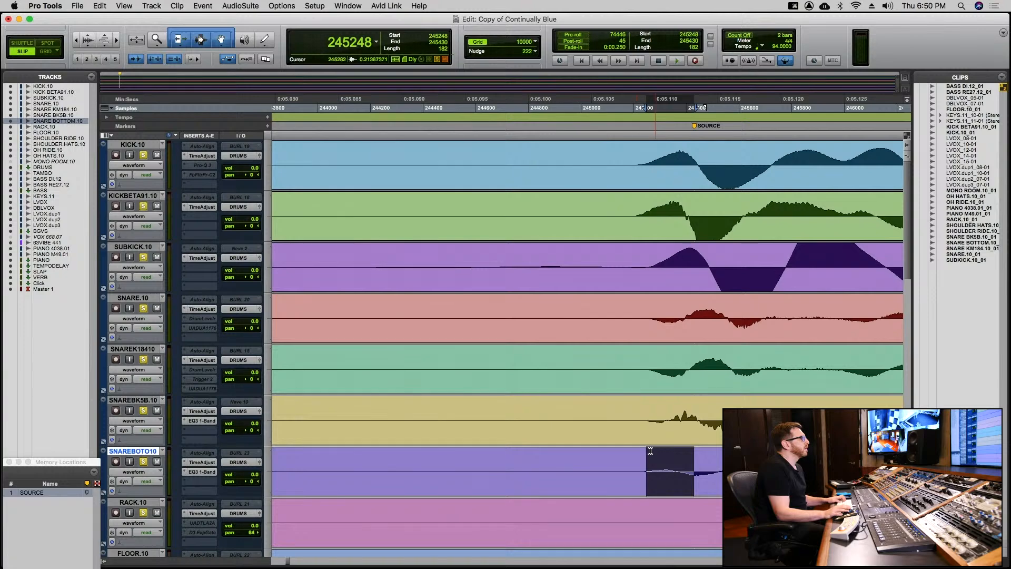
click(630, 456)
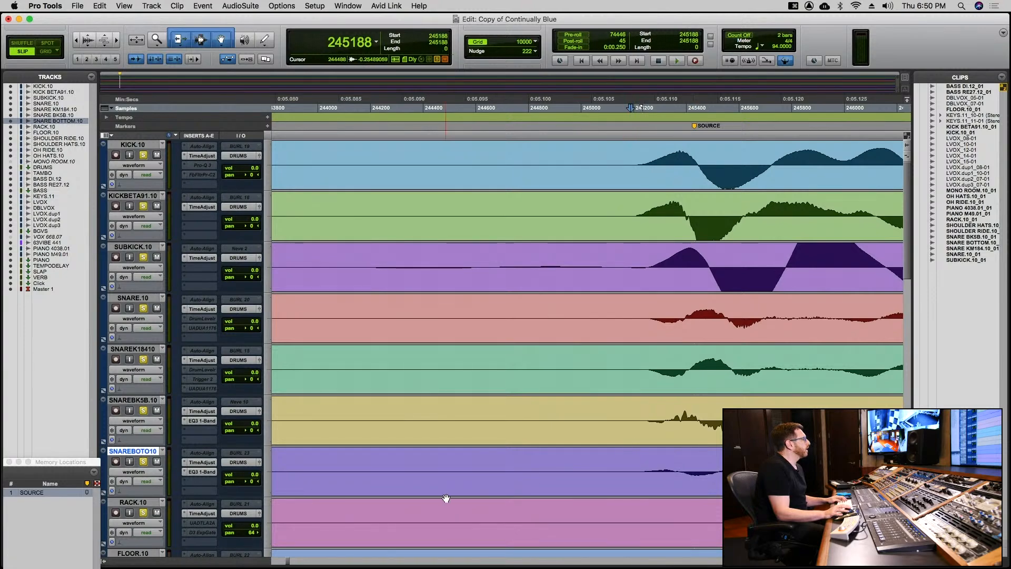
Select OH RIDE.10 from the hit's onset to the SOURCE marker, and set its Time Adjuster delay to 38 samples.
scroll(446, 499, down, 6)
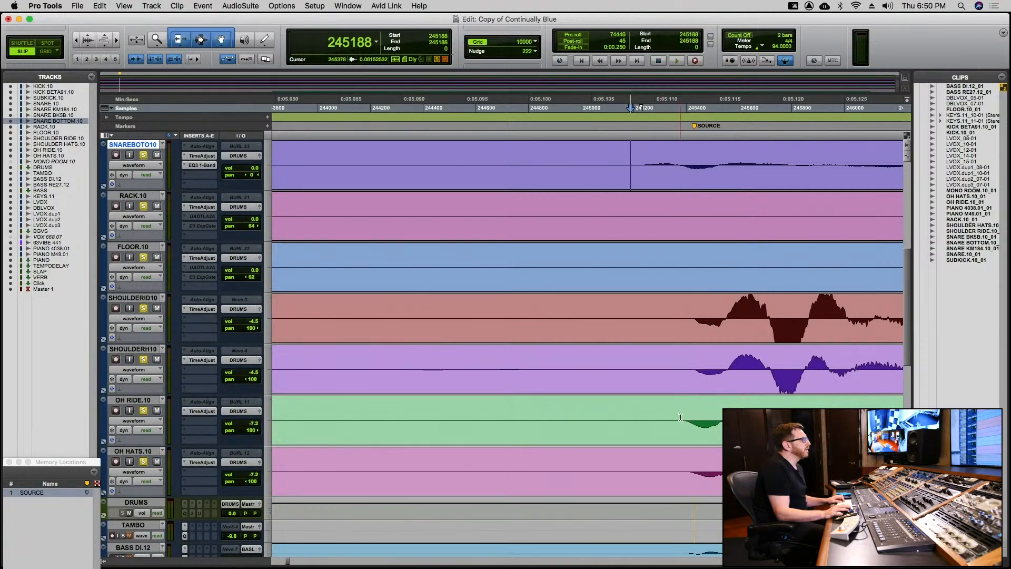
drag(683, 419, 689, 420)
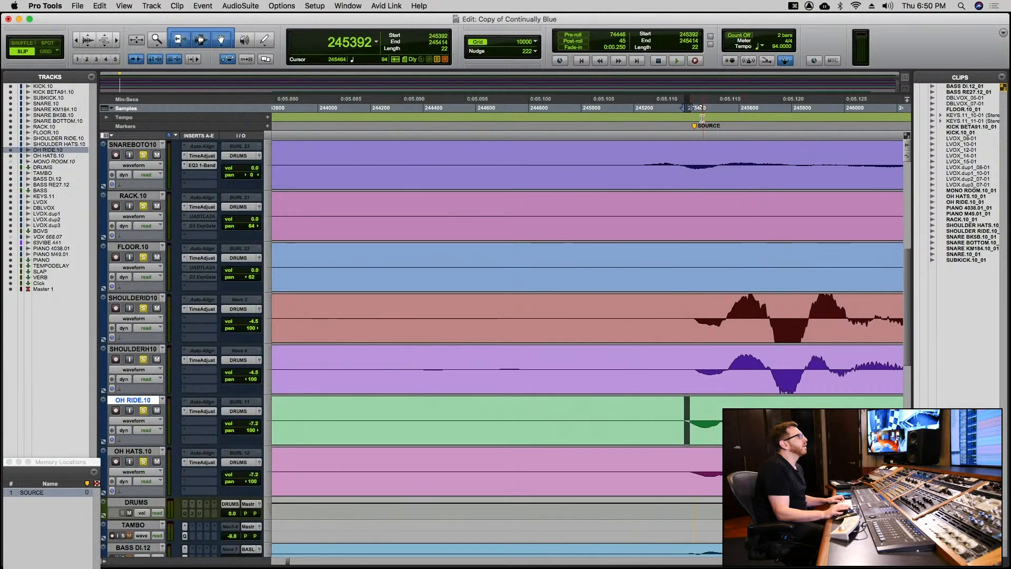
click(695, 126)
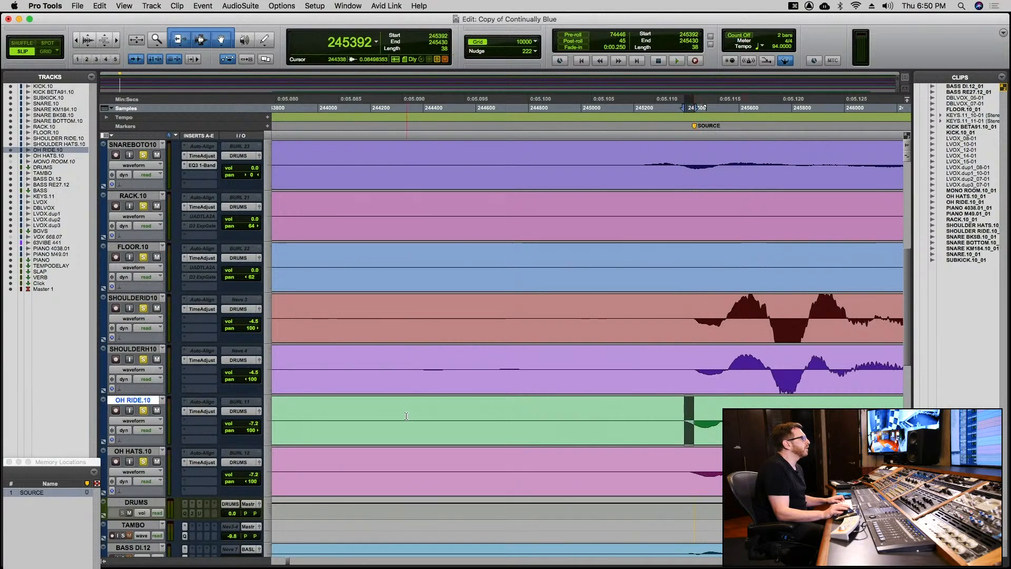
click(206, 411)
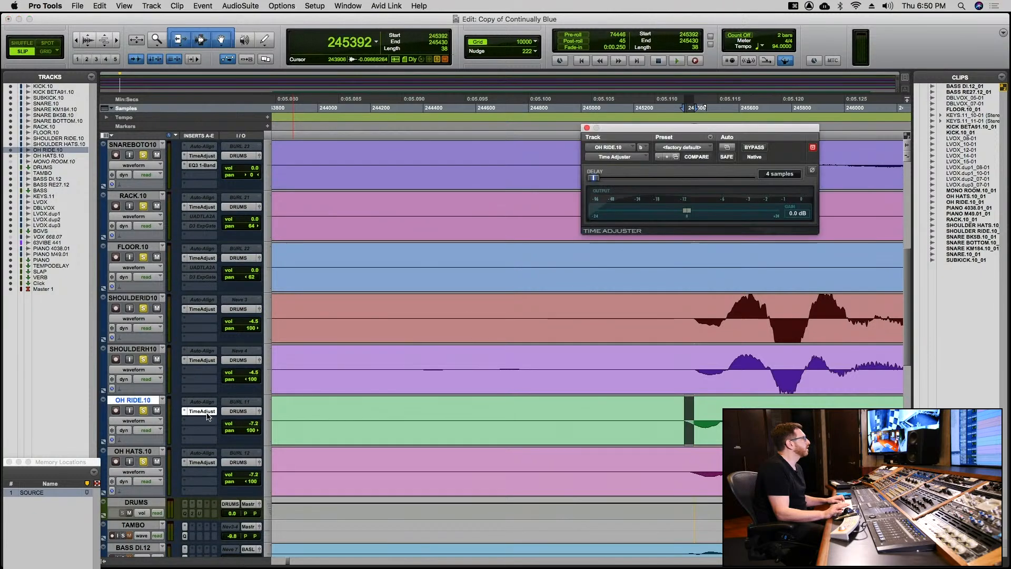
click(768, 176)
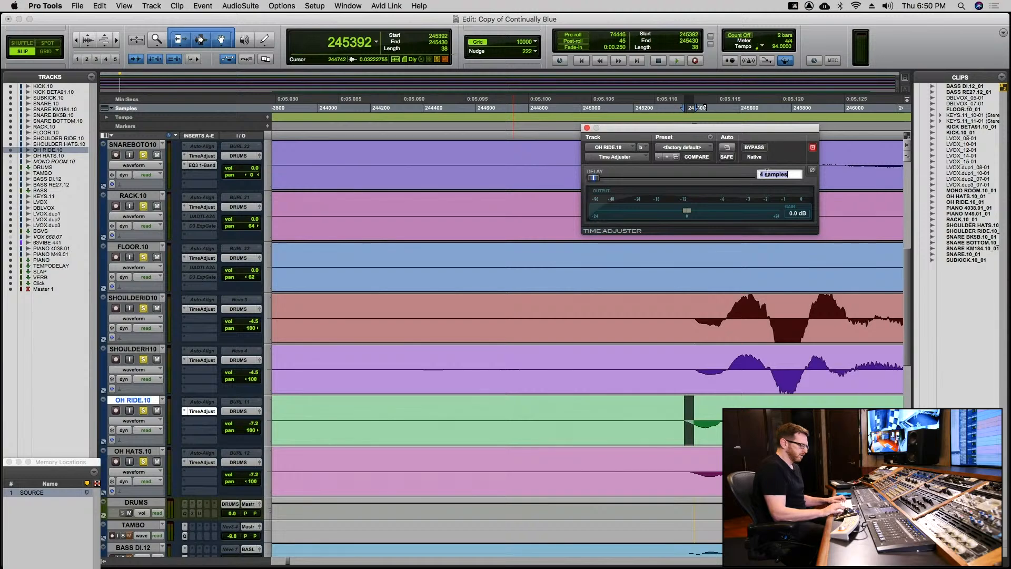
text(38)
key(Return)
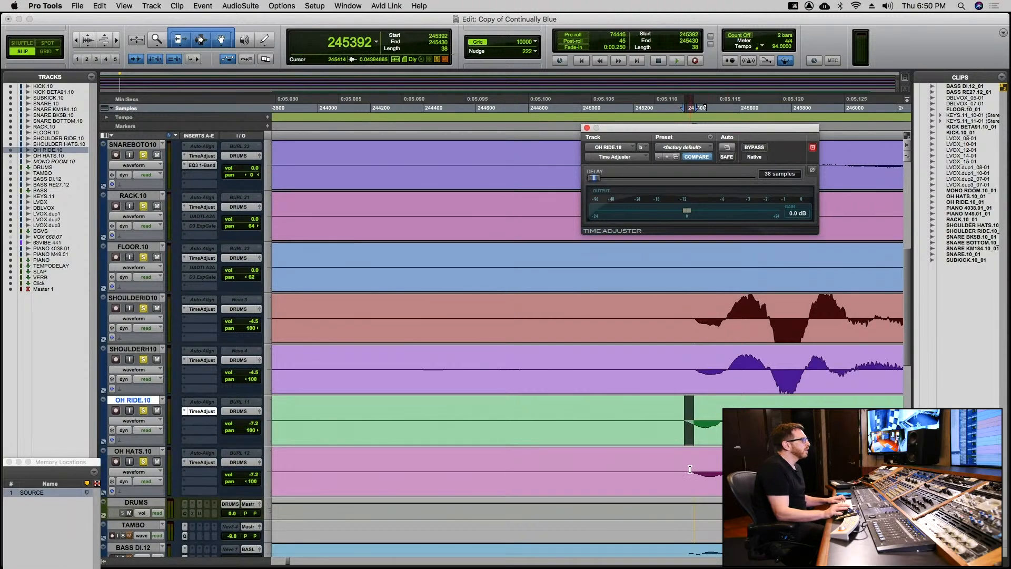
Select OH HATS.10 from the hit's onset to the SOURCE marker, and set its Time Adjuster delay to 16 samples.
click(692, 467)
shift+click(695, 466)
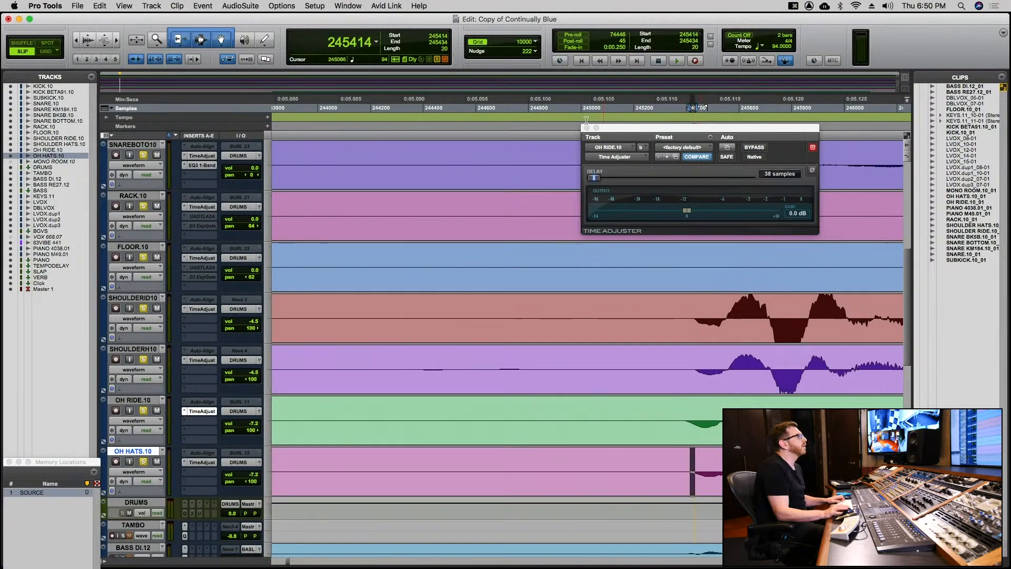
click(588, 128)
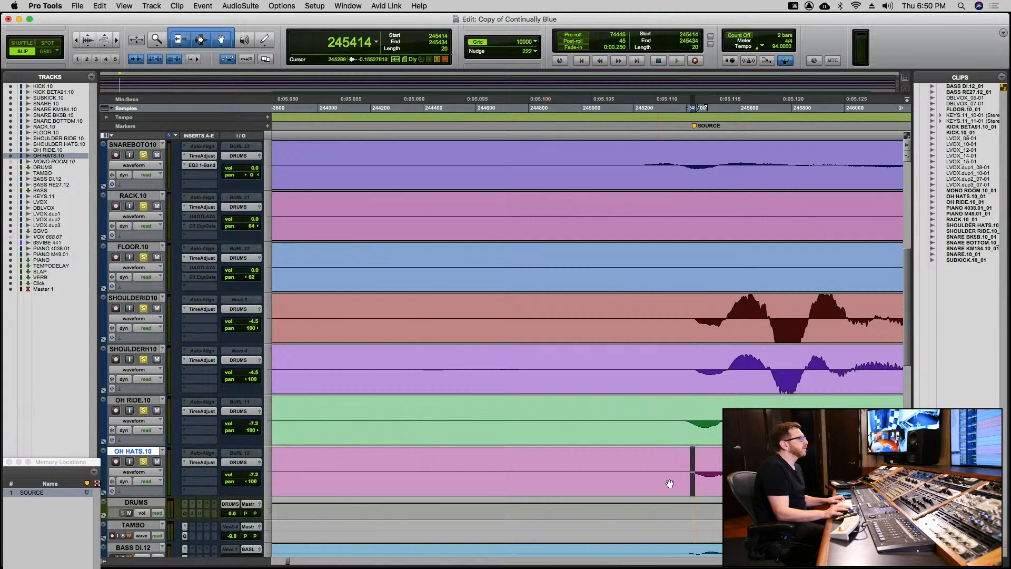
click(689, 455)
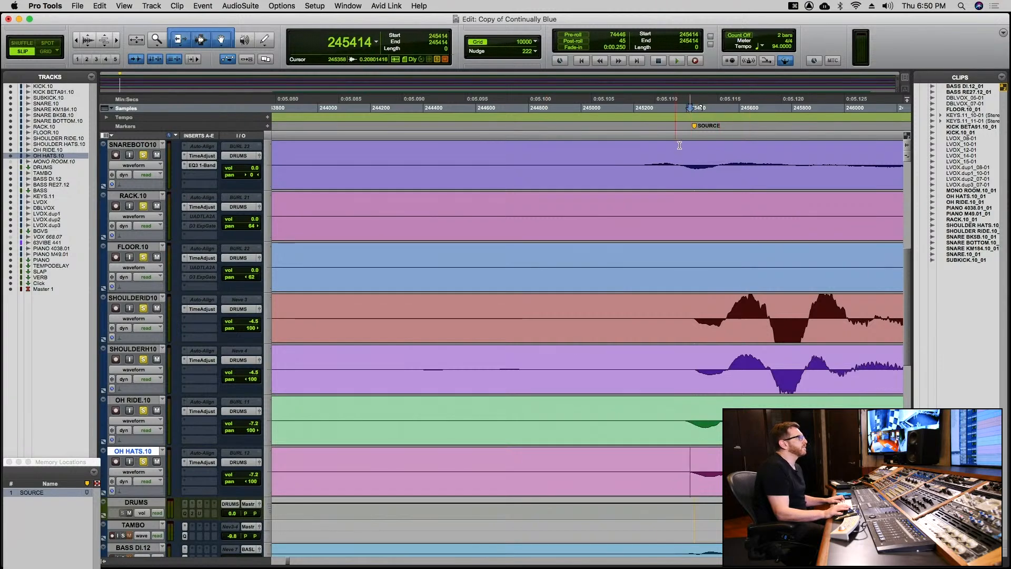
shift+click(695, 126)
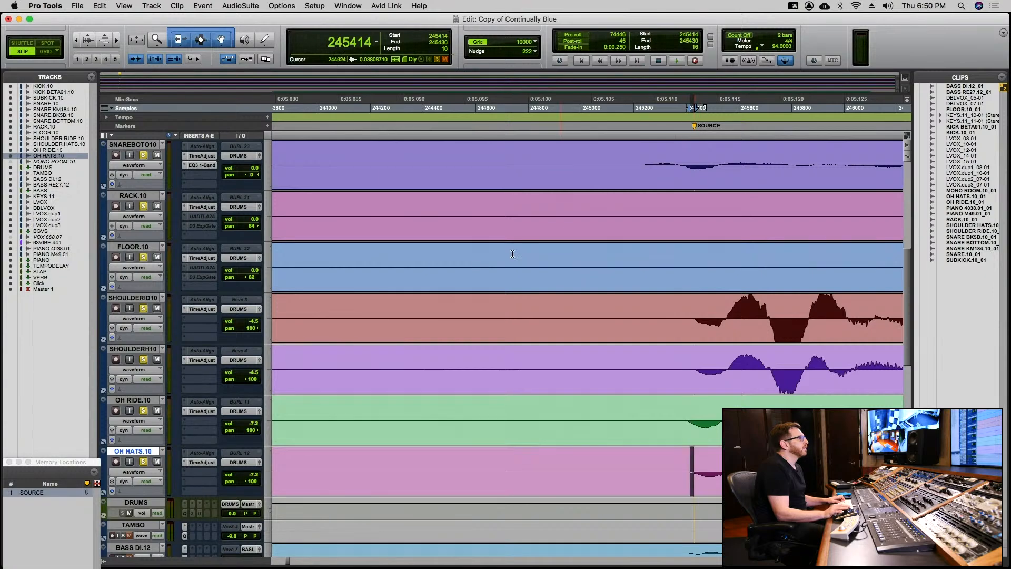
click(199, 463)
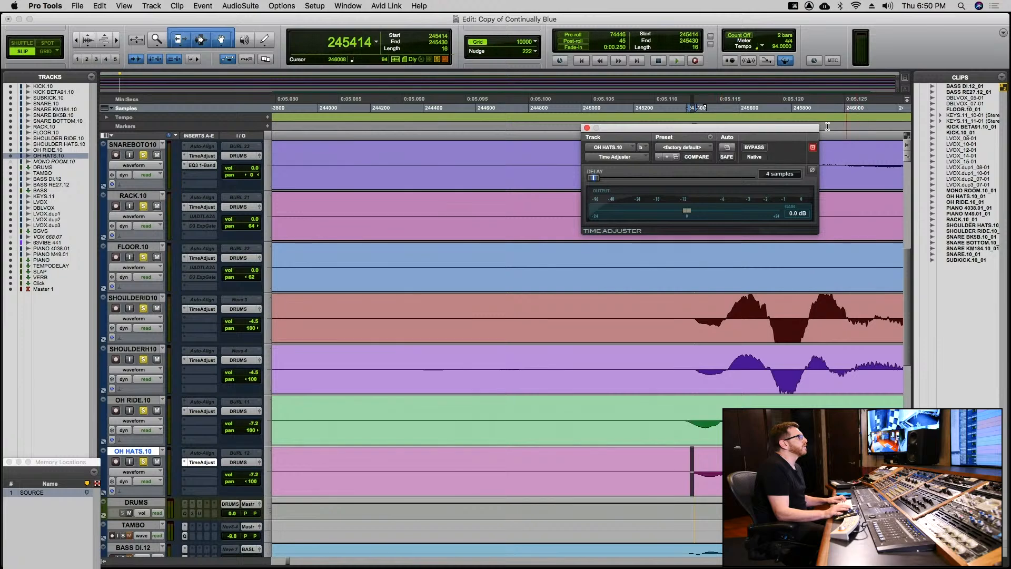
click(768, 176)
text(16)
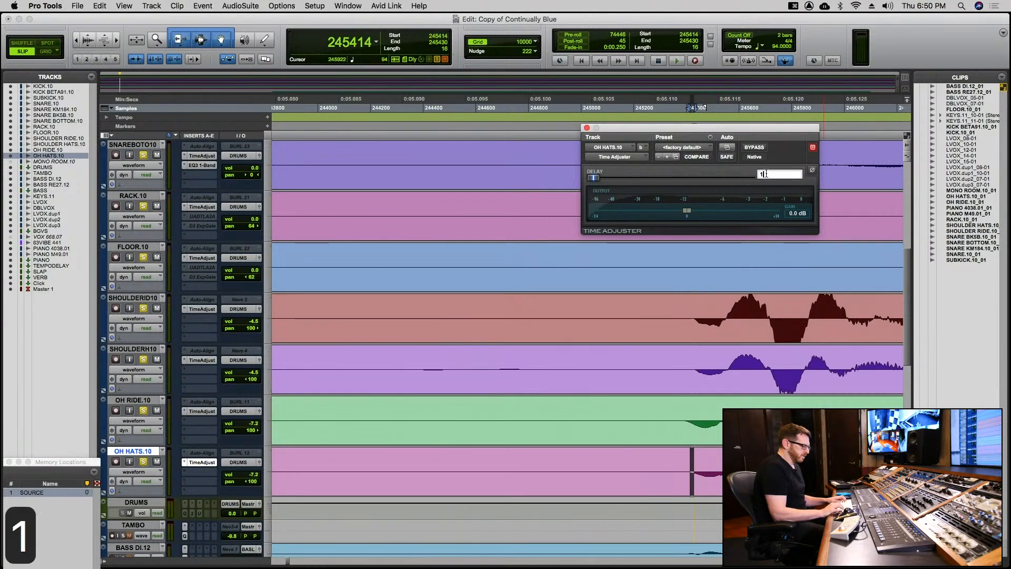
key(Return)
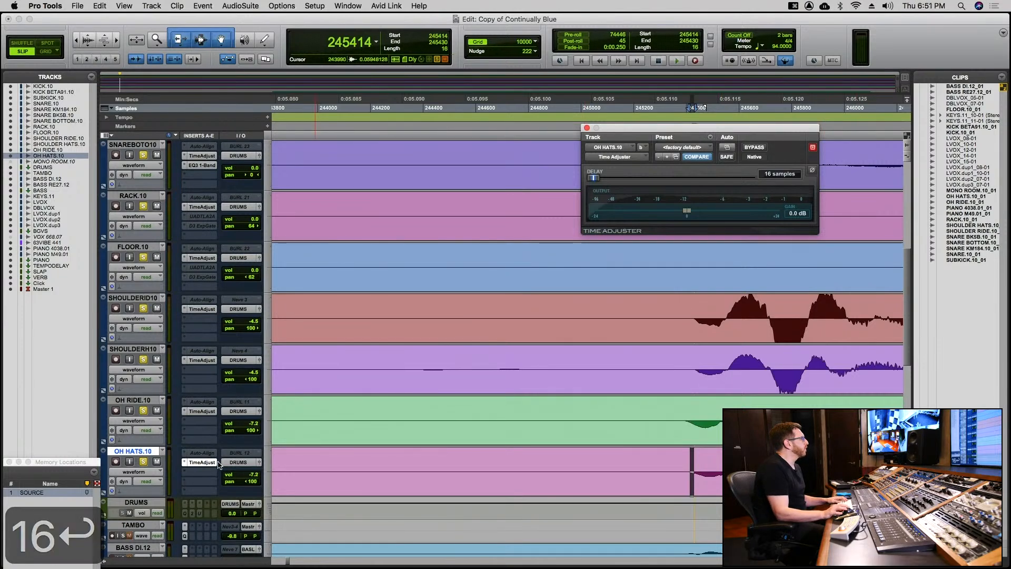
Temporarily activate the Auto-Align insert on OH HATS.10 to read its sample delay, and deactivate it again.
click(208, 453)
super+click(208, 454)
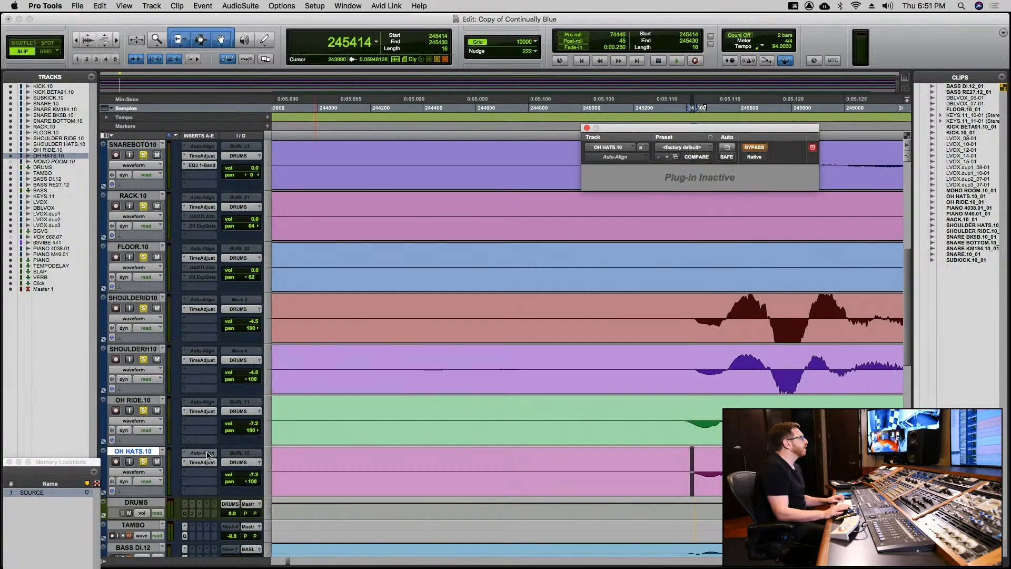
ctrl+super+click(209, 454)
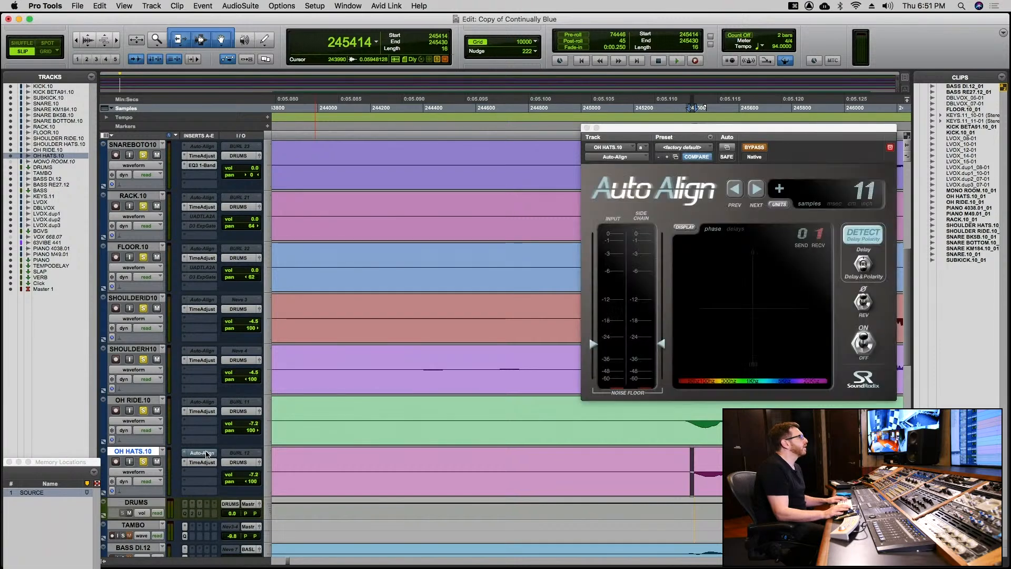
ctrl+super+click(208, 453)
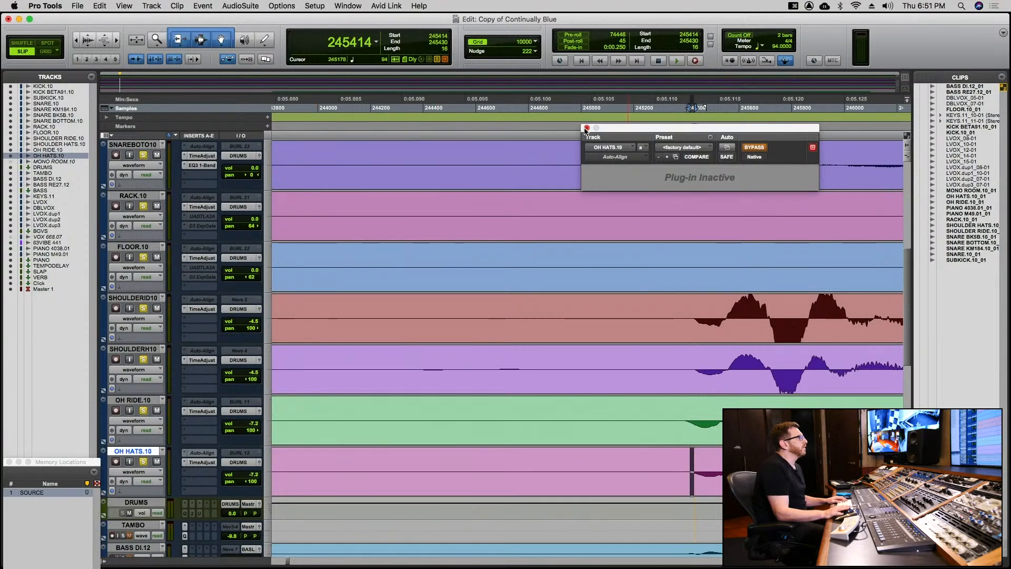
click(586, 128)
Play back the drum tracks from just before the SOURCE marker.
key(super+bracketleft)
key(super+bracketleft)
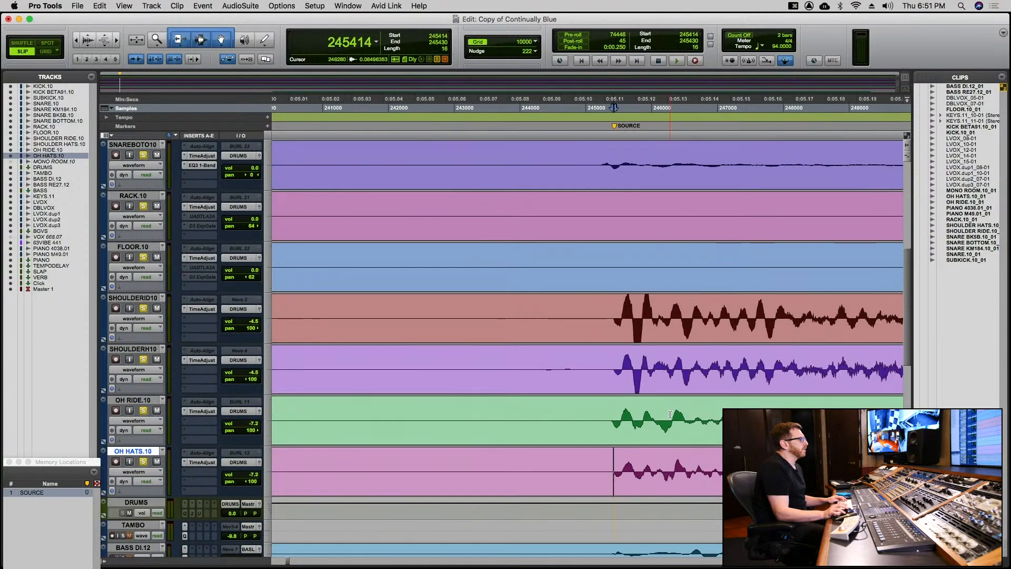
key(super+bracketright)
key(super+bracketright)
key(super+bracketright)
key(super+bracketright)
key(super+bracketright)
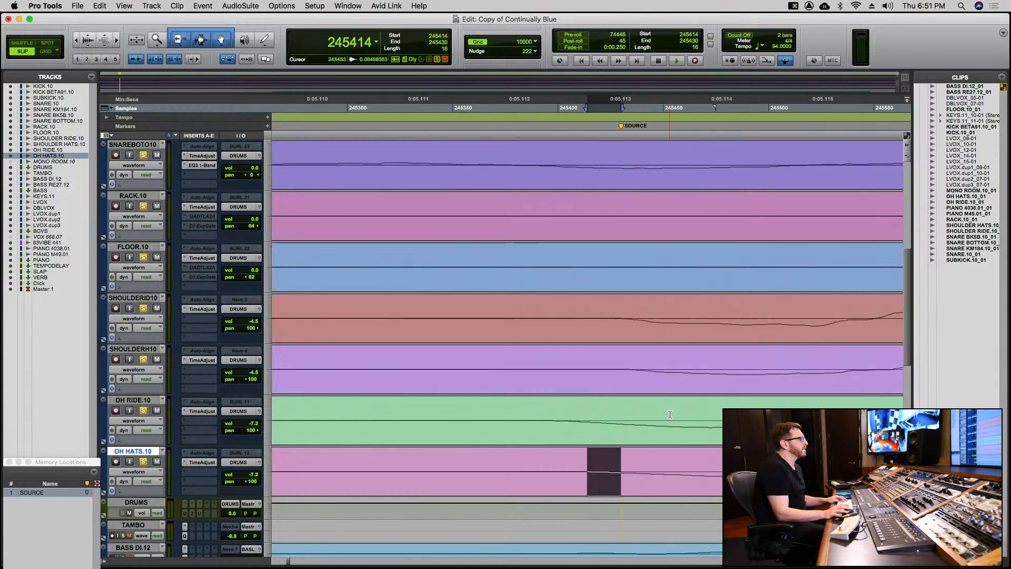
key(super+bracketleft)
key(super+bracketleft)
key(super+bracketleft)
key(super+bracketleft)
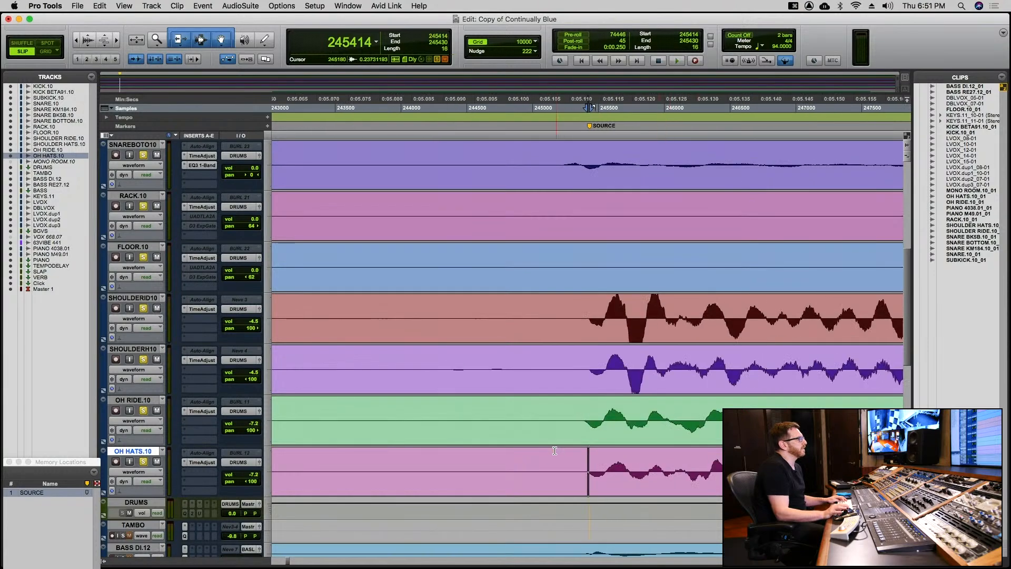
key(super+bracketleft)
key(super+bracketleft)
key(super+bracketleft)
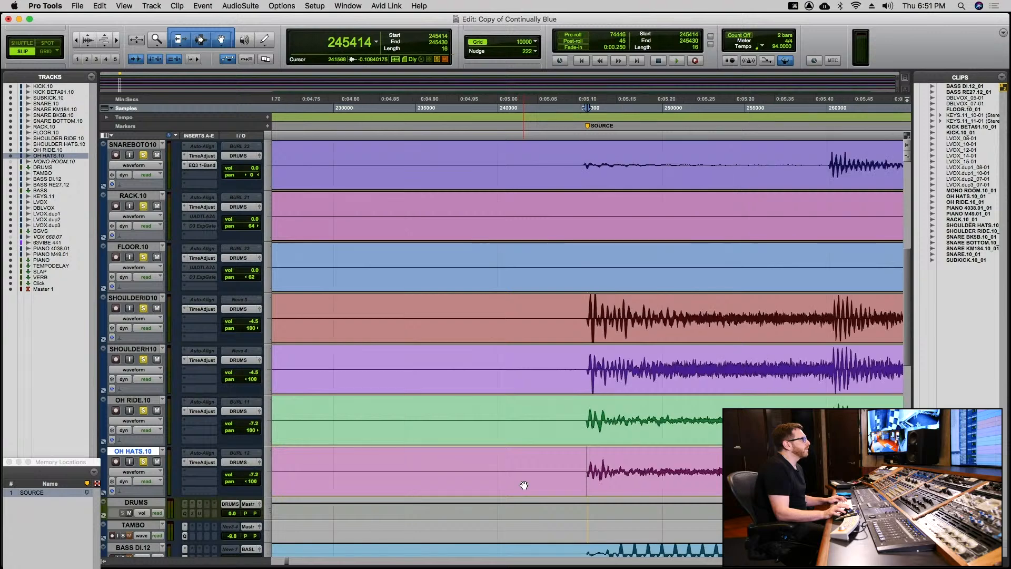
click(521, 485)
key(space)
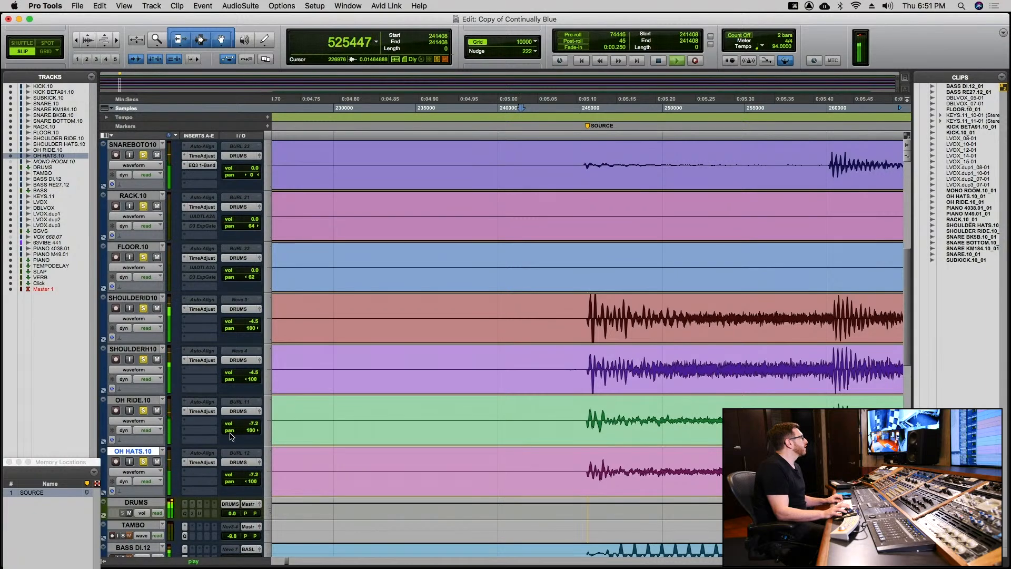
Select all drum tracks from KICK.10 to OH HATS.10 and make their Time Adjuster inserts inactive during playback.
scroll(230, 433, left, 5)
scroll(237, 424, right, 1)
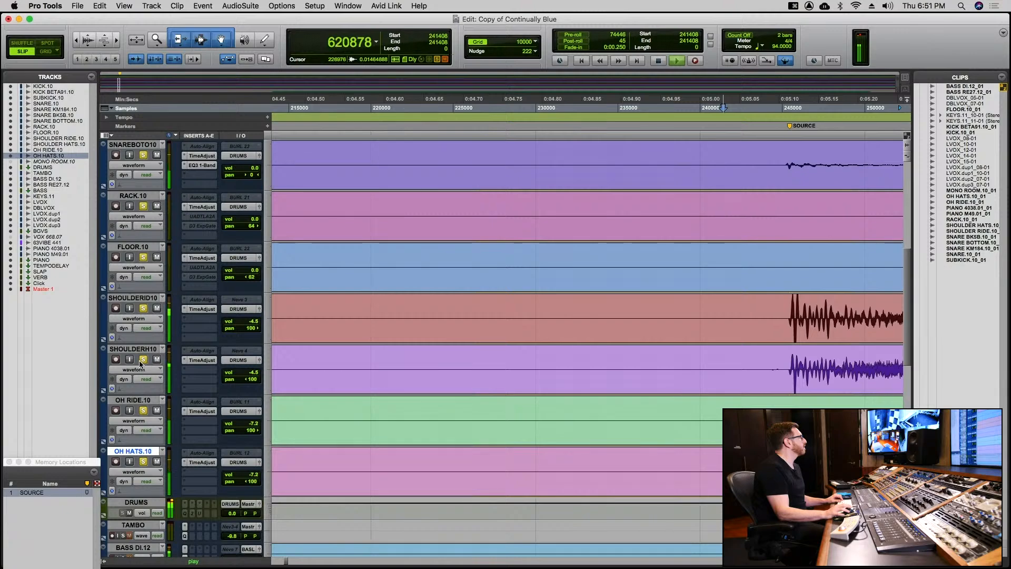
scroll(141, 363, right, 1)
scroll(141, 364, left, 3)
scroll(141, 363, up, 3)
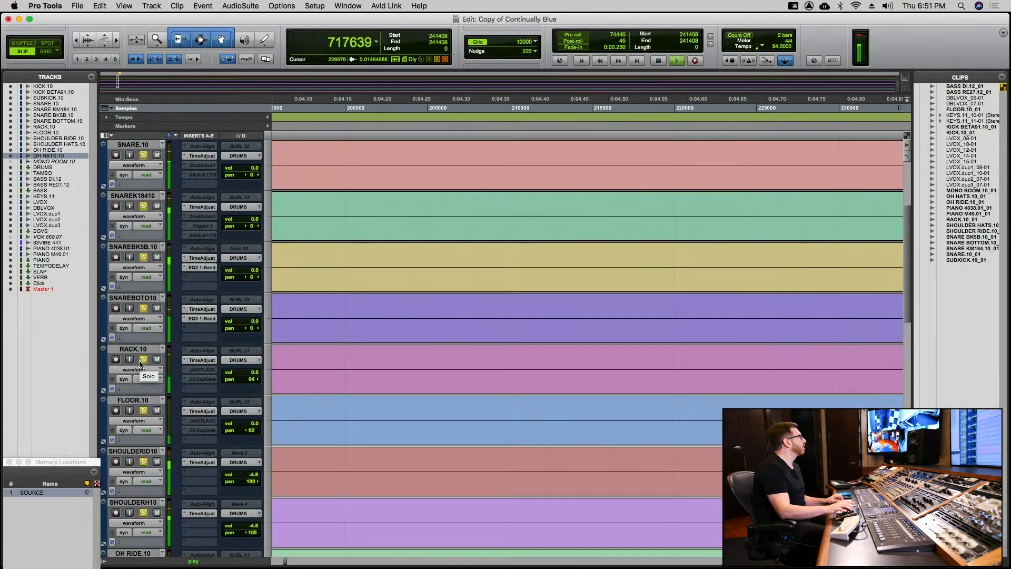
scroll(141, 363, up, 3)
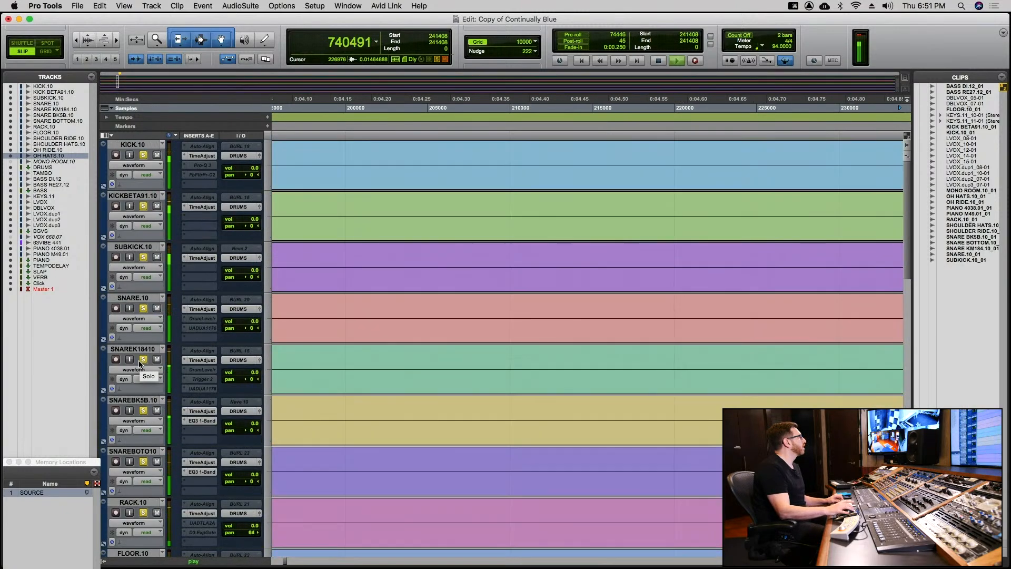
shift+click(138, 146)
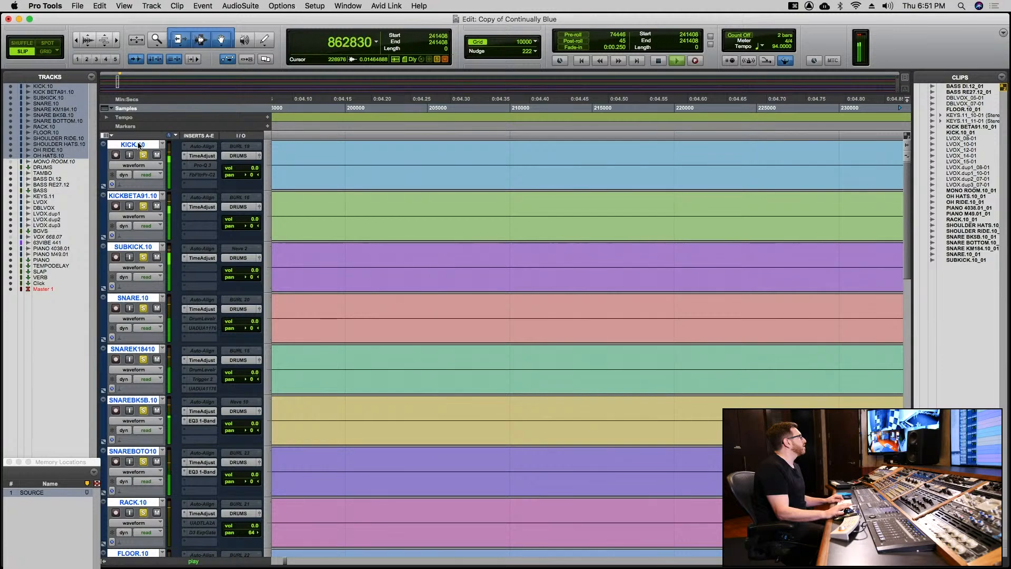
alt+shift+super+click(197, 157)
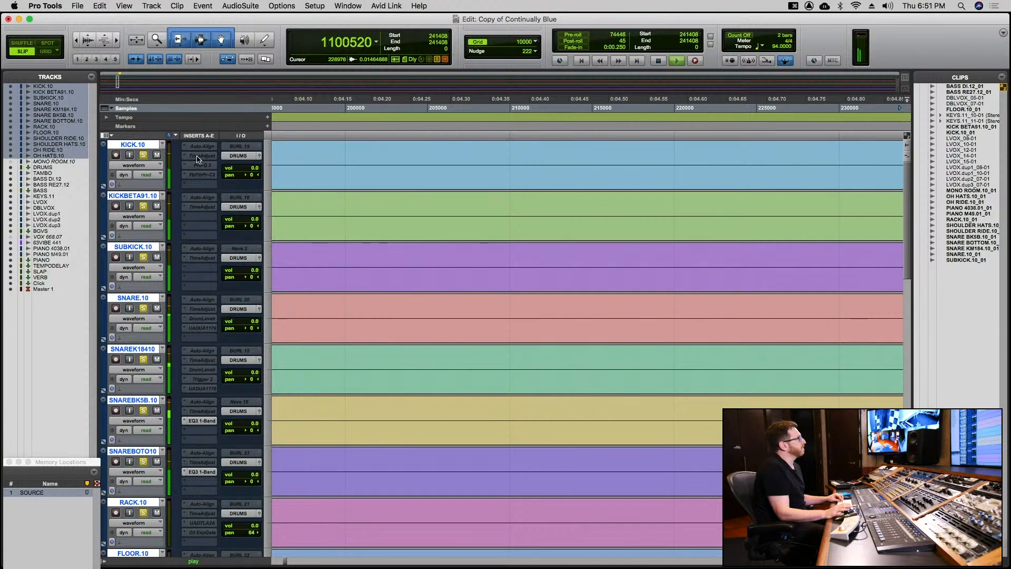
Reactivate the Time Adjuster inserts on all selected drum tracks during playback, and stop playback.
alt+shift+super+click(198, 157)
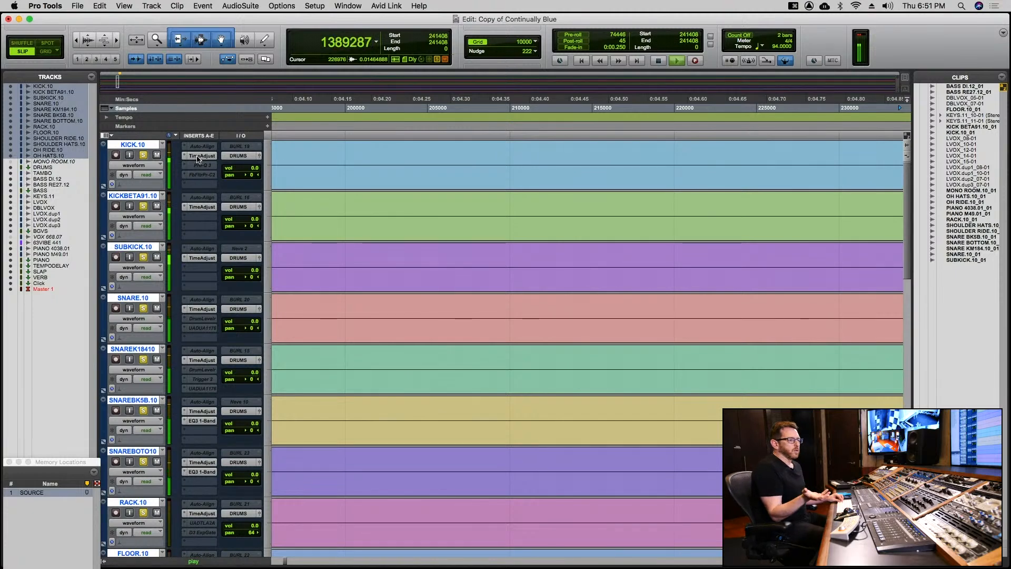
key(space)
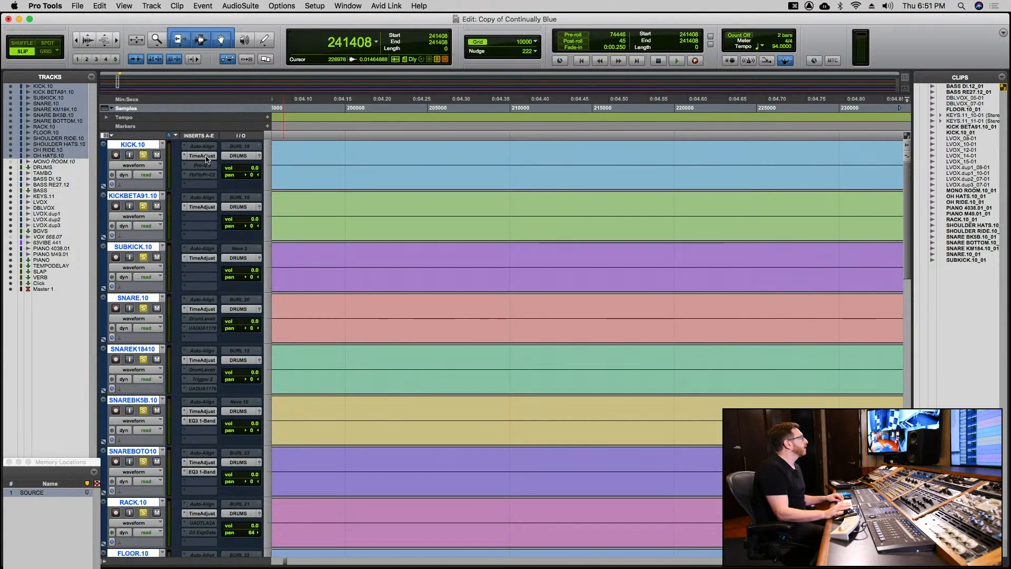
Replay the drum tracks, twice making all Time Adjuster inserts inactive and active again to compare the sound, and stop playback.
key(space)
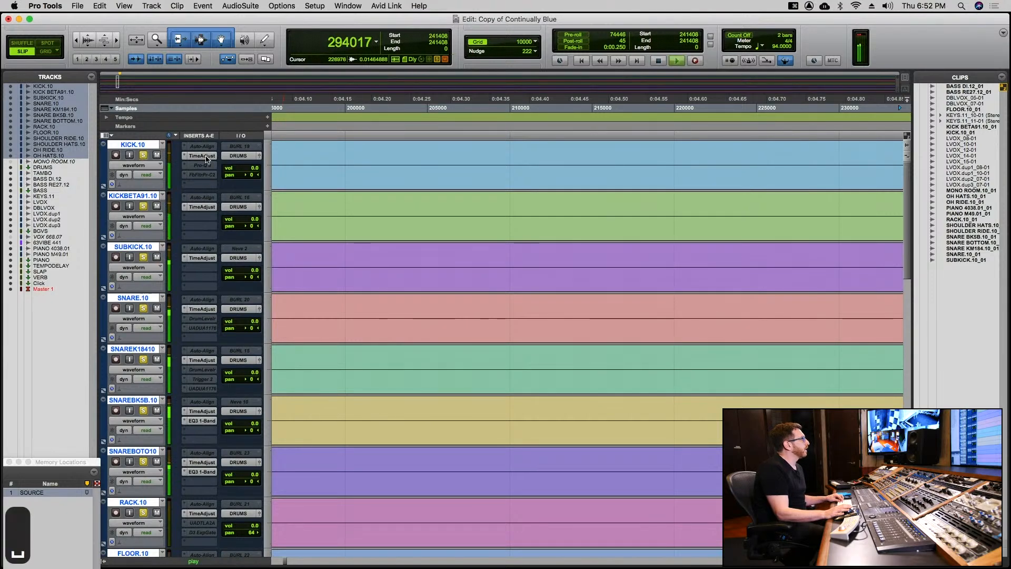
ctrl+alt+super+click(206, 157)
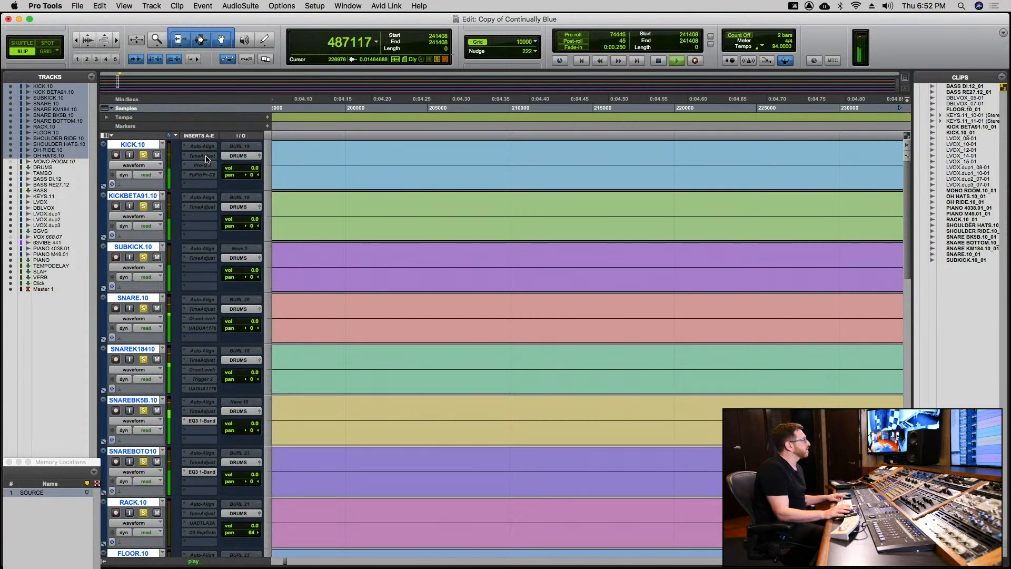
ctrl+alt+super+click(206, 157)
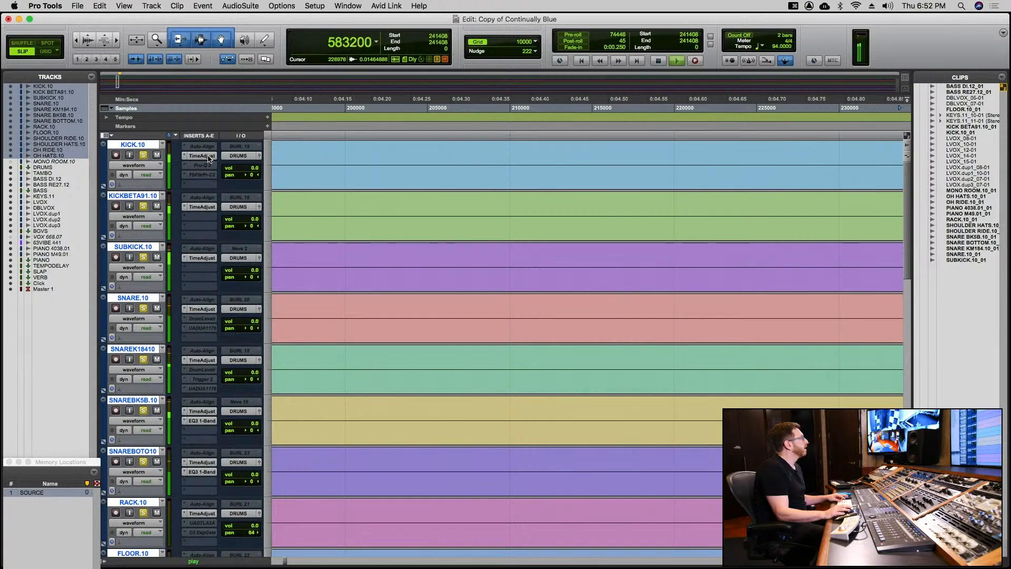
scroll(208, 158, down, 7)
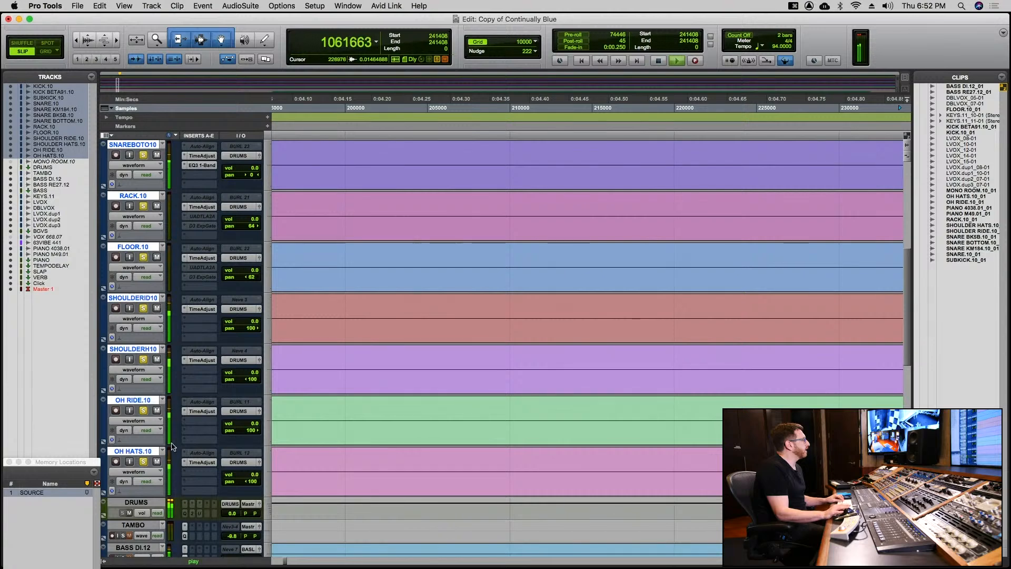
ctrl+alt+super+click(201, 412)
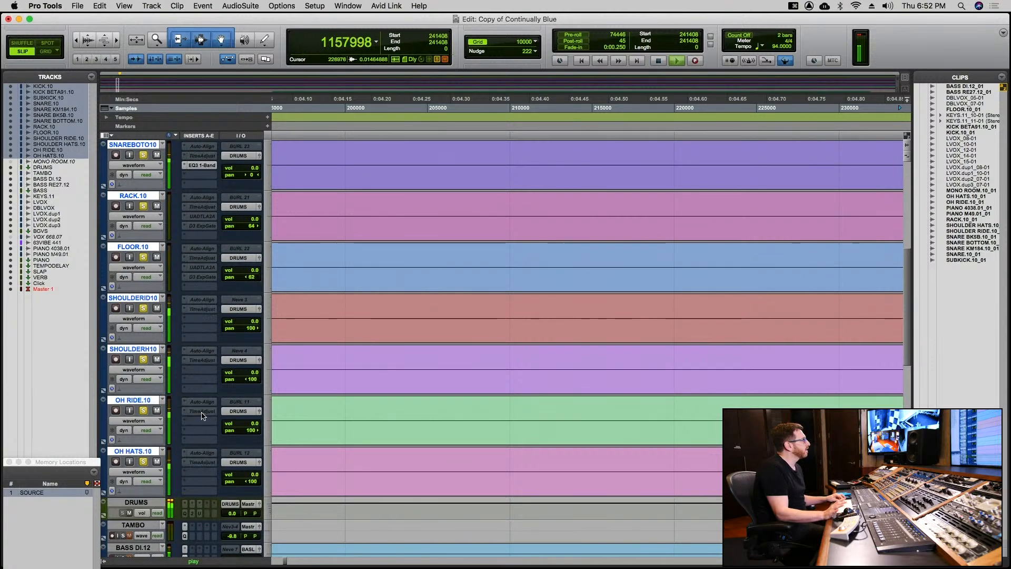
ctrl+alt+super+click(201, 414)
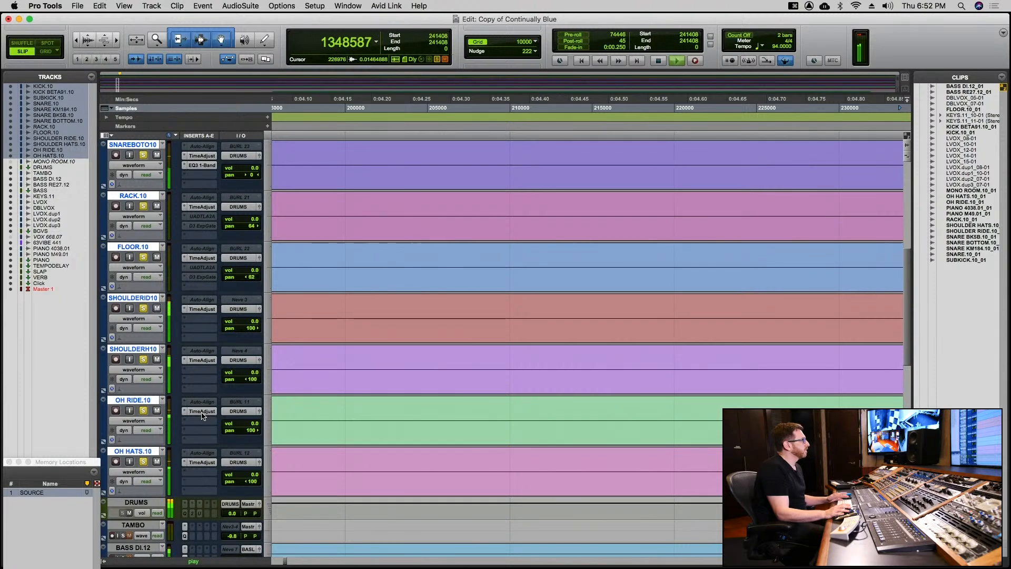
key(space)
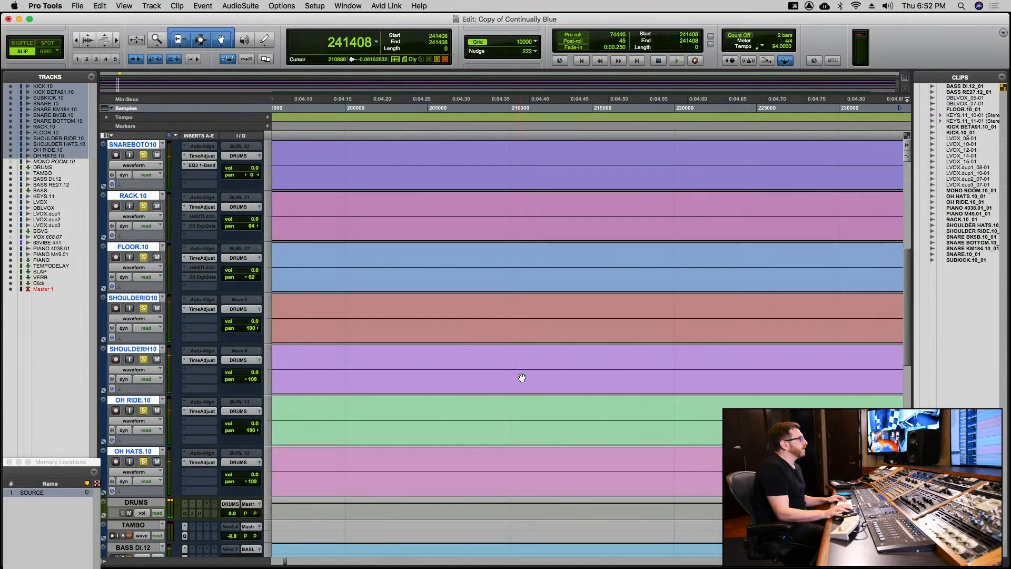
Go to the bass tracks and place the edit cursor on BASS DI.12 at the note by the SOURCE marker.
key(super+bracketleft)
key(super+bracketleft)
key(super+bracketleft)
key(super+bracketleft)
key(super+bracketleft)
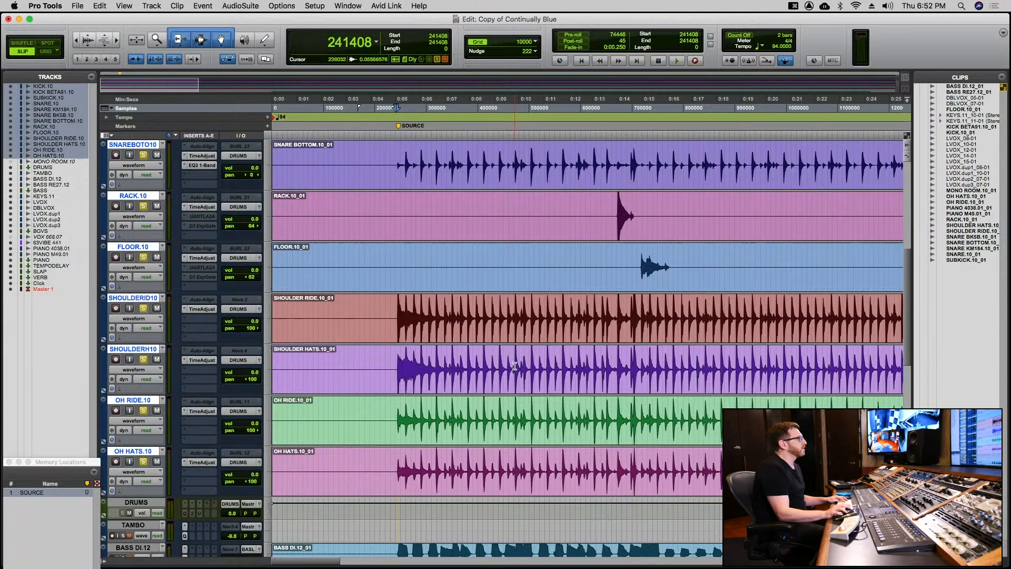
scroll(514, 365, down, 10)
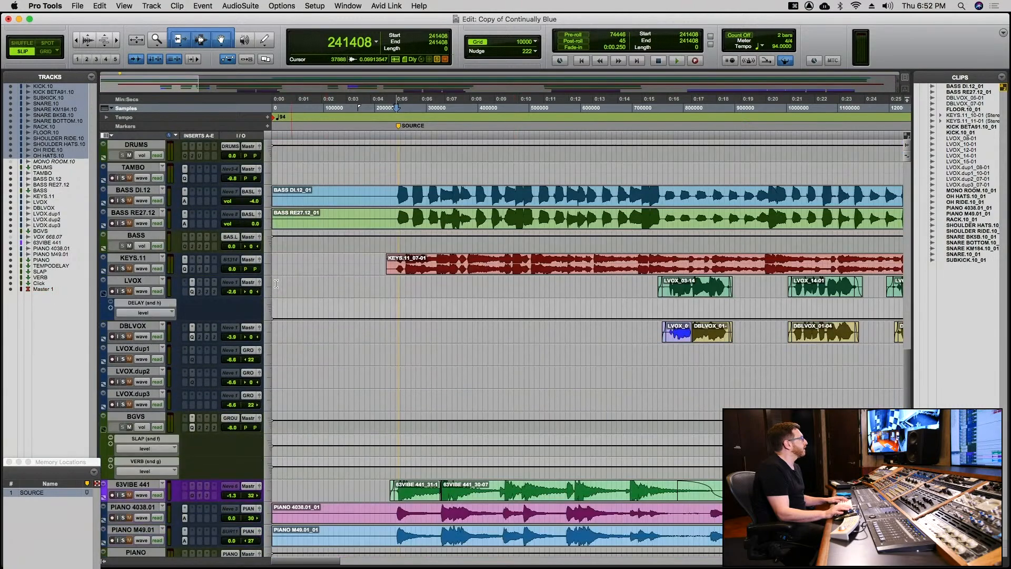
click(396, 192)
key(super+bracketright)
key(super+bracketright)
key(super+bracketright)
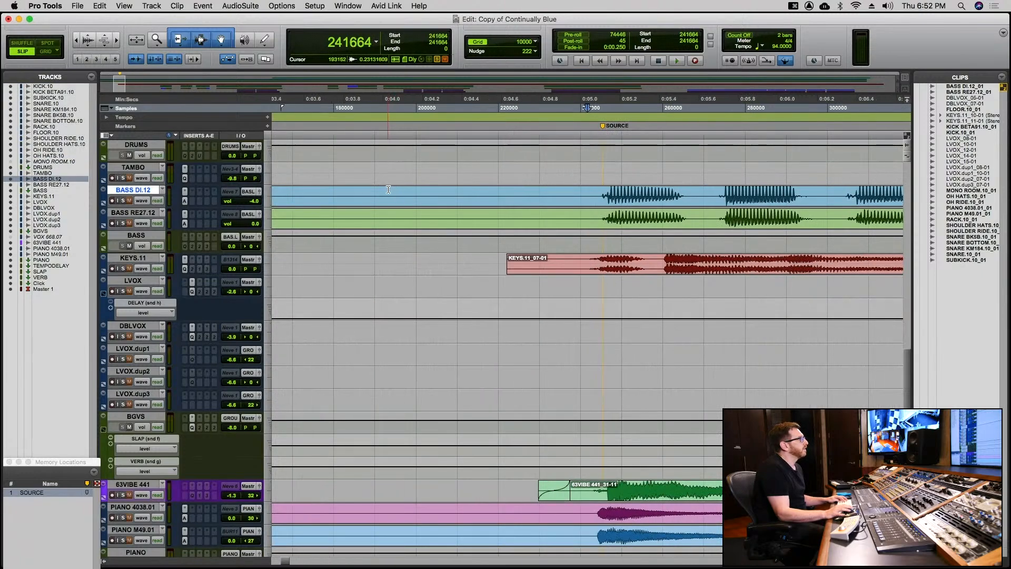
Examine the first bass note's onset on BASS RE27.12 against BASS DI.12 close to the SOURCE marker.
click(601, 216)
key(super+bracketright)
key(super+bracketright)
key(super+bracketright)
key(super+bracketright)
key(super+bracketright)
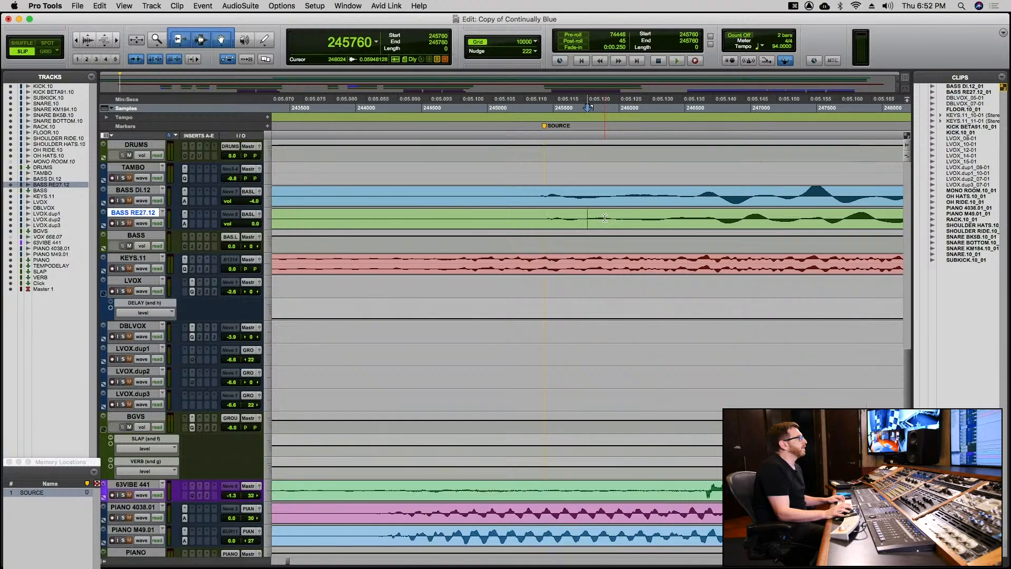
key(super+bracketright)
key(super+bracketright)
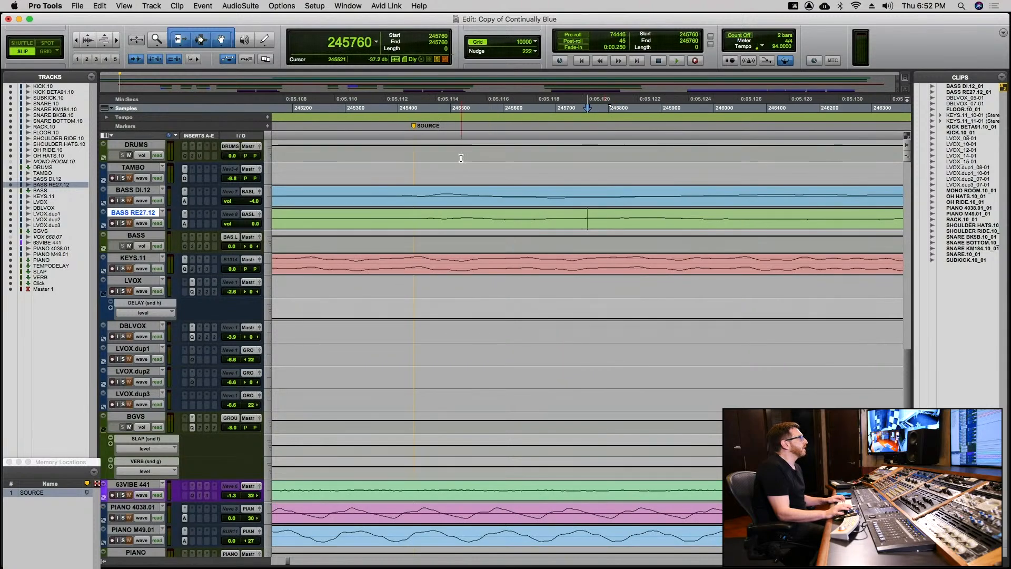
At a clearer bass note past the SOURCE marker, select the 54-sample gap between the attacks on BASS DI.12 and BASS RE27.12.
key(super+bracketleft)
key(super+bracketleft)
key(super+bracketleft)
scroll(511, 190, right, 10)
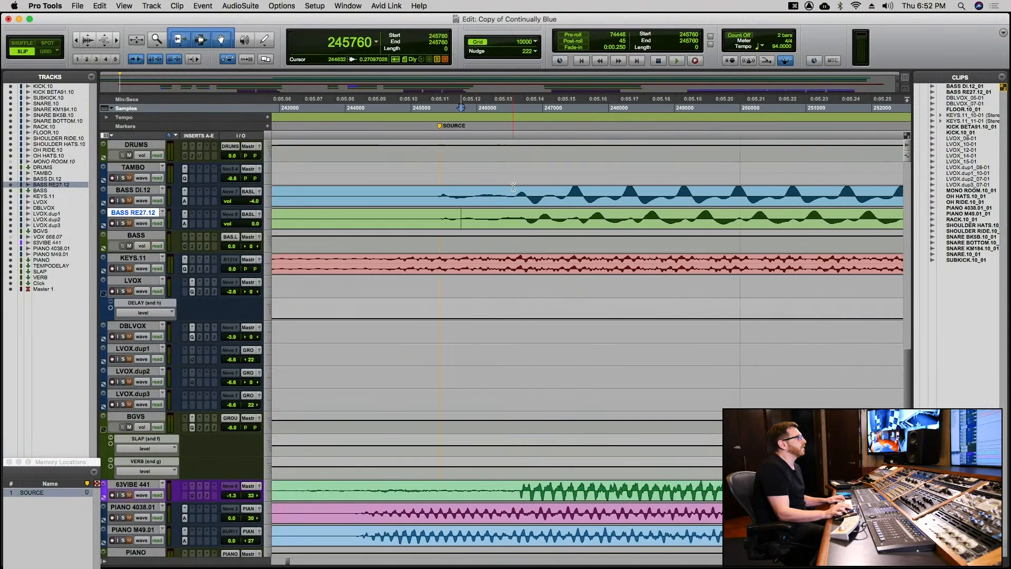
scroll(512, 191, right, 15)
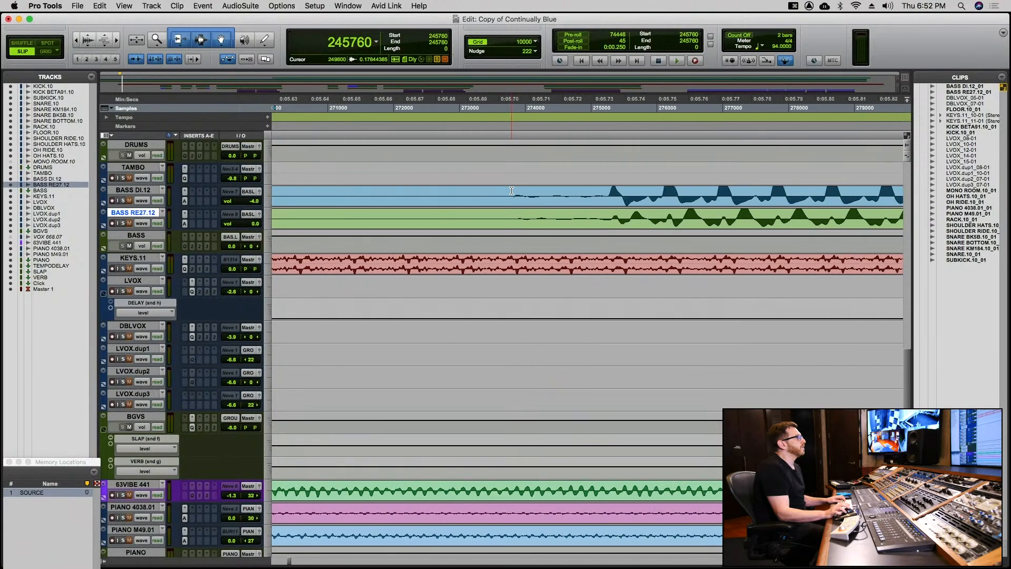
click(461, 195)
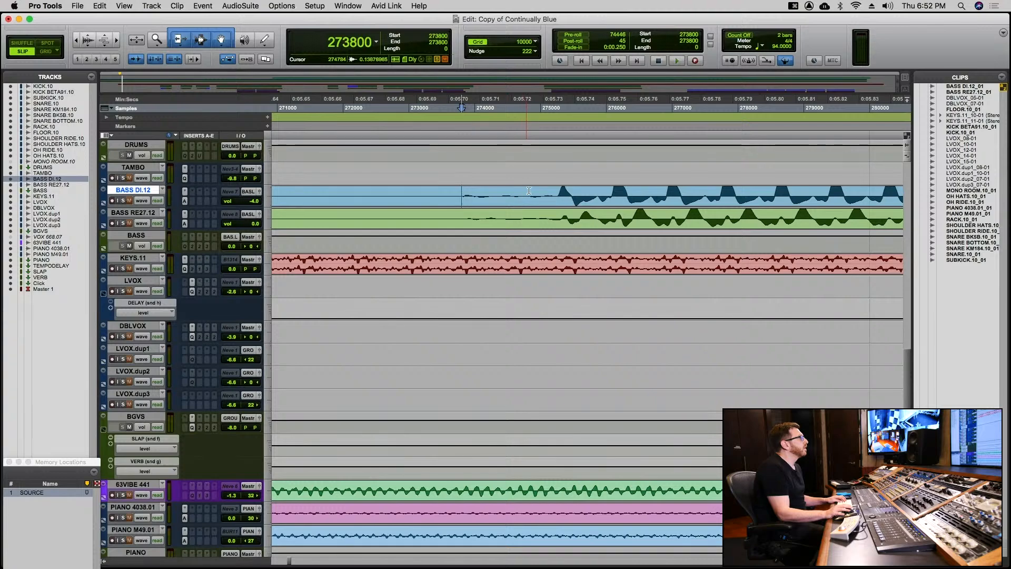
click(562, 194)
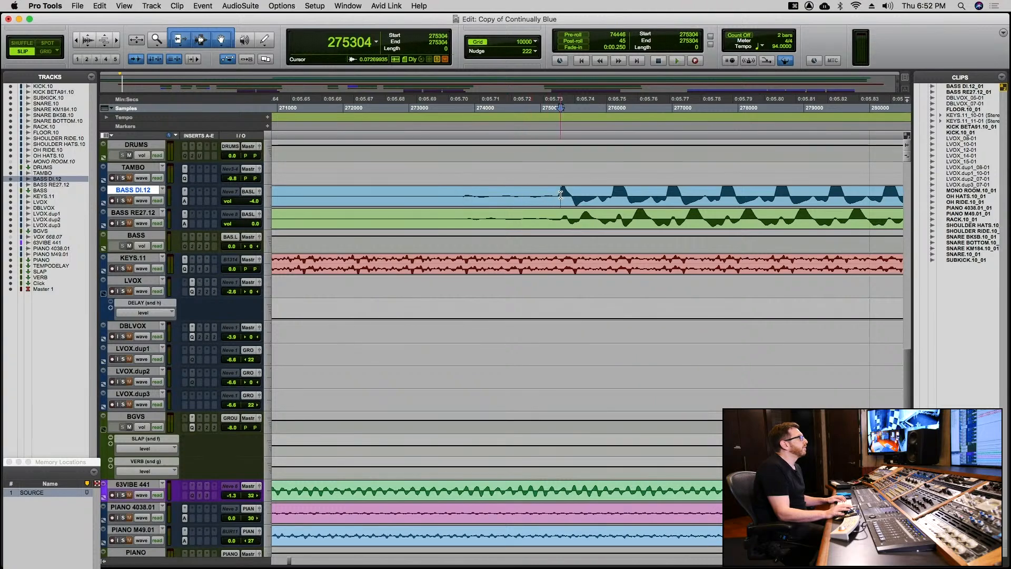
key(super+bracketright)
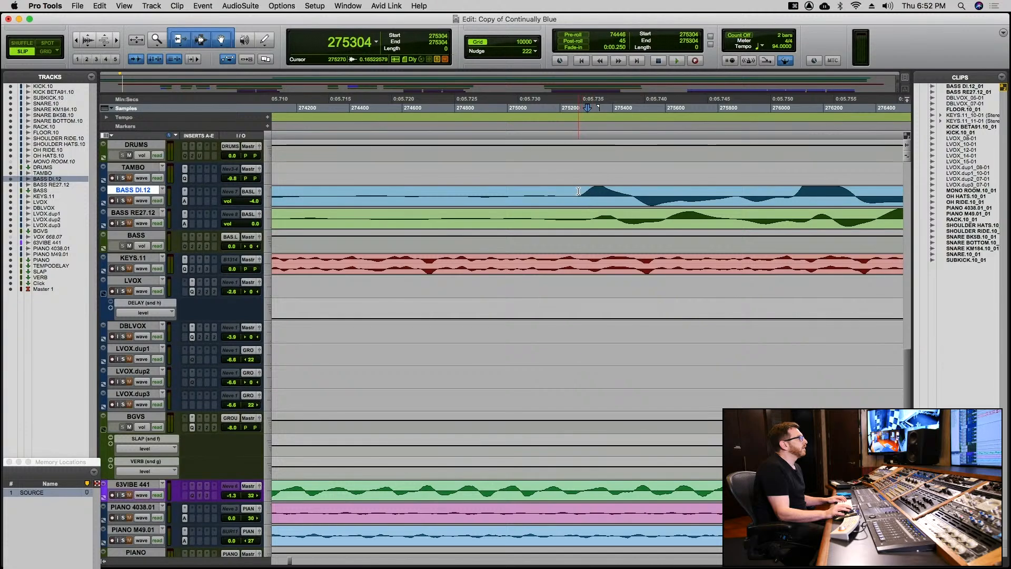
drag(579, 194, 592, 228)
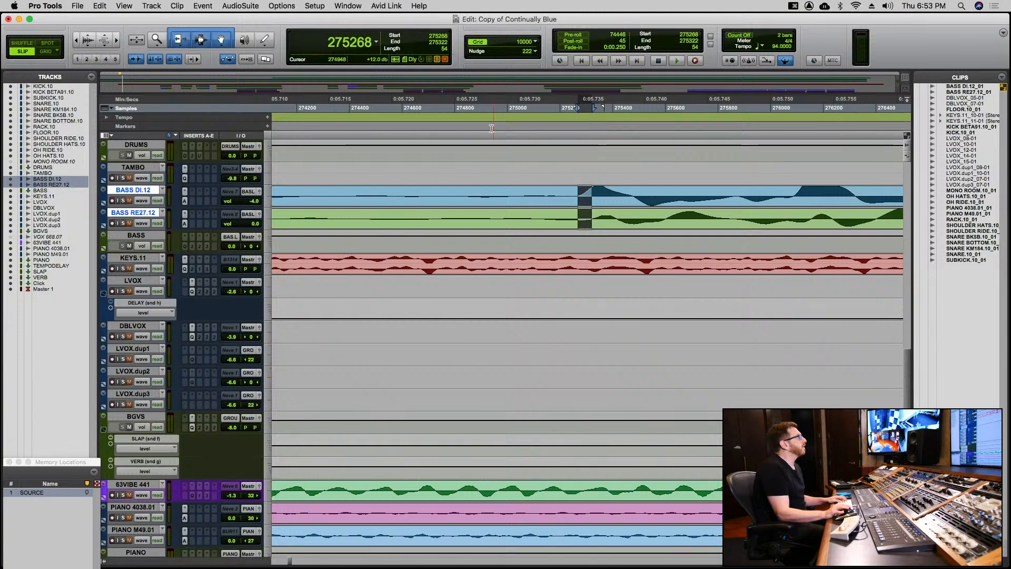
Insert the mono Time Adjuster plug-in in the second insert slot of the BASS RE27.12 track.
click(193, 217)
mouse_move(237, 214)
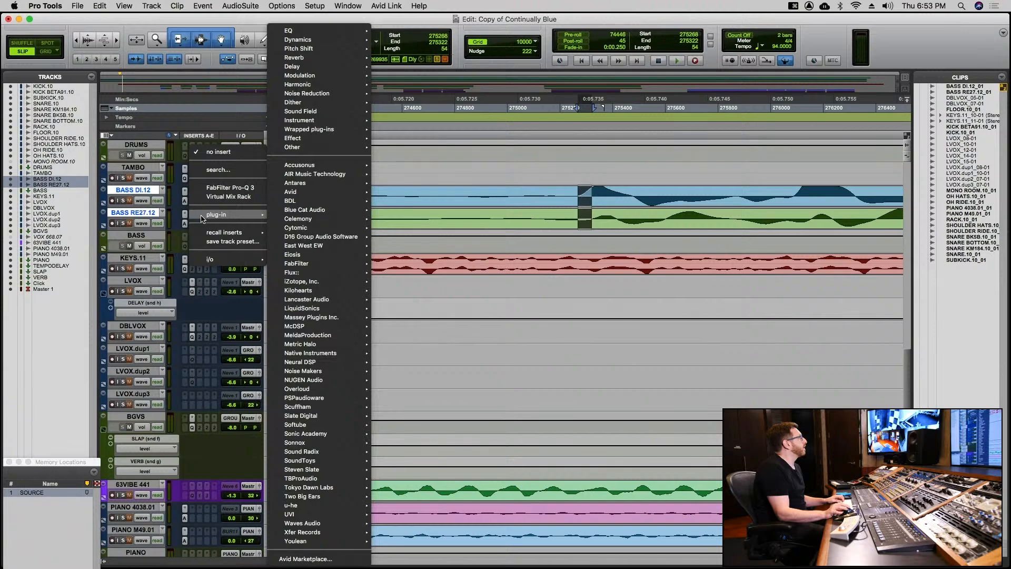
mouse_move(316, 66)
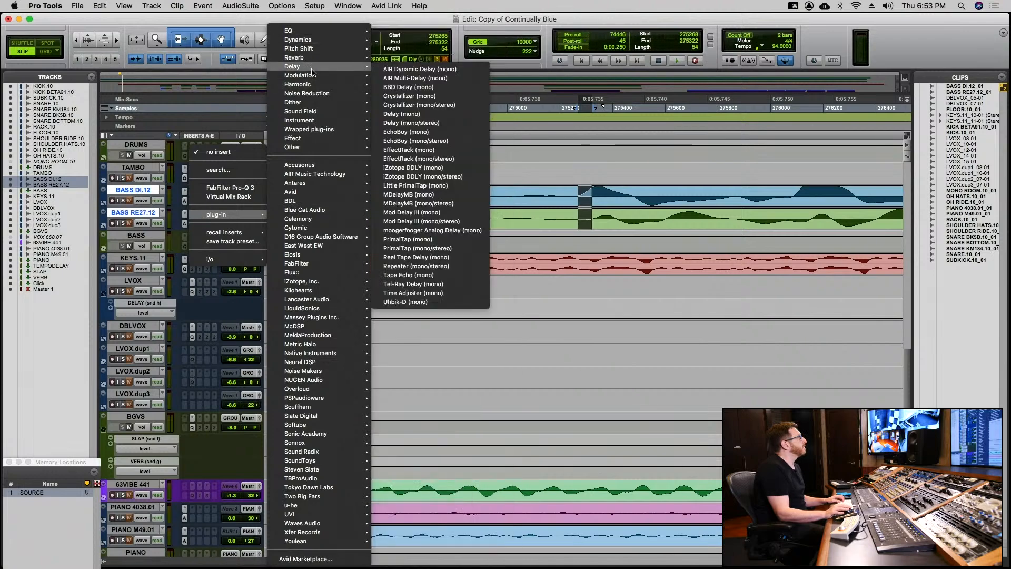
click(404, 293)
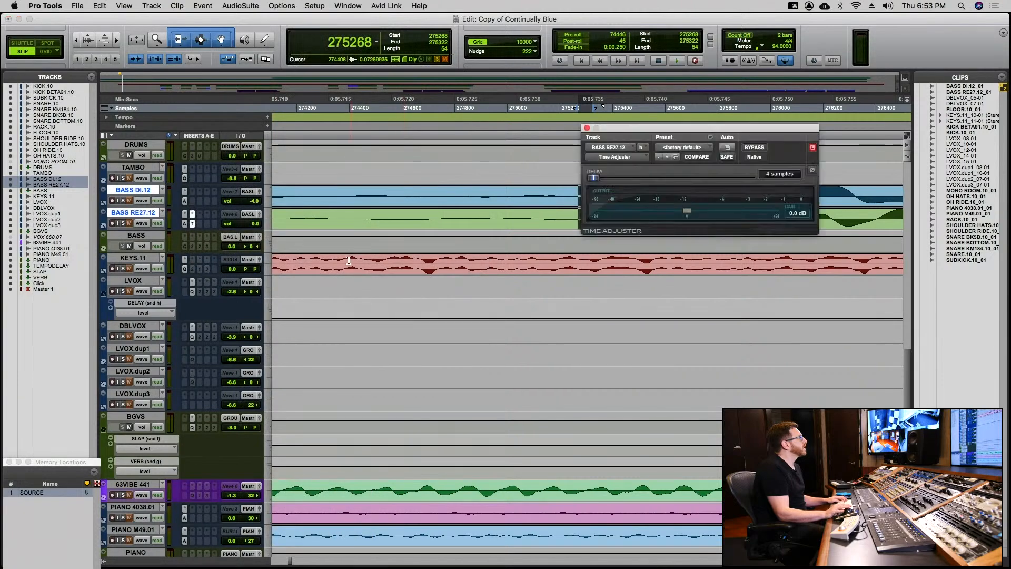
Set the Time Adjuster delay on BASS RE27.12 to 54 samples and close the plug-in window.
click(766, 174)
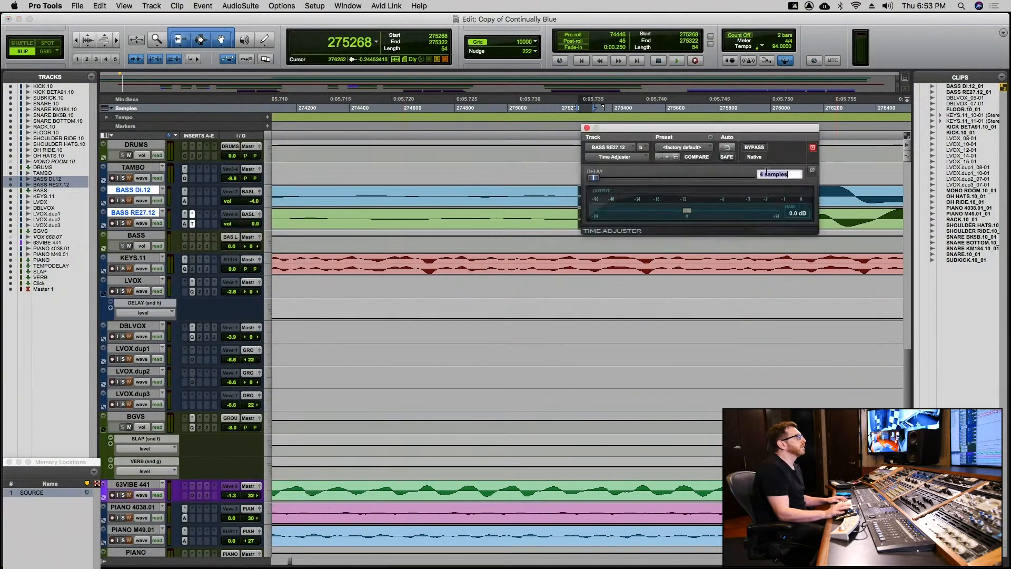
text(54)
key(Return)
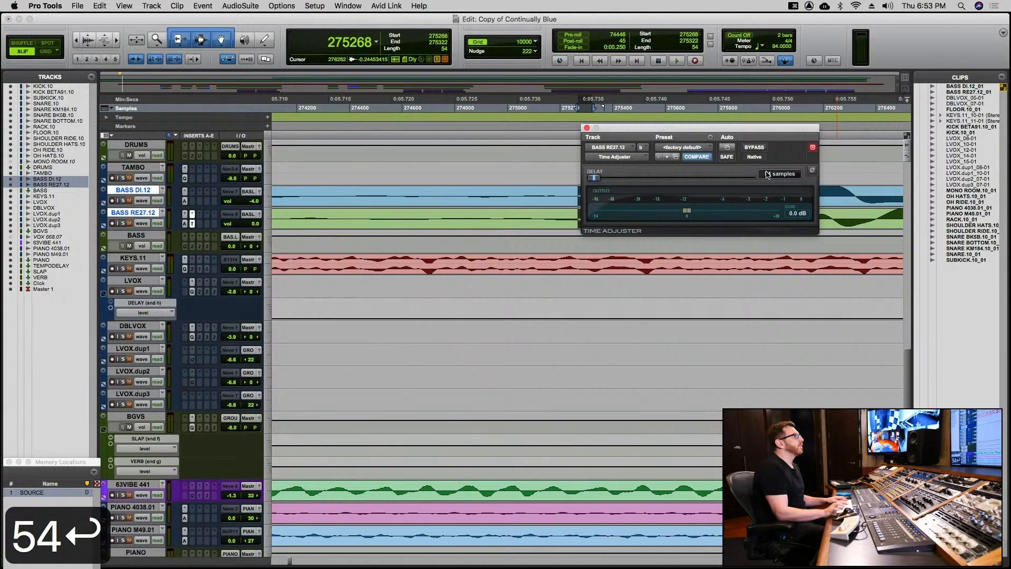
click(587, 128)
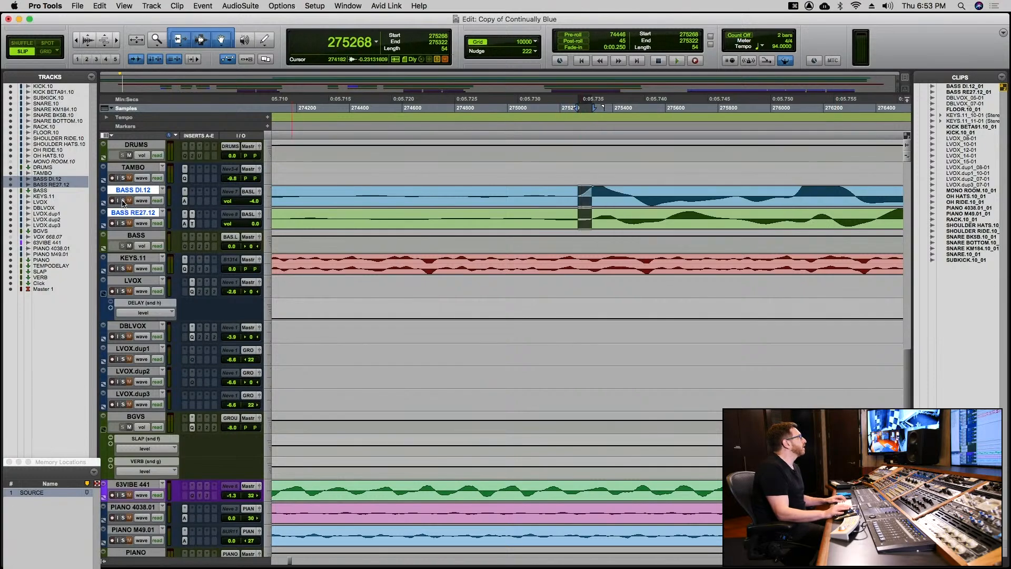
Disable the Auto-Align inserts on both bass tracks and briefly play the mix, placing the edit cursor at sample 274262.
ctrl+alt+shift+super+click(185, 224)
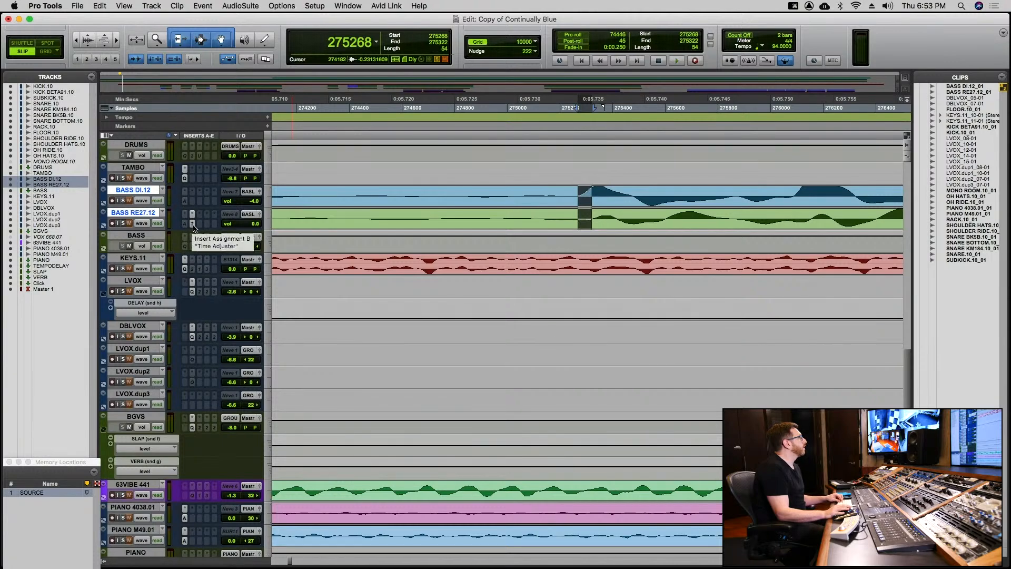
key(space)
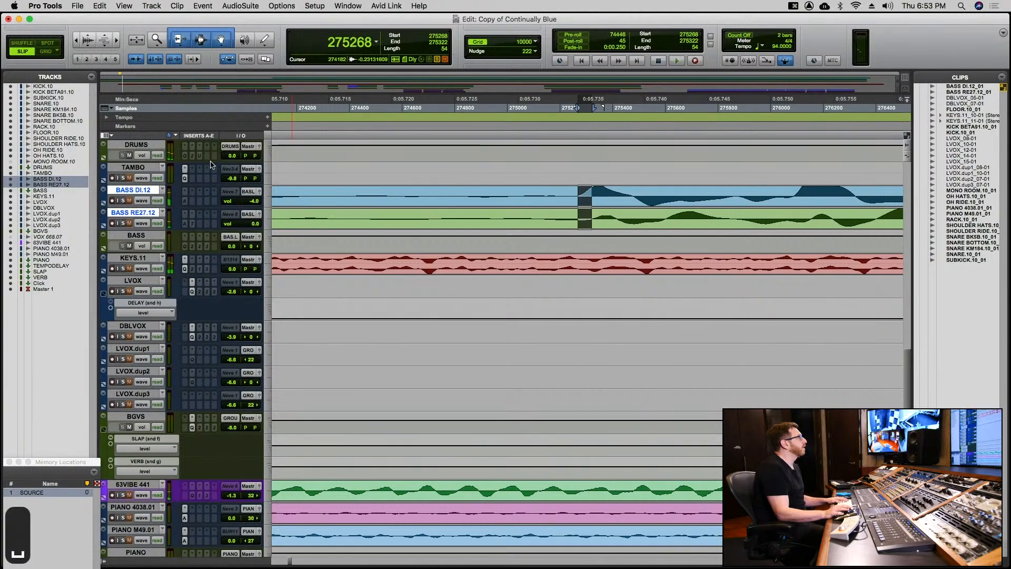
click(313, 196)
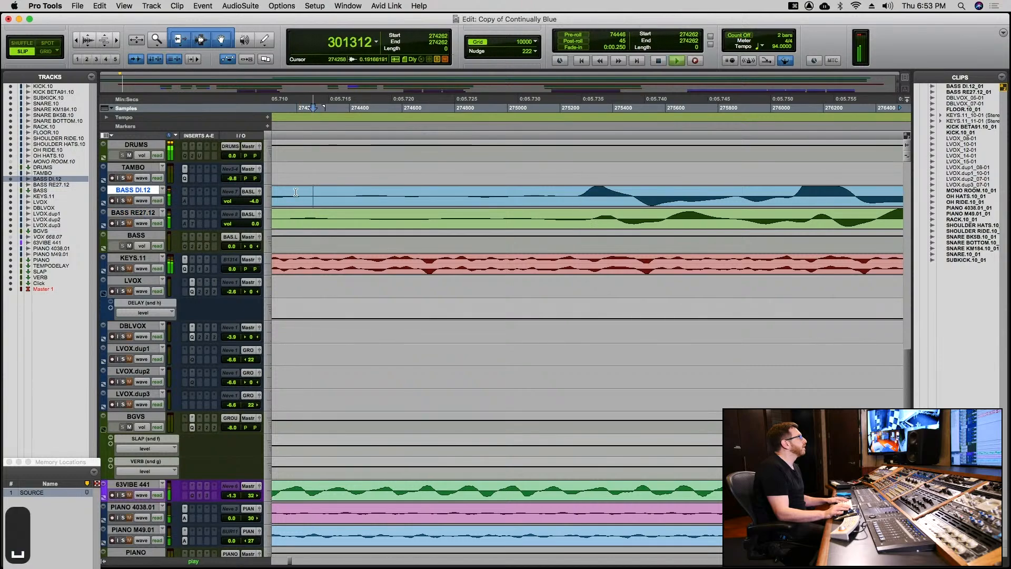
key(space)
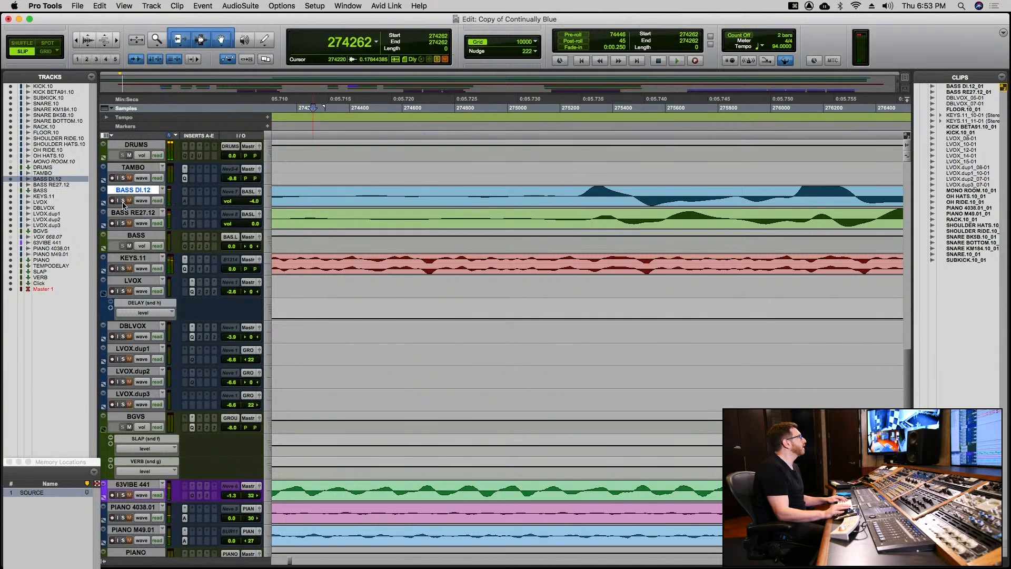
Solo the BASS RE27.12 and BASS DI.12 tracks and play them together.
click(123, 223)
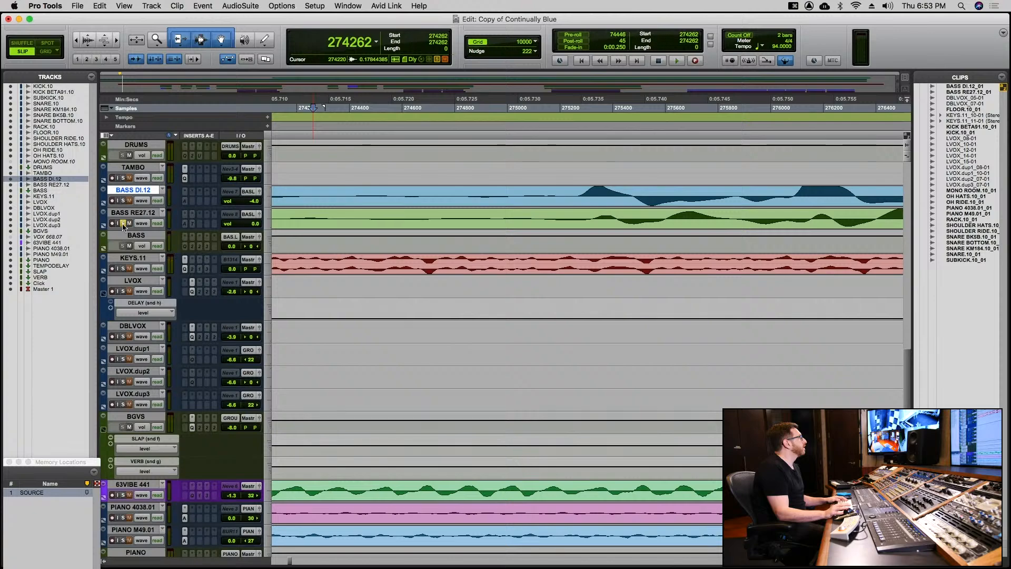
key(space)
click(123, 201)
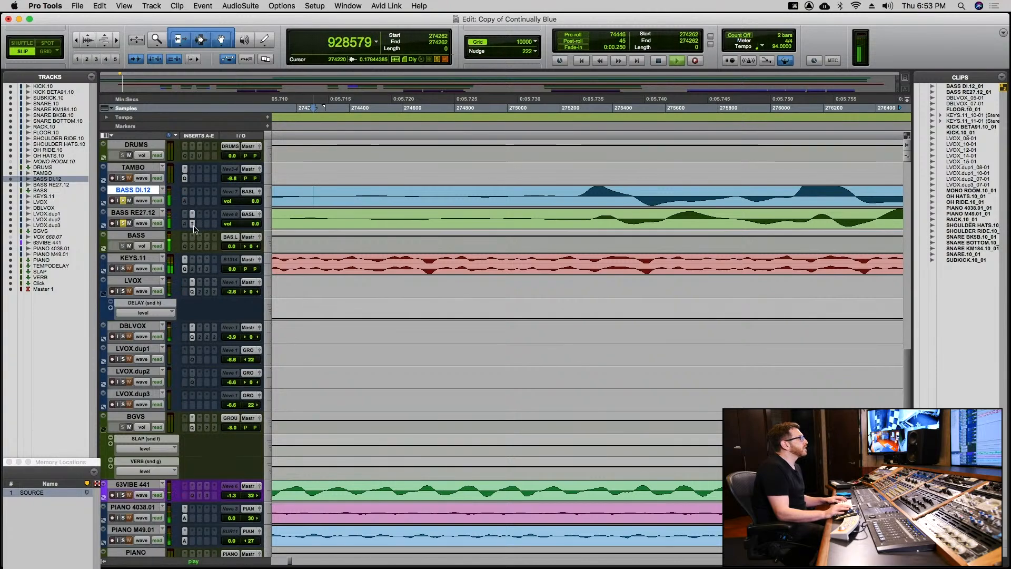
Move the Time Adjuster insert to the BASS DI.12 track and audition the soloed basses again.
key(space)
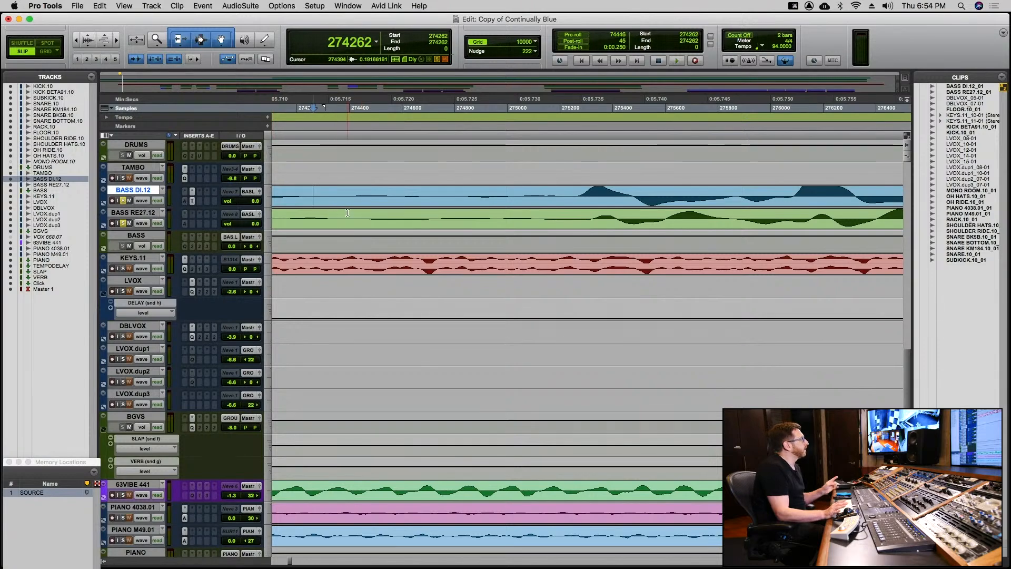
key(space)
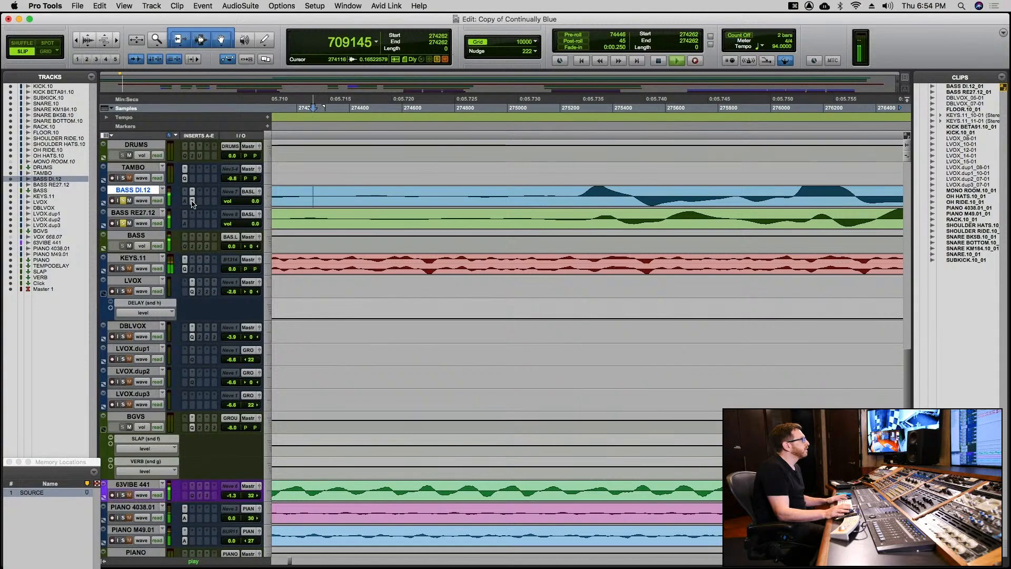
key(space)
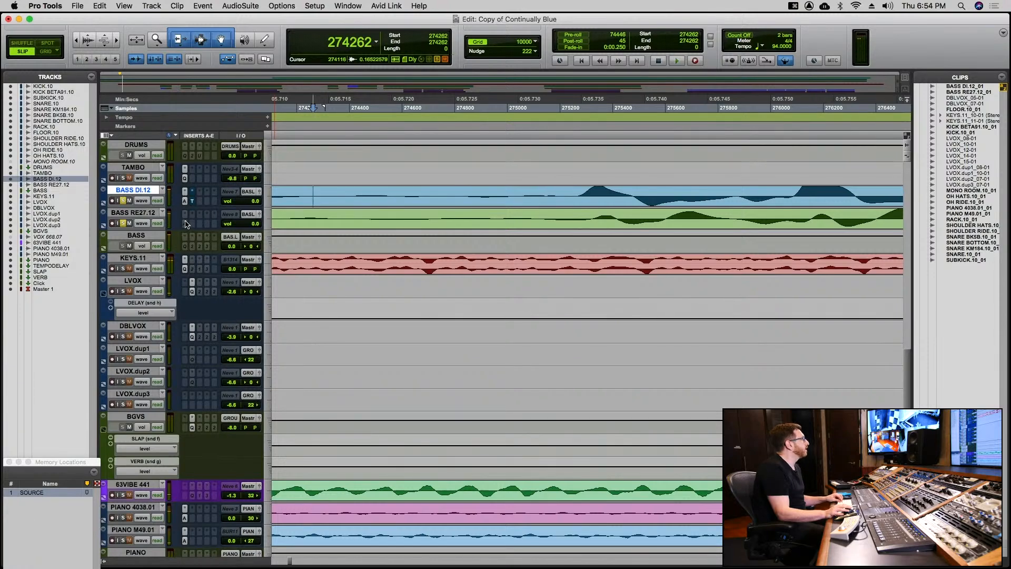
Re-enable Auto-Align on the bass tracks in place of Time Adjuster and review its settings on both tracks.
click(185, 224)
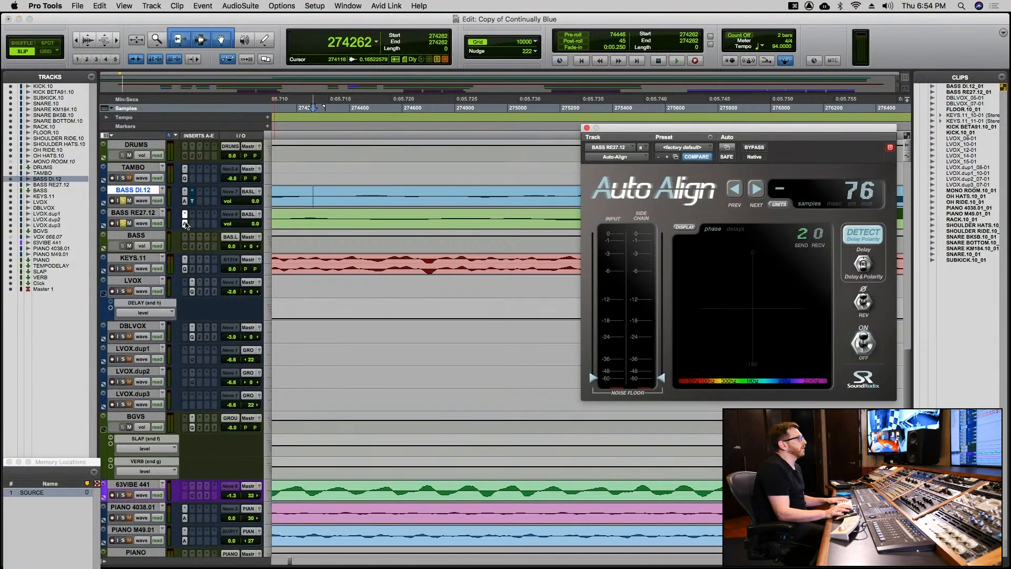
click(193, 201)
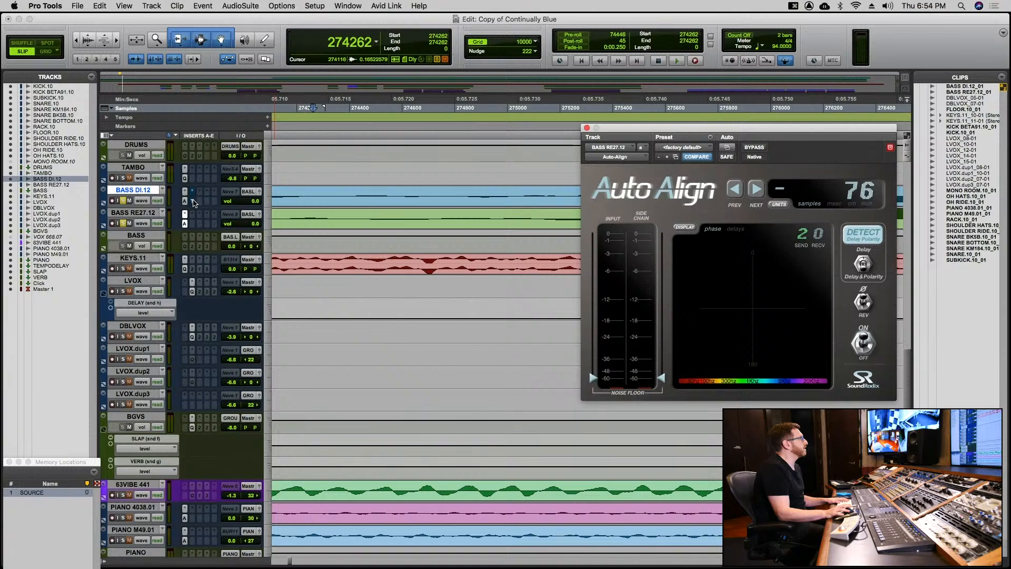
click(193, 201)
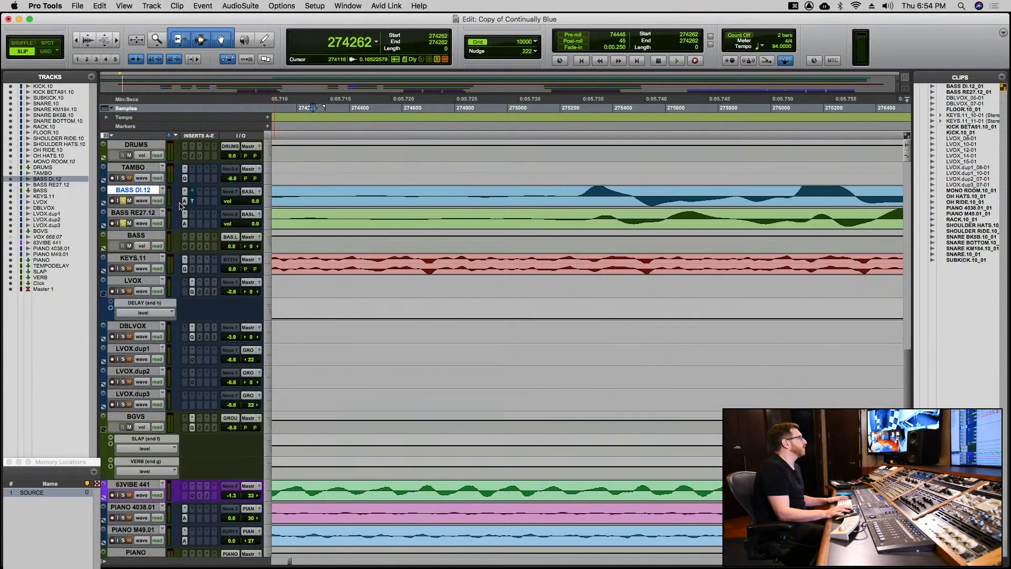
click(185, 201)
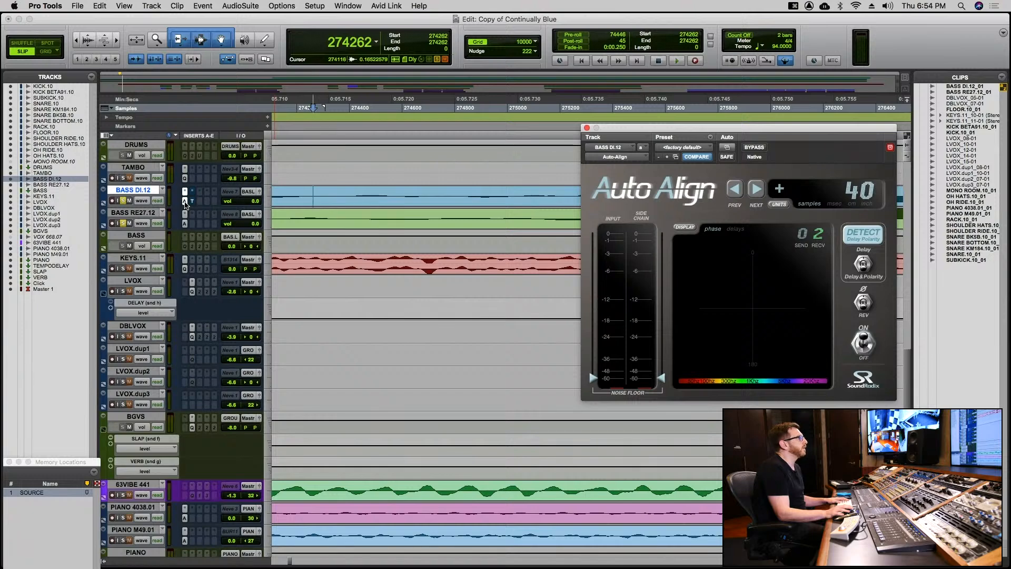
click(185, 202)
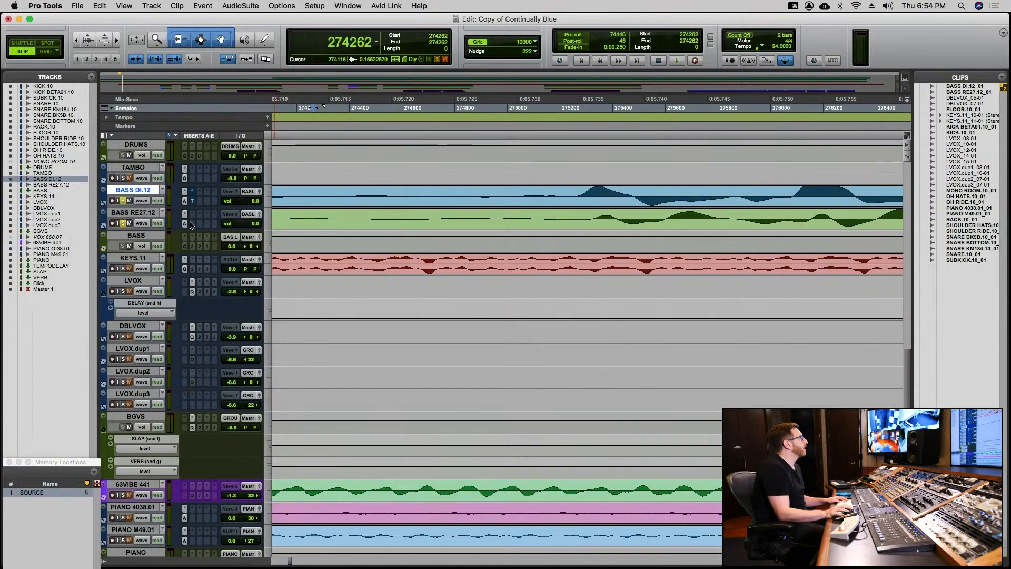
Play the soloed basses, trigger Auto-Align's detection on BASS RE27.12, then close the plug-in and stop playback.
click(185, 223)
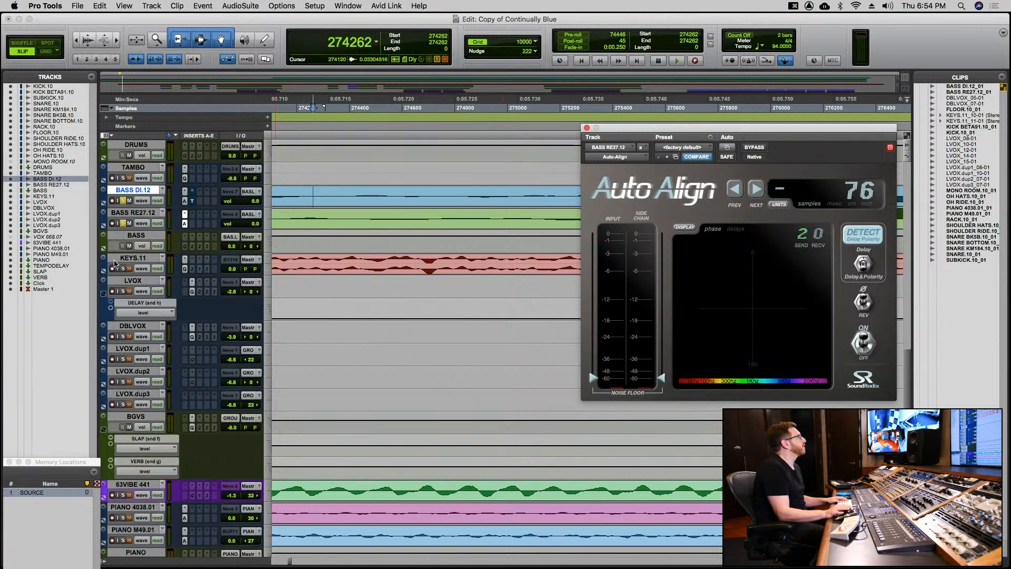
key(space)
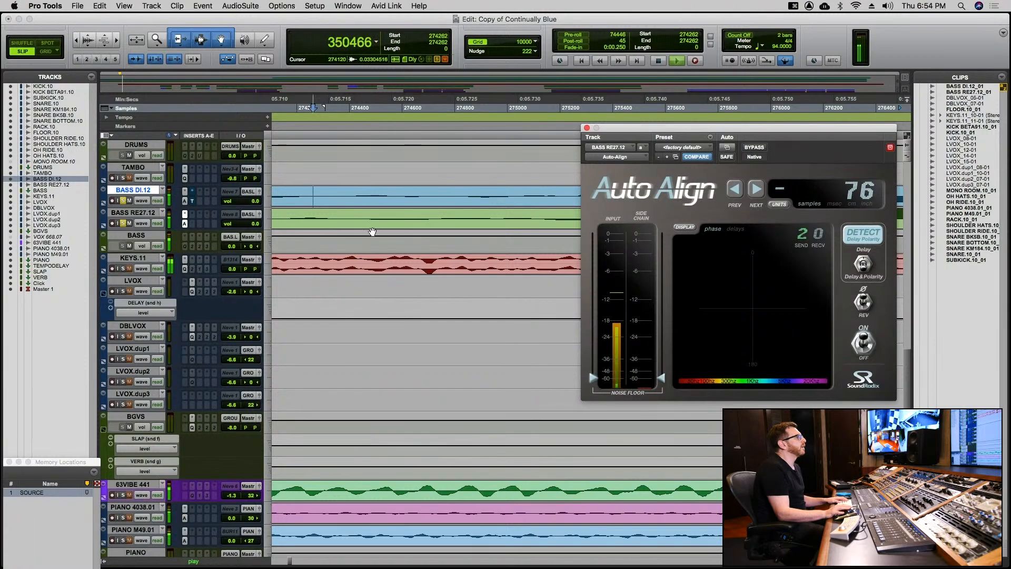
click(868, 235)
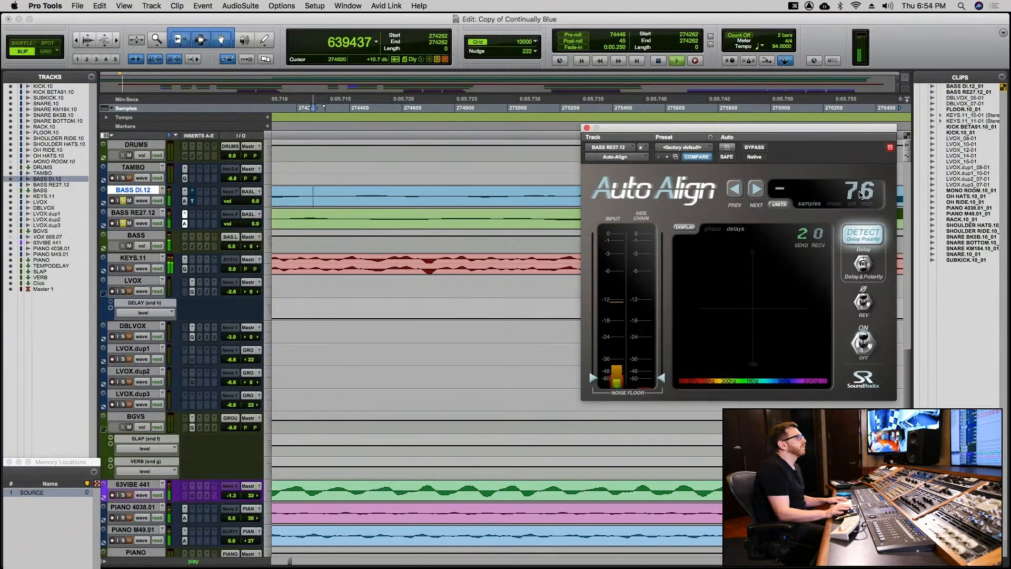
click(587, 127)
key(space)
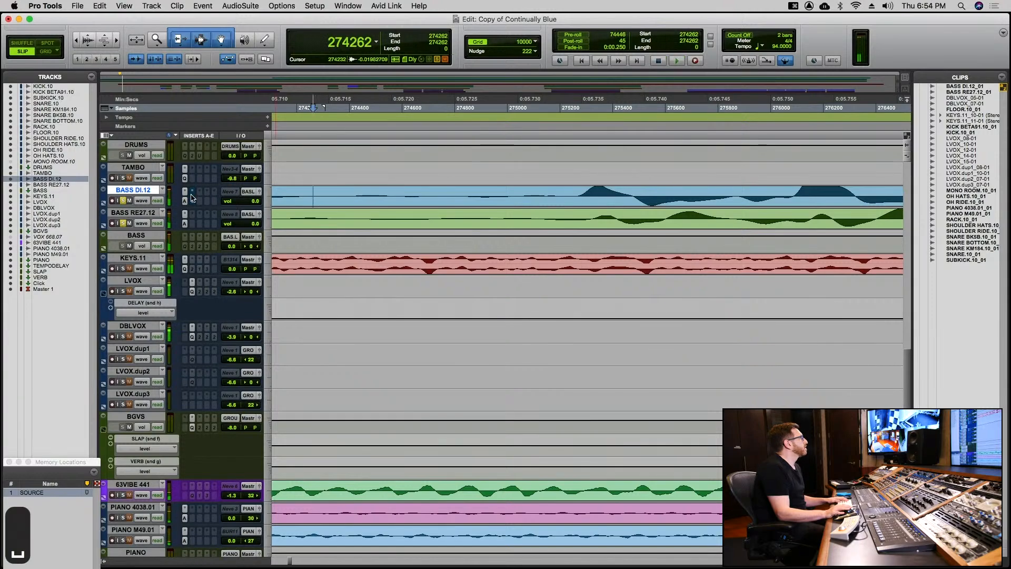
Switch the bass tracks from Auto-Align to the Time Adjuster on BASS DI.12 and audition the soloed basses.
click(185, 202)
click(185, 201)
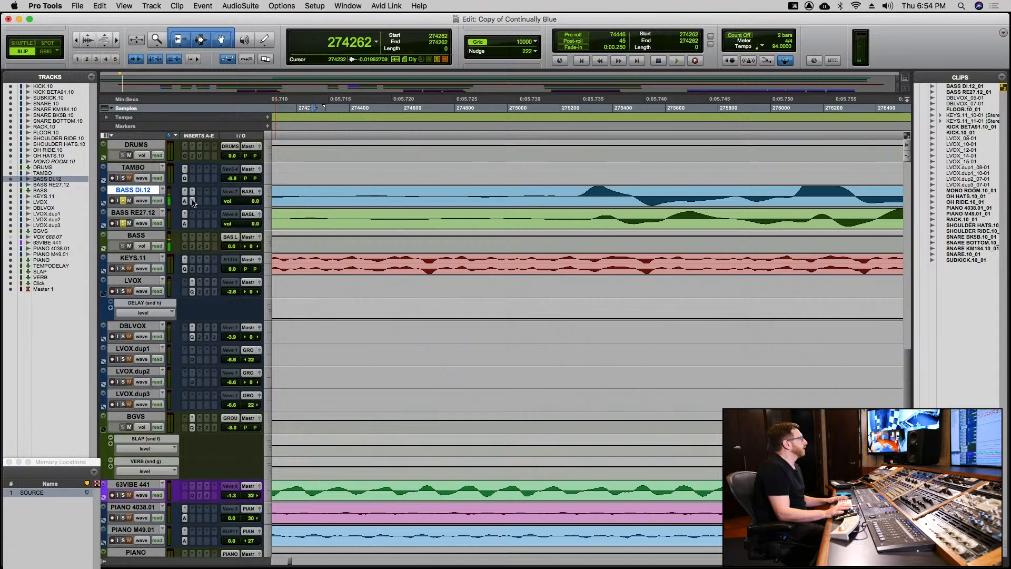
key(super+bracketleft)
key(super+bracketleft)
key(super+bracketleft)
key(super+bracketleft)
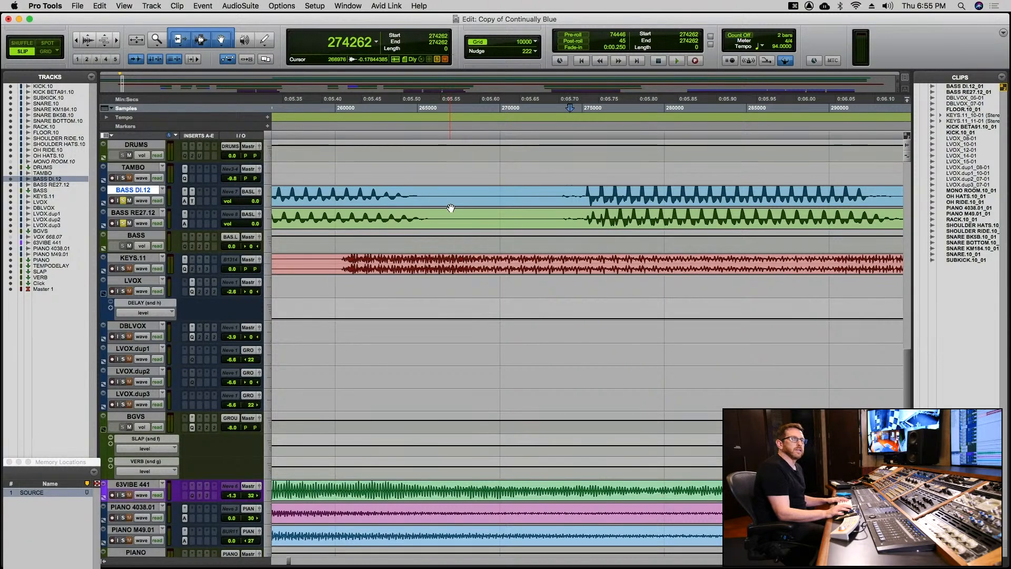
key(space)
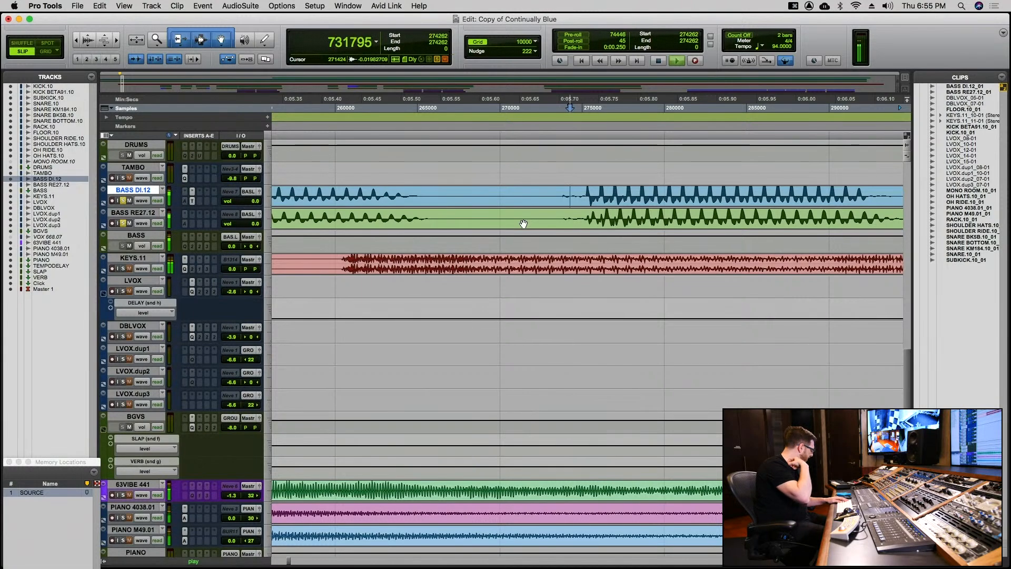
key(space)
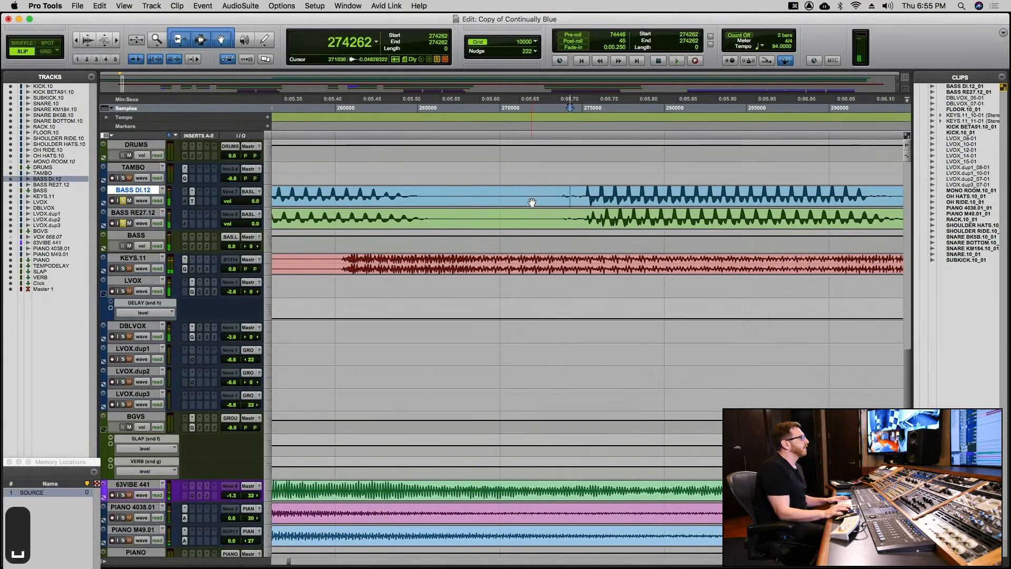
Place the edit cursor at the start of the first bass note near the SOURCE marker, at sample 245248.
scroll(543, 188, down, 2)
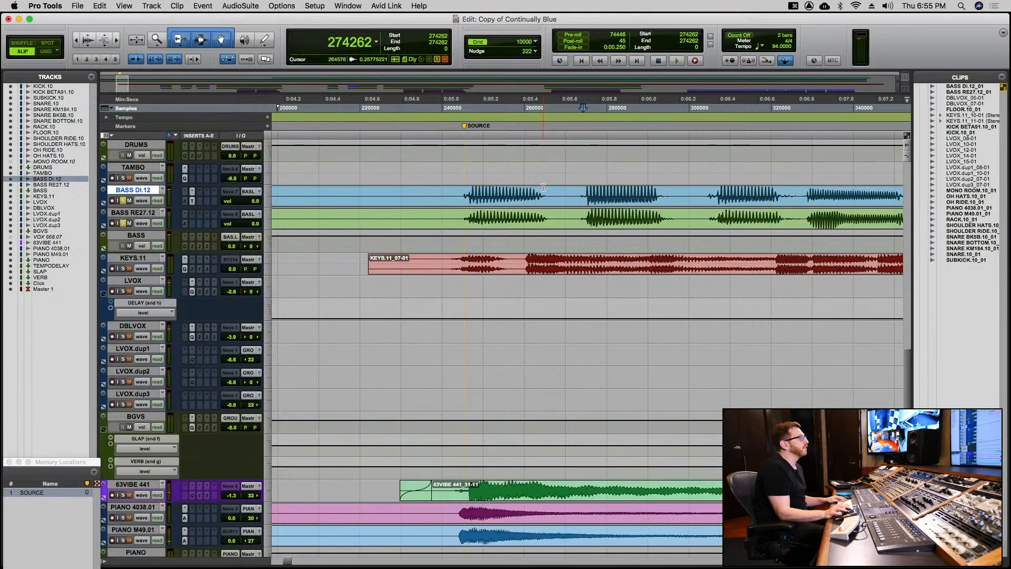
scroll(543, 187, down, 1)
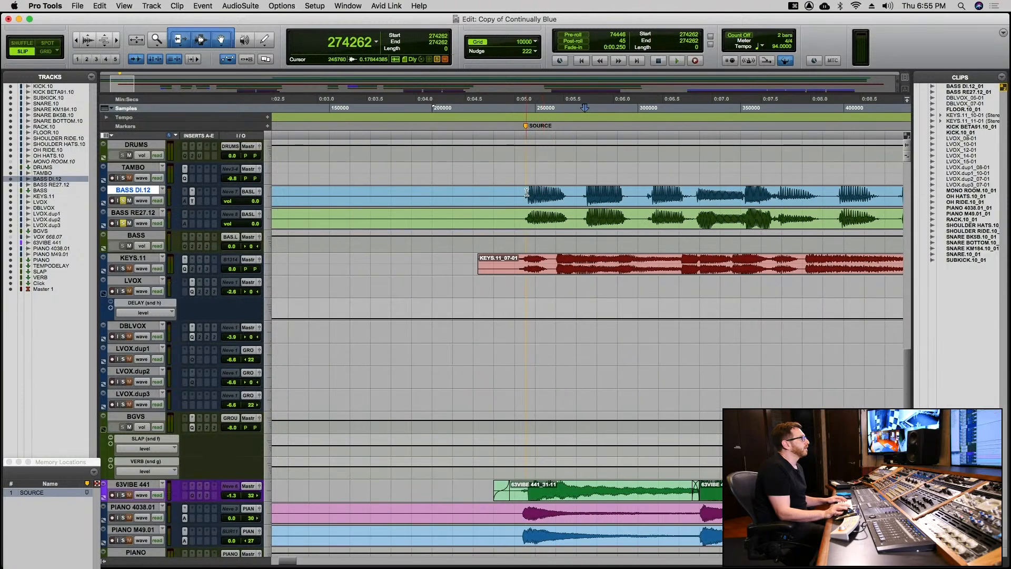
click(525, 192)
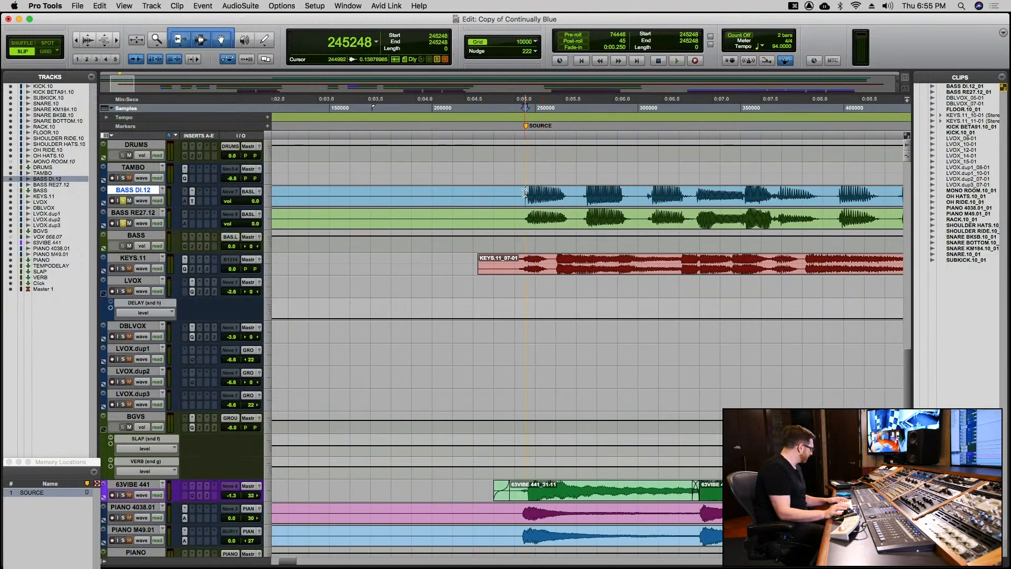
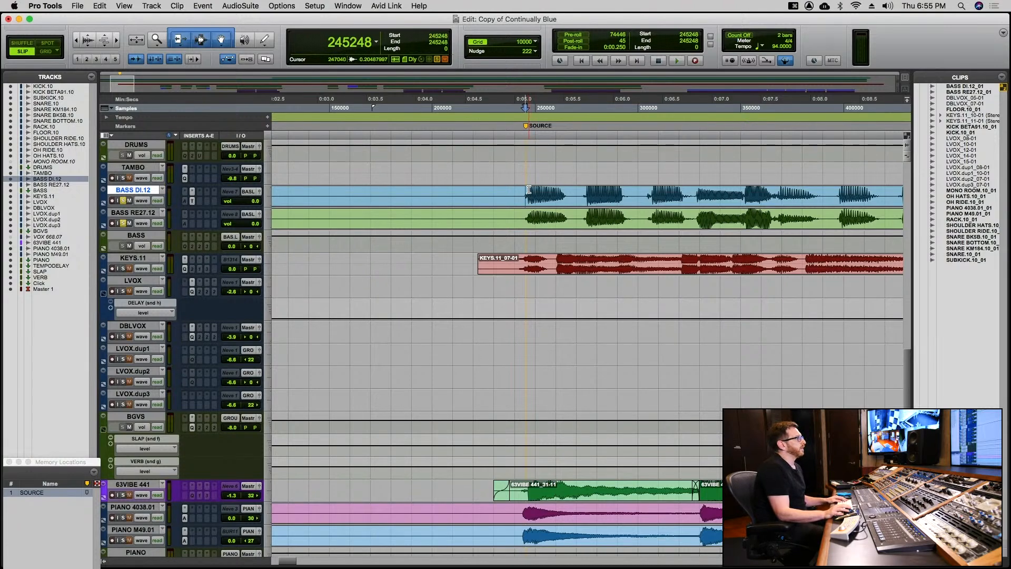
Examine the first bass note closely on both tracks around sample 247040, just after the SOURCE marker.
click(529, 190)
key(super+bracketright)
key(super+bracketright)
key(super+bracketright)
key(super+bracketright)
key(super+bracketright)
key(super+bracketright)
key(super+bracketright)
key(super+bracketright)
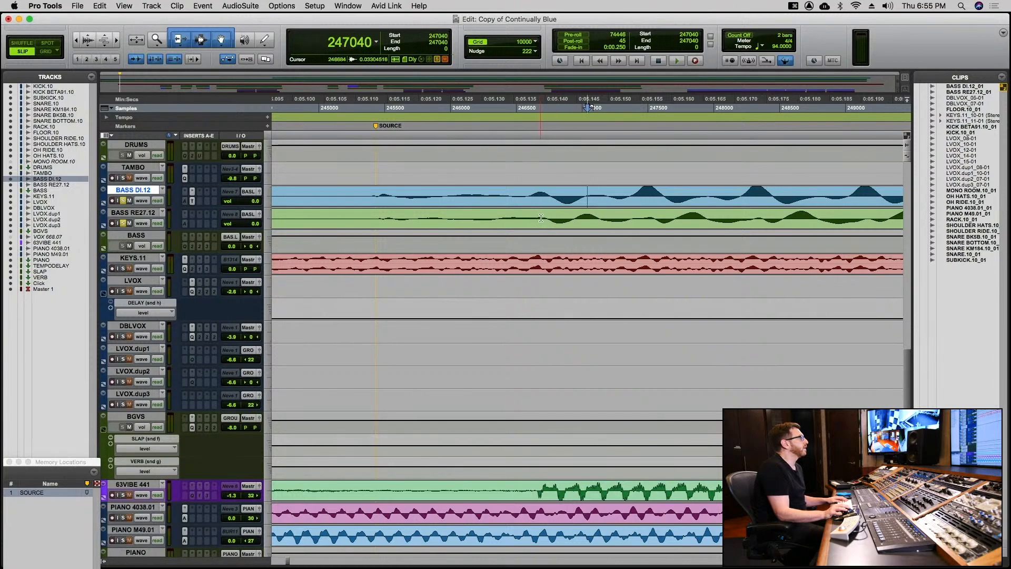
Increase the waveform height and play the soloed basses from sample 246560 on BASS RE27.12.
key(super+alt+bracketright)
key(super+alt+bracketright)
key(super+alt+bracketright)
key(super+alt+bracketright)
key(super+alt+bracketleft)
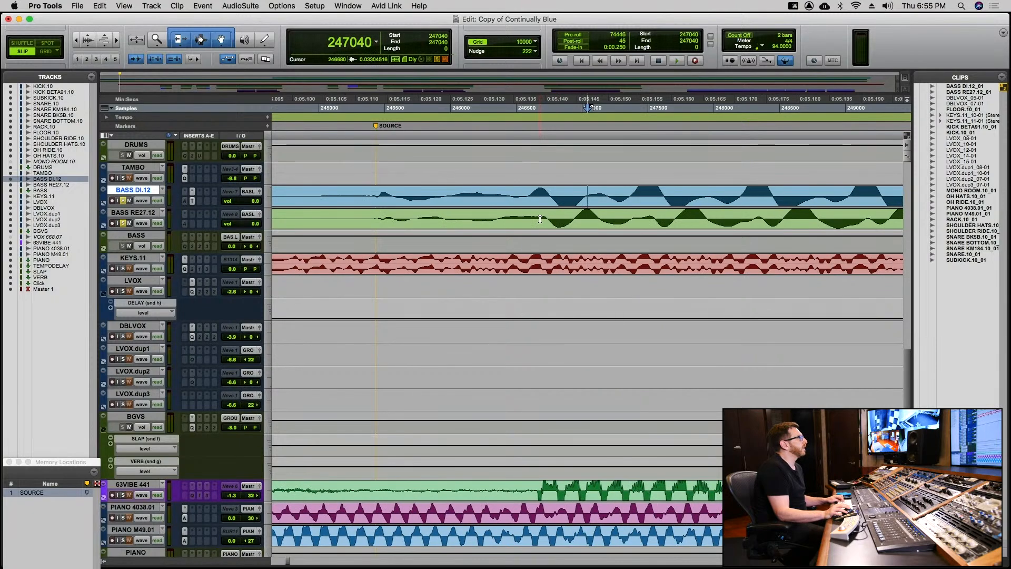
click(524, 215)
key(space)
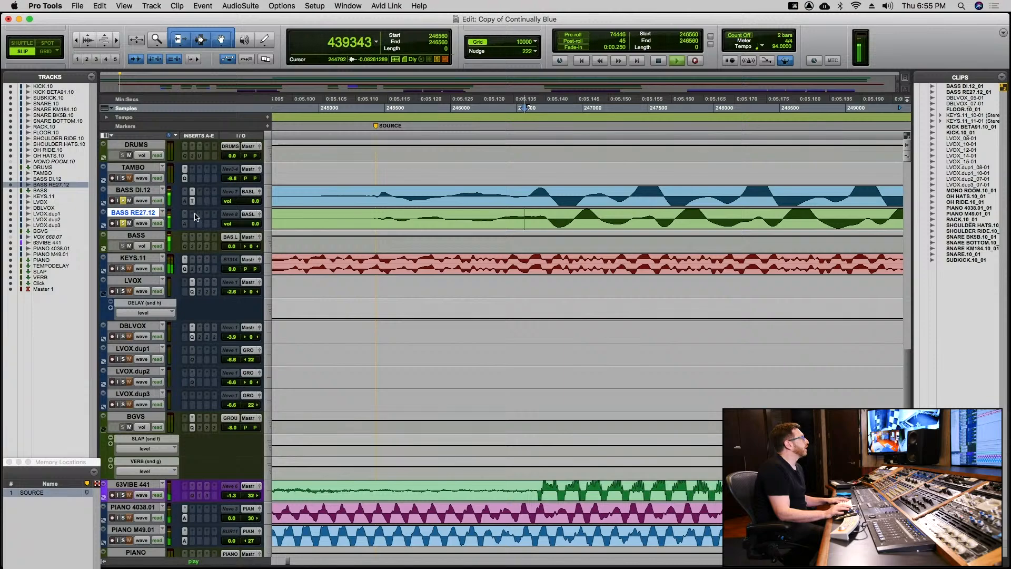
Stop playback, try moving the BASS DI.12 clip slightly later in time, and undo the move.
key(space)
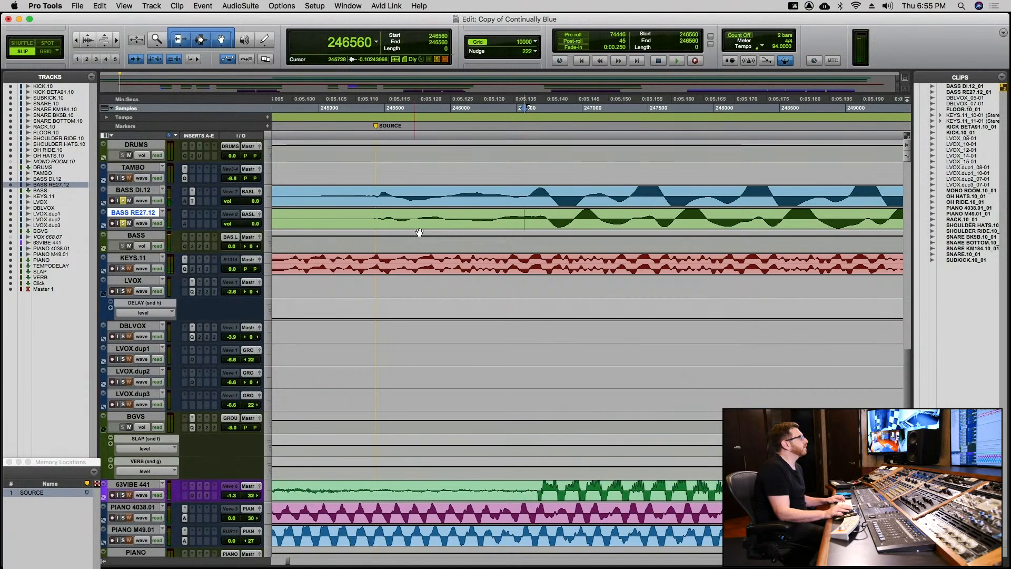
drag(410, 205, 431, 203)
key(super+z)
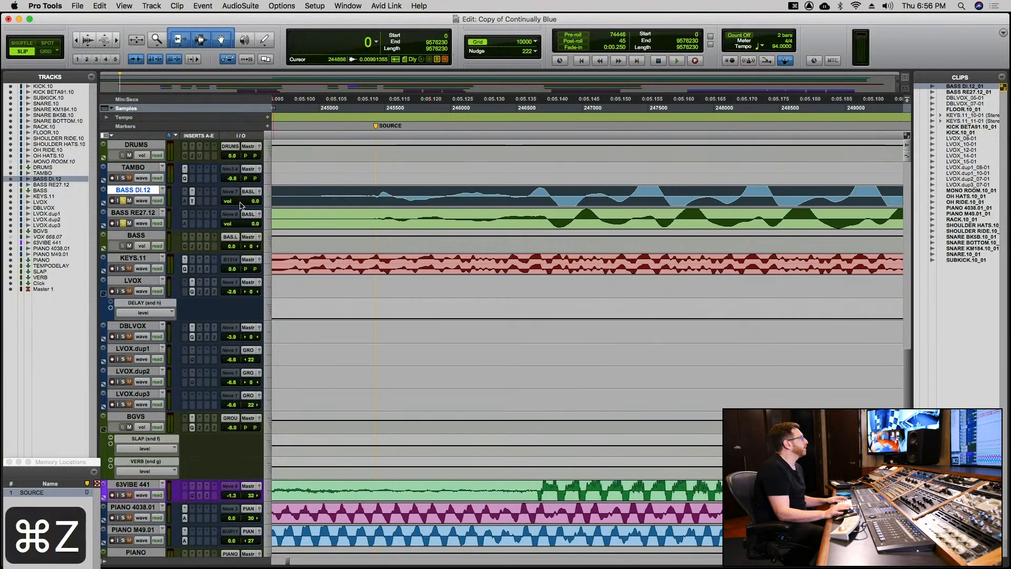
Insert a mono EQ3 1-Band on the BASS RE27.12 track and invert its input polarity.
click(195, 223)
mouse_move(194, 220)
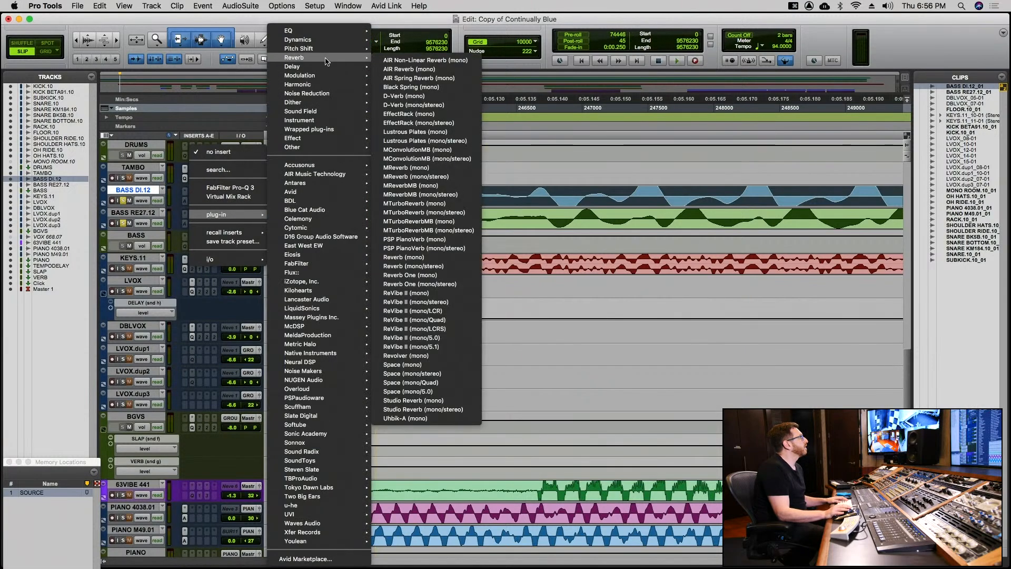
mouse_move(326, 32)
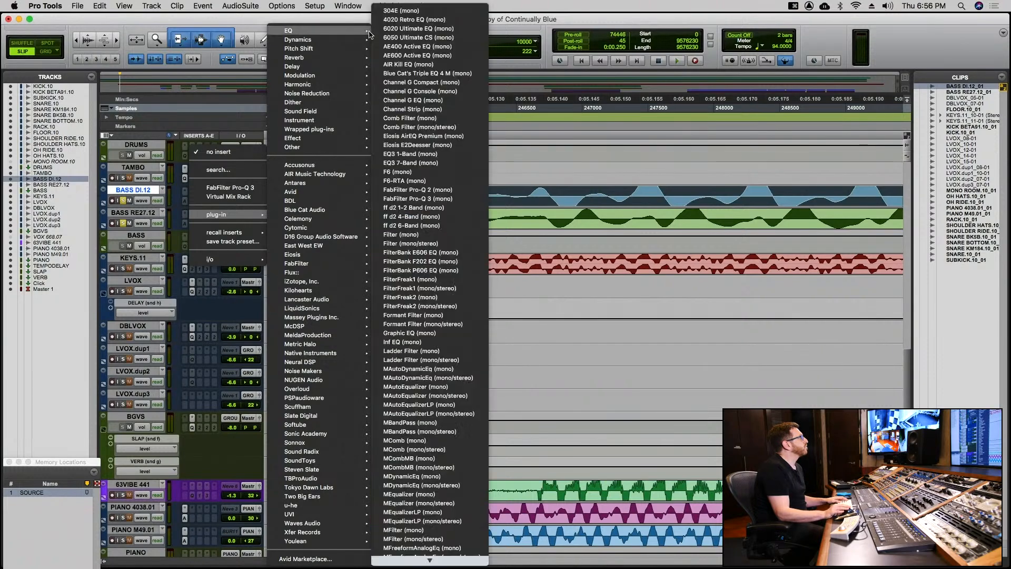
click(398, 156)
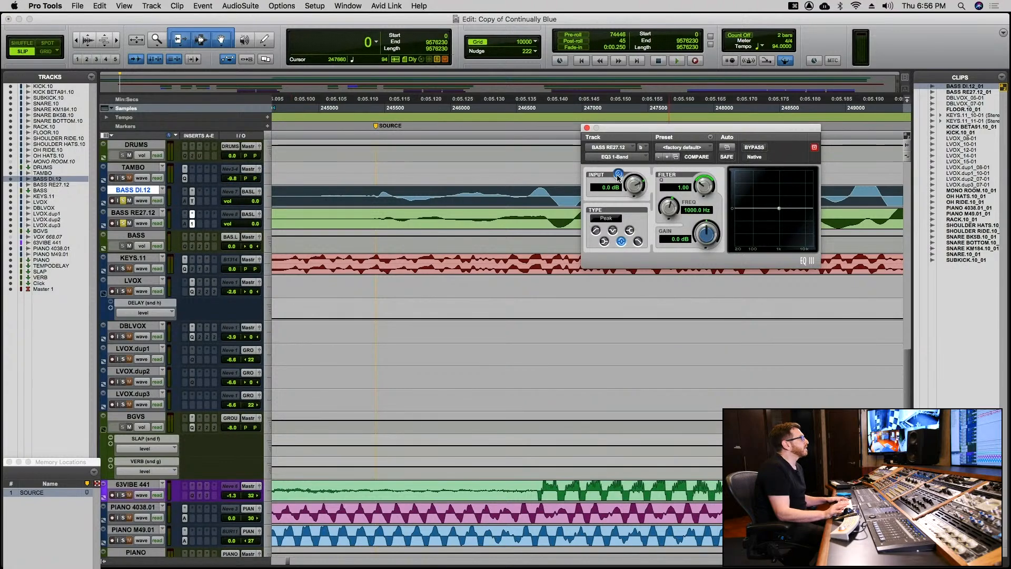
Audition the soloed basses from sample 245356 with the RE27 polarity inverted and normal, and remove the EQ.
key(space)
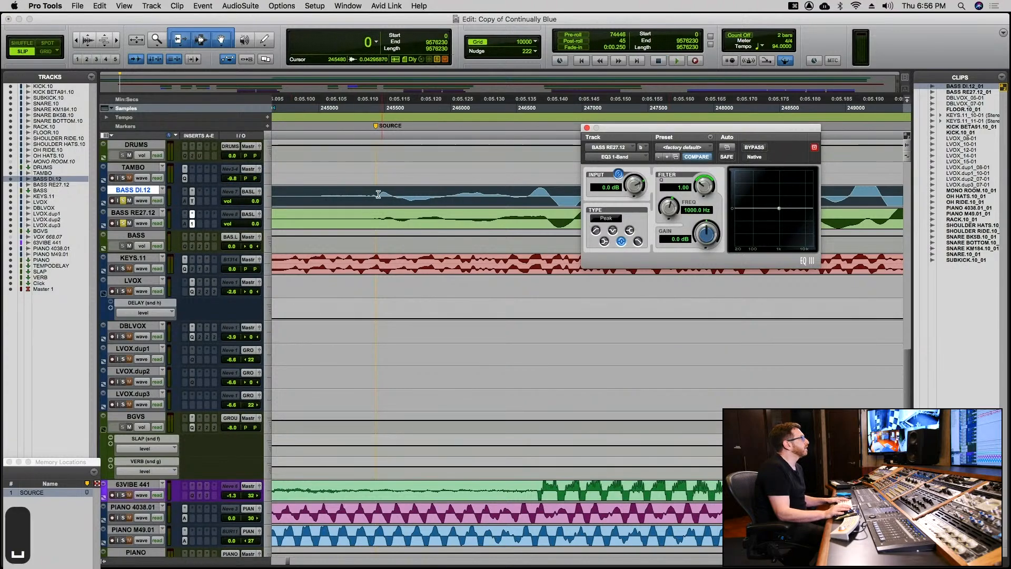
click(367, 193)
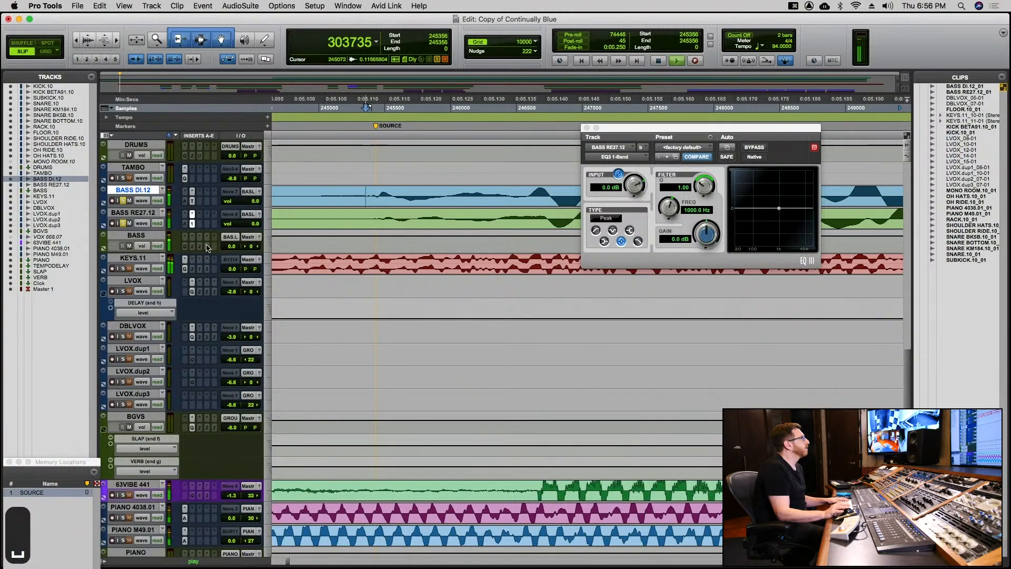
click(618, 175)
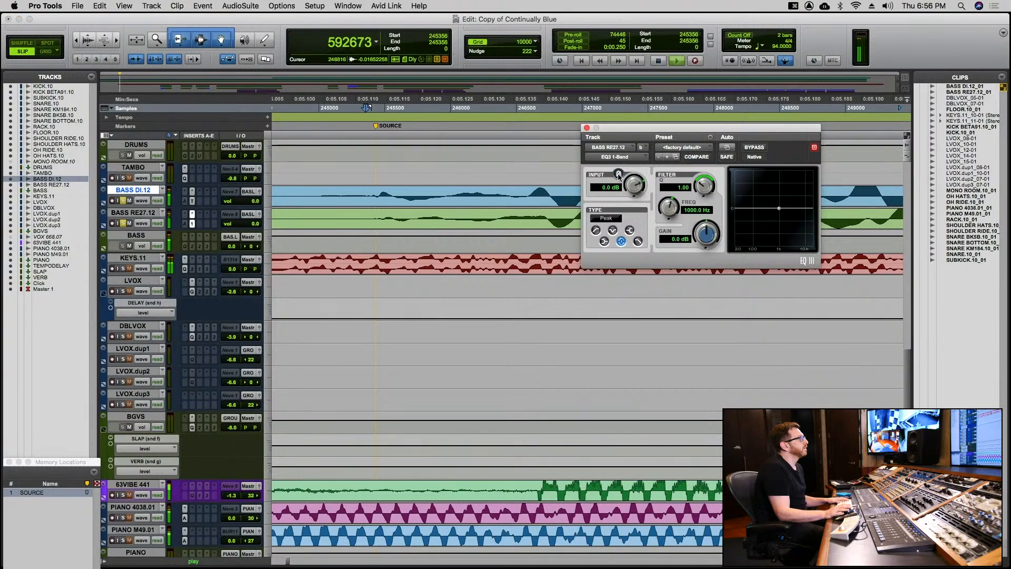
click(619, 176)
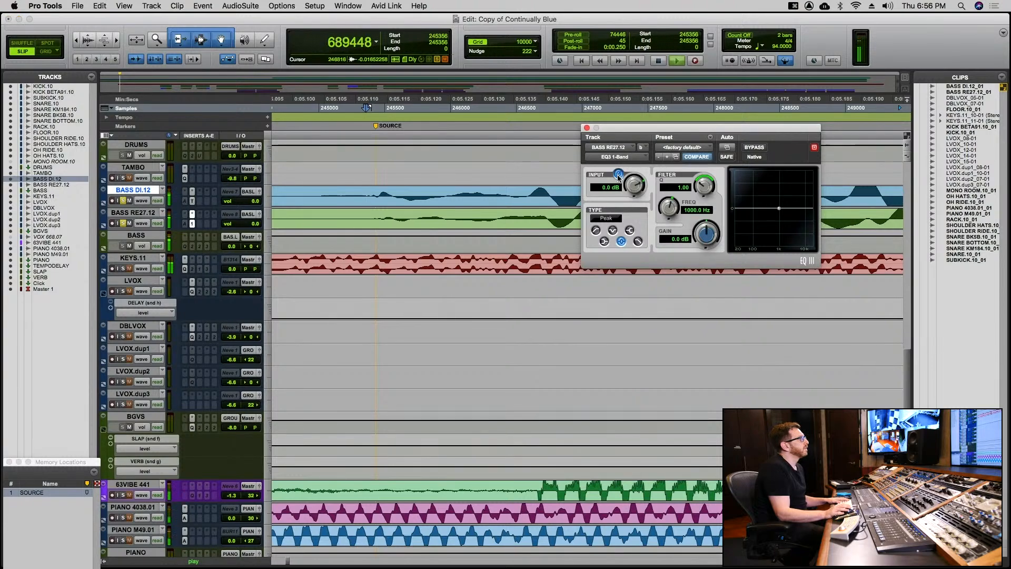
click(617, 177)
click(586, 128)
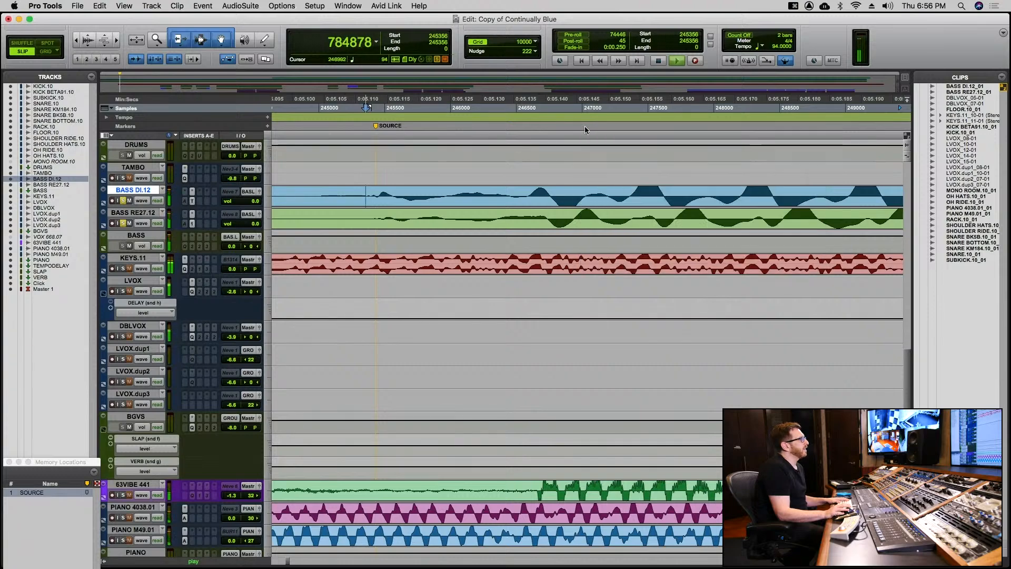
key(space)
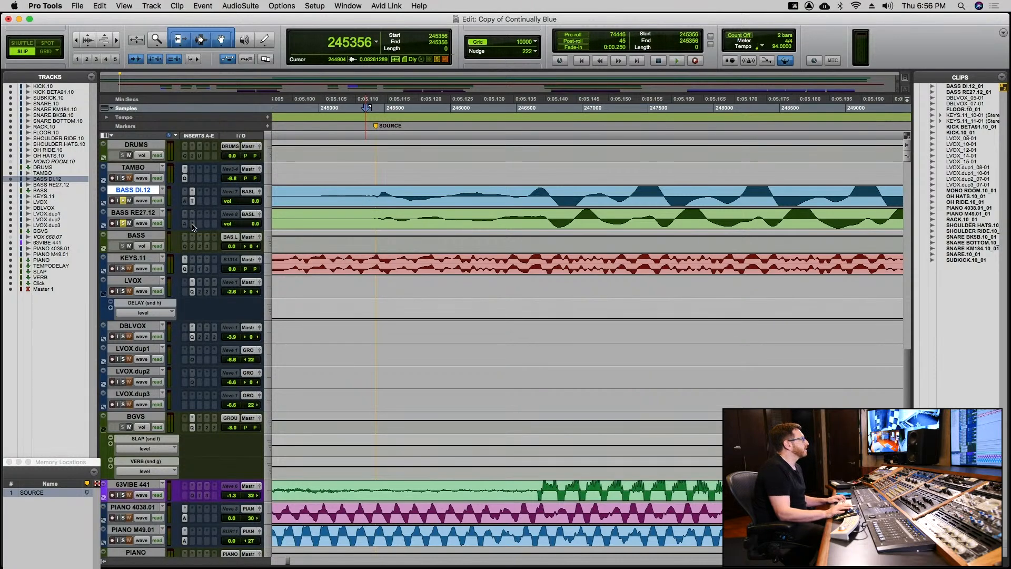
Play the soloed basses briefly from sample 239360, just before the first bass note.
key(super+bracketleft)
key(super+bracketleft)
key(super+bracketleft)
key(super+bracketleft)
key(super+bracketleft)
key(super+bracketleft)
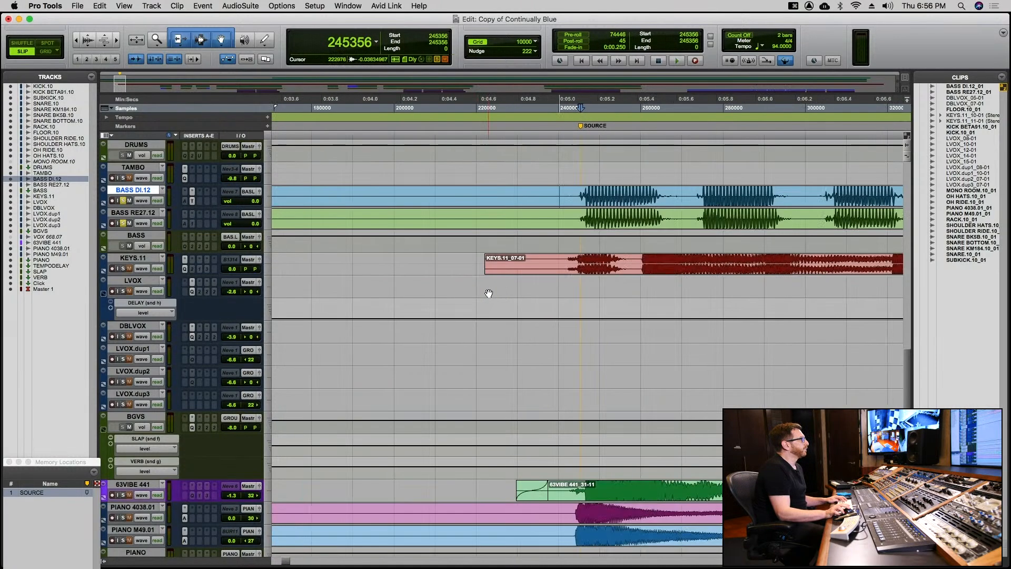
click(571, 189)
key(space)
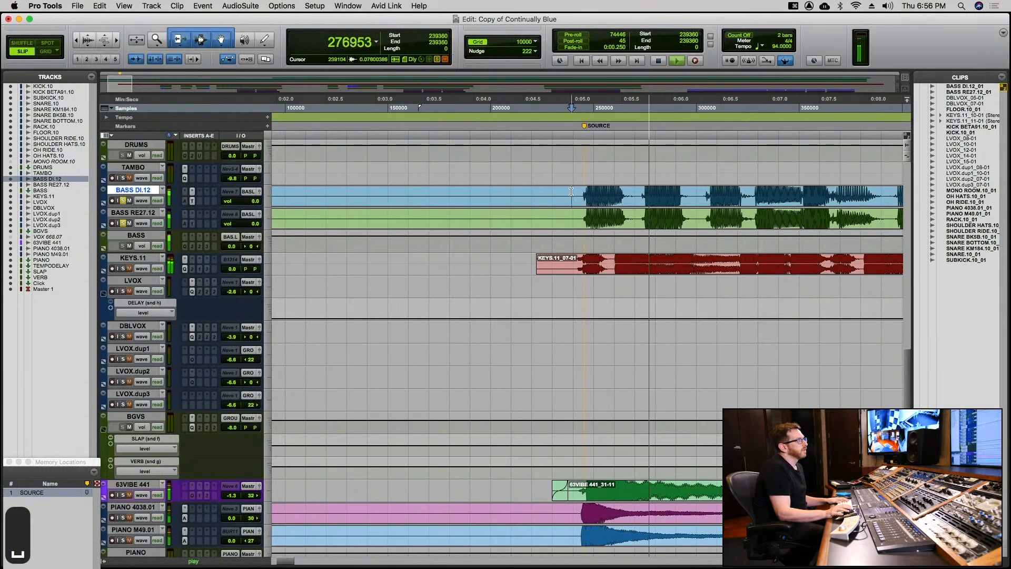
key(space)
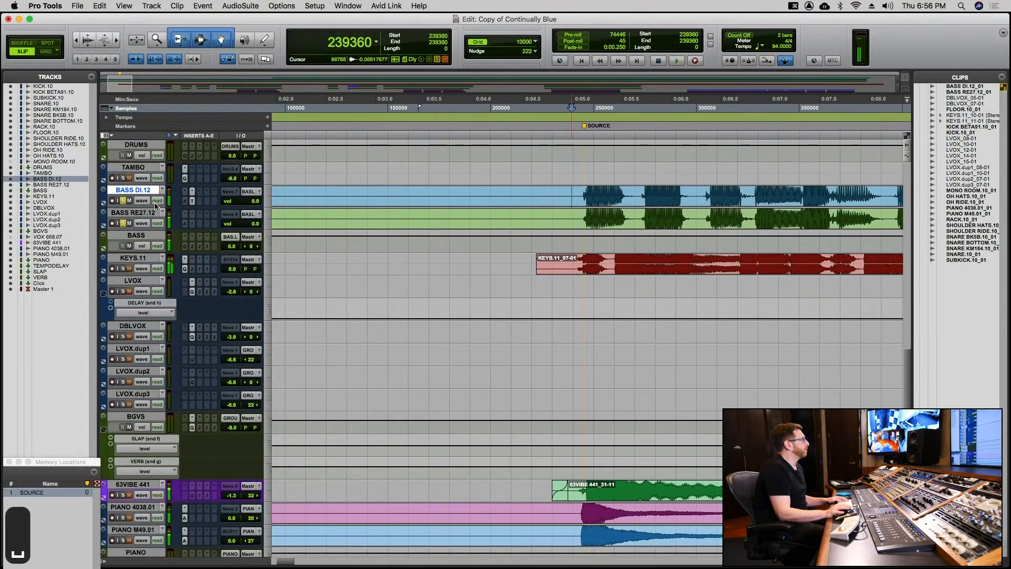
Unsolo both bass tracks and place the edit cursor at sample 158464 on KEYS.11.
click(124, 201)
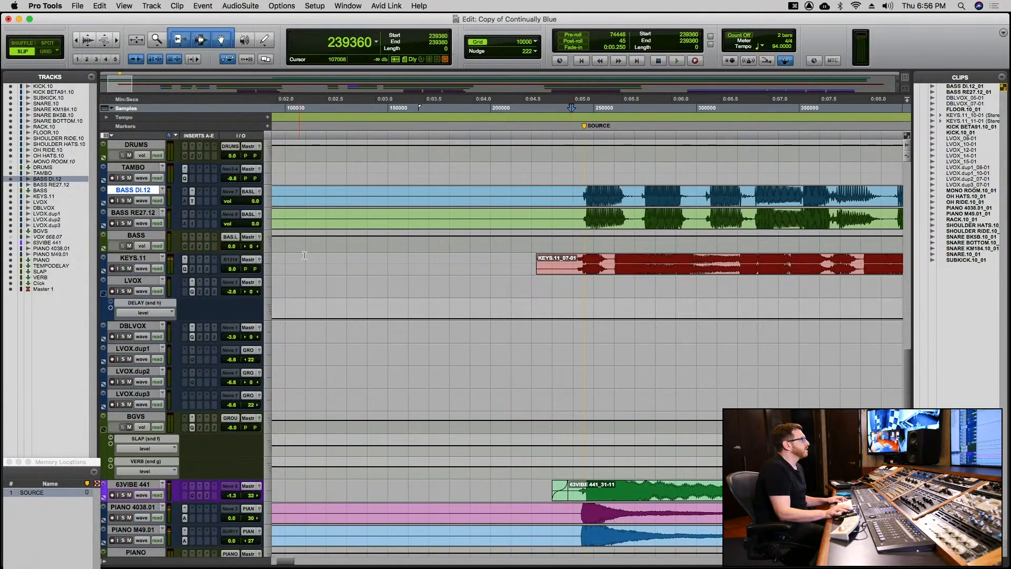
click(406, 268)
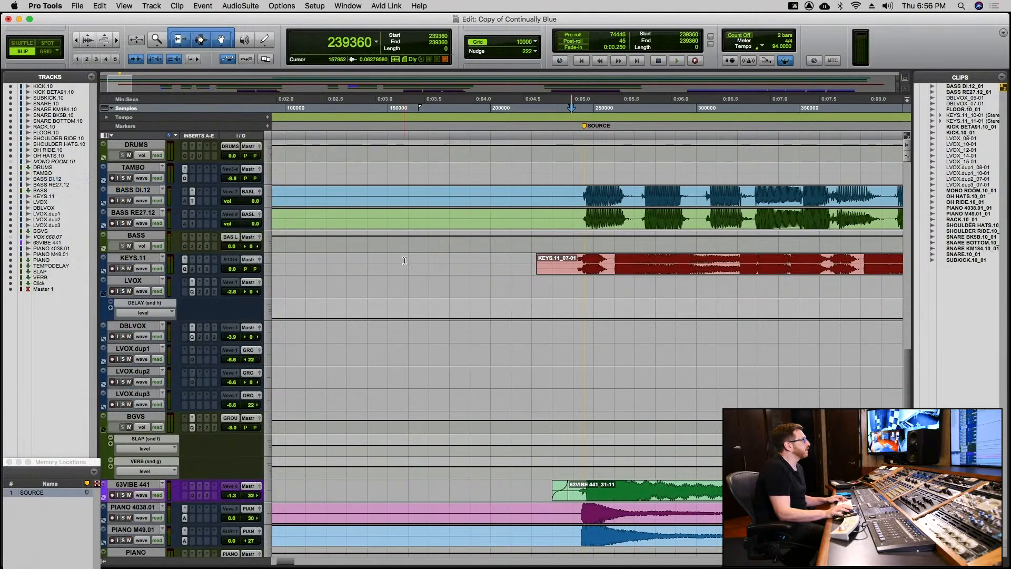
click(404, 261)
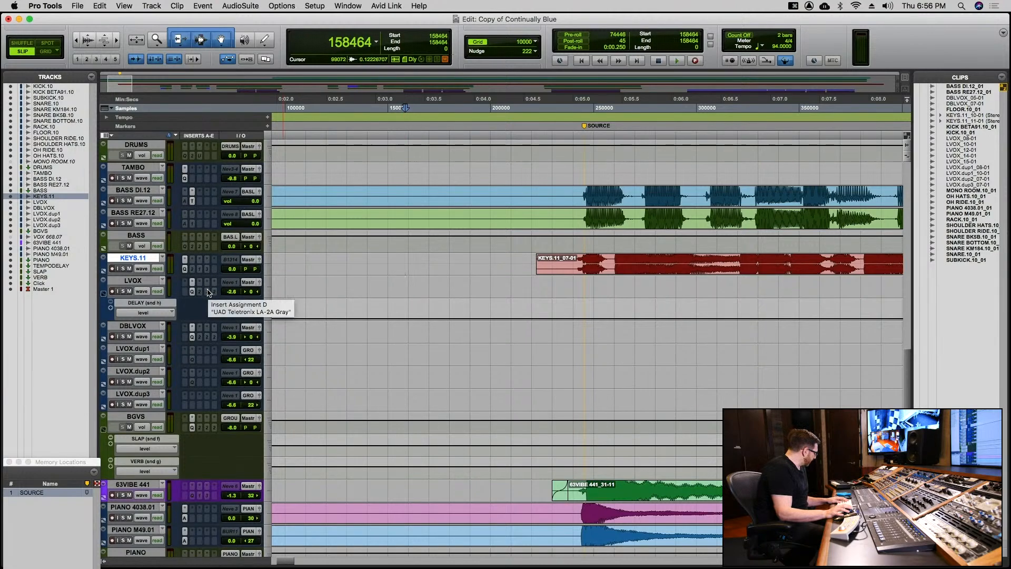
Locate the piano tracks and place the edit cursor at sample 225280 on PIANO 4038.01, before the first note.
scroll(208, 293, down, 4)
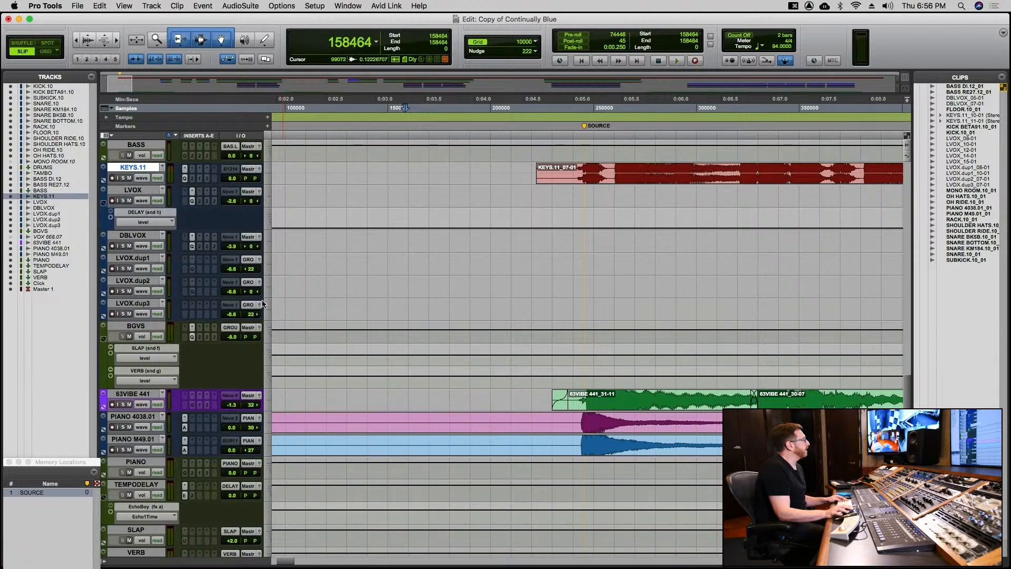
key(super+[)
key(super+[)
key(super+[)
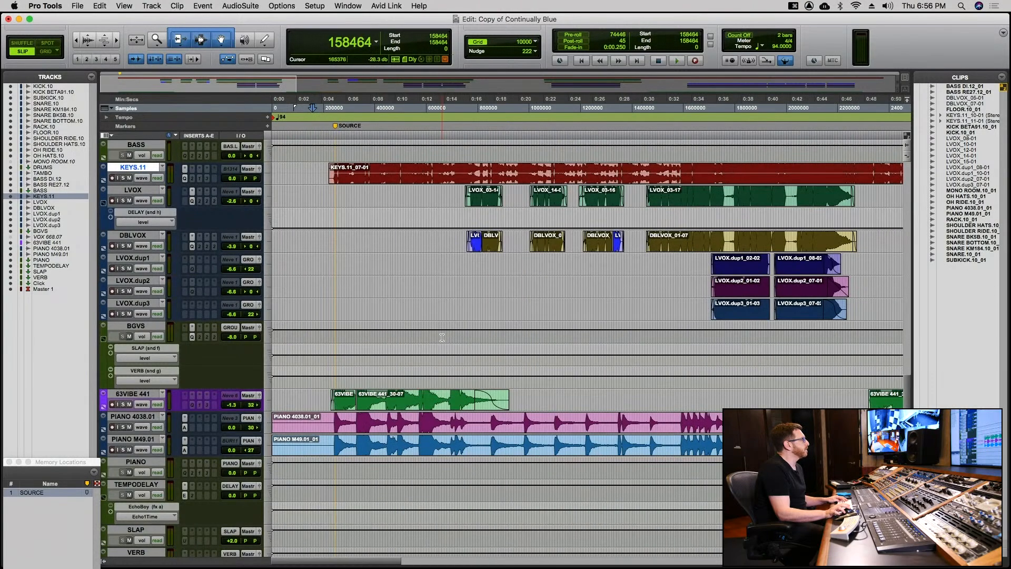
key(super+[)
key(super+])
key(super+])
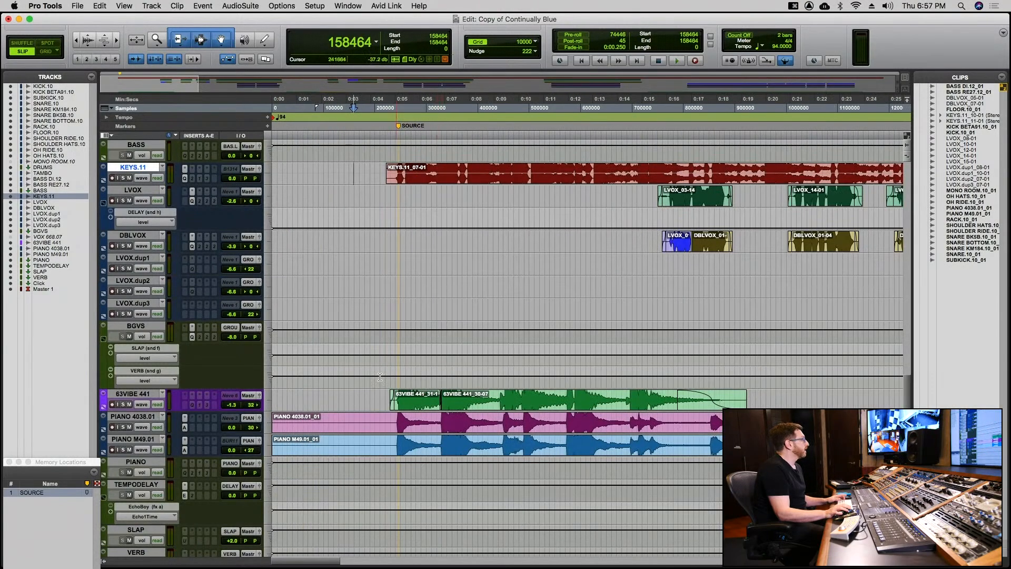
click(387, 418)
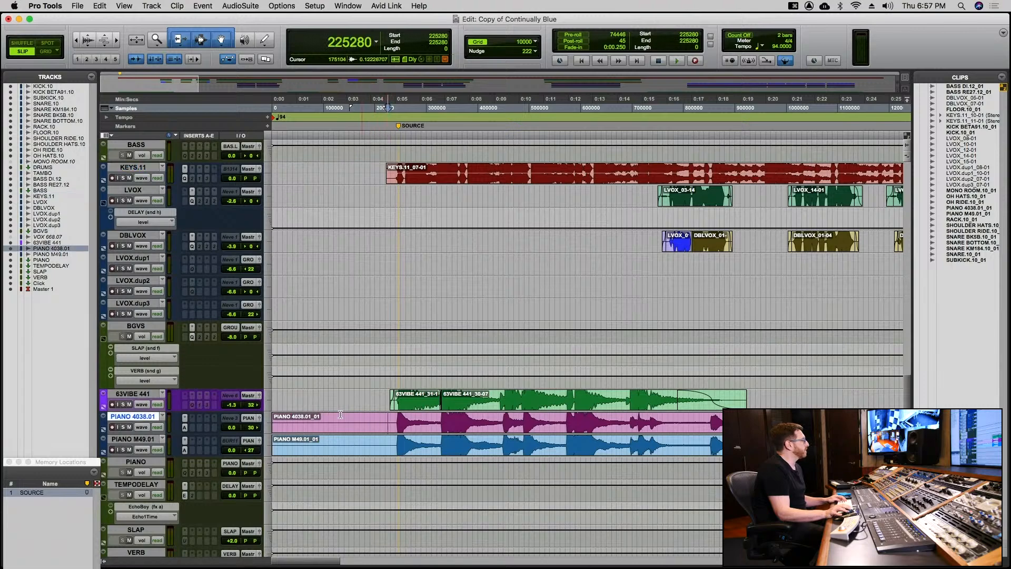
Solo PIANO M49.01, save the session, and audition the track from sample 221184.
click(122, 427)
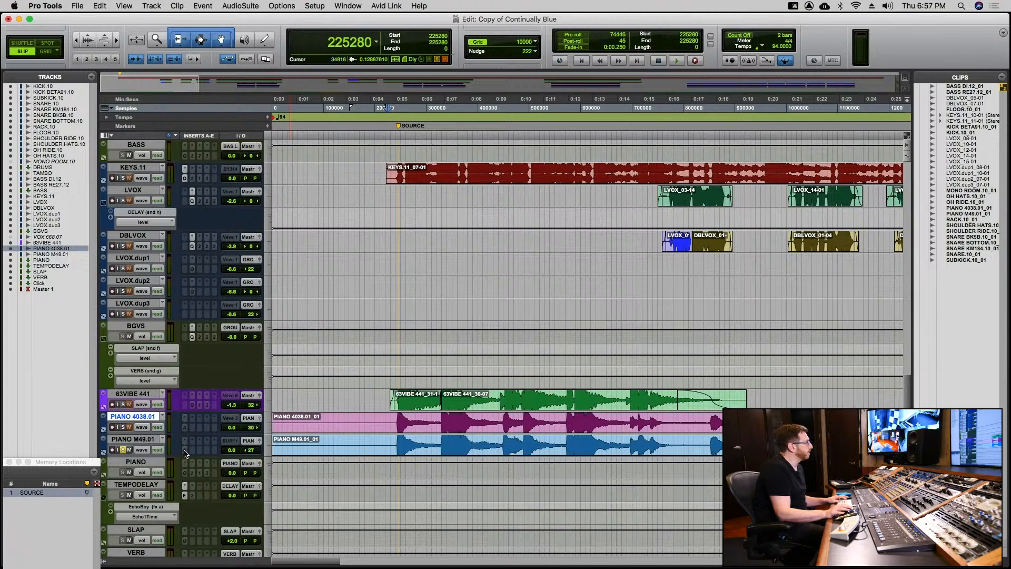
click(385, 417)
key(super+s)
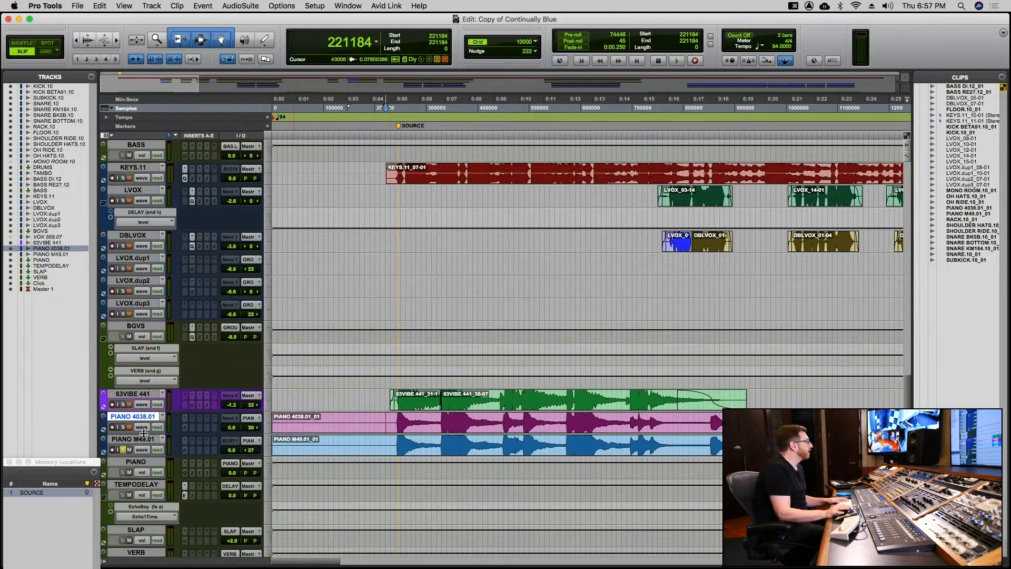
key(space)
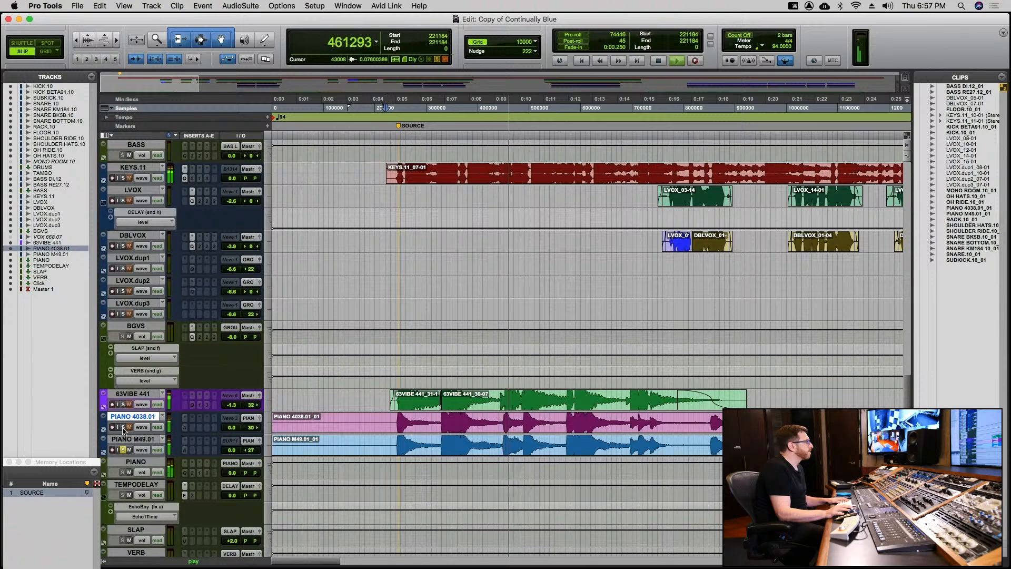
key(space)
Switch the solo to PIANO 4038.01, play from sample 221184, and add PIANO M49.01 to the solo.
click(123, 427)
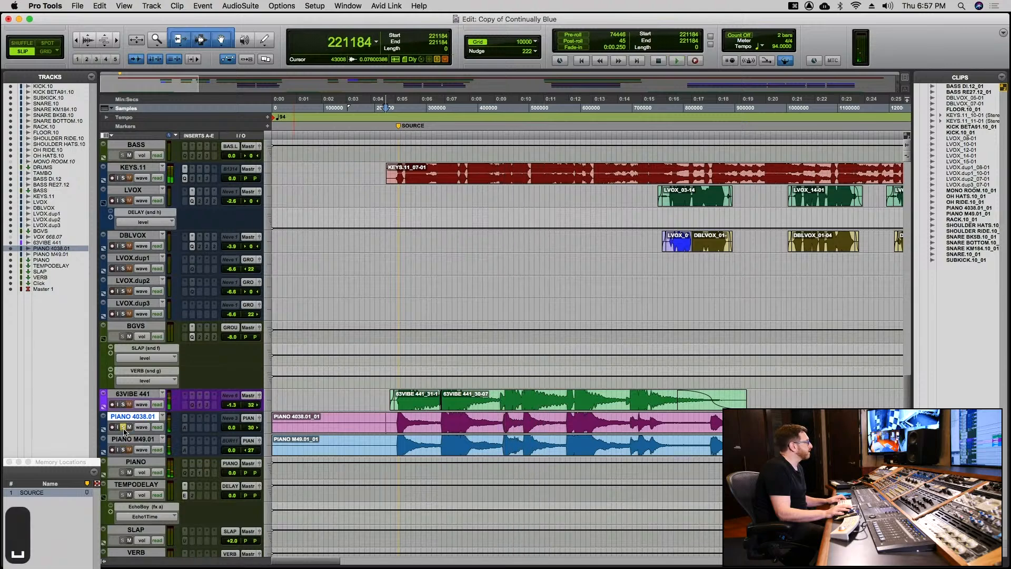
key(space)
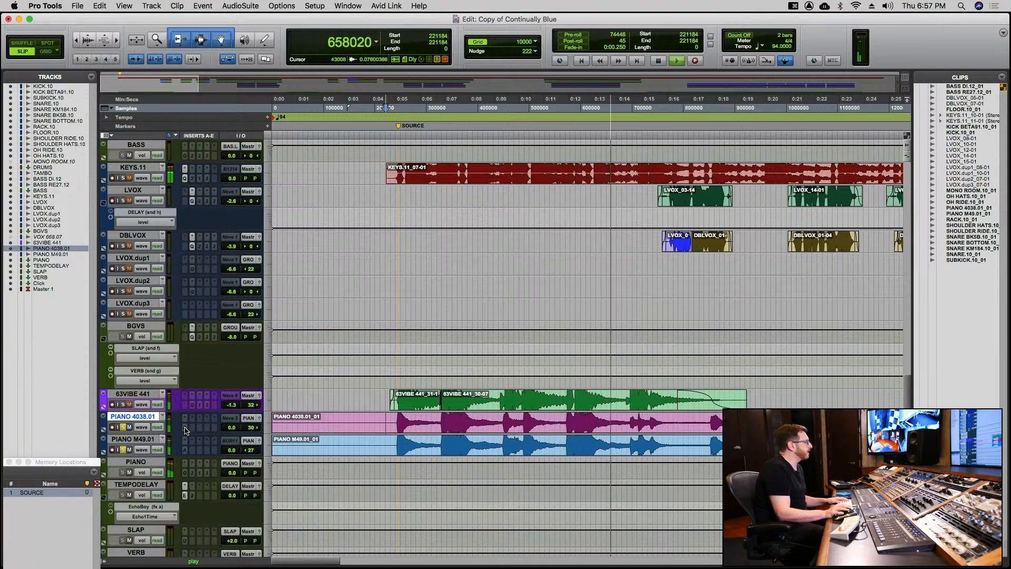
key(space)
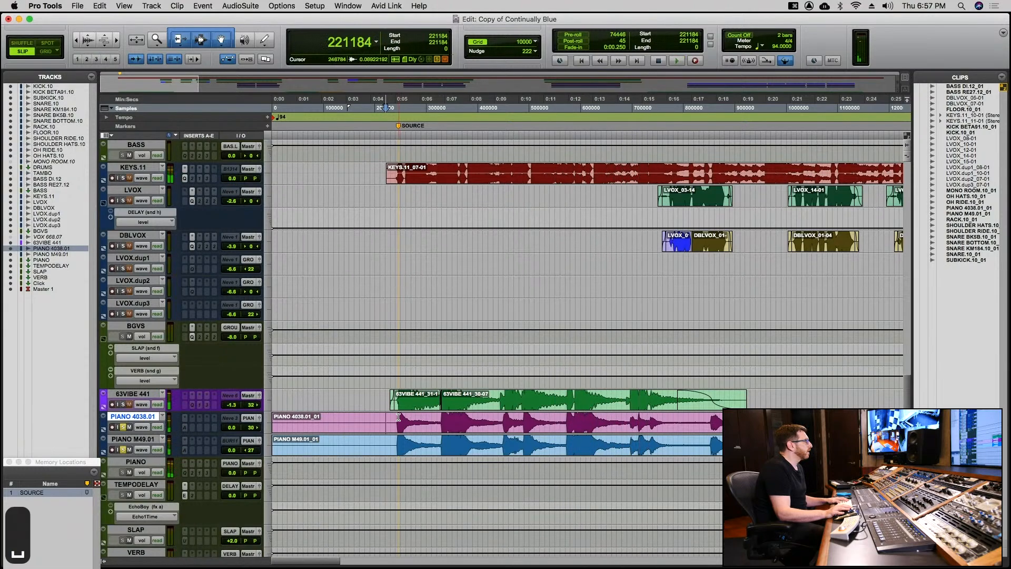
Examine the first piano note closely around sample 243712 on both microphone tracks, with enlarged waveforms.
click(397, 417)
scroll(398, 418, up, 7)
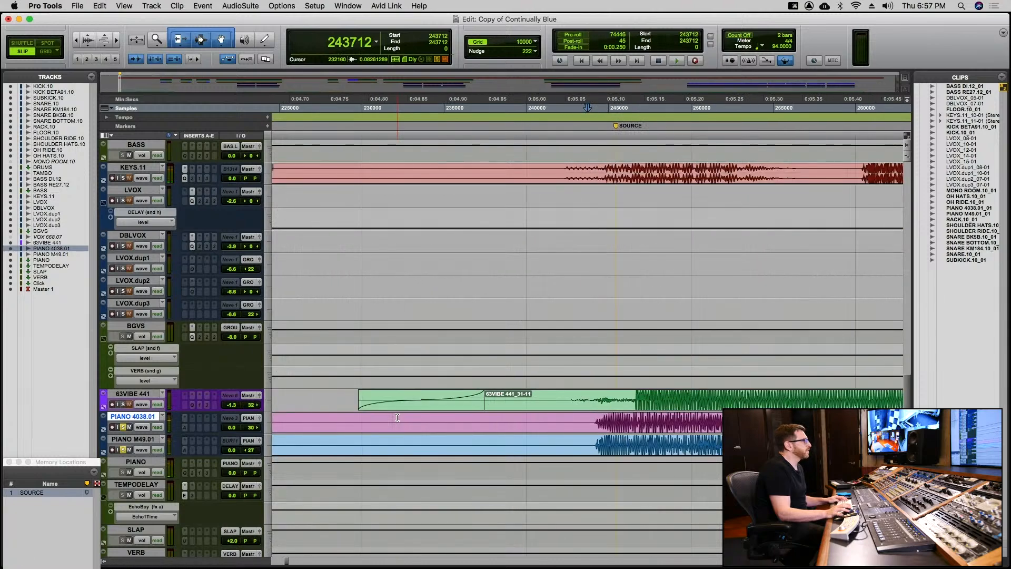
scroll(401, 418, up, 1)
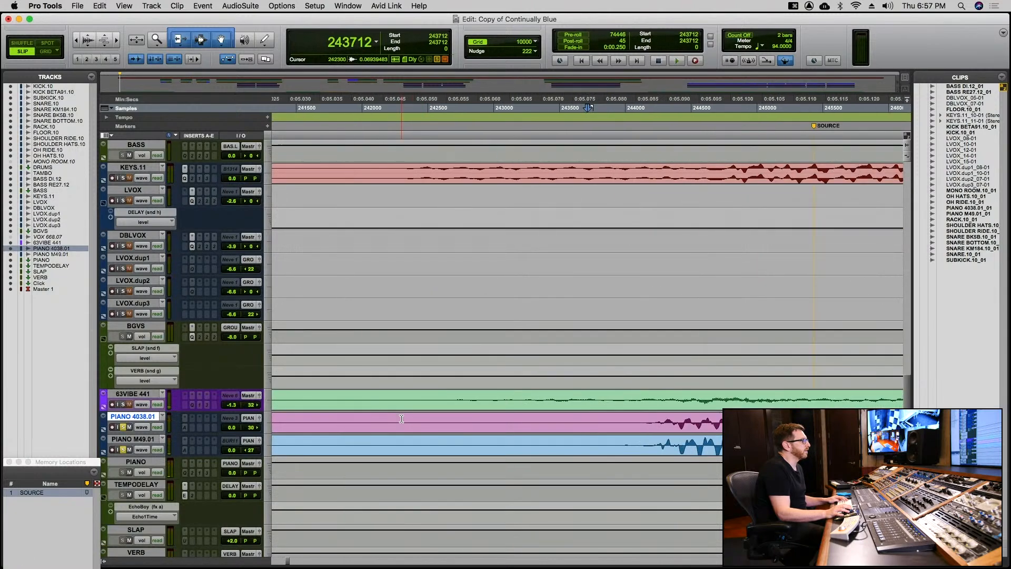
scroll(413, 419, up, 4)
scroll(413, 421, down, 2)
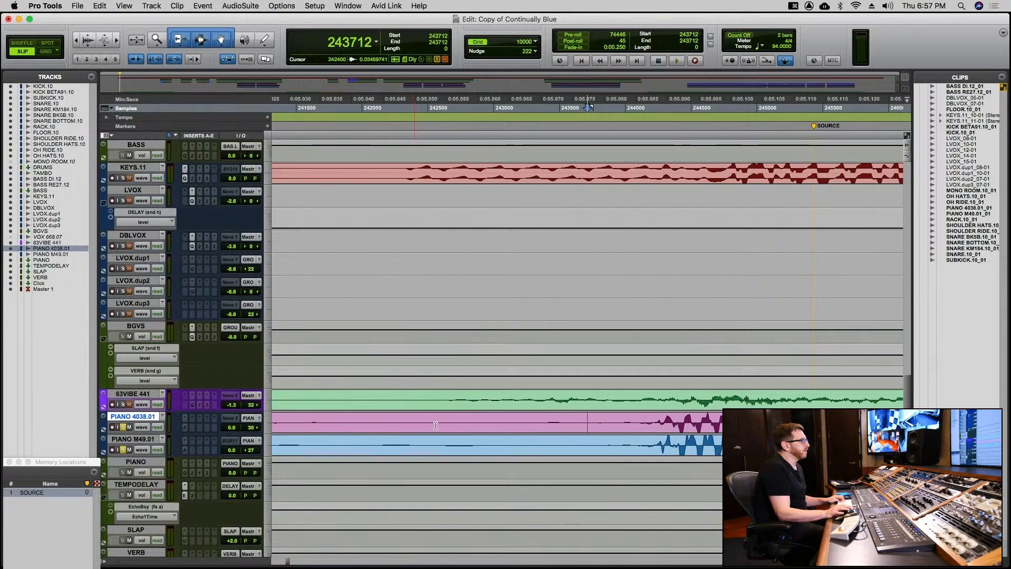
Place the edit cursor at sample 244472 on PIANO M49.01 and reduce the waveform height.
click(668, 451)
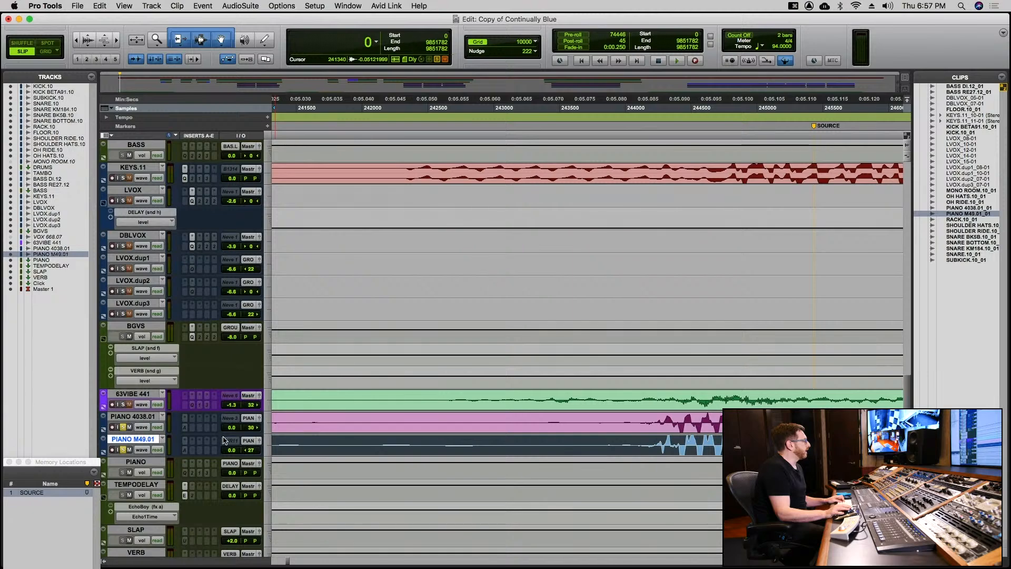
click(687, 440)
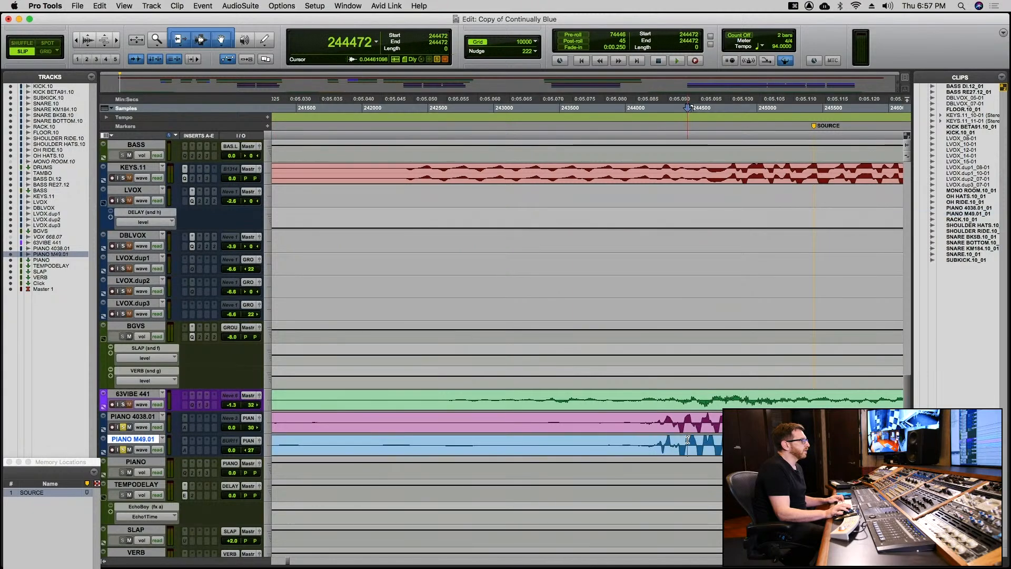
key(super+alt+bracketleft)
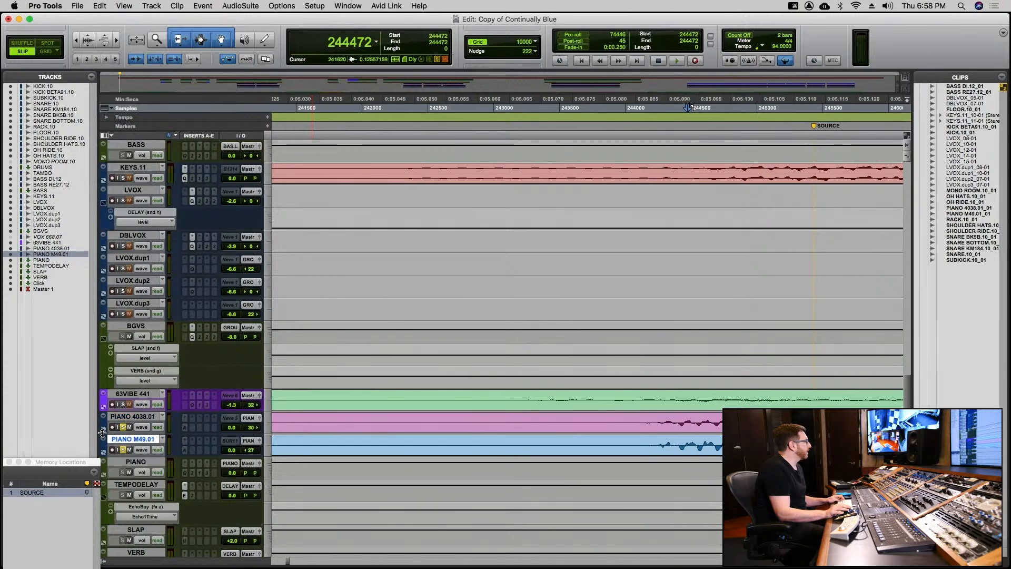
Select the PIANO 4038.01 and PIANO M49.01 tracks together and set their track height to large.
shift+click(119, 417)
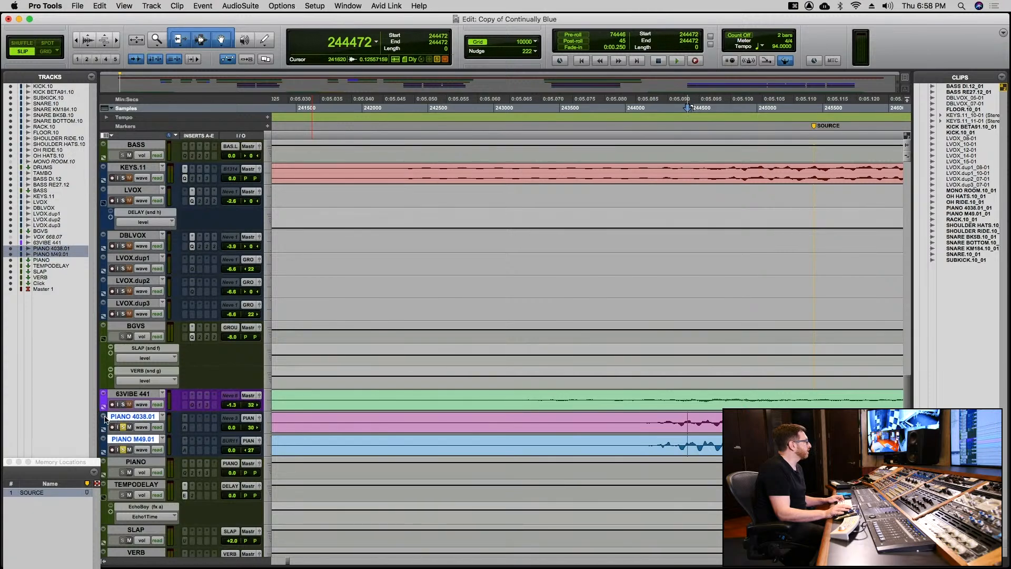
click(104, 418)
mouse_move(137, 400)
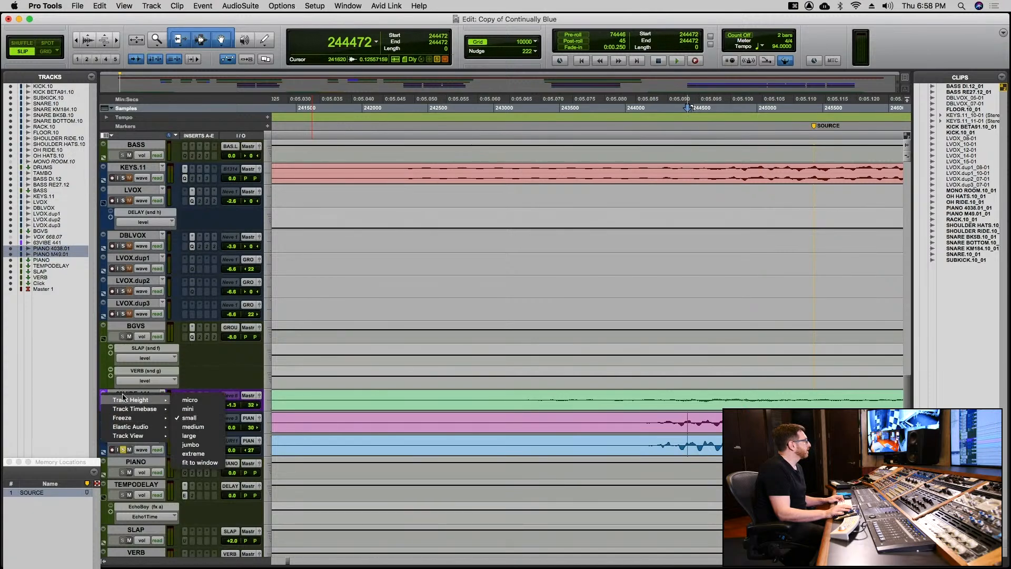
click(196, 438)
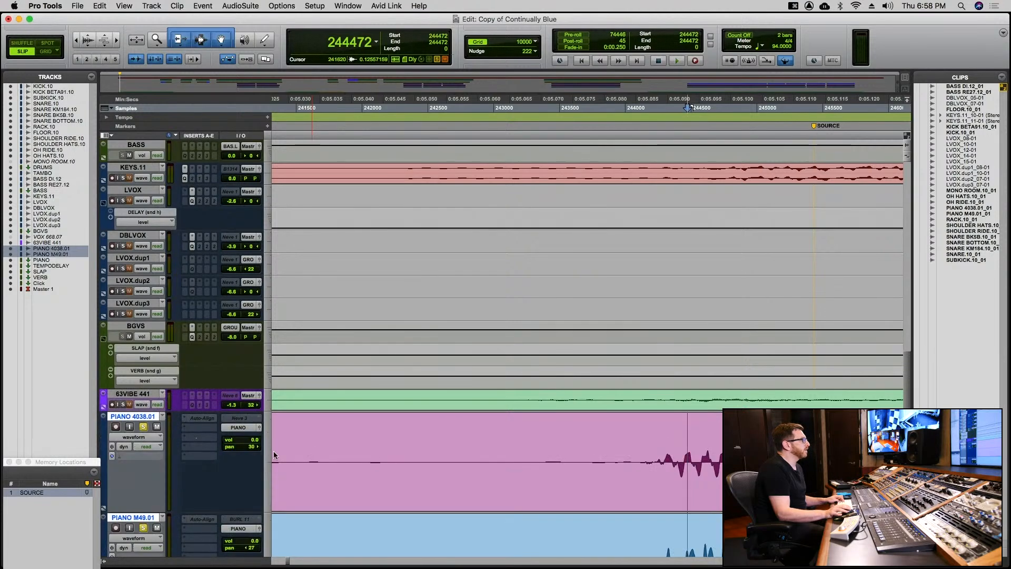
scroll(247, 444, down, 5)
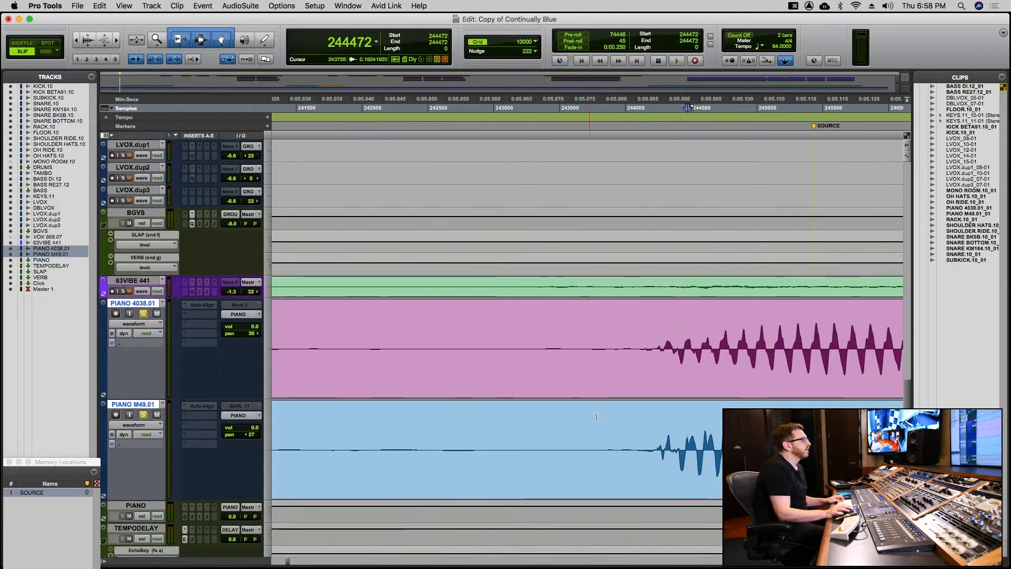
Place the edit cursor at sample 244308 on PIANO 4038.01 and compare the first note's onset across both piano microphones.
click(643, 341)
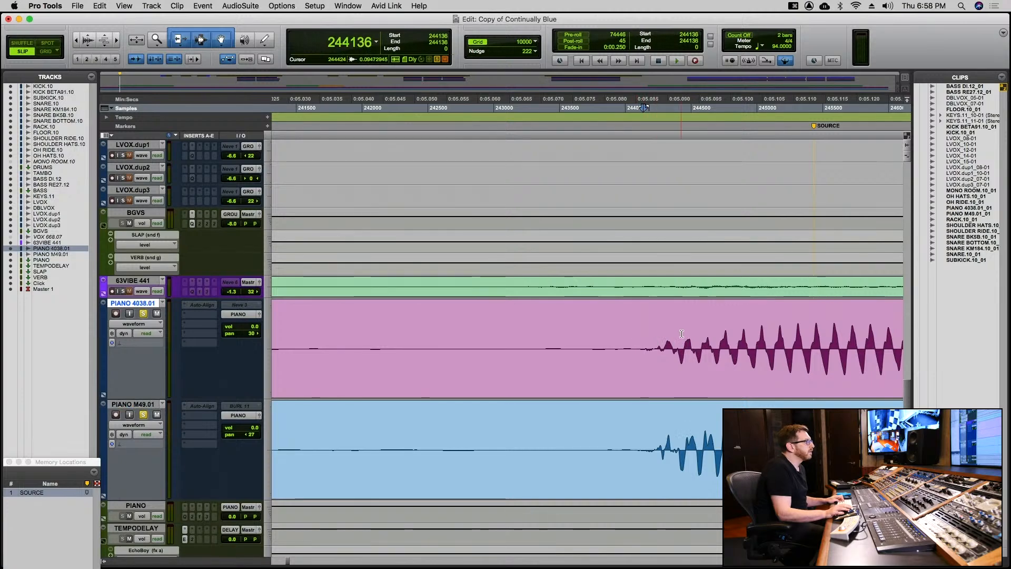
click(666, 340)
key(super+bracketright)
key(super+bracketright)
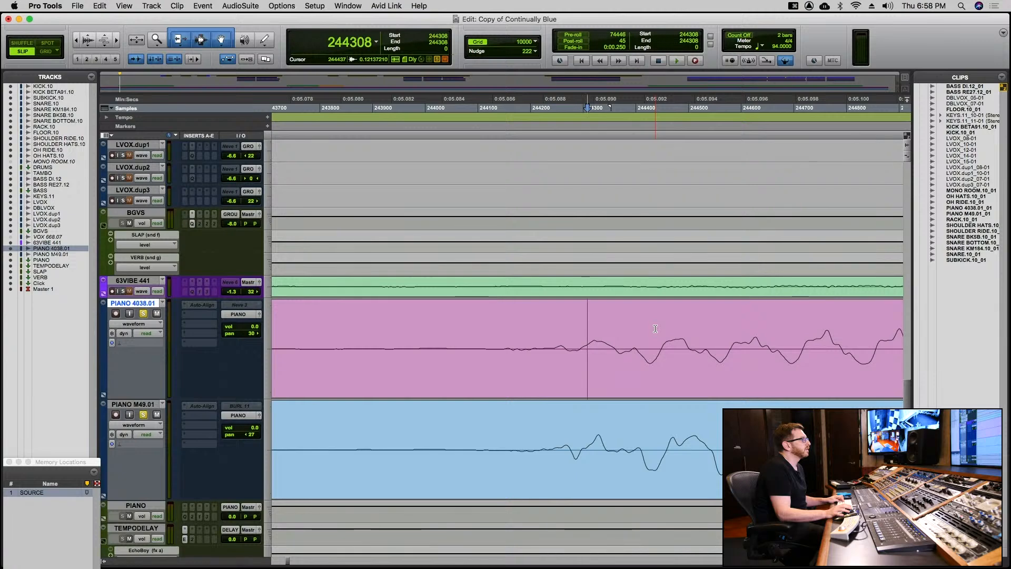
key(super+bracketleft)
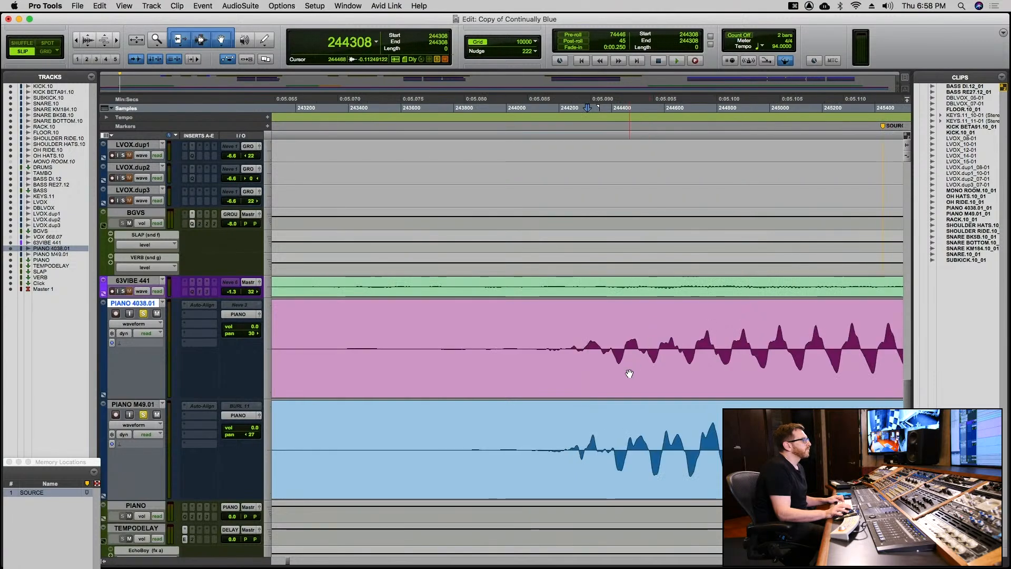
key(super+bracketleft)
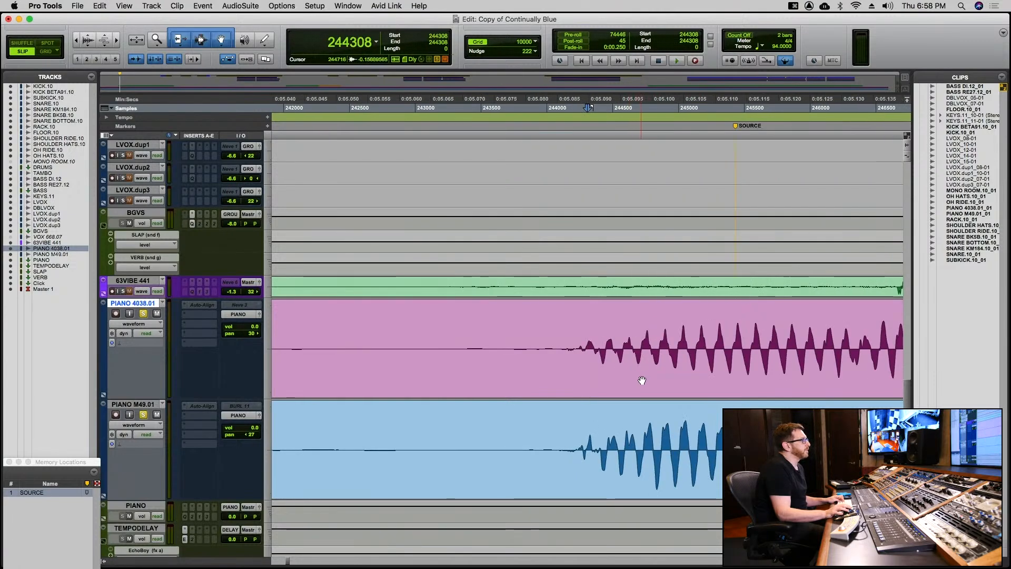
Move the edit cursor to sample 244360 on PIANO 4038.01 and compare the two piano waveforms closely around that point.
click(637, 382)
scroll(602, 381, up, 1)
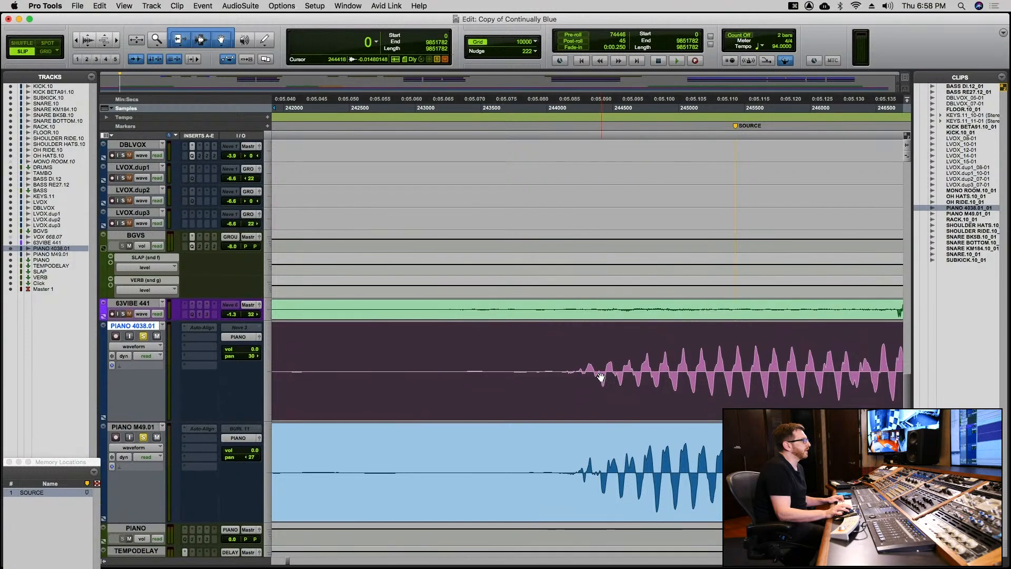
click(594, 367)
key(super+bracketright)
key(super+bracketright)
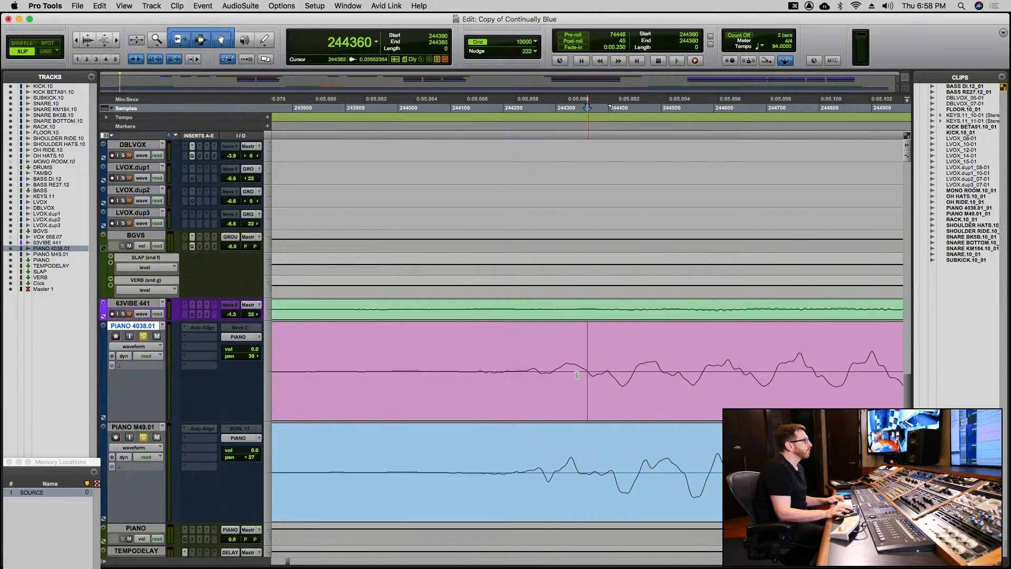
key(super+bracketleft)
key(super+bracketleft)
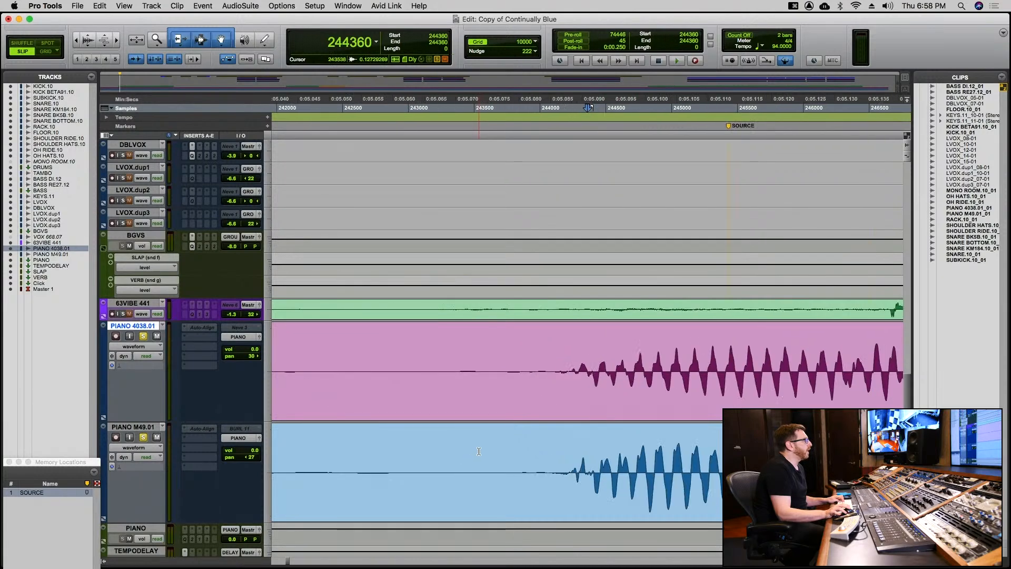
Activate the Auto-Align inserts on PIANO M49.01 and PIANO 4038.01 and check each plug-in's delay settings.
ctrl+super+click(203, 428)
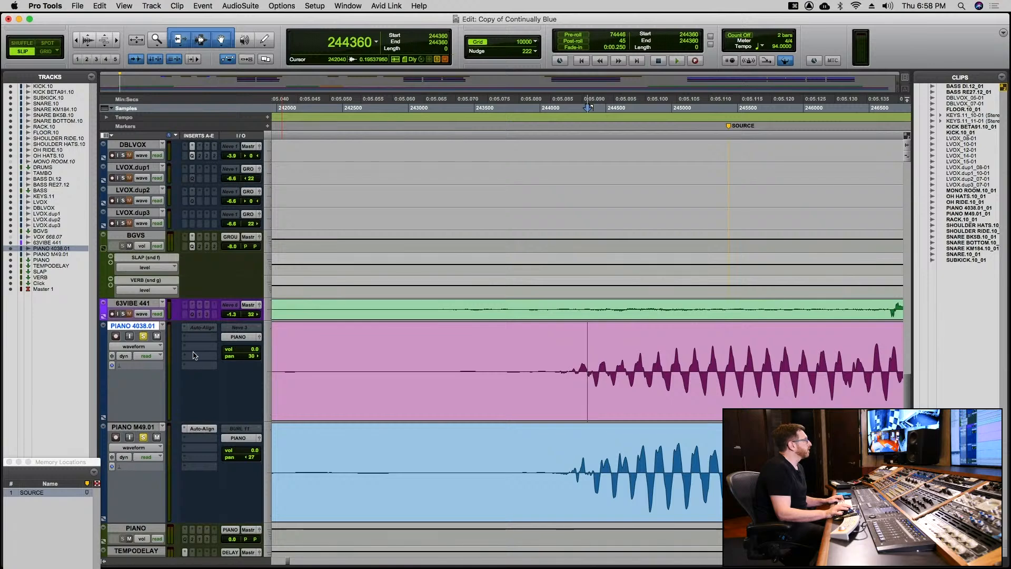
ctrl+super+click(201, 329)
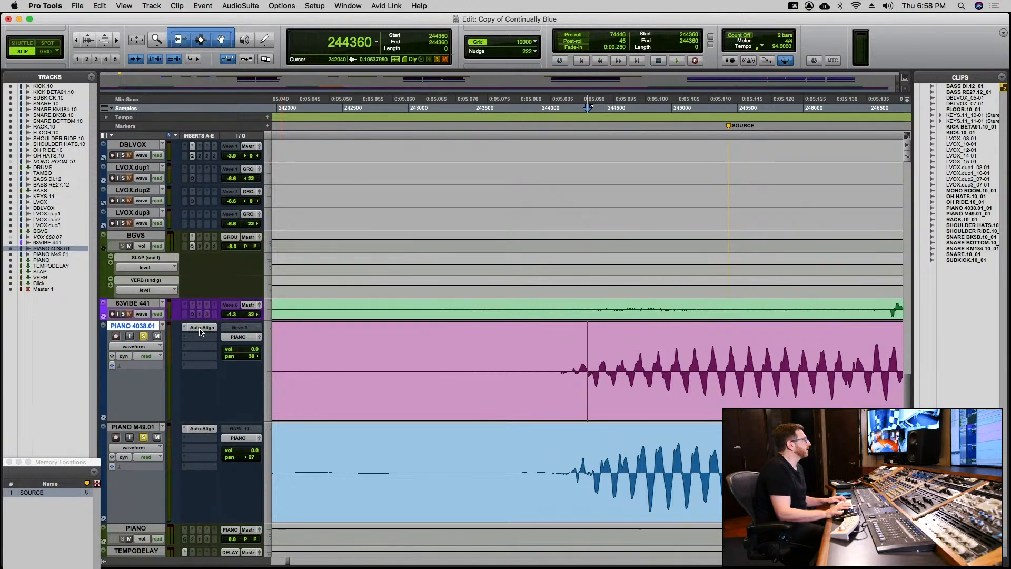
click(201, 328)
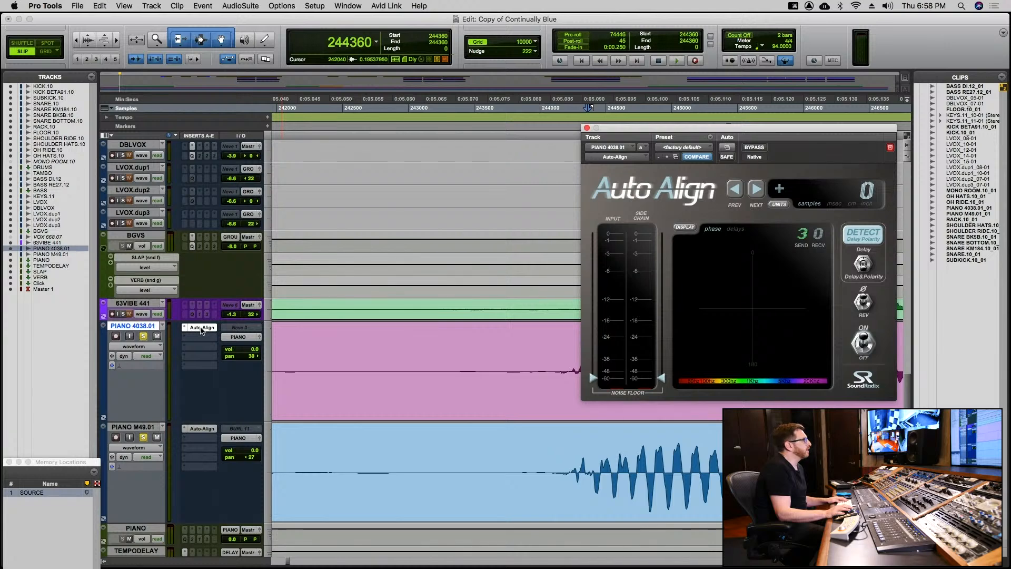
click(201, 329)
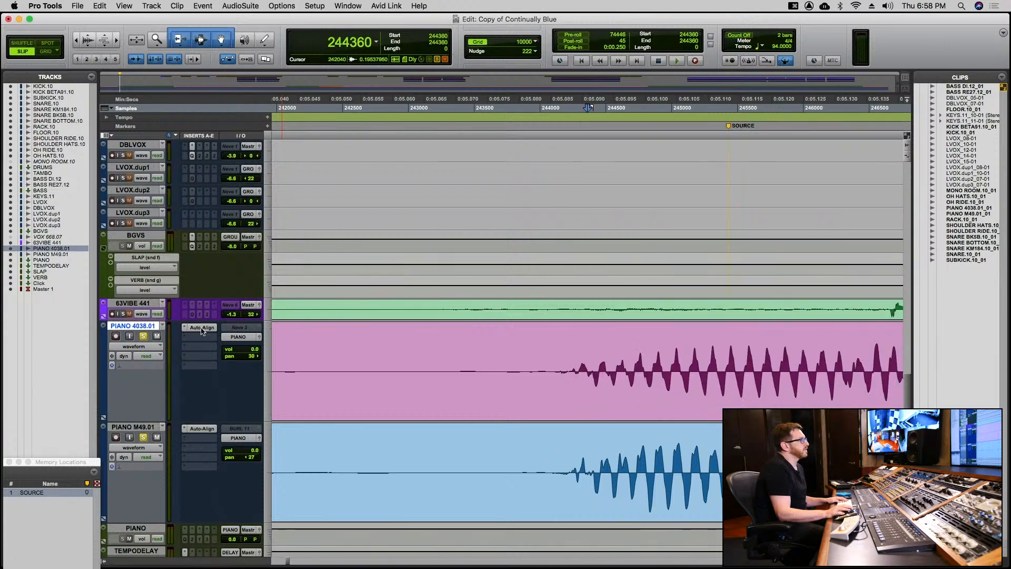
click(201, 328)
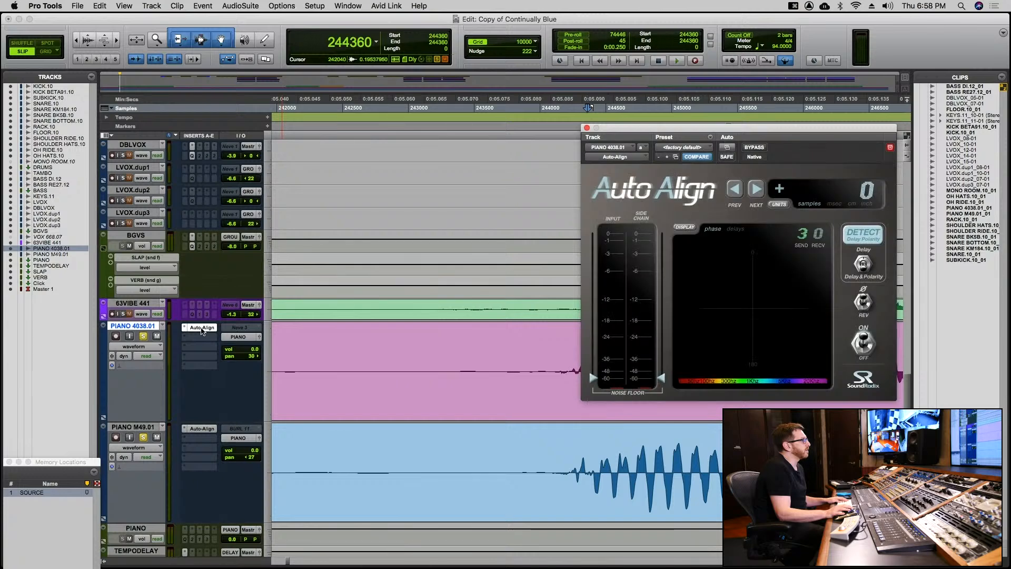
click(197, 430)
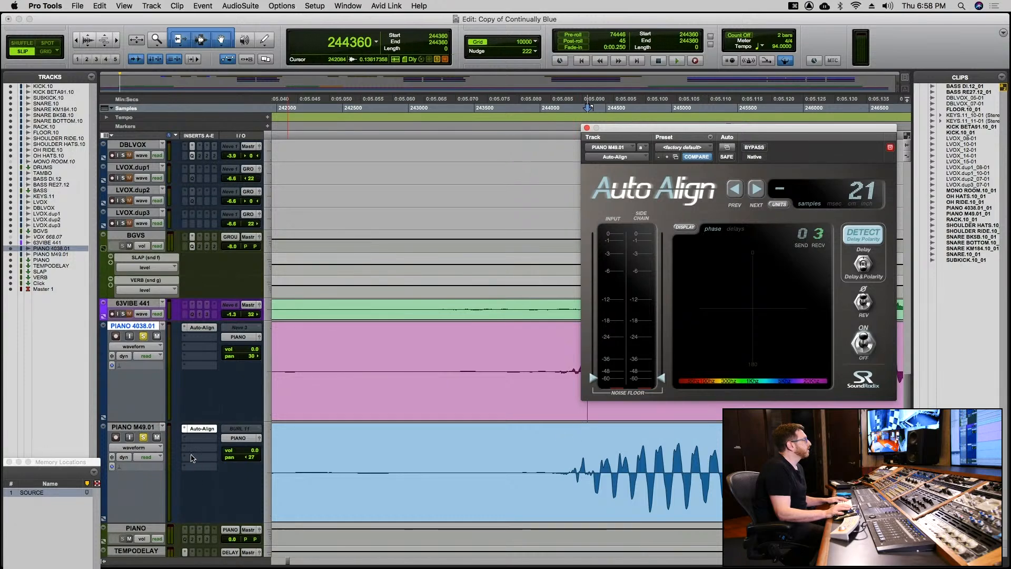
click(202, 428)
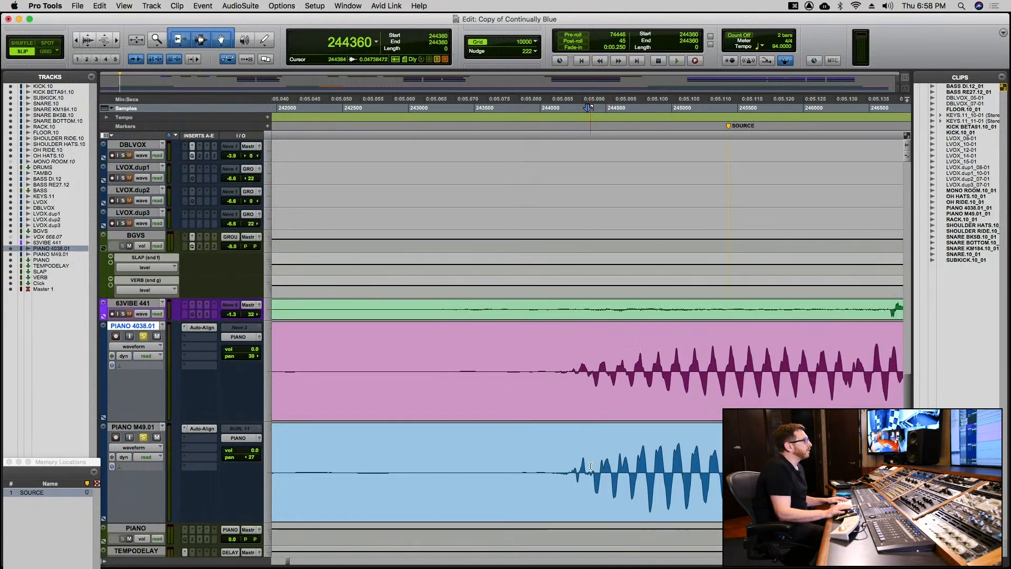
Place the edit cursor at sample 244224 on PIANO M49.01, check both Auto-Align plug-ins again, and play with the M49.01 one open.
click(571, 461)
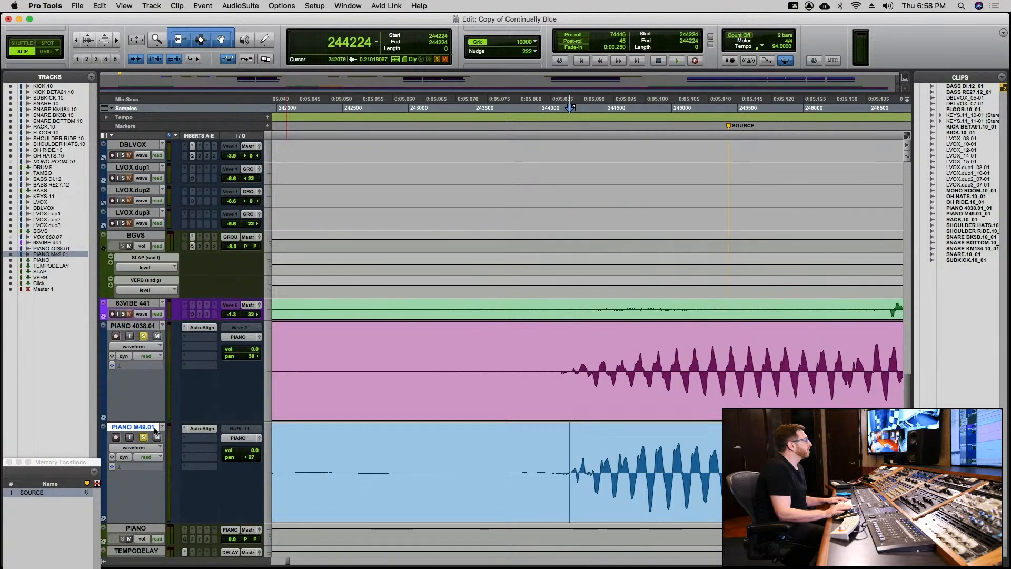
click(198, 430)
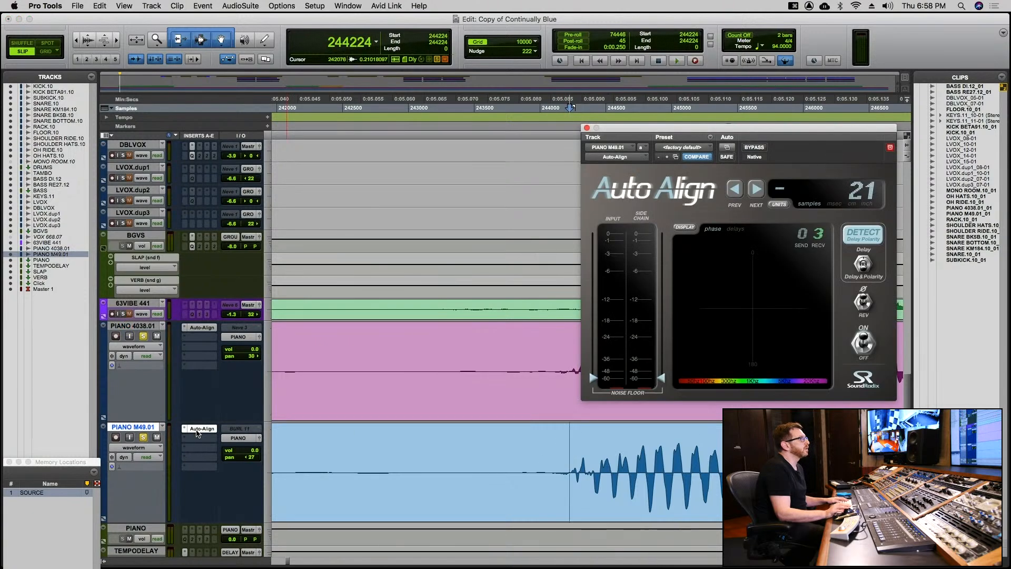
click(200, 329)
click(199, 329)
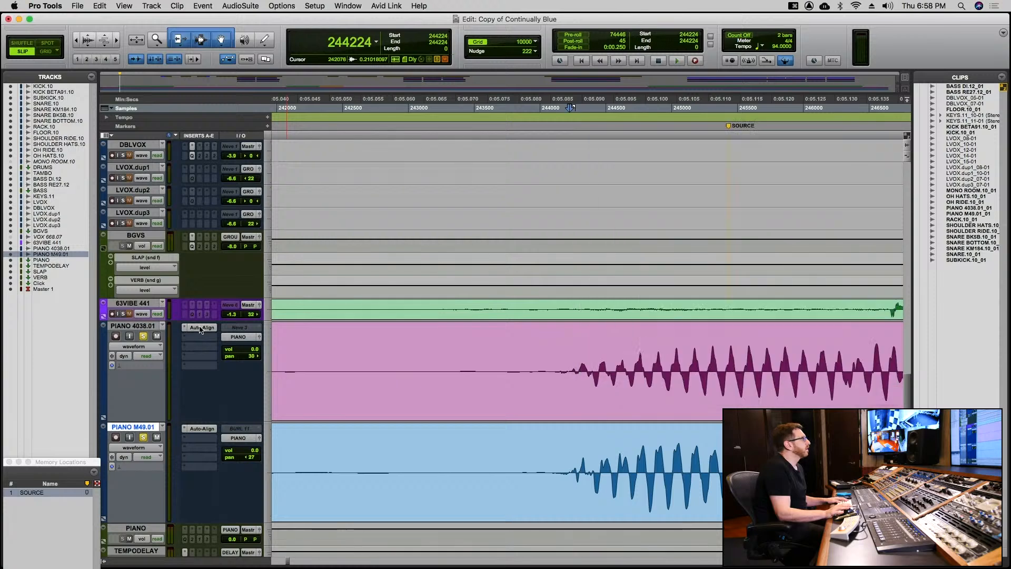
click(197, 330)
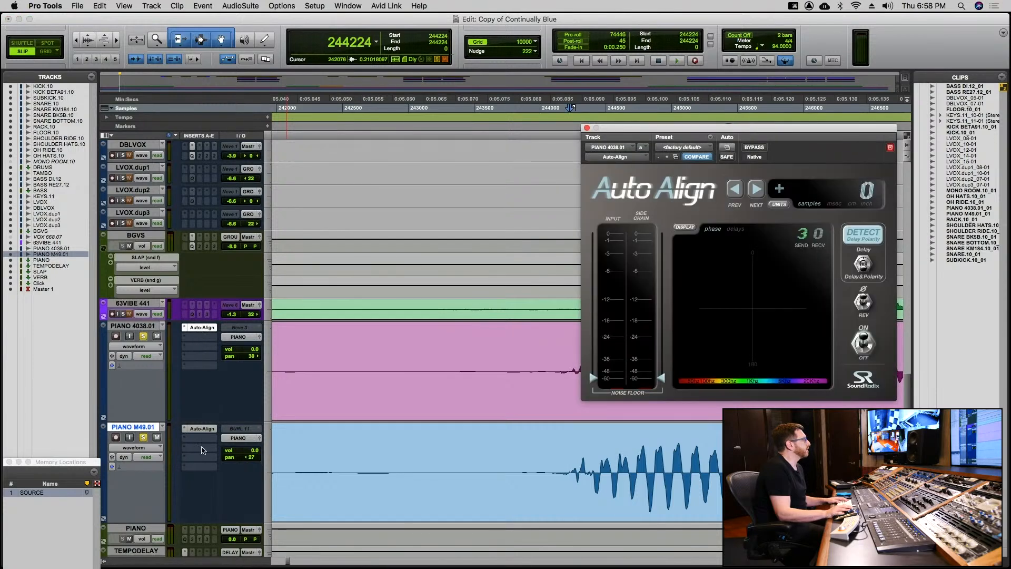
click(203, 430)
key(space)
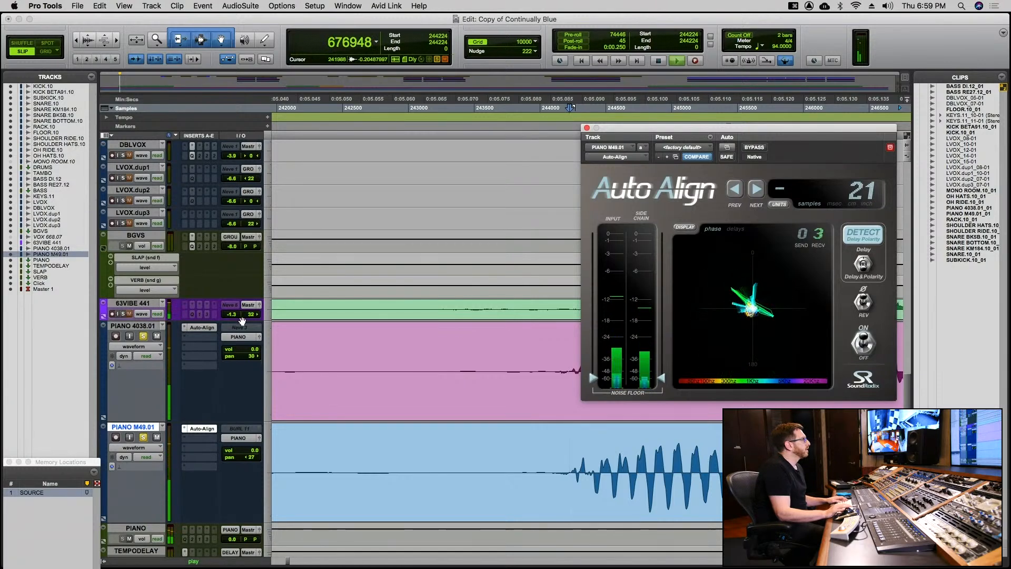
Select both piano tracks, compare playback from sample 244224 with Auto-Align inactive and active on both, and leave the inserts inactive.
shift+click(148, 323)
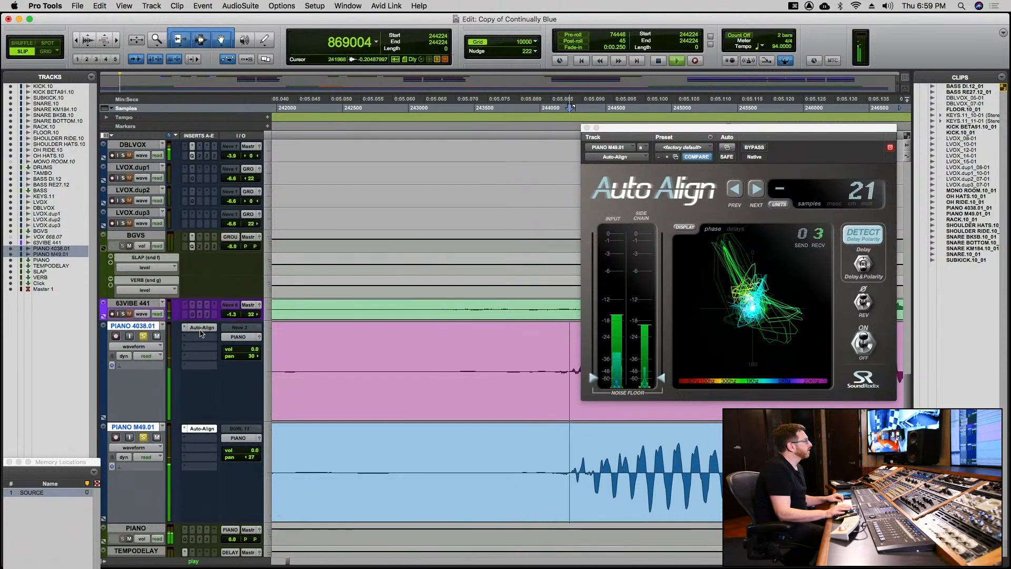
key(space)
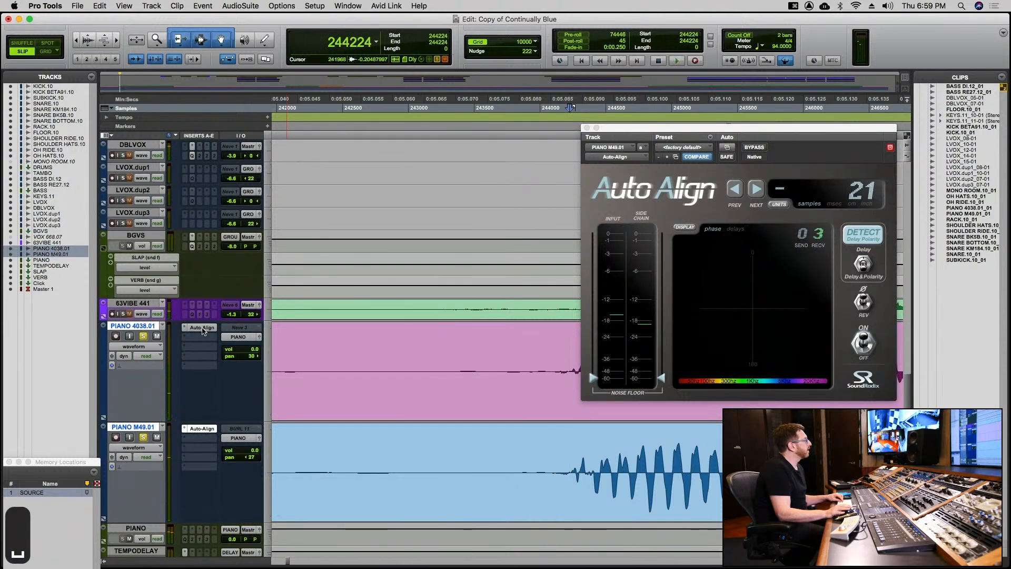
ctrl+alt+shift+super+click(203, 329)
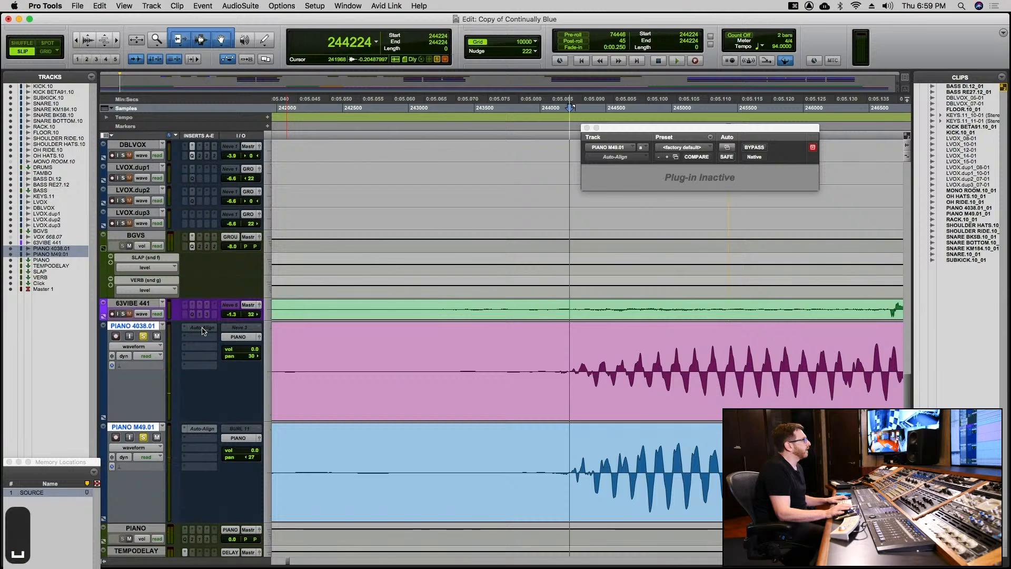
key(space)
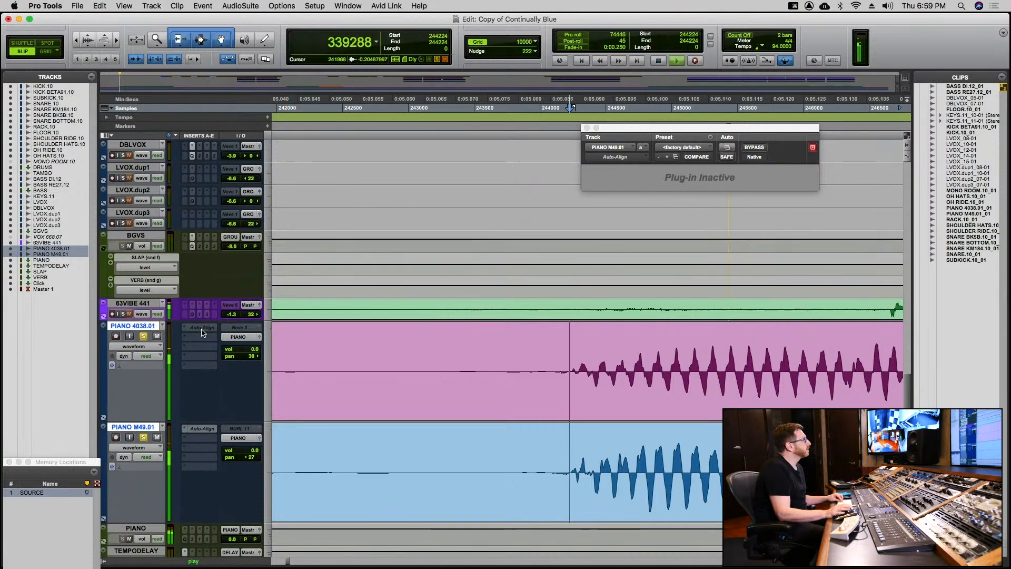
ctrl+alt+shift+super+click(202, 332)
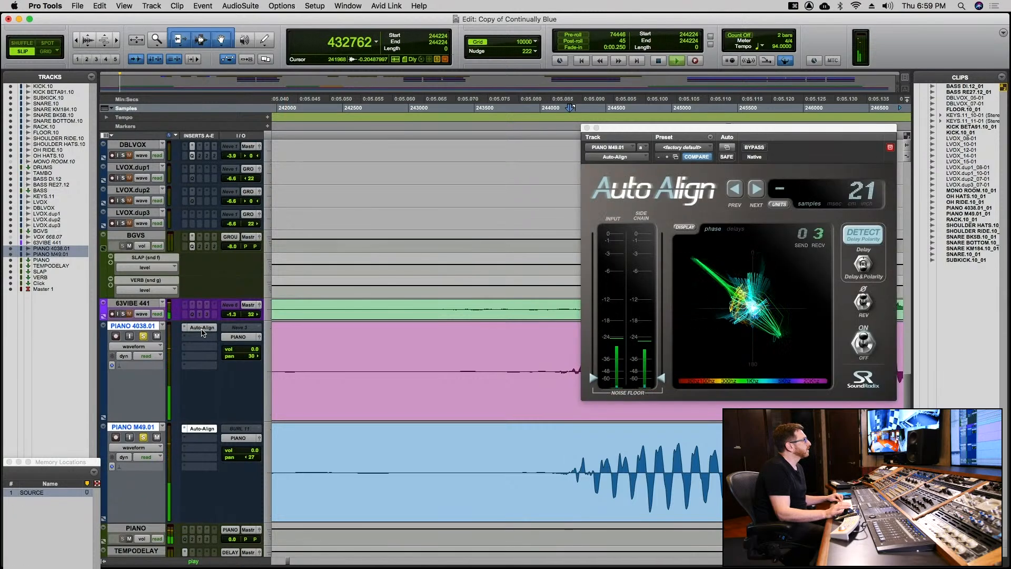
key(space)
key(space)
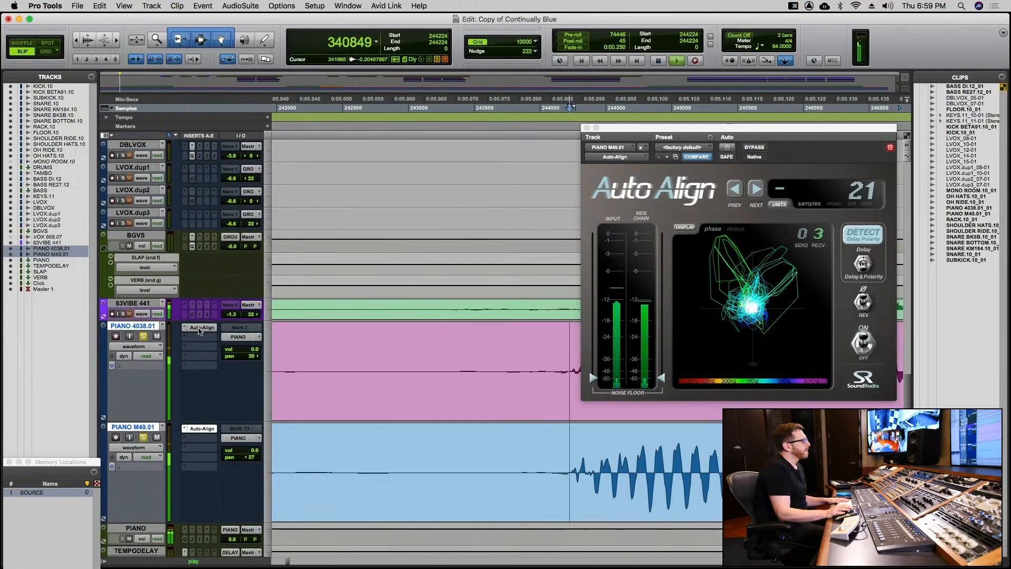
ctrl+alt+shift+super+click(200, 330)
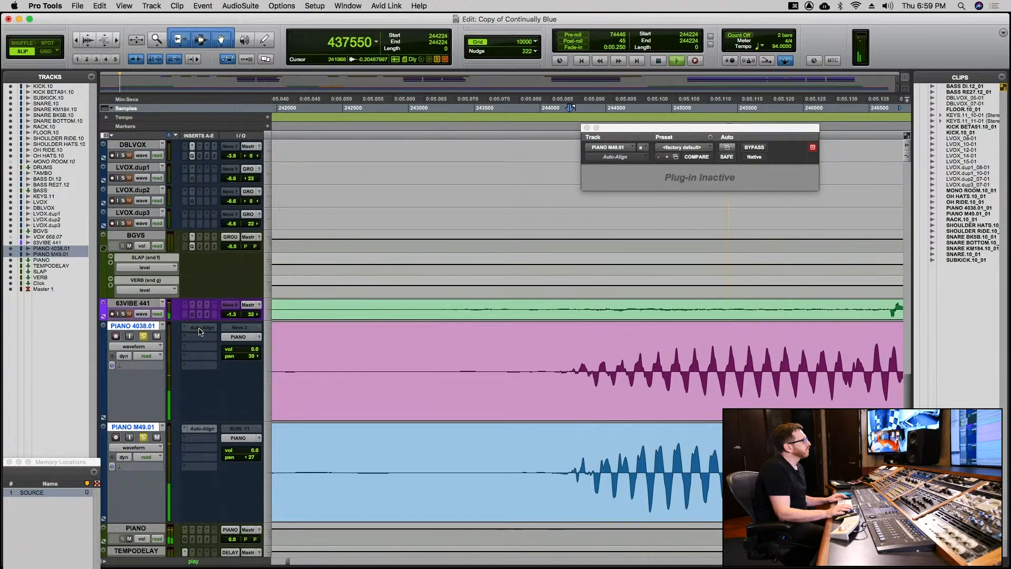
key(space)
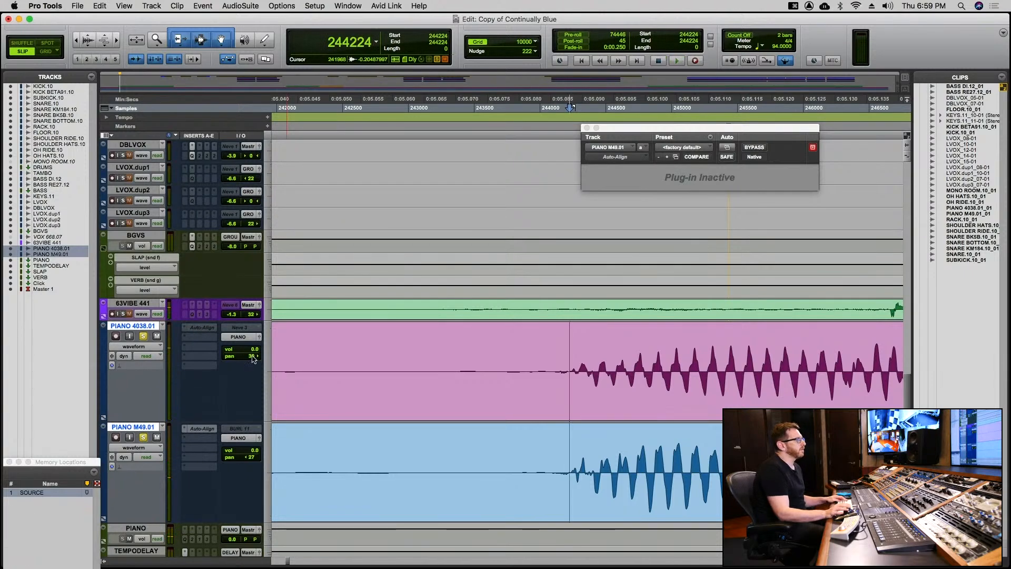
Place the edit cursor at sample 1589248 on PIANO 4038.01, at the start of the denser piano passage.
scroll(477, 373, down, 5)
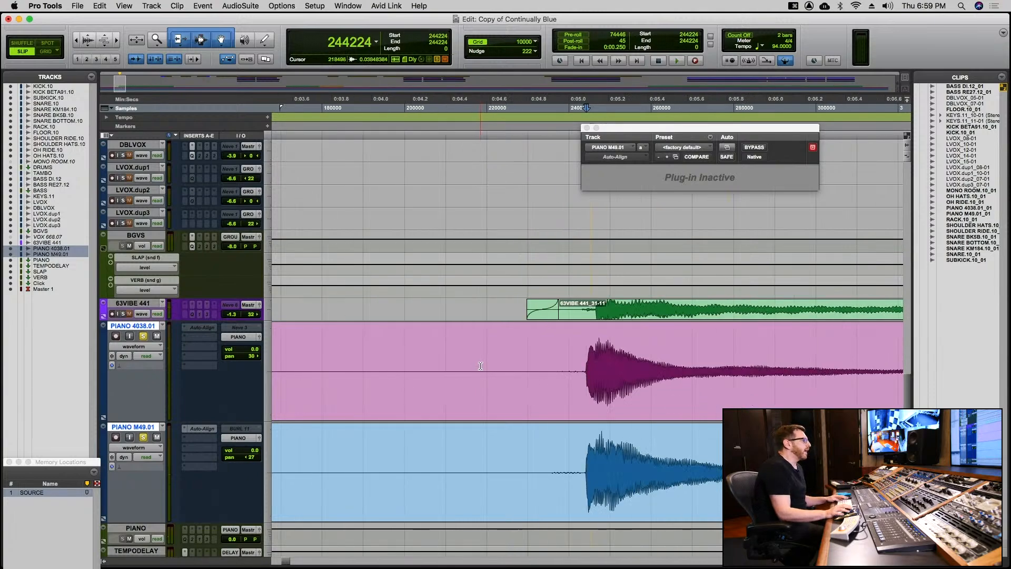
scroll(480, 365, down, 3)
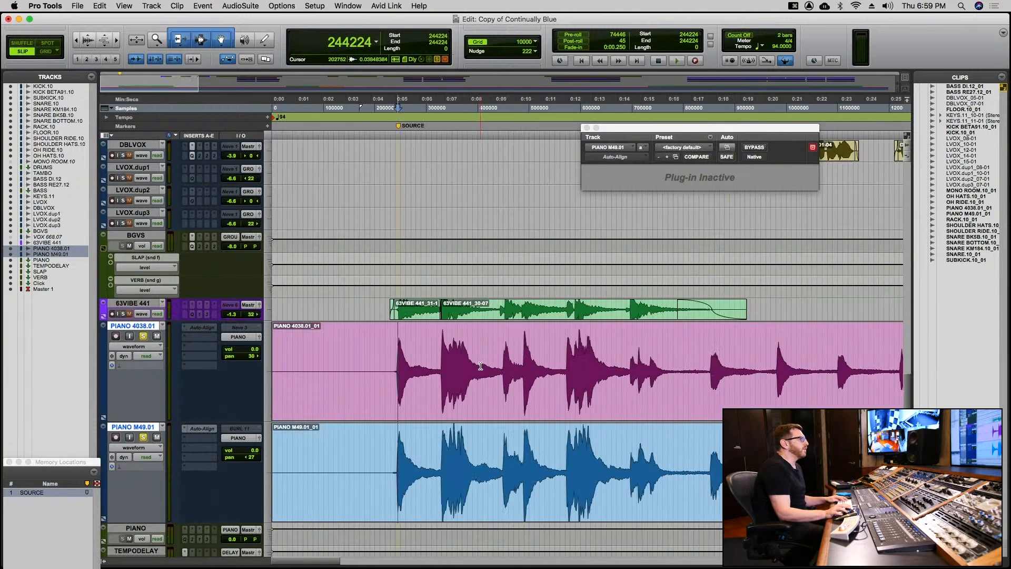
click(567, 351)
scroll(565, 350, down, 2)
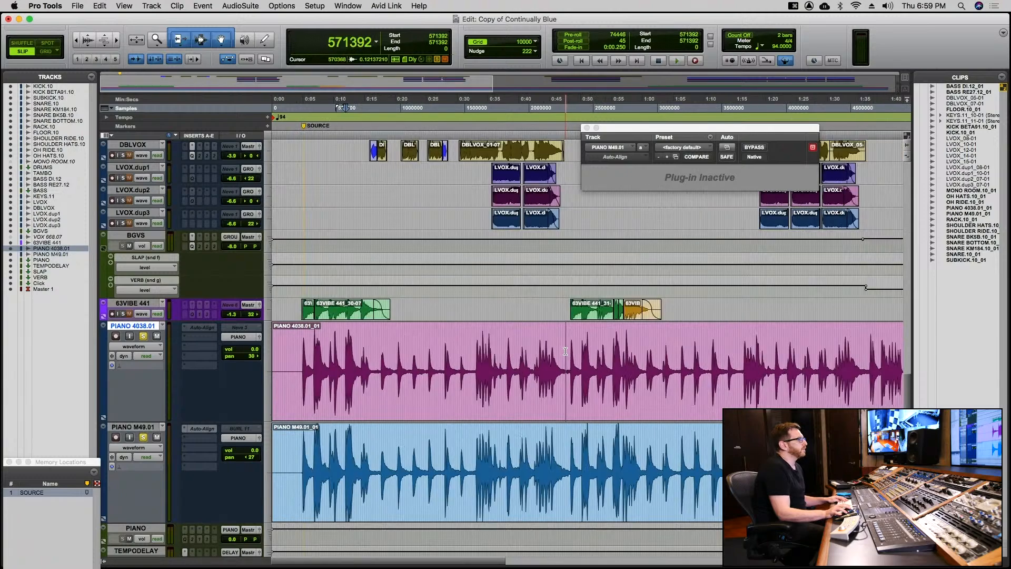
click(476, 357)
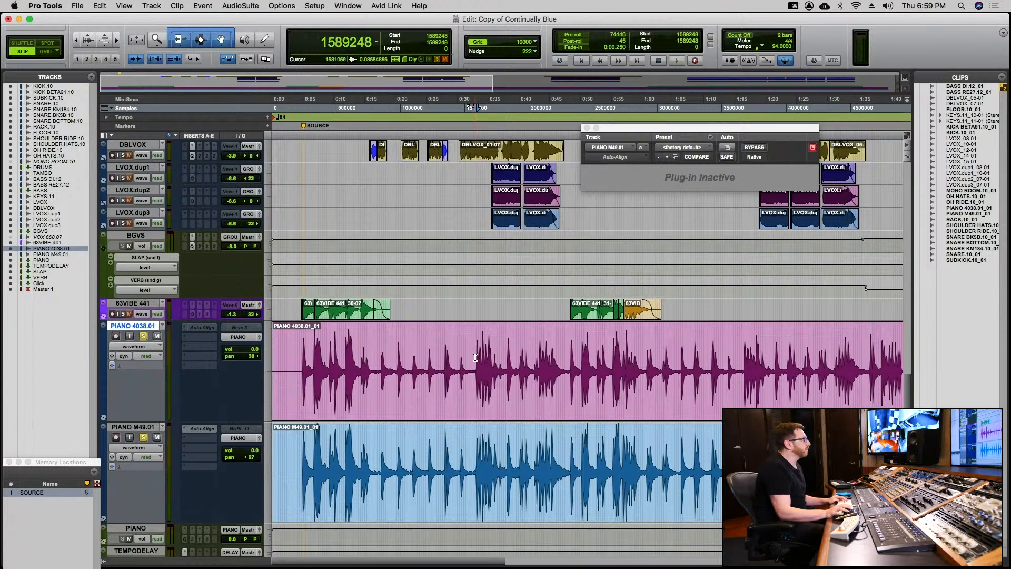
Place the edit cursor at sample 225280 on OH RIDE.10, just before the drums start, and examine the drum tracks' waveforms.
scroll(474, 353, up, 1)
scroll(474, 351, up, 10)
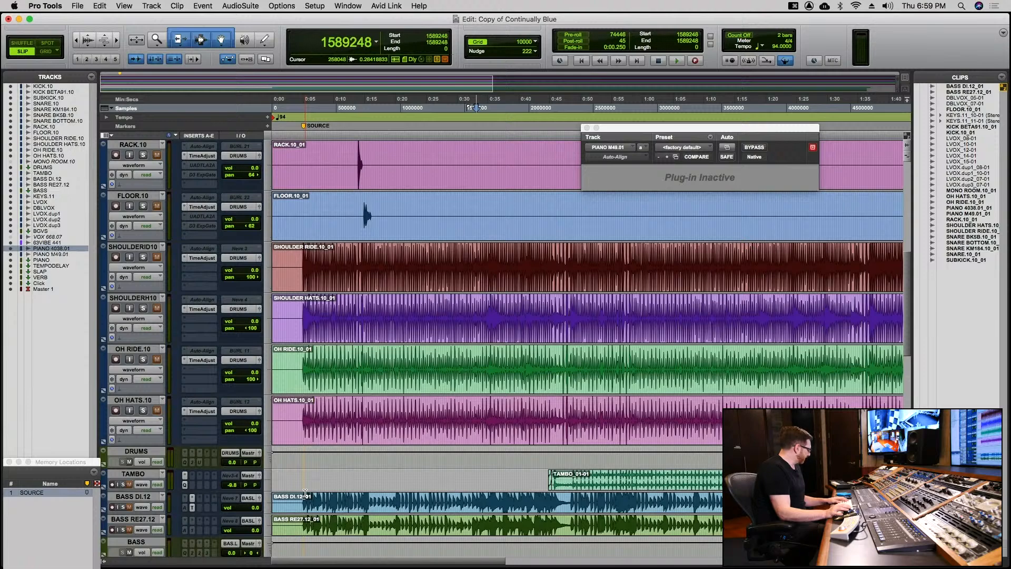
click(301, 360)
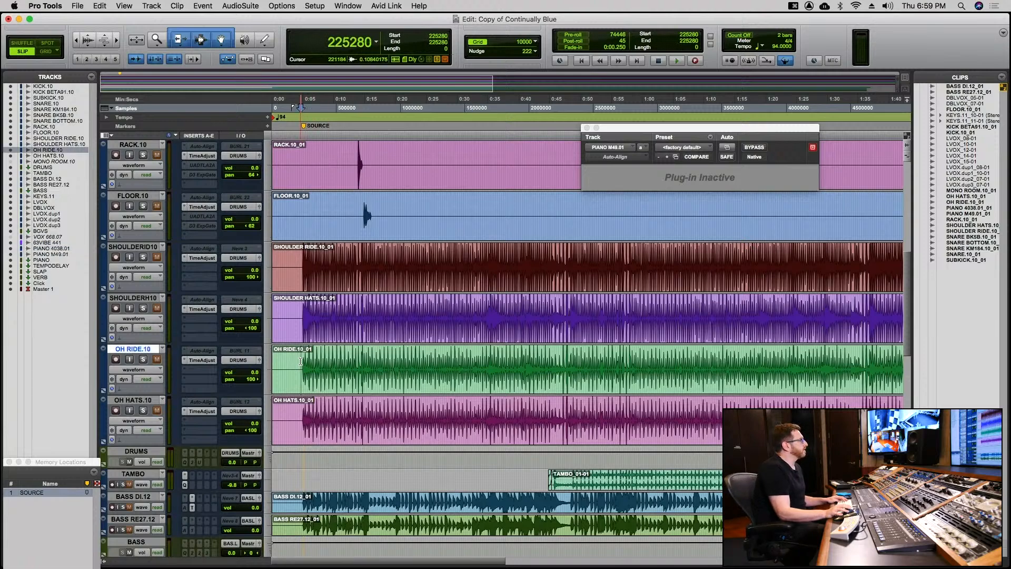
key(super+bracketright)
key(super+bracketright)
key(super+bracketright)
key(super+bracketright)
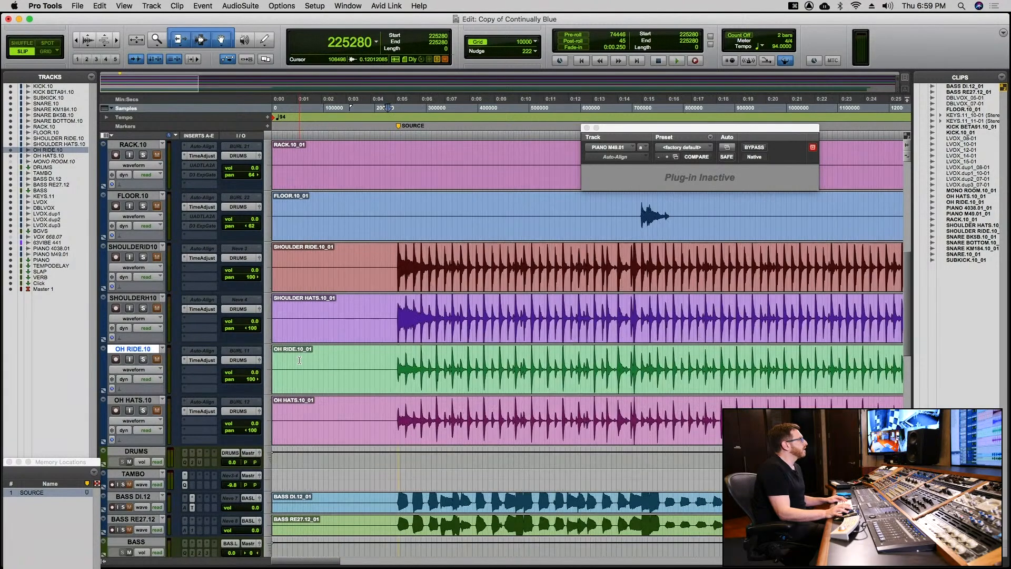
key(super+bracketleft)
key(super+bracketleft)
key(super+bracketleft)
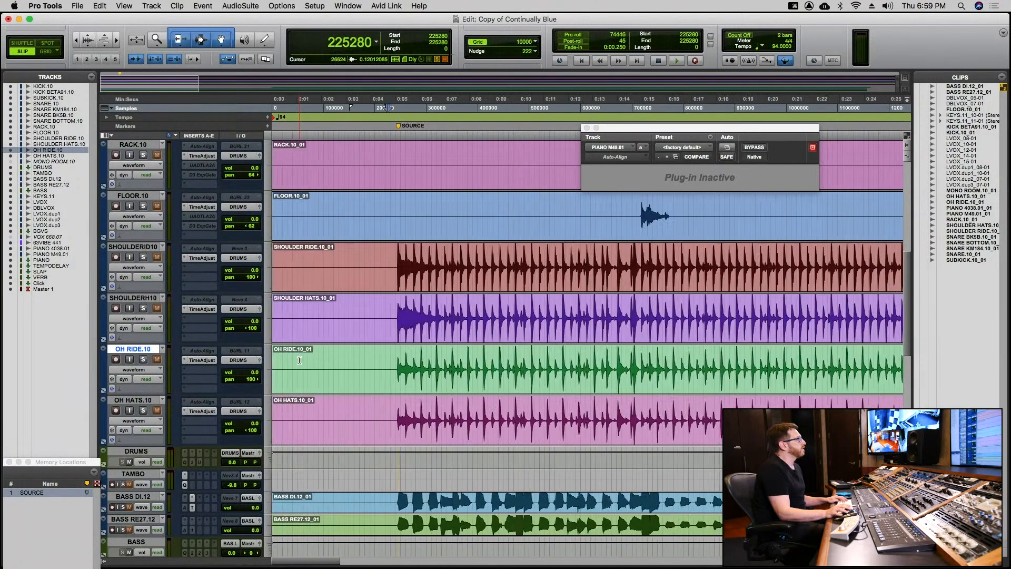
scroll(299, 360, down, 1)
scroll(299, 361, up, 4)
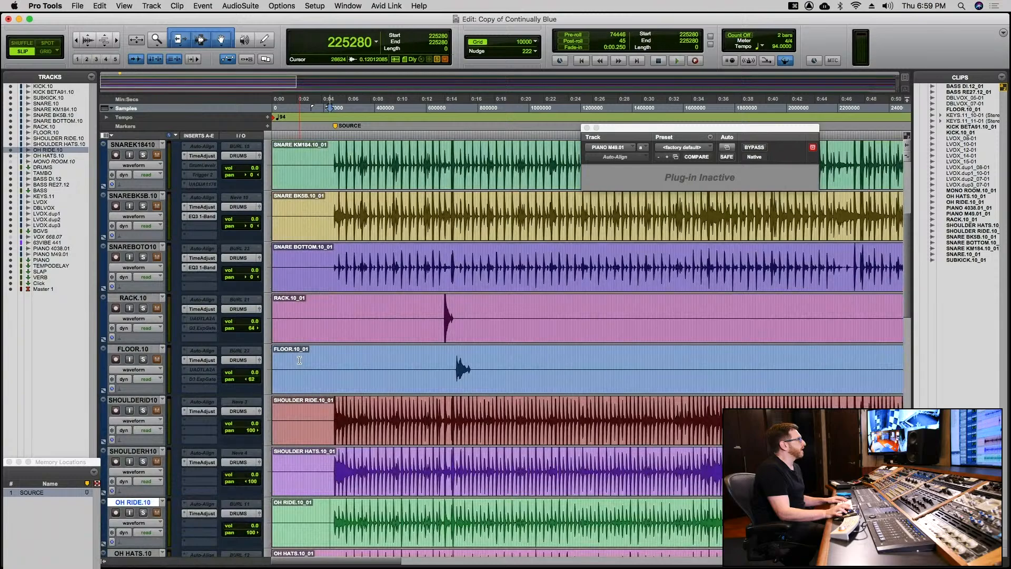
scroll(299, 360, up, 3)
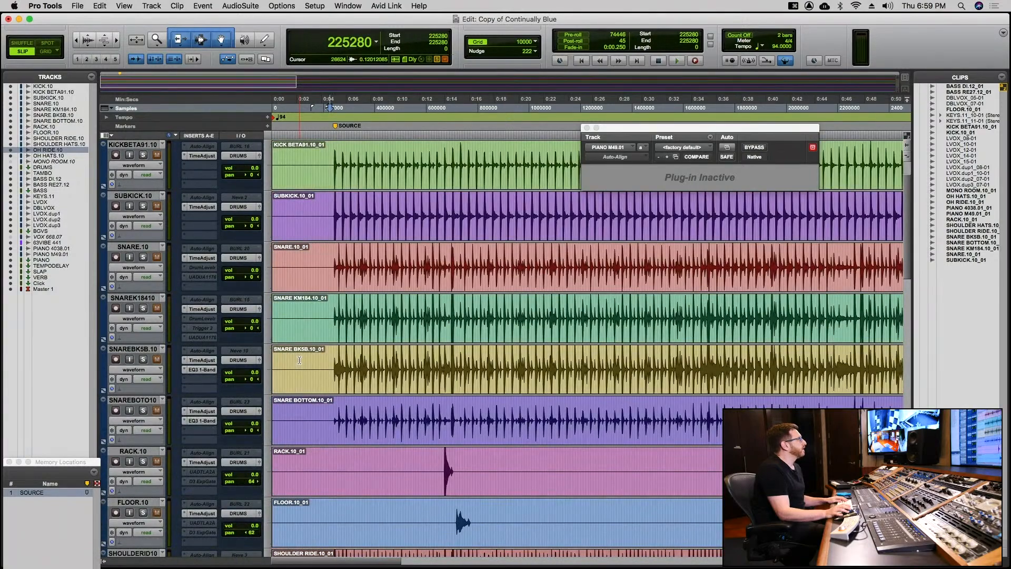
Turn off solo on PIANO 4038.01 and PIANO M49.01.
scroll(300, 360, down, 11)
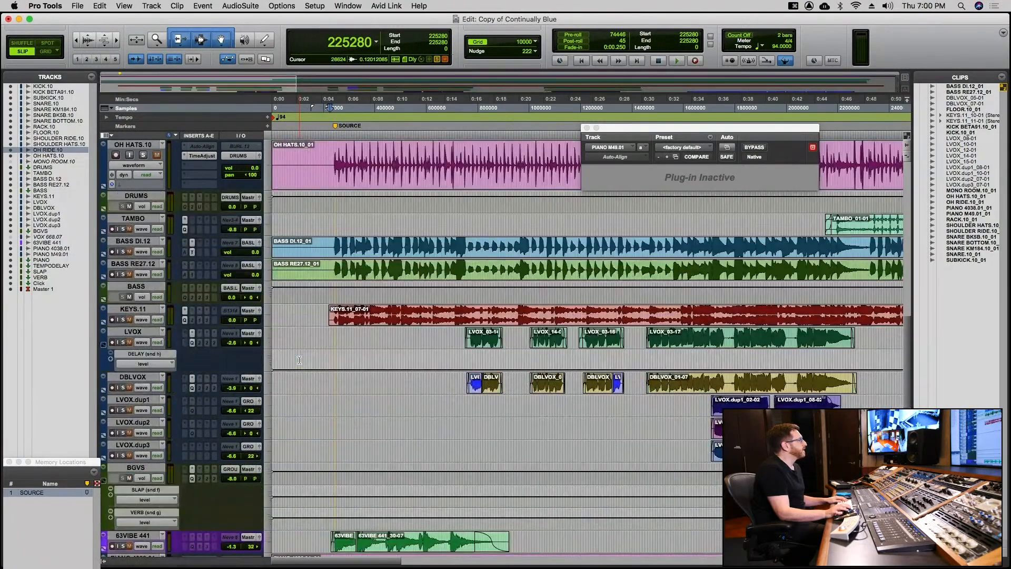
scroll(360, 353, down, 5)
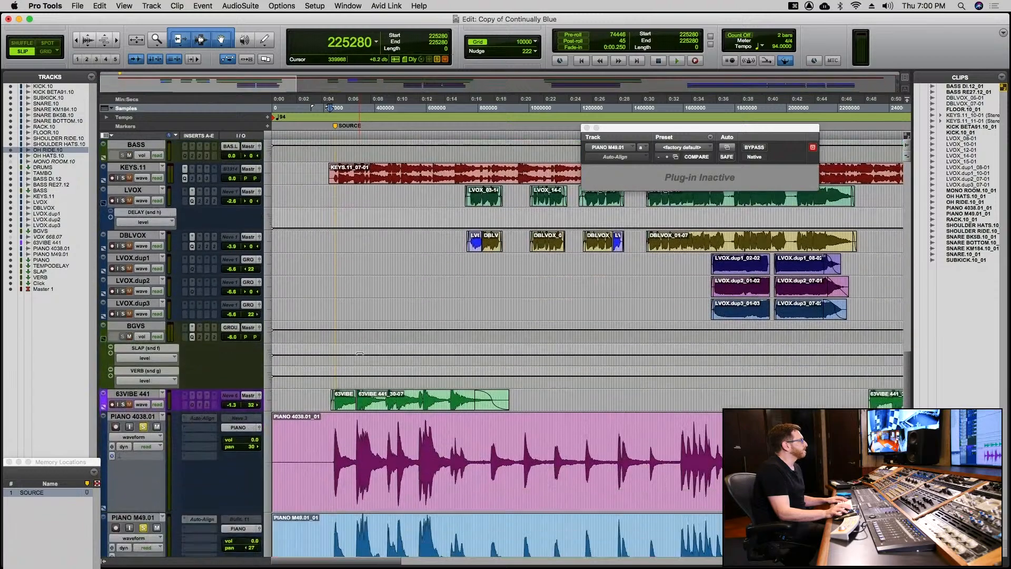
click(143, 427)
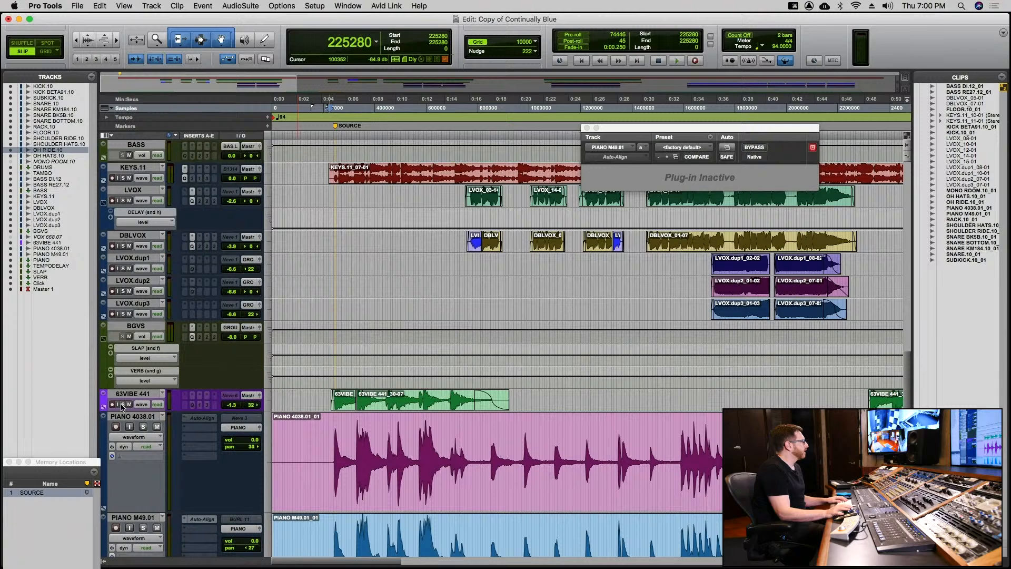
Place the edit cursor at sample 223232 on 63VIBE 441, listen briefly to that track soloed, and clear its solo.
click(330, 395)
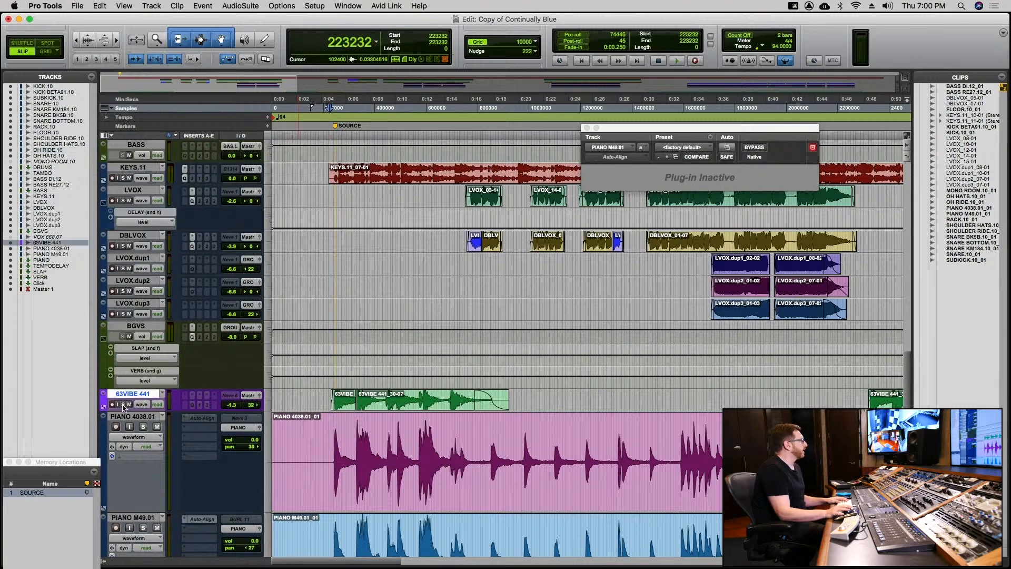
click(124, 405)
key(space)
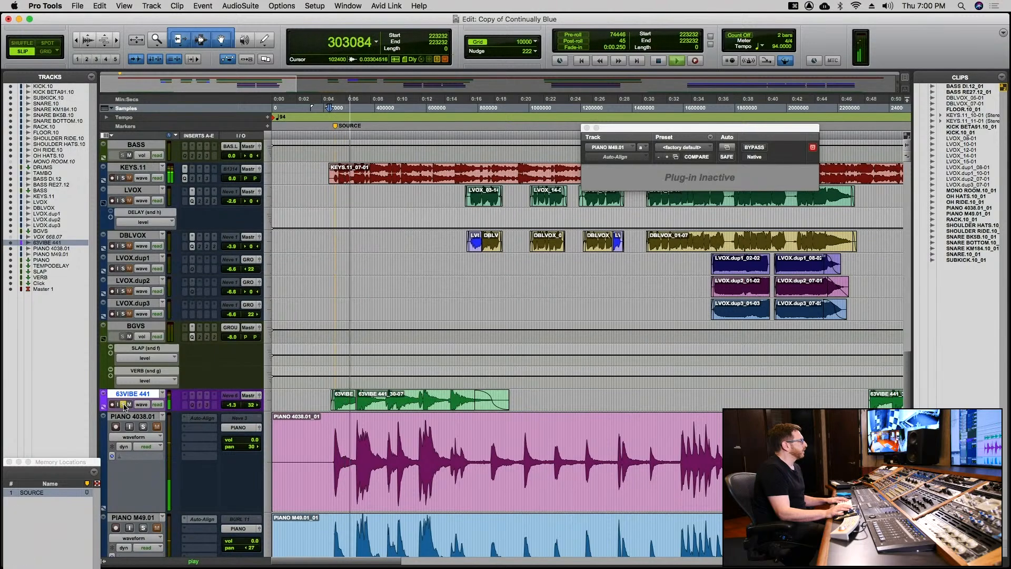
key(space)
click(122, 404)
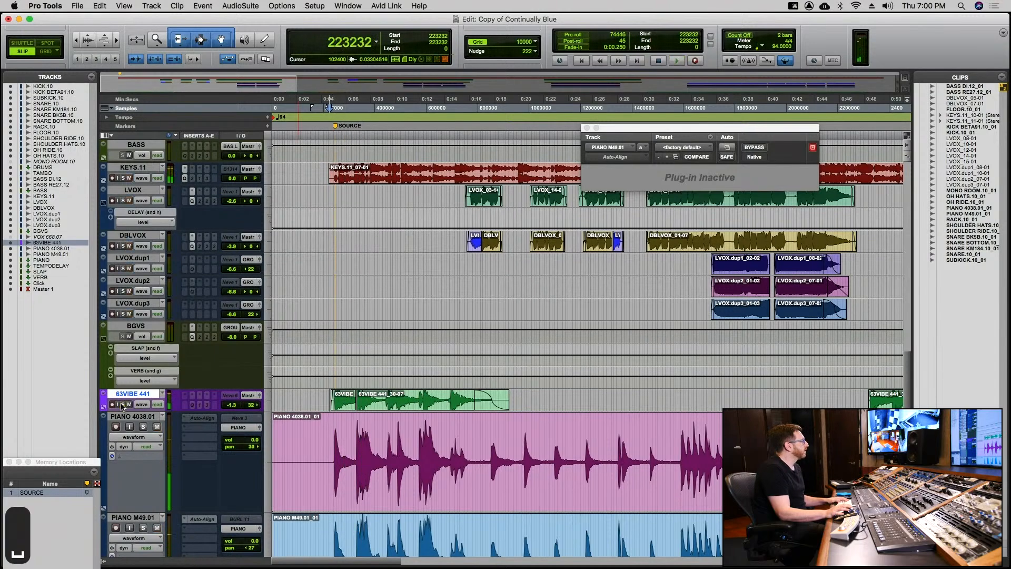
Toggle the solo of PIANO 4038.01 on and off, and play from sample 223232 with no track soloed.
click(143, 427)
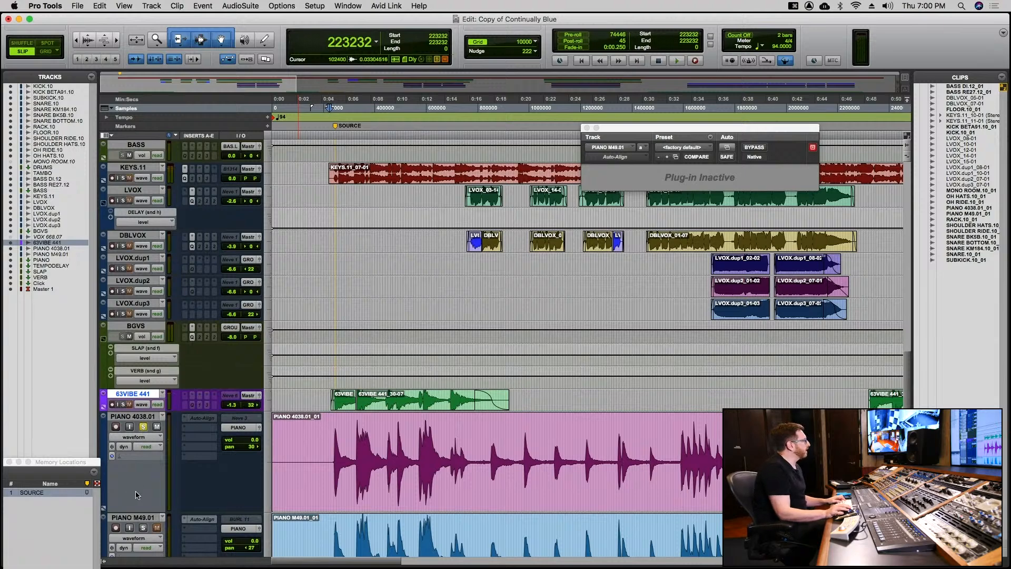
click(143, 426)
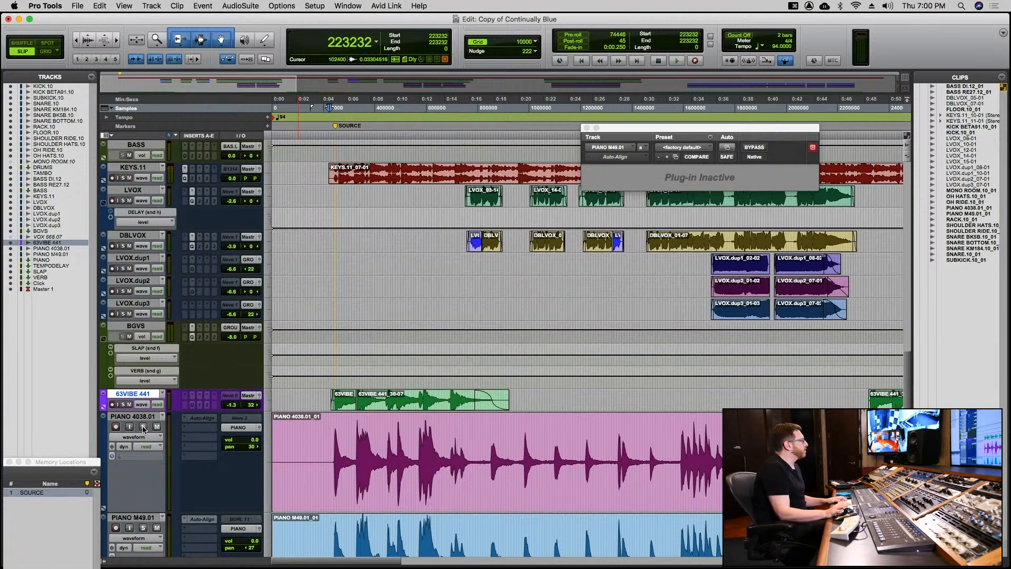
key(space)
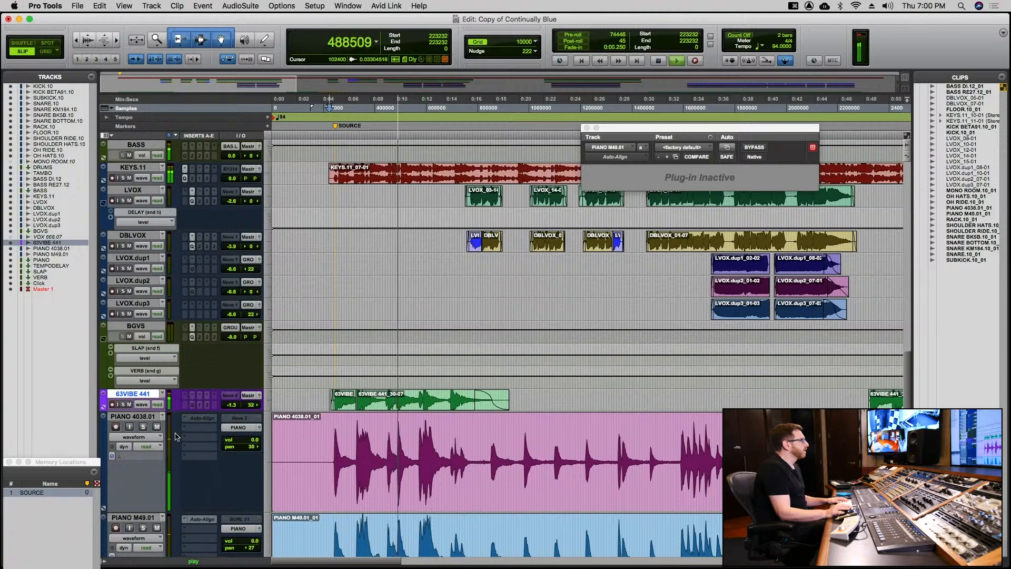
key(space)
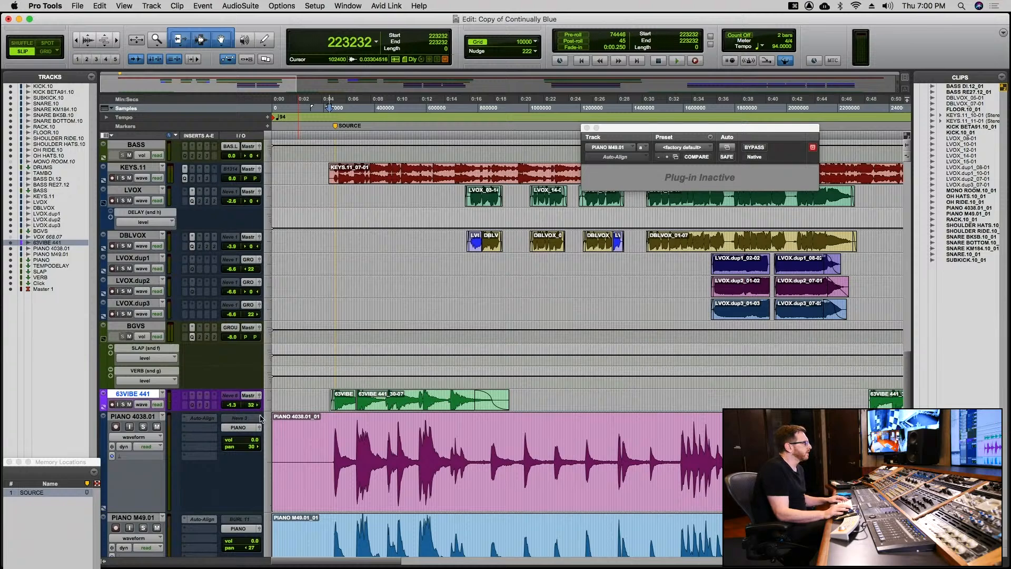
Place the edit cursor at sample 323584 on PIANO 4038.01 and examine the opening notes against the vibe, keys, bass and overhead tracks.
click(355, 429)
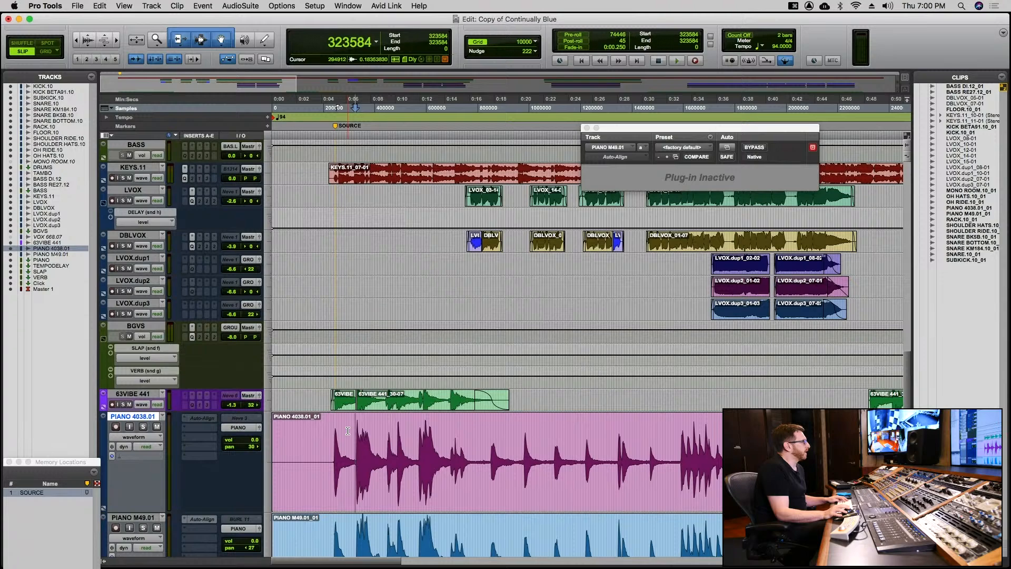
key(super+bracketright)
key(super+bracketright)
key(super+bracketleft)
key(super+bracketleft)
key(super+bracketright)
key(super+bracketright)
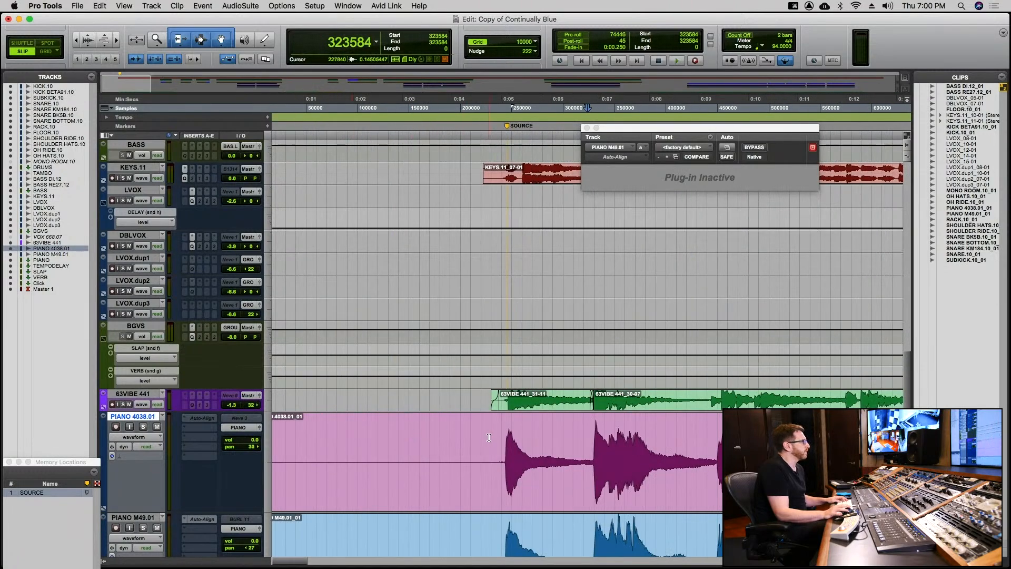
scroll(491, 438, up, 8)
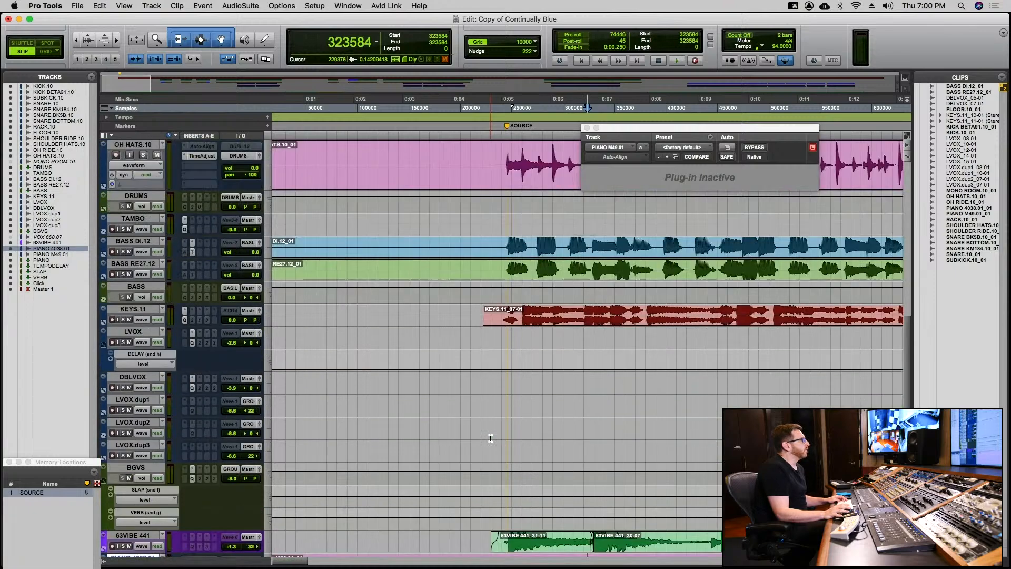
key(super+bracketleft)
key(super+bracketleft)
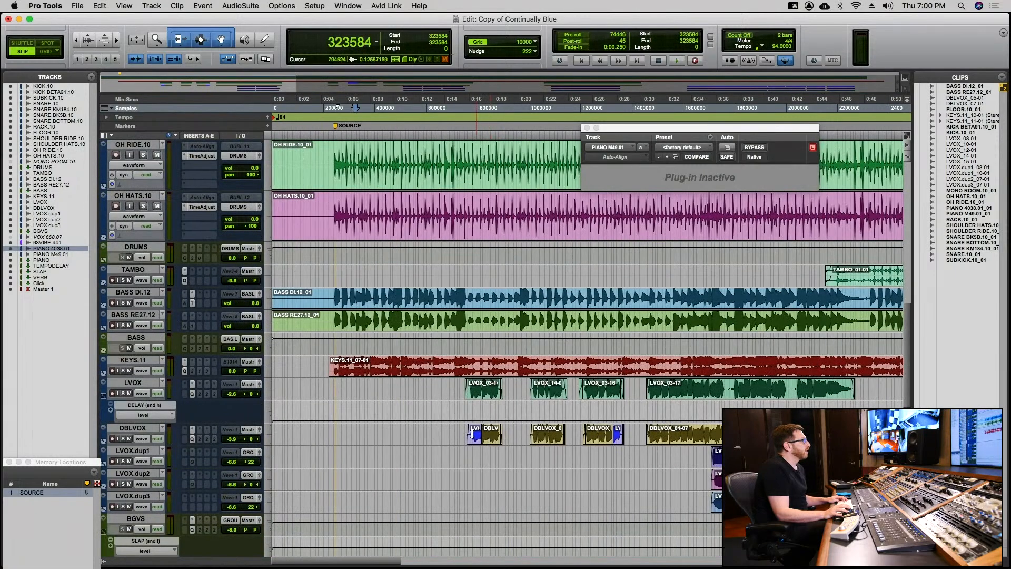
Show the hidden MONO ROOM.10 track and make it active.
click(334, 386)
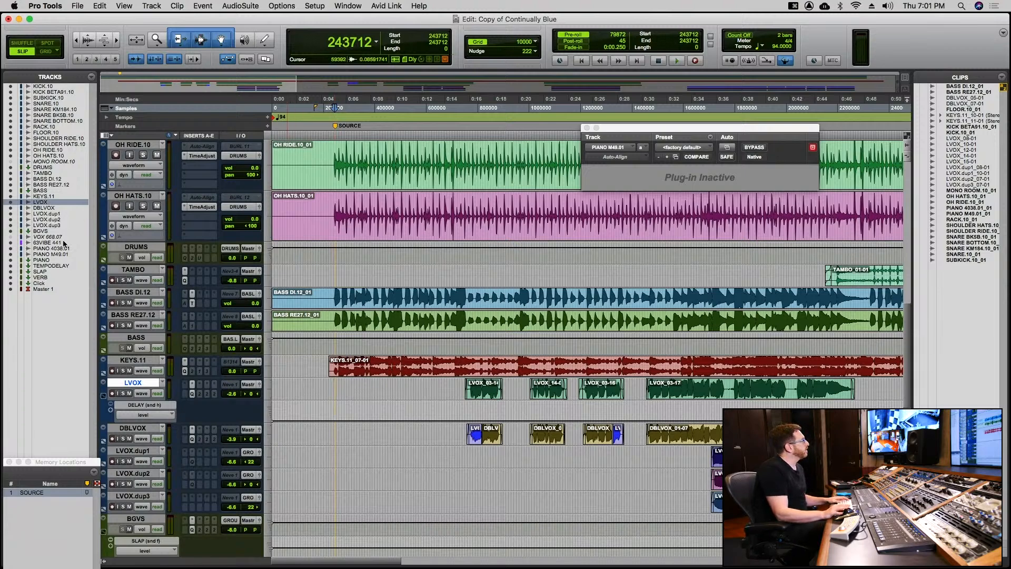
right_click(53, 163)
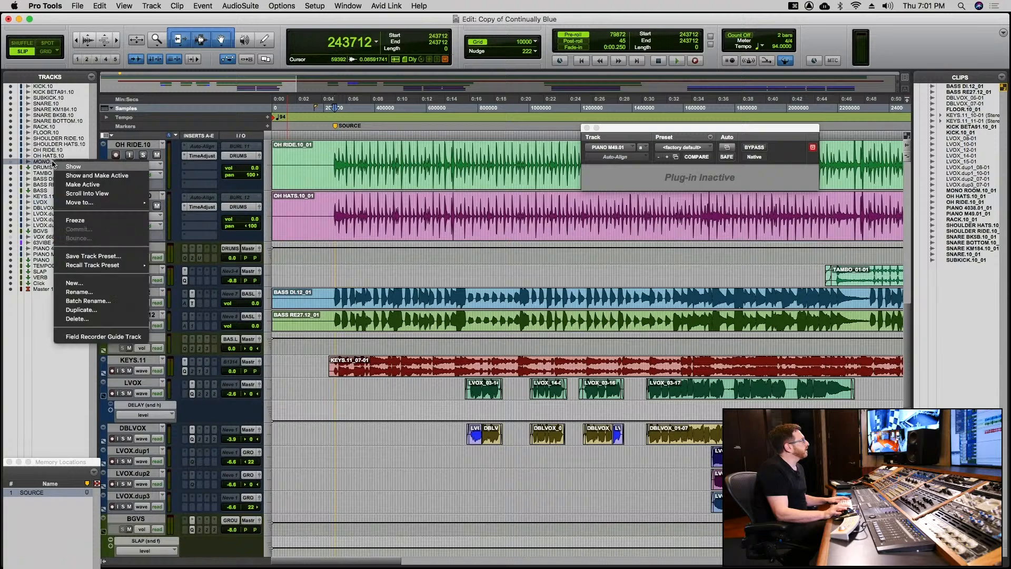
click(80, 176)
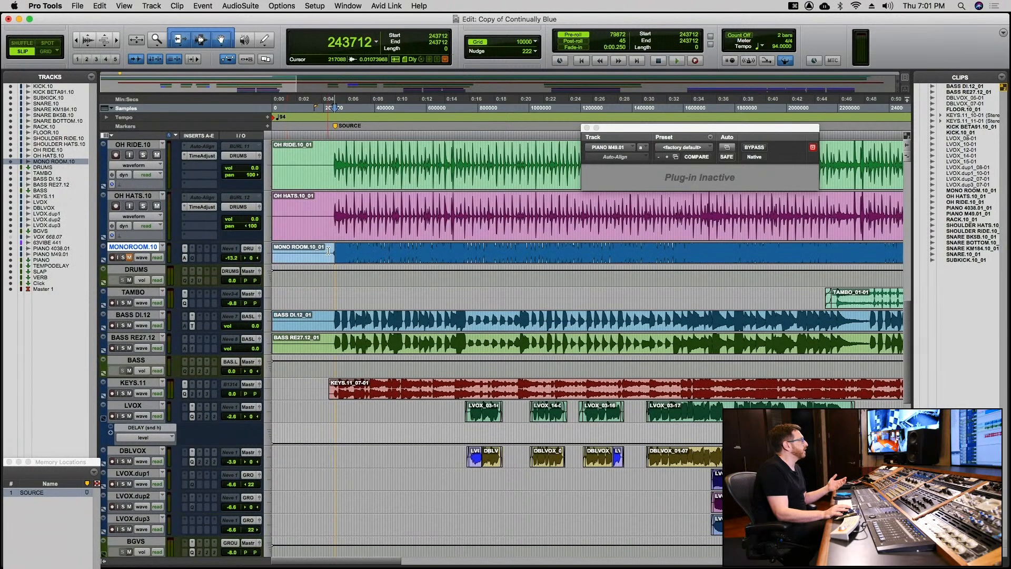
Scale down the oversized waveform display and bring the full length of the MONO ROOM.10 clip into view.
click(328, 249)
key(alt+super+bracketleft)
key(alt+super+bracketleft)
key(alt+super+bracketleft)
key(alt+super+bracketleft)
key(alt+super+bracketleft)
key(alt+super+bracketleft)
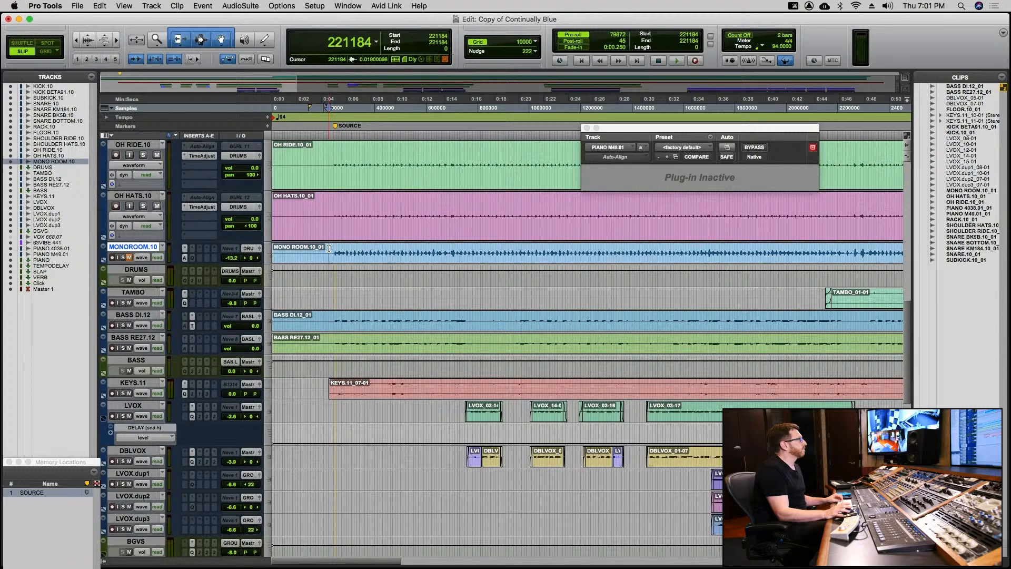
key(super+bracketleft)
key(super+bracketleft)
key(super+bracketleft)
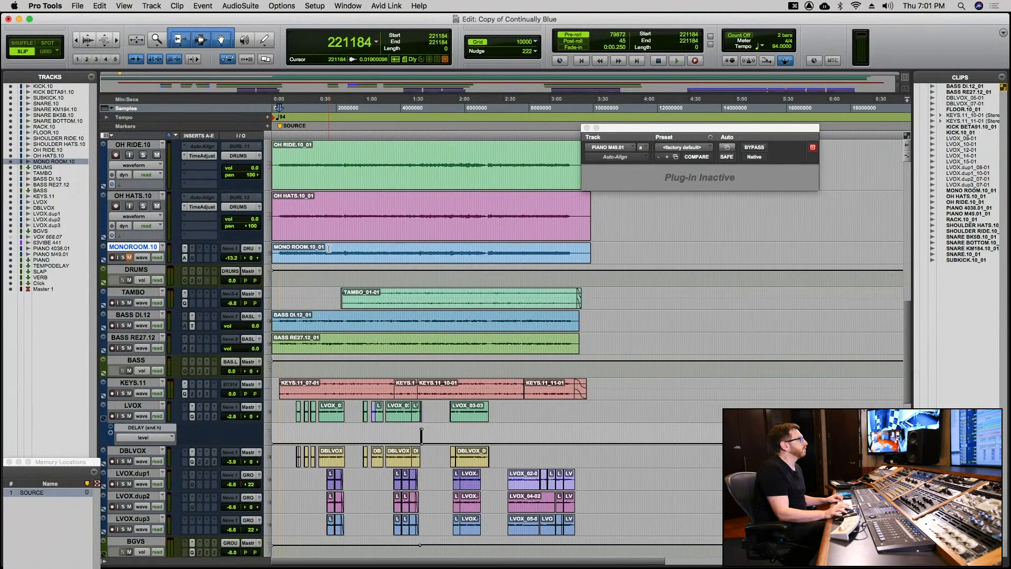
key(alt+super+bracketright)
key(alt+super+bracketright)
key(alt+super+bracketright)
key(alt+super+bracketright)
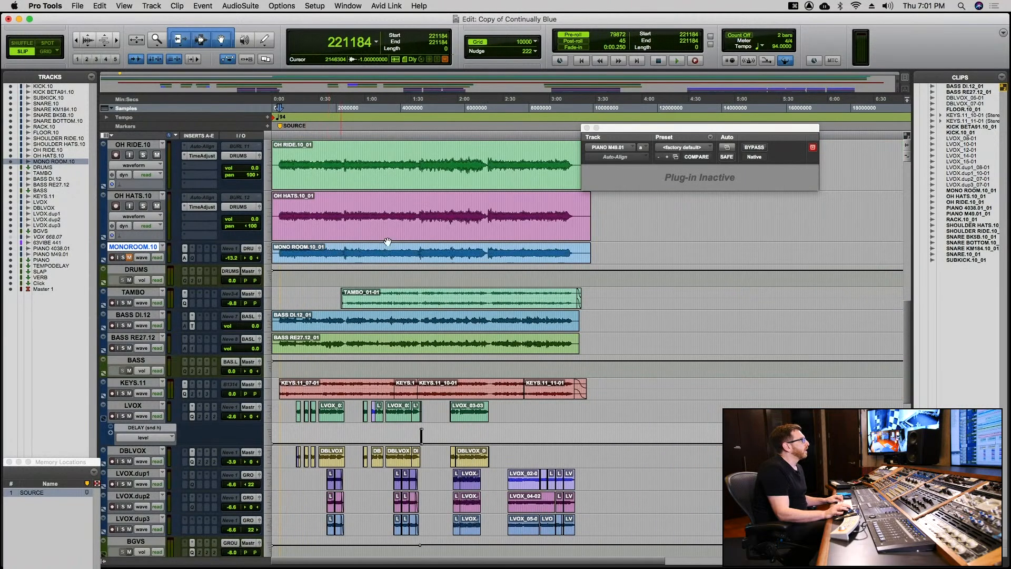
Unmute MONO ROOM.10 and place the edit cursor at sample 262144, near the start of the drums.
click(481, 251)
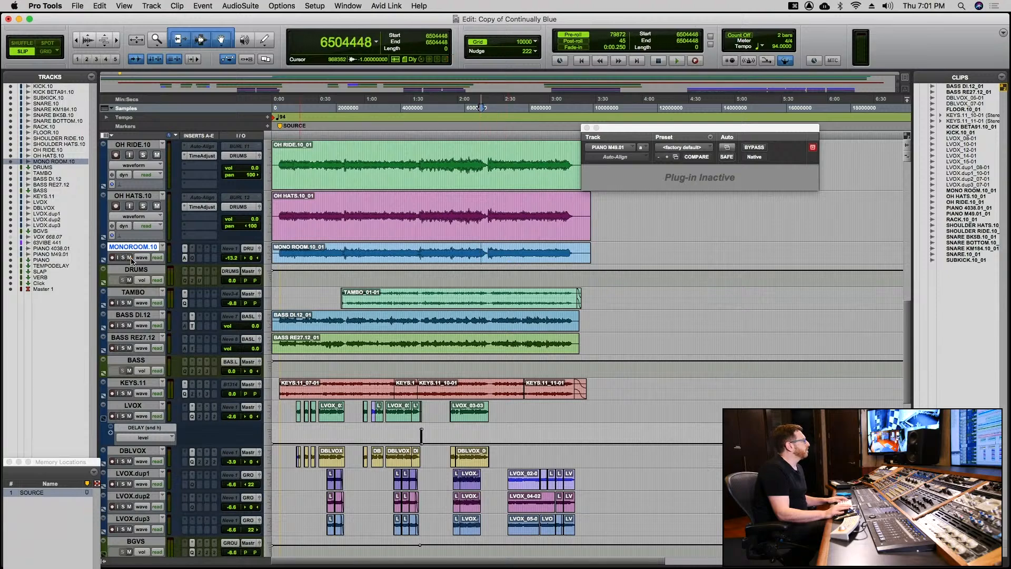
click(280, 251)
key(super+bracketright)
key(super+bracketright)
key(super+bracketright)
key(super+bracketright)
key(super+bracketright)
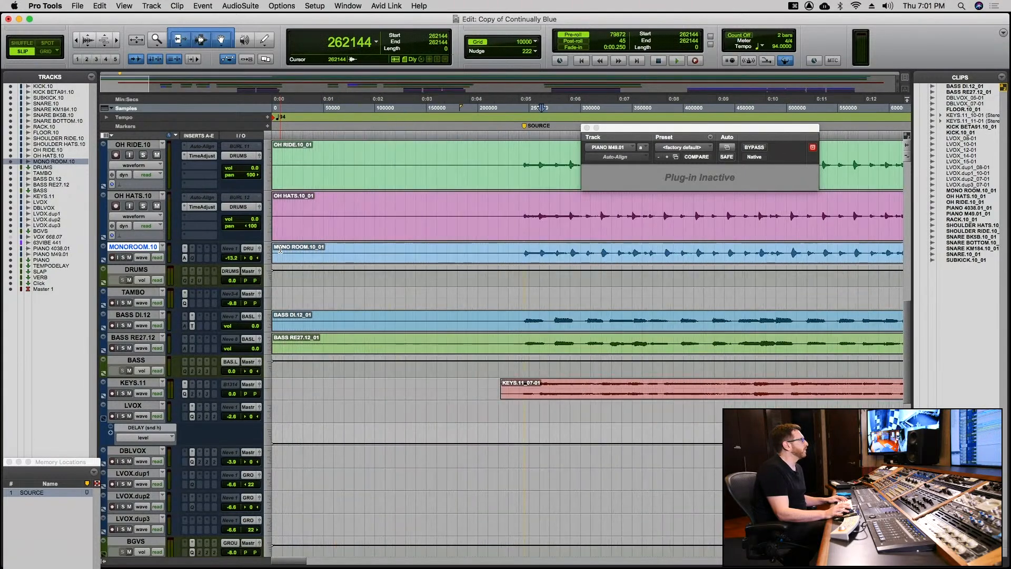
Open Auto-Align on MONO ROOM.10, solo the track, and start playback with the edit cursor at sample 205312.
click(185, 258)
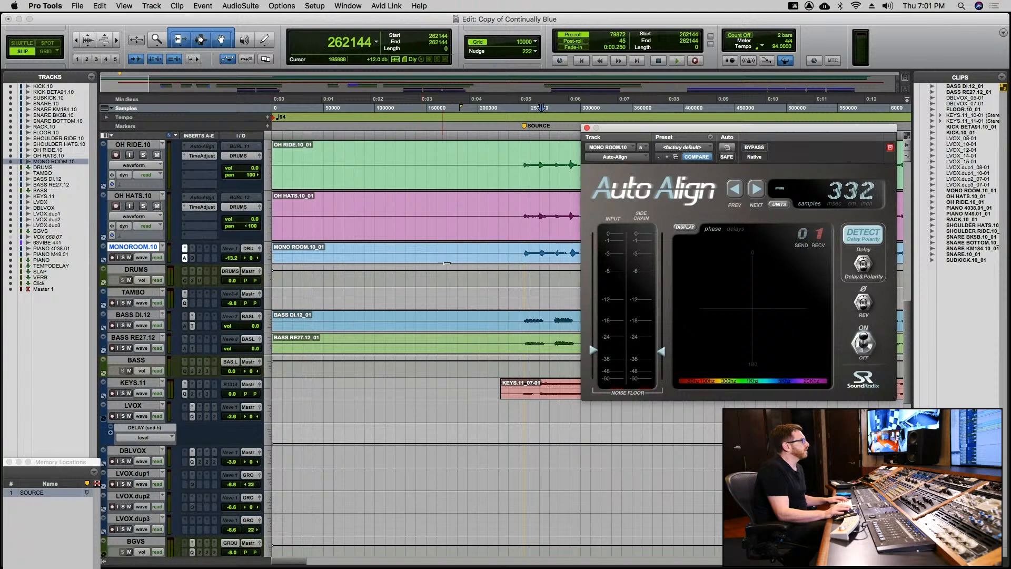
click(483, 252)
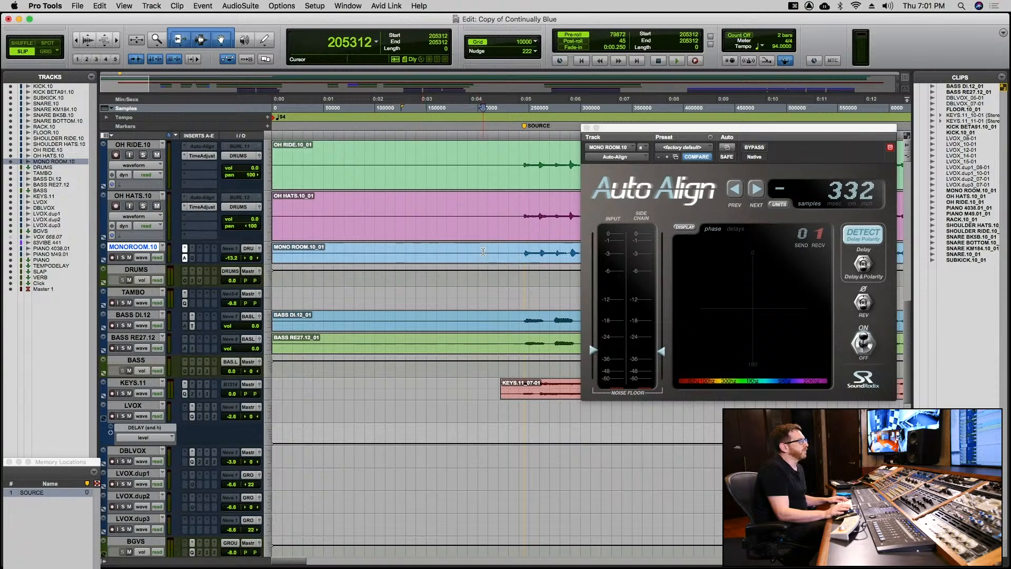
click(123, 258)
key(space)
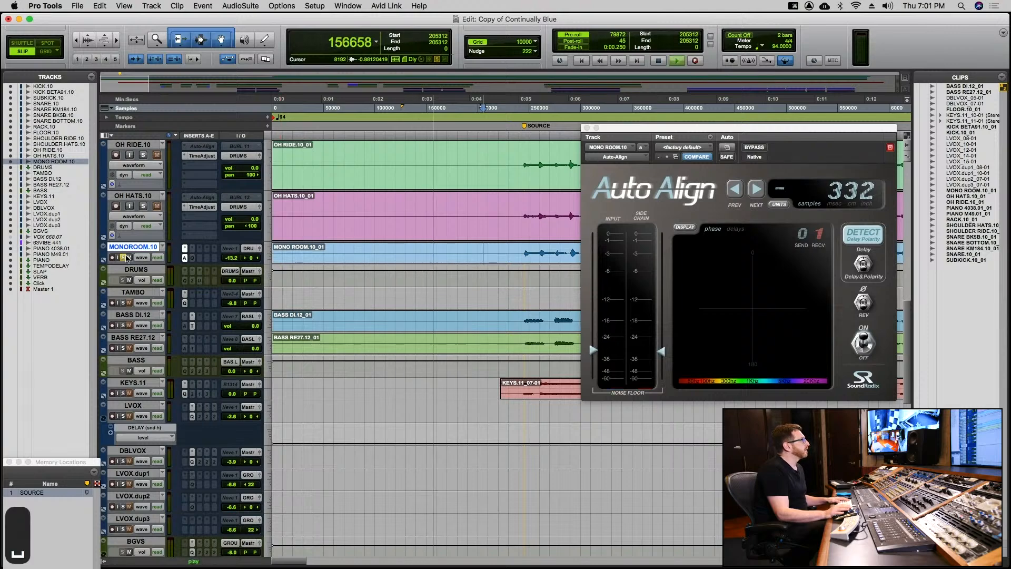
Reset the MONO ROOM.10 track volume to 0.0 dB while it plays.
scroll(510, 237, down, 1)
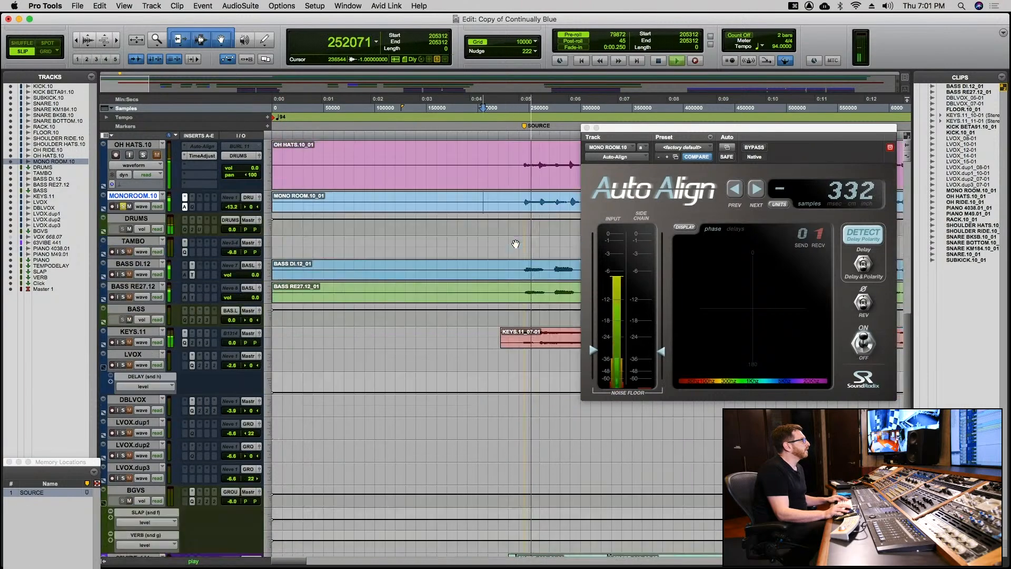
scroll(514, 240, down, 4)
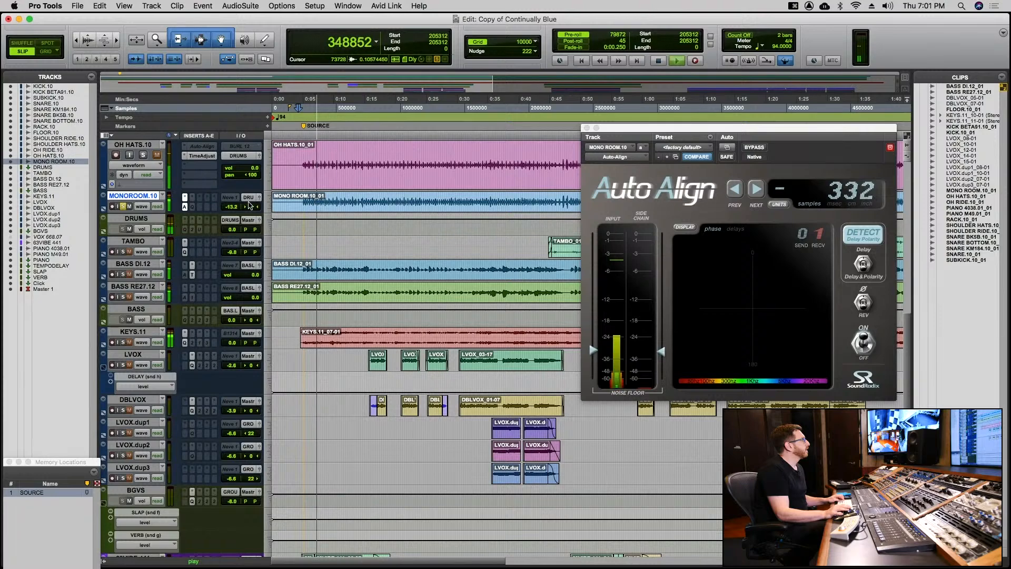
alt+click(232, 208)
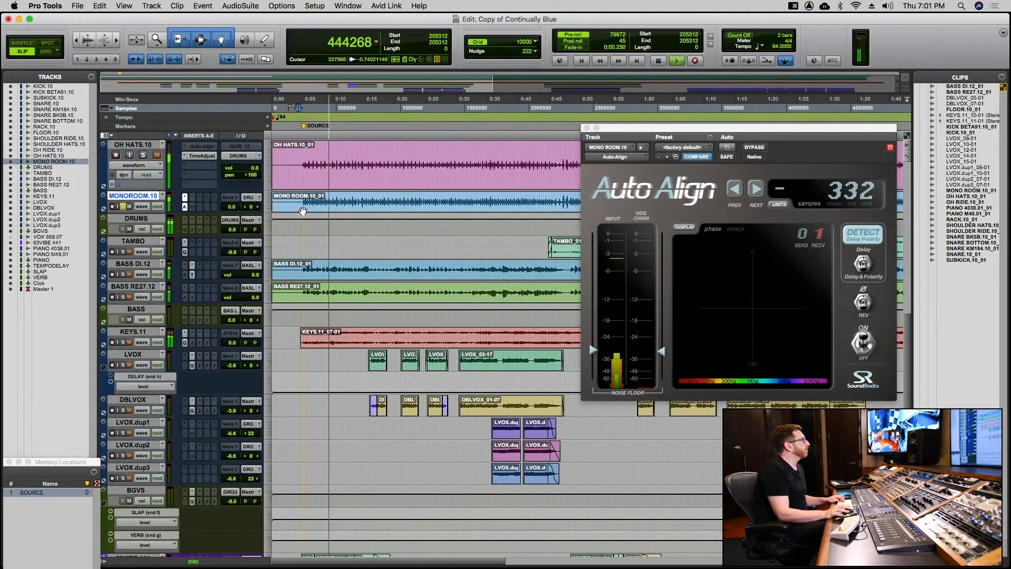
scroll(308, 211, down, 1)
scroll(308, 211, down, 1)
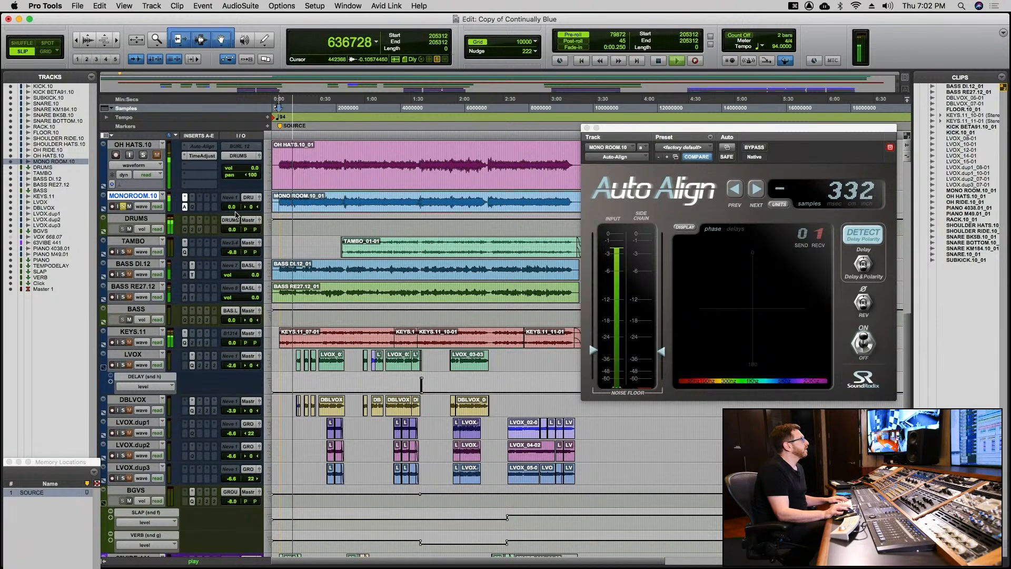
Solo OH HATS.10 alongside MONO ROOM.10, compare the two tracks during playback, and stop.
click(144, 155)
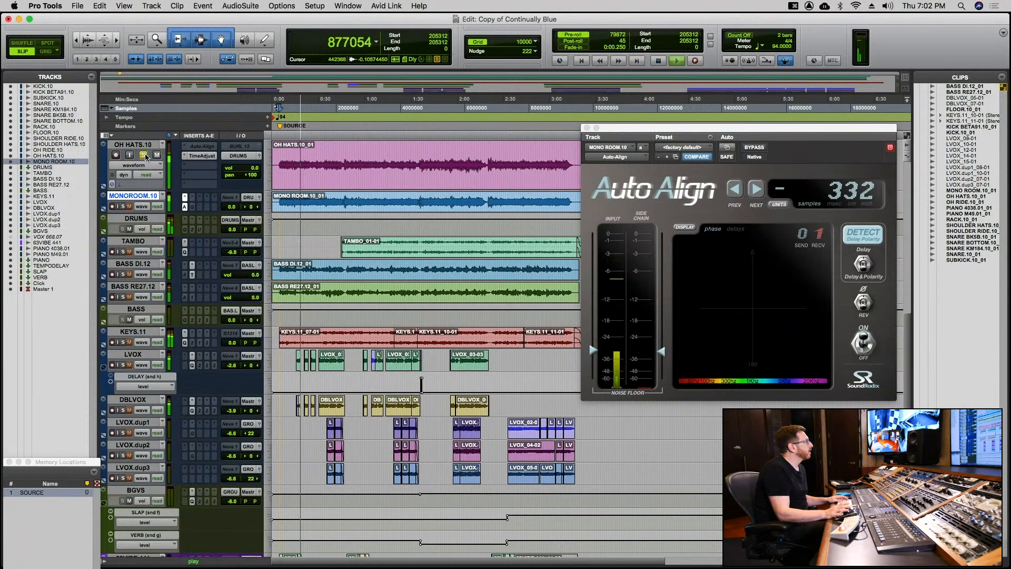
click(123, 207)
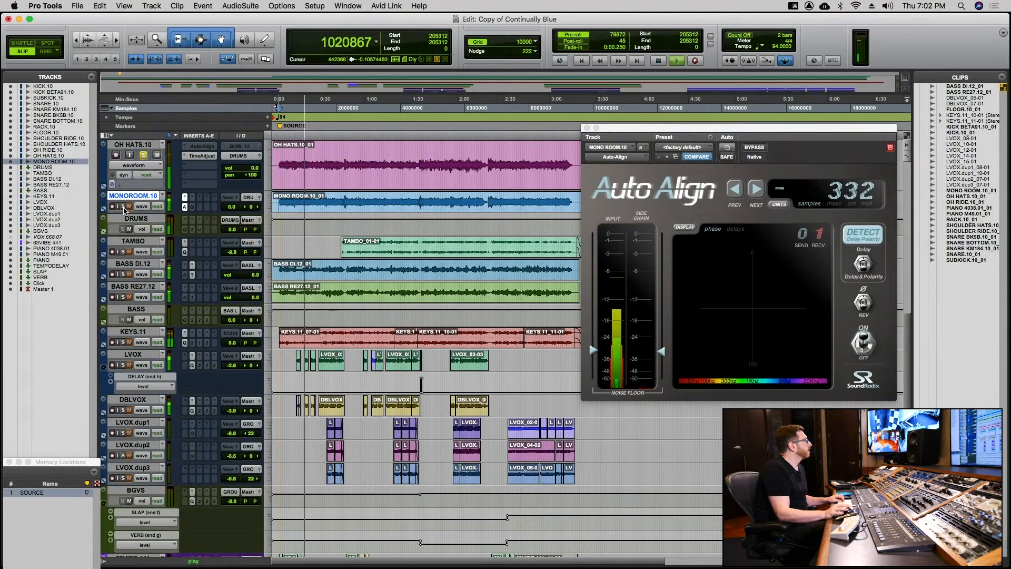
key(space)
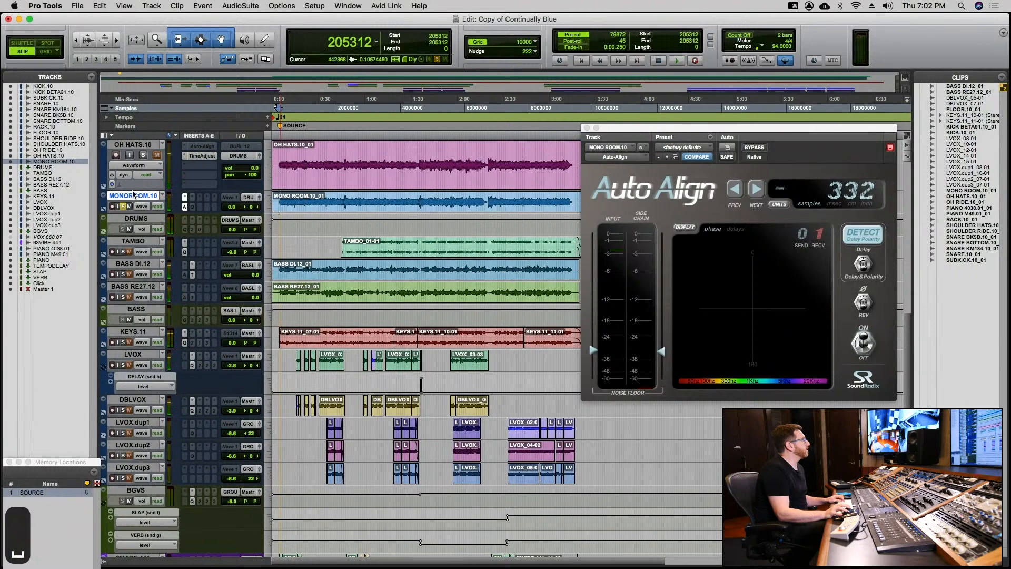
Select all drum tracks from KICK.10 to MONO ROOM.10, solo them together, and start playback.
scroll(134, 194, up, 15)
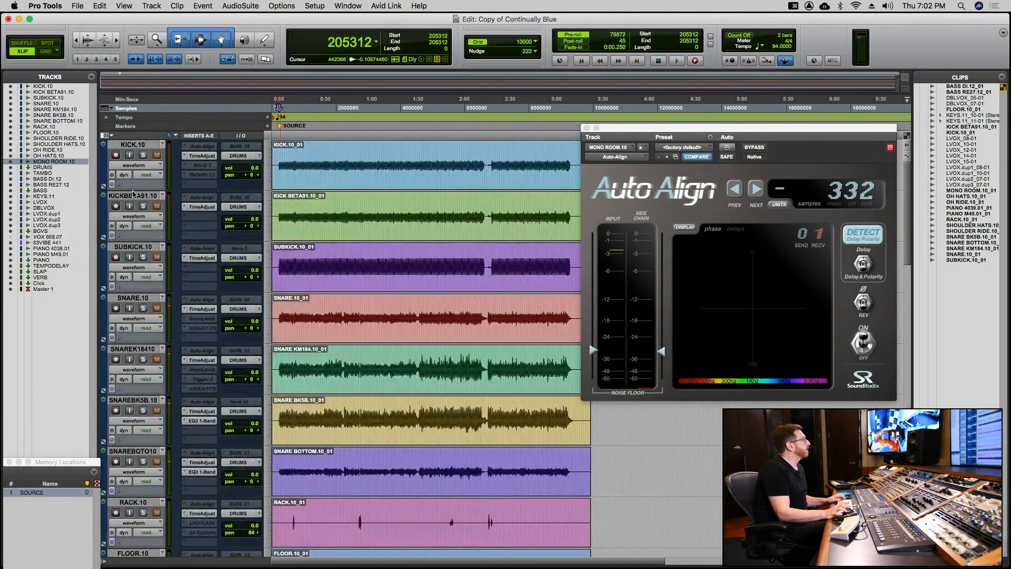
shift+click(135, 147)
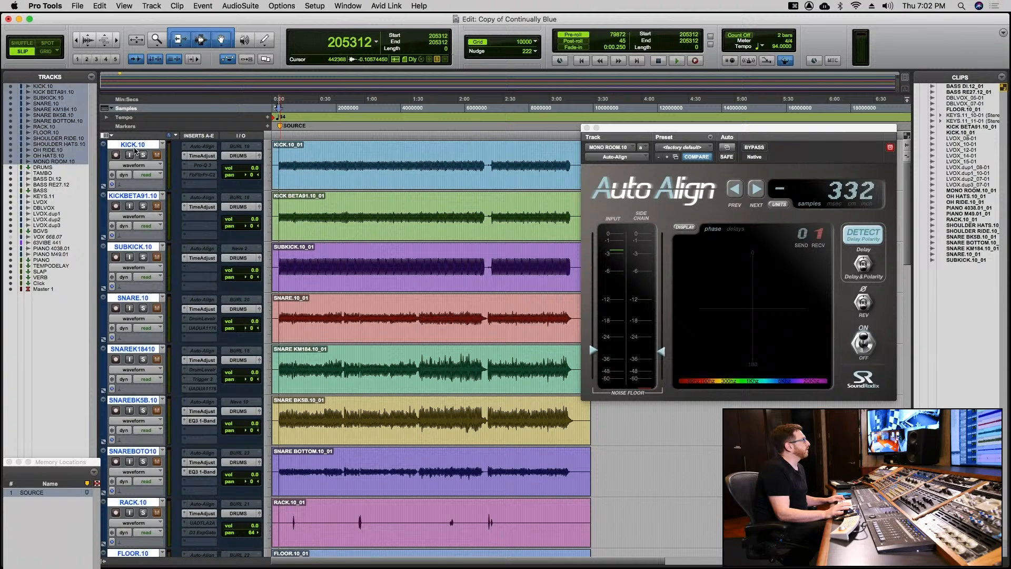
click(143, 155)
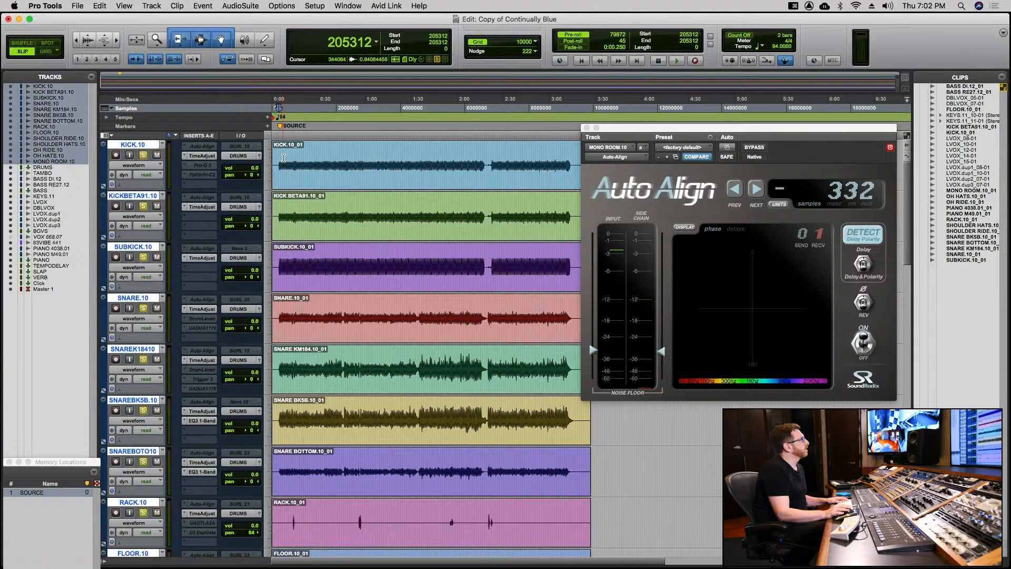
key(space)
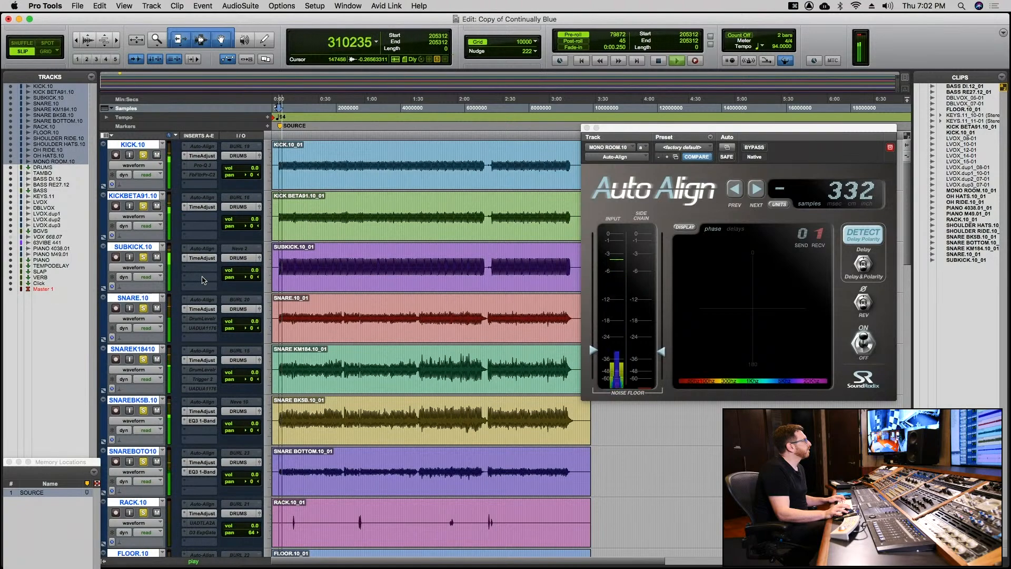
Cycle the delay units of Auto-Align on MONO ROOM.10 through milliseconds, centimetres and inches, and return to samples.
scroll(204, 280, down, 15)
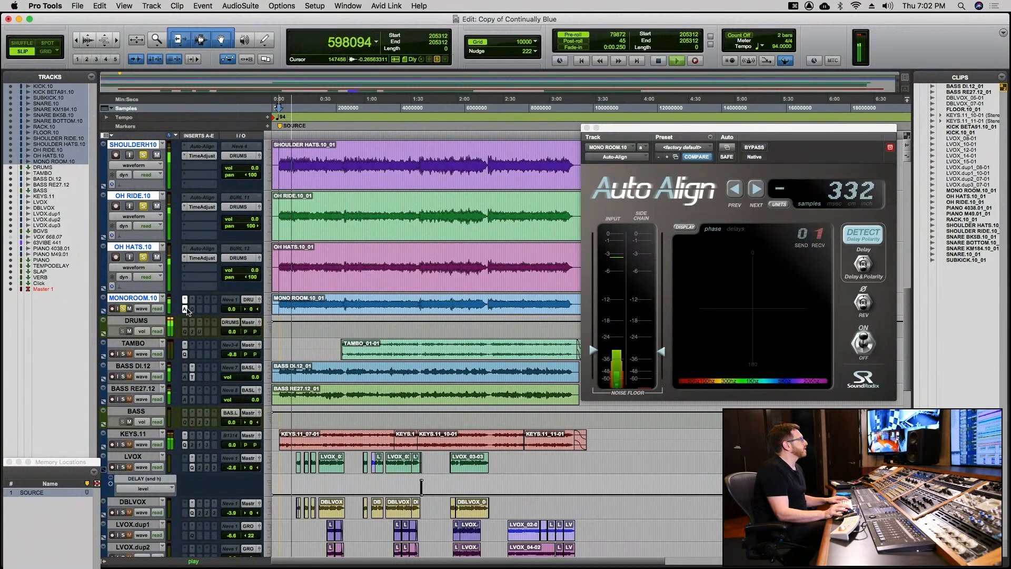
click(184, 310)
click(184, 310)
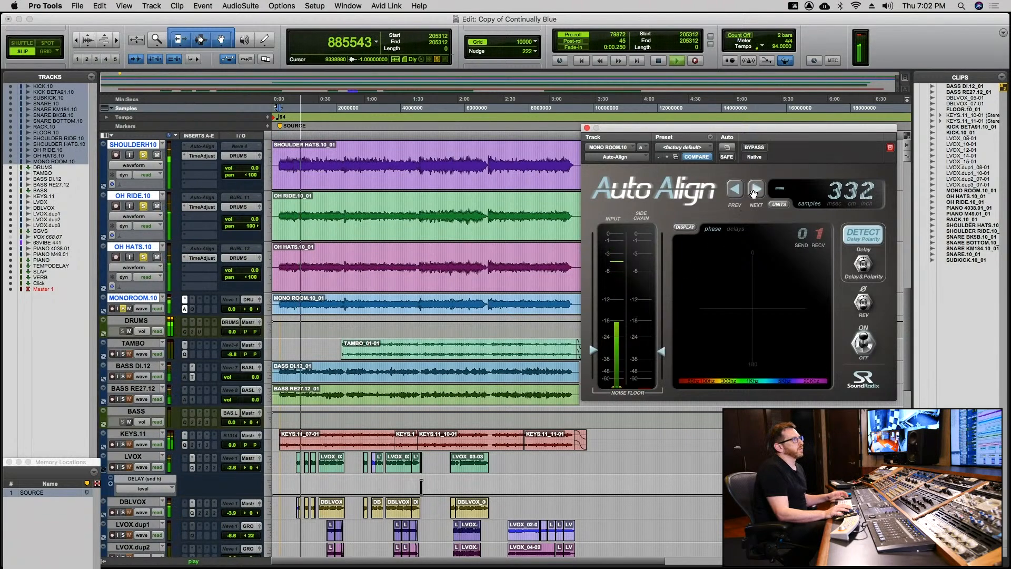
click(776, 204)
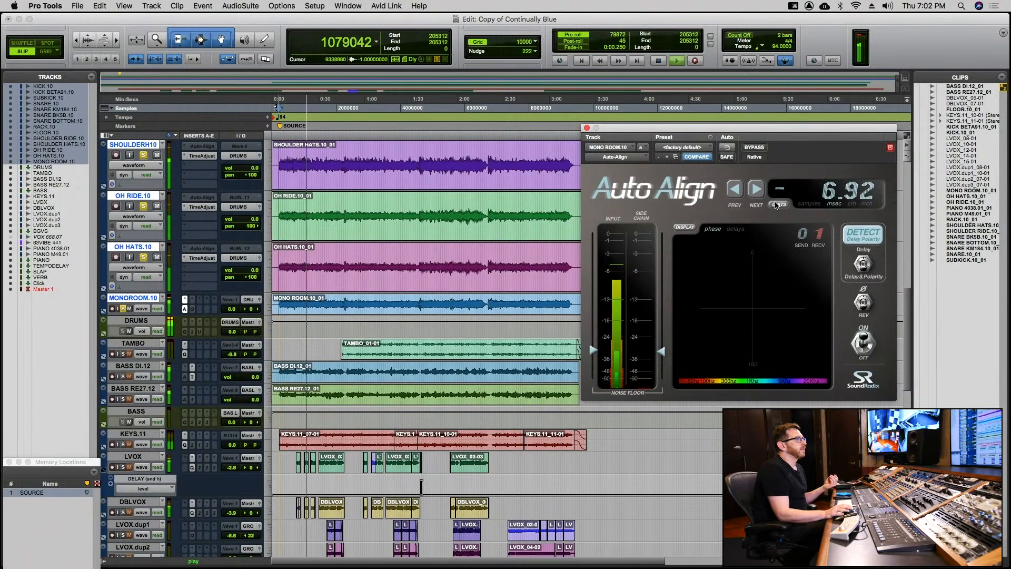
click(775, 204)
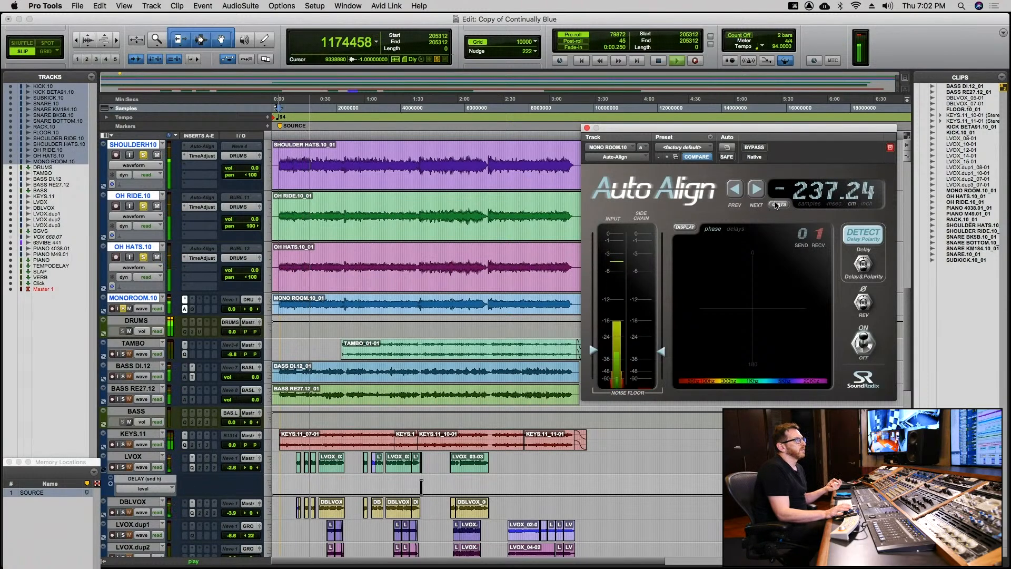
click(776, 205)
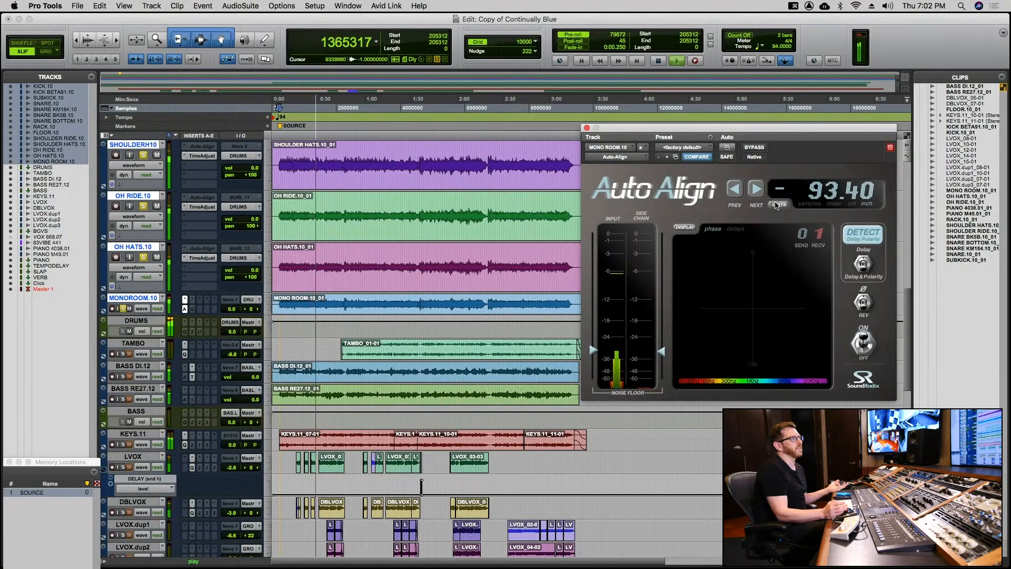
click(776, 205)
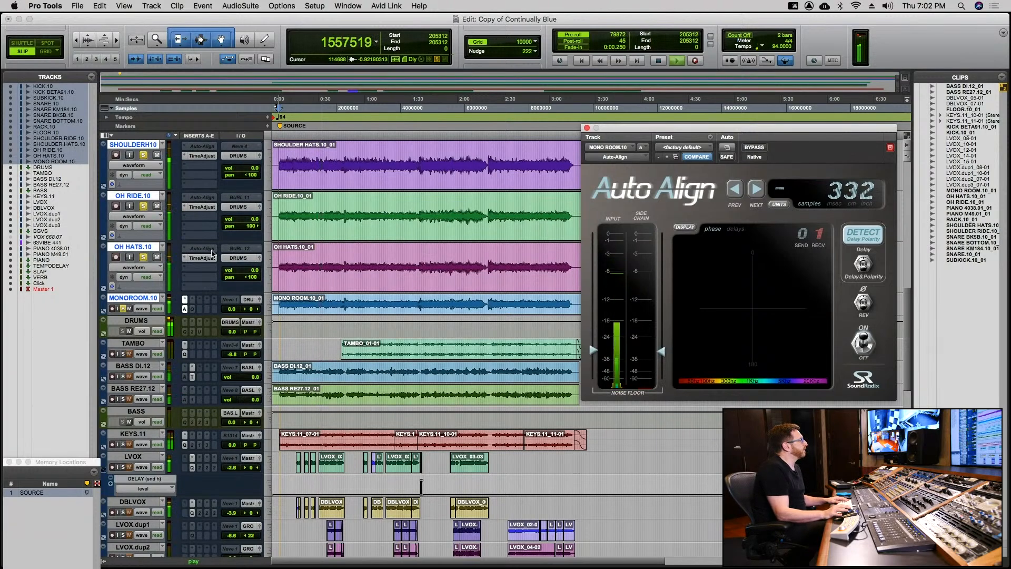
Compare the soloed drums with Auto-Align on MONO ROOM.10 repeatedly bypassed and re-enabled, and stop playback with it enabled.
super+click(185, 301)
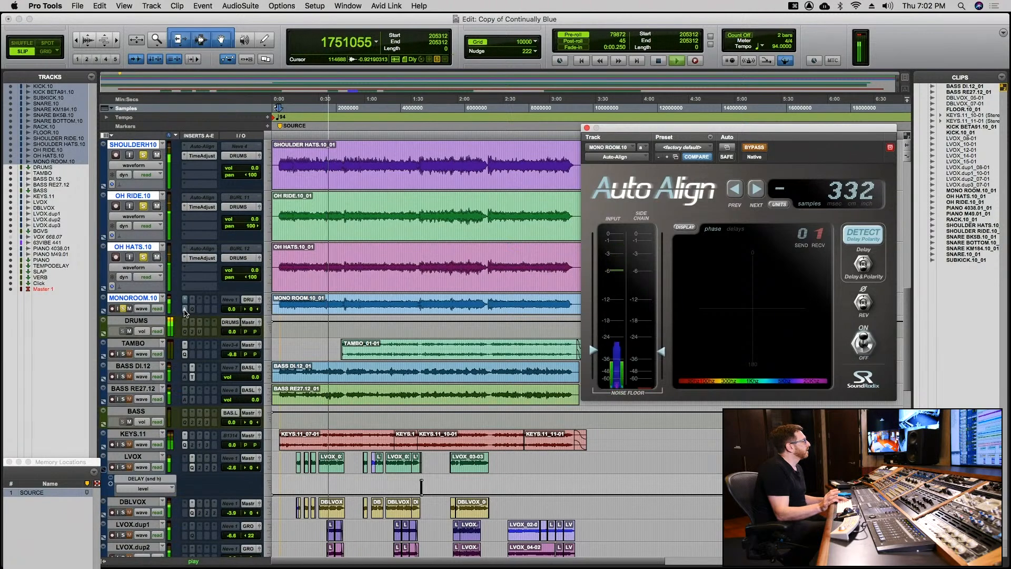
super+click(185, 310)
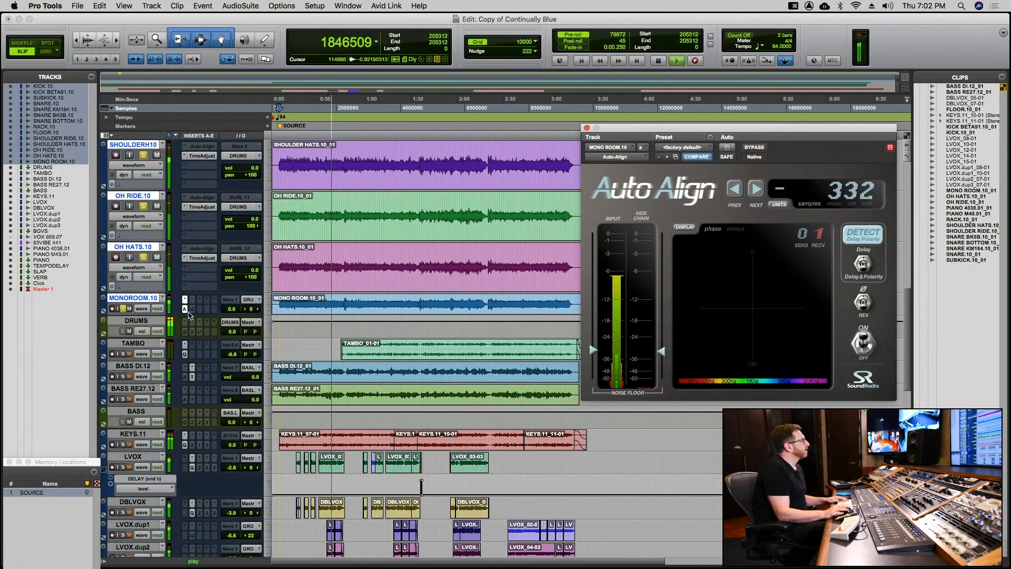
super+click(183, 312)
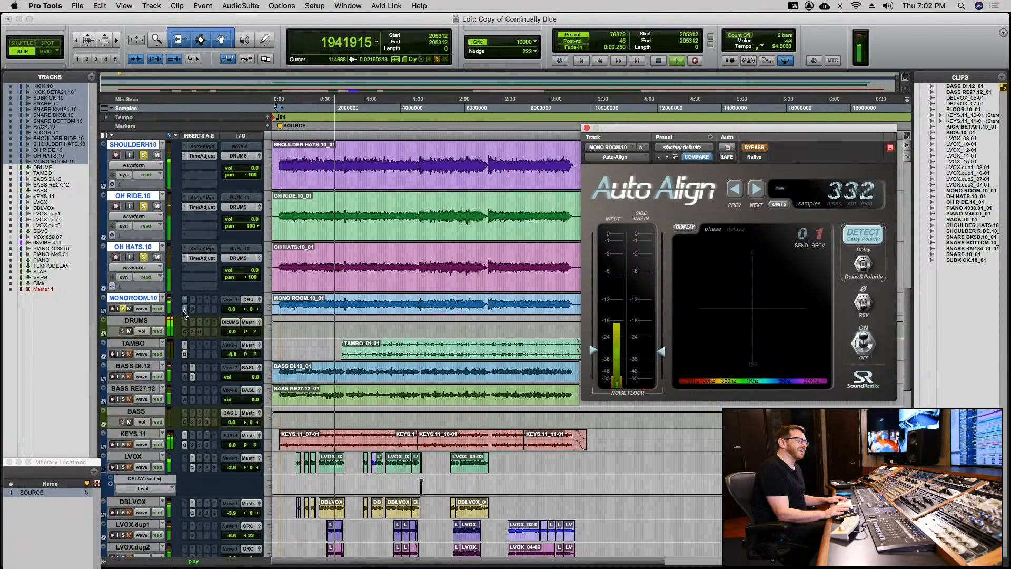
super+click(184, 311)
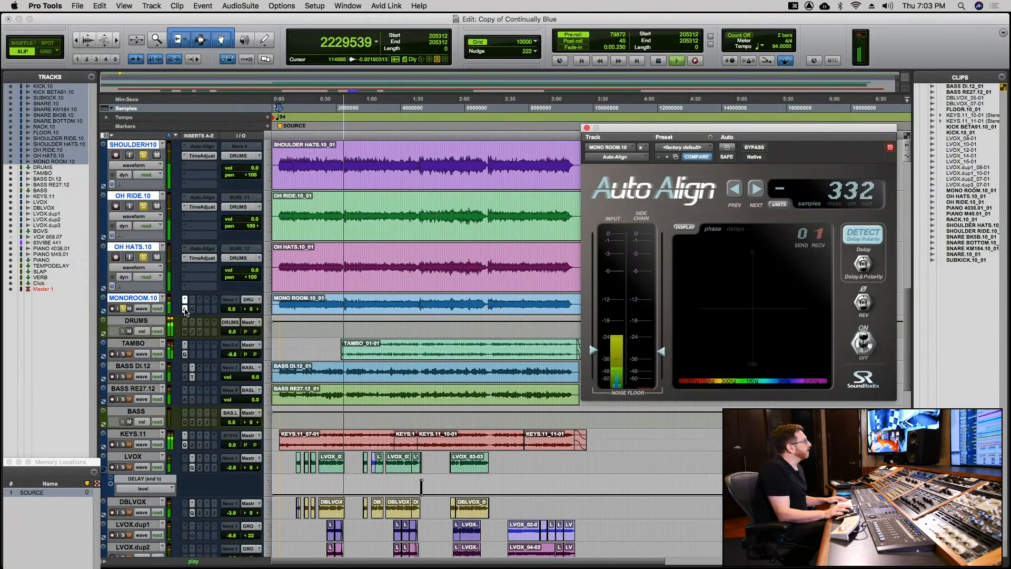
super+click(185, 308)
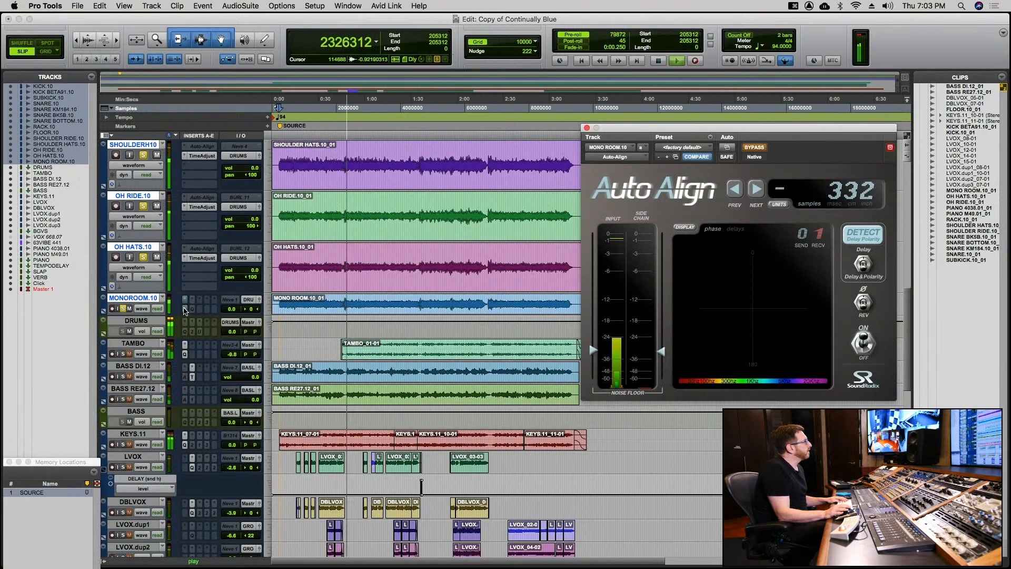
super+click(184, 308)
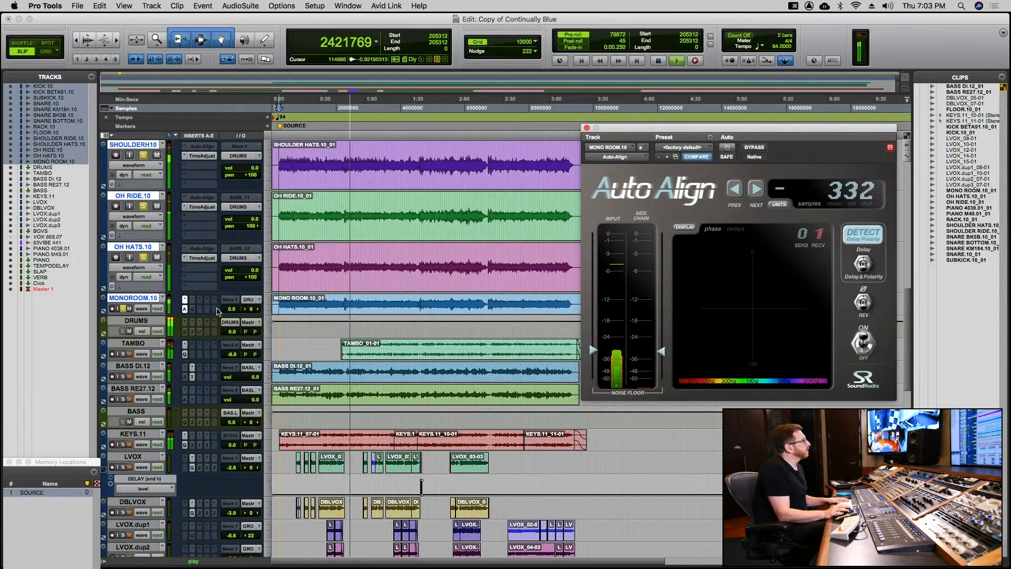
key(space)
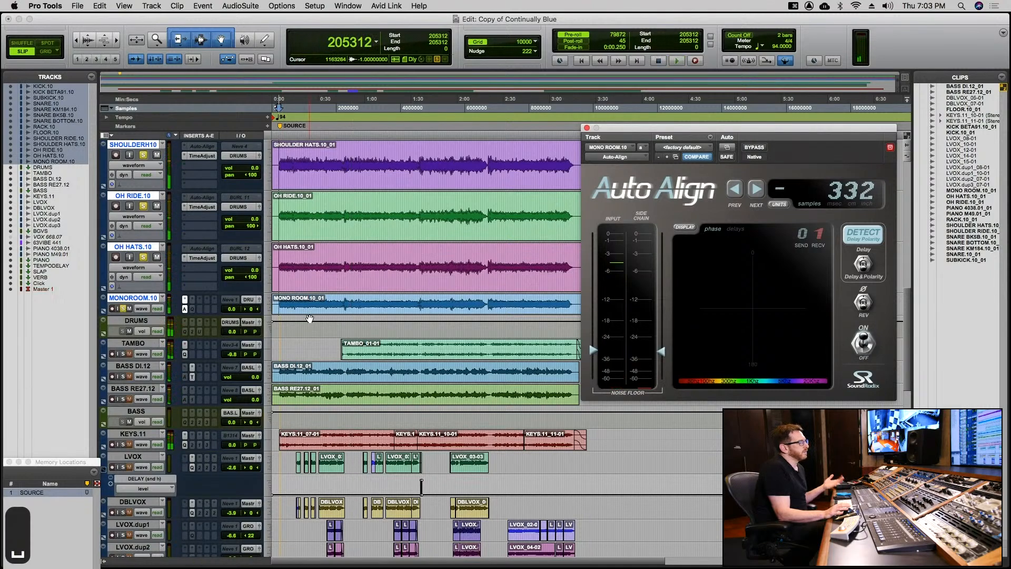
super+click(185, 310)
key(space)
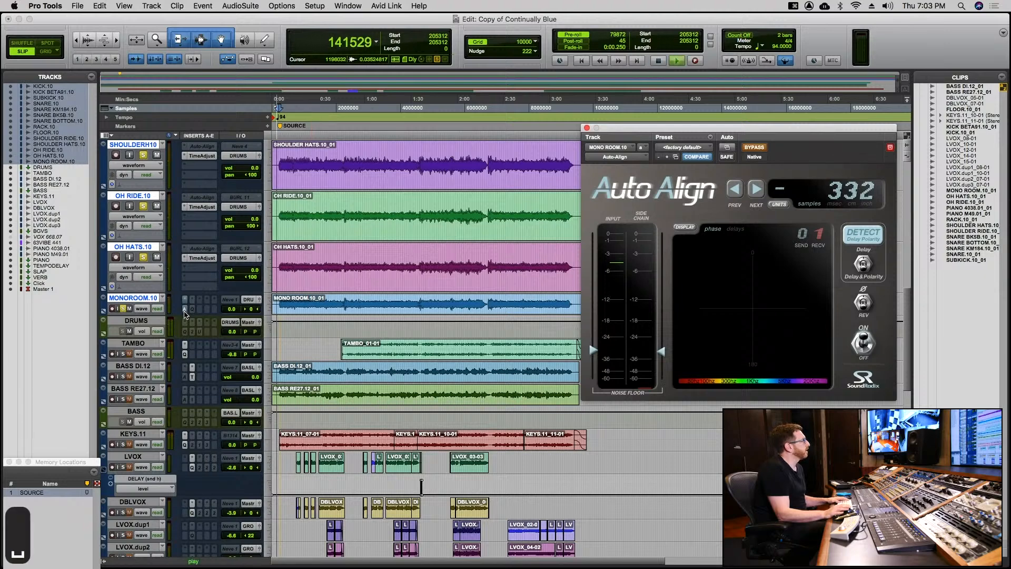
super+click(185, 311)
key(space)
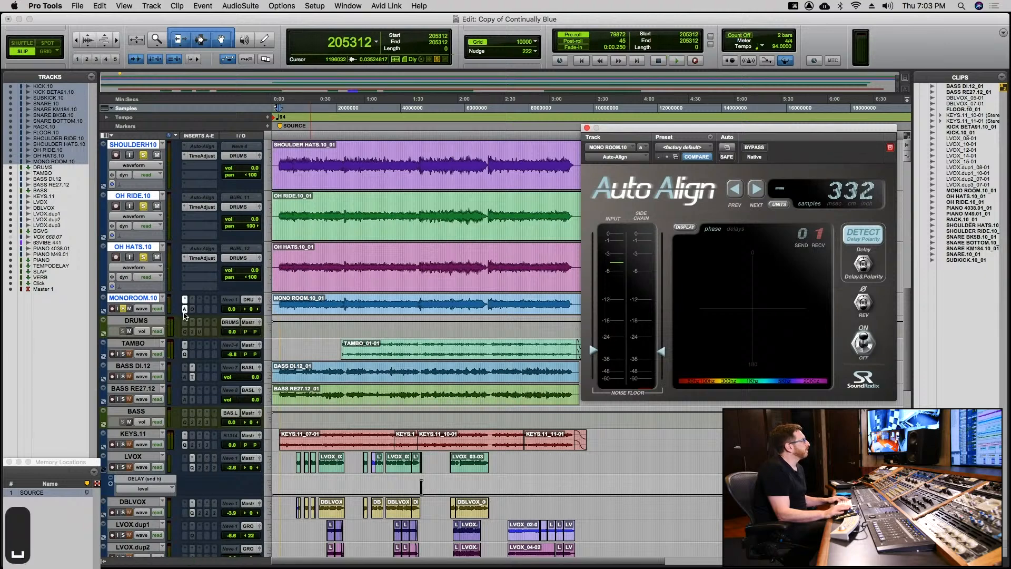
Make Auto-Align inactive on MONO ROOM.10 and play the soloed drums from sample 5619712.
ctrl+super+click(184, 310)
key(space)
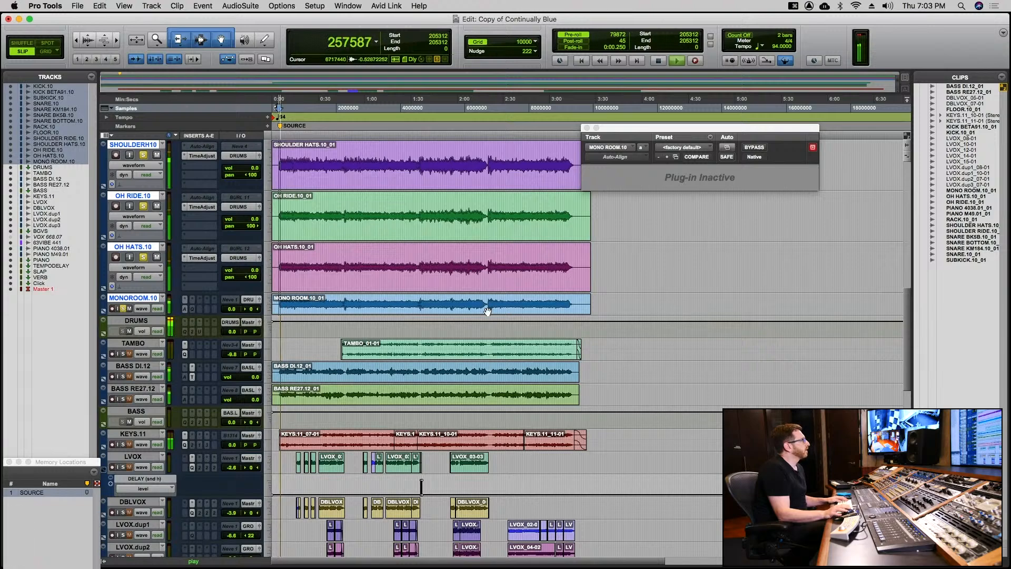
click(453, 302)
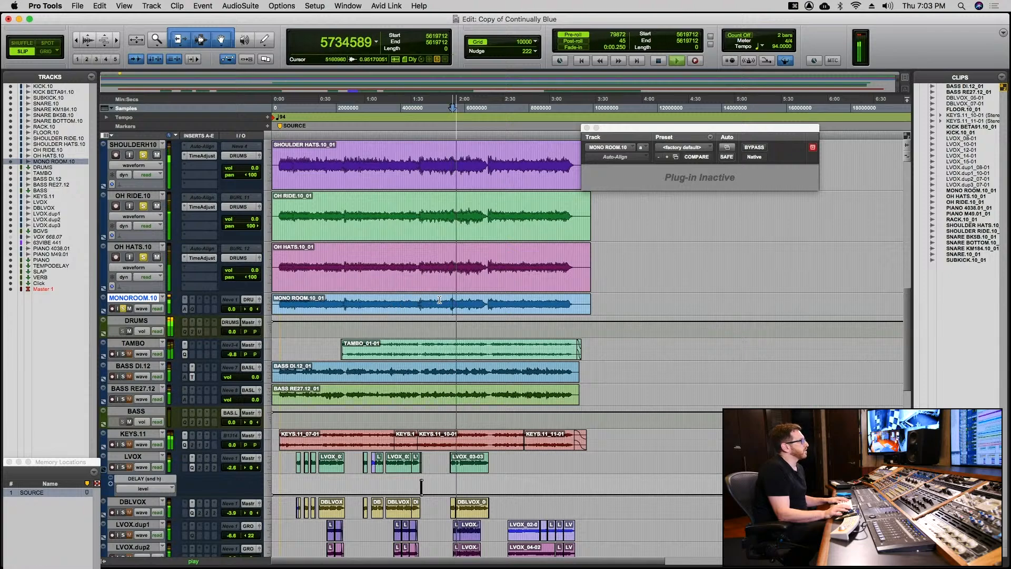
Reactivate Auto-Align on MONO ROOM.10, try its delay and polarity detection during playback, and stop.
ctrl+super+click(186, 310)
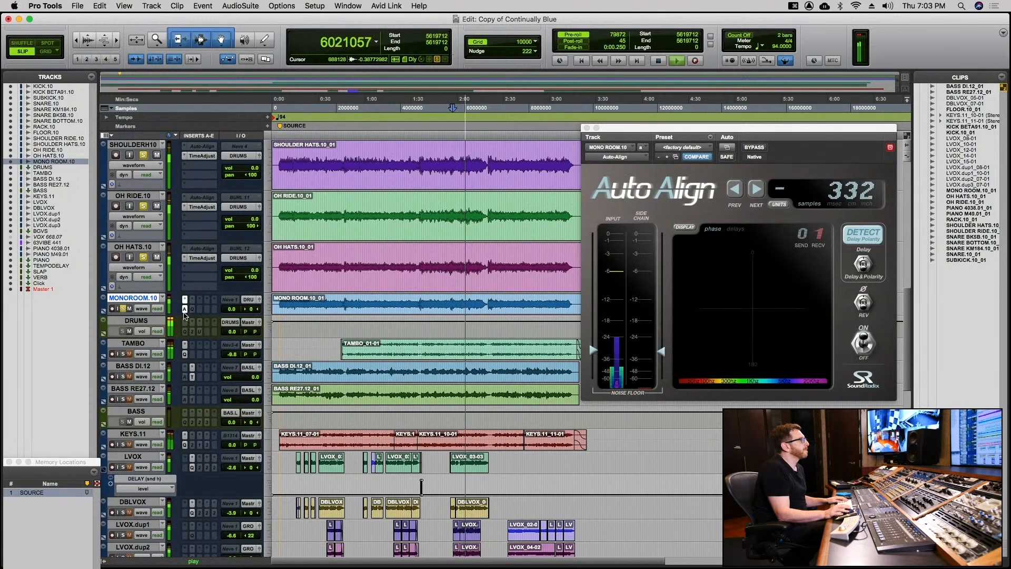
click(860, 232)
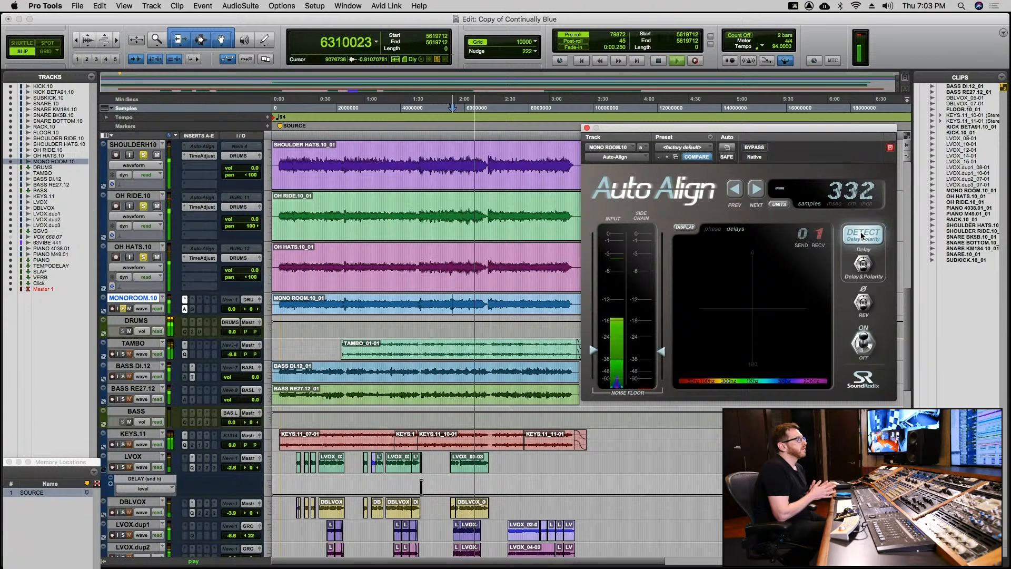
click(861, 235)
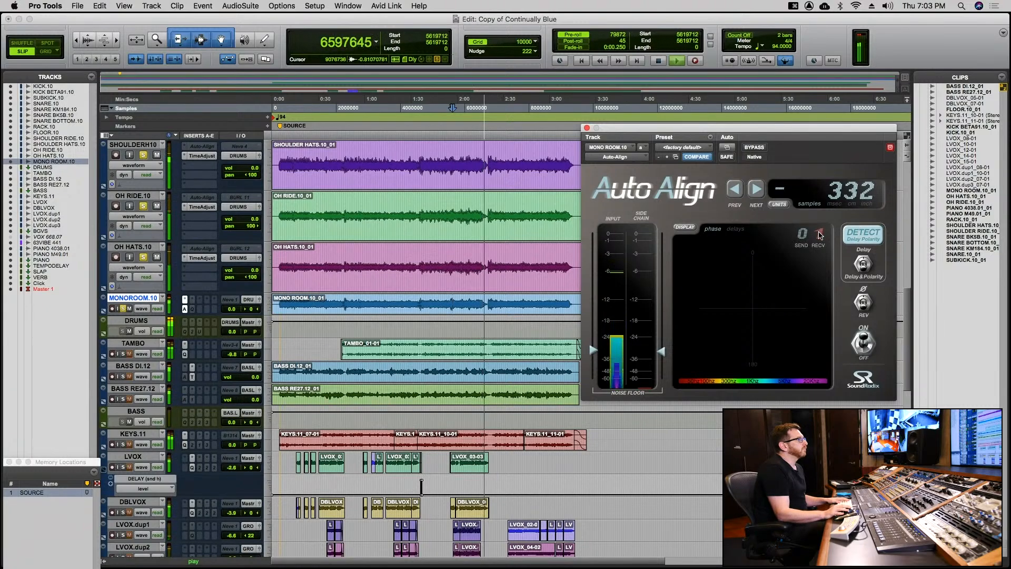
key(space)
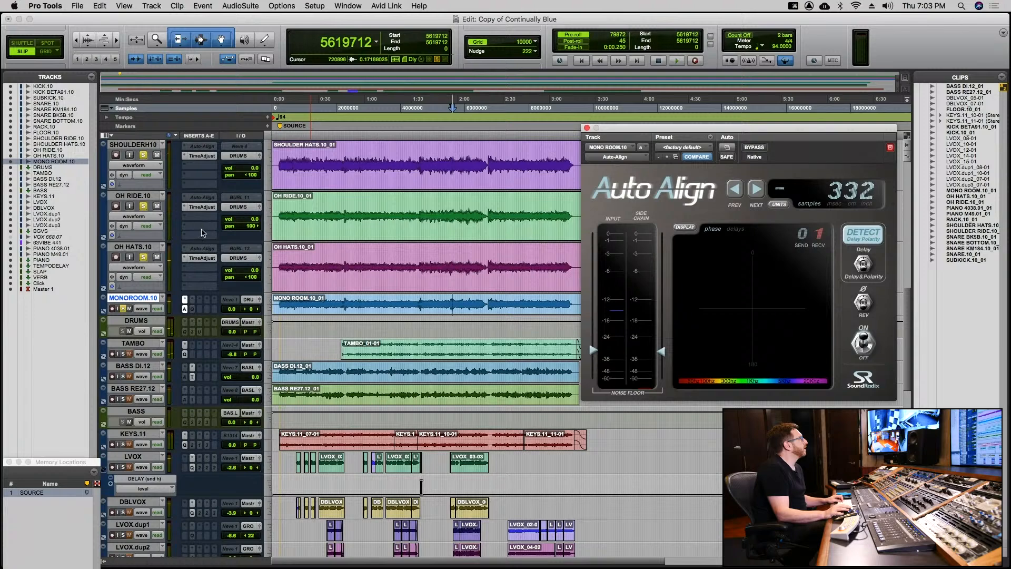
Select the tracks from KICK.10 to OH HATS.10, make their TimeAdjust inserts inactive, and activate their Auto-Align inserts.
click(130, 251)
scroll(132, 251, up, 10)
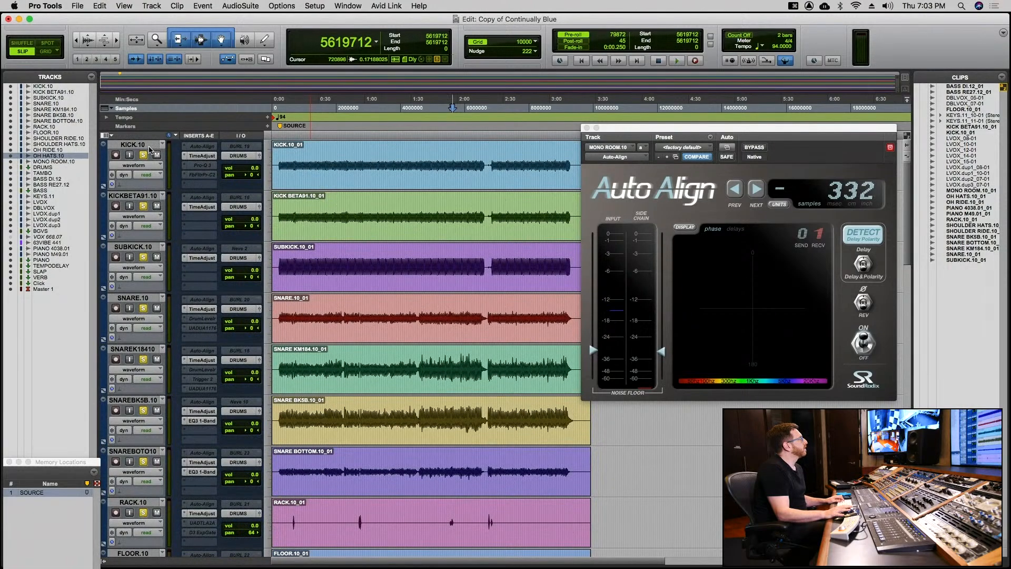
shift+click(149, 149)
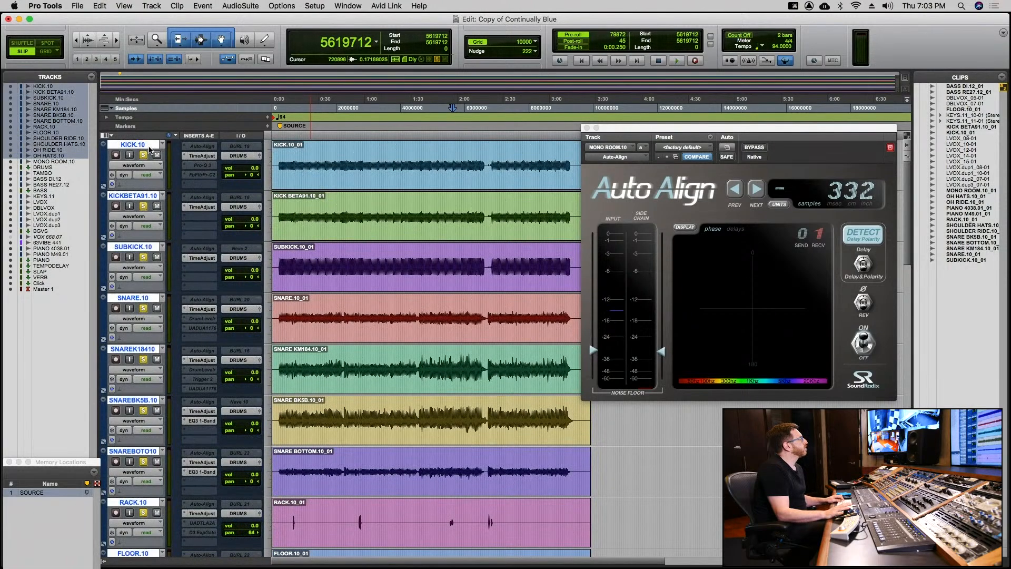
ctrl+alt+shift+super+click(203, 156)
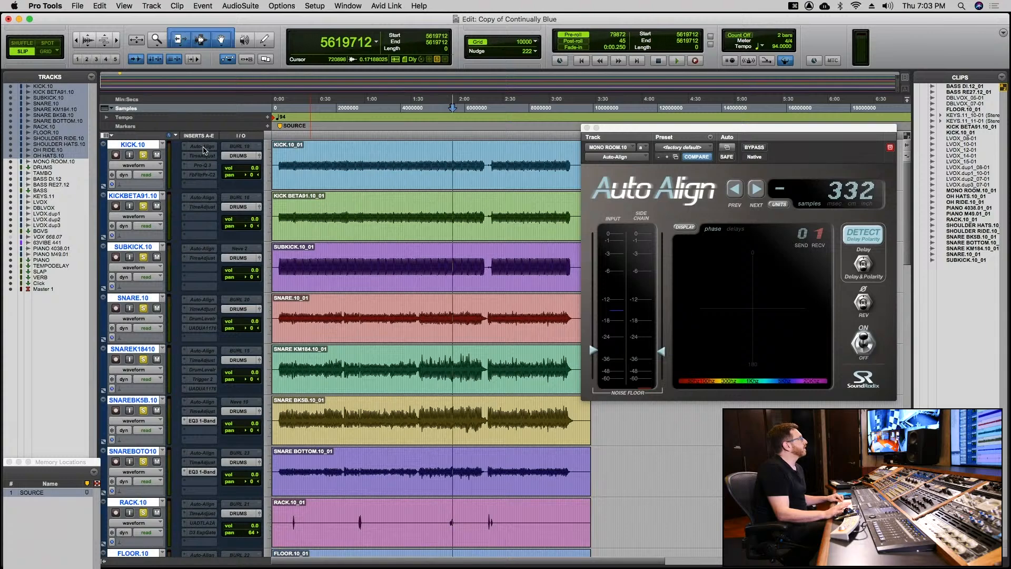
ctrl+alt+shift+super+click(202, 148)
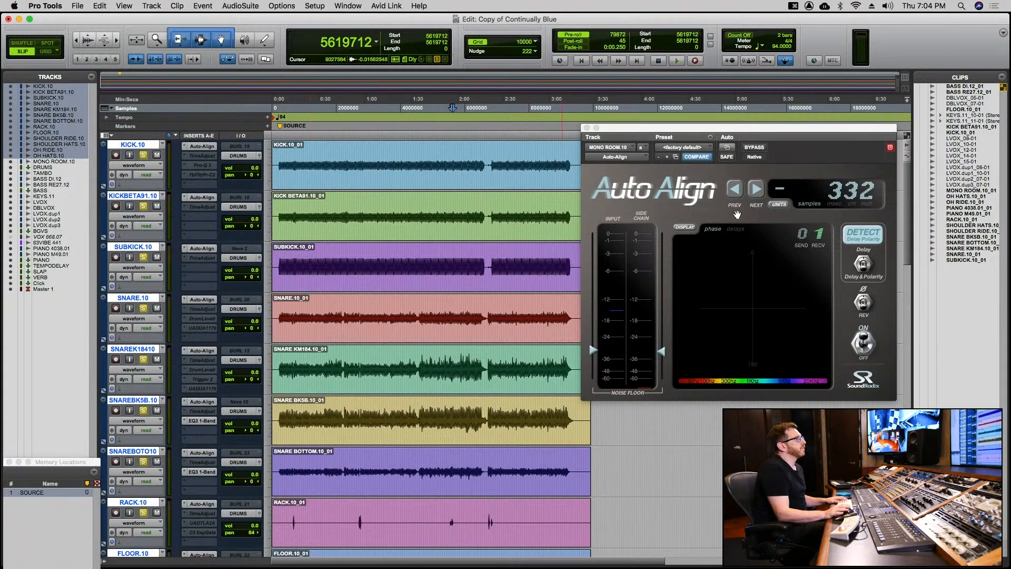
Run Auto-Align's delay and polarity detection on MONO ROOM.10 while the drums play, and stop playback.
click(859, 240)
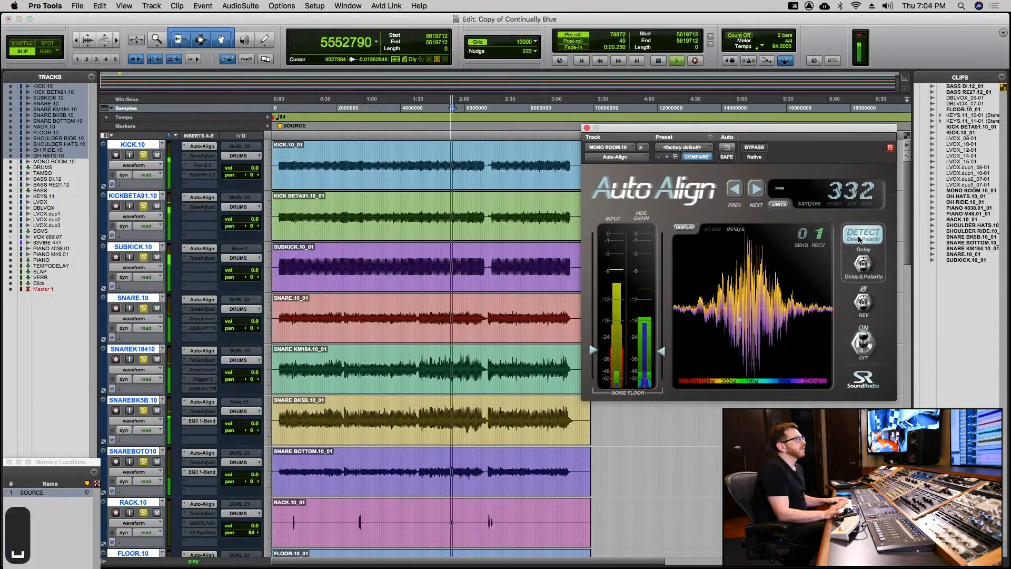
key(space)
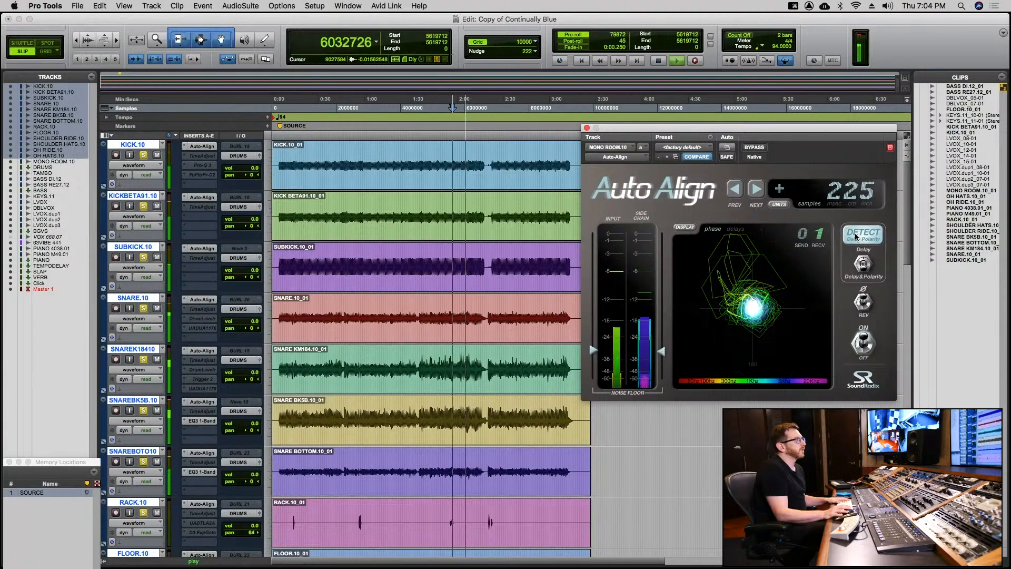
key(space)
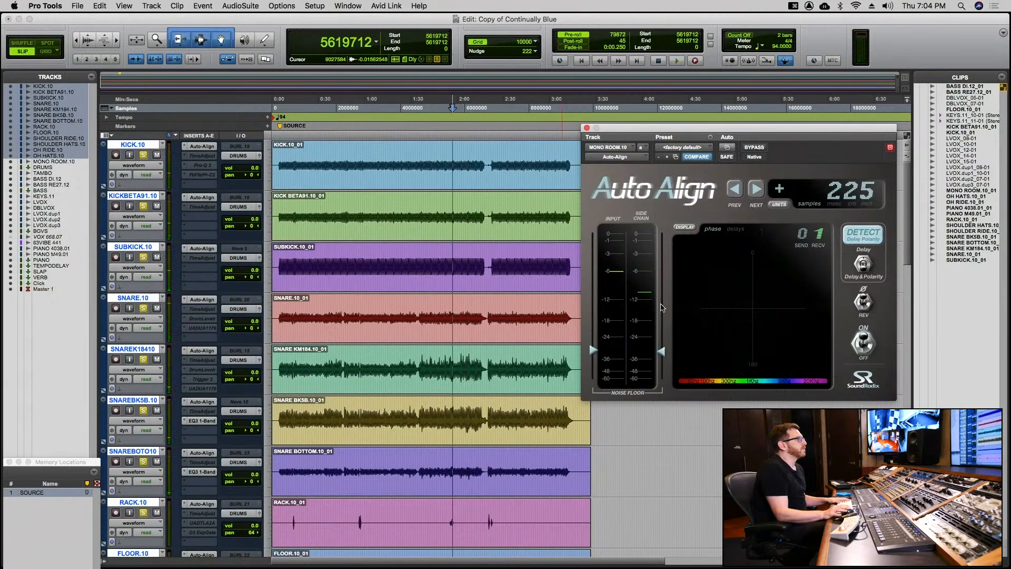
Play the soloed drums from sample 425984, compare MONO ROOM.10 with Auto-Align bypassed and engaged, and stop.
scroll(448, 335, down, 10)
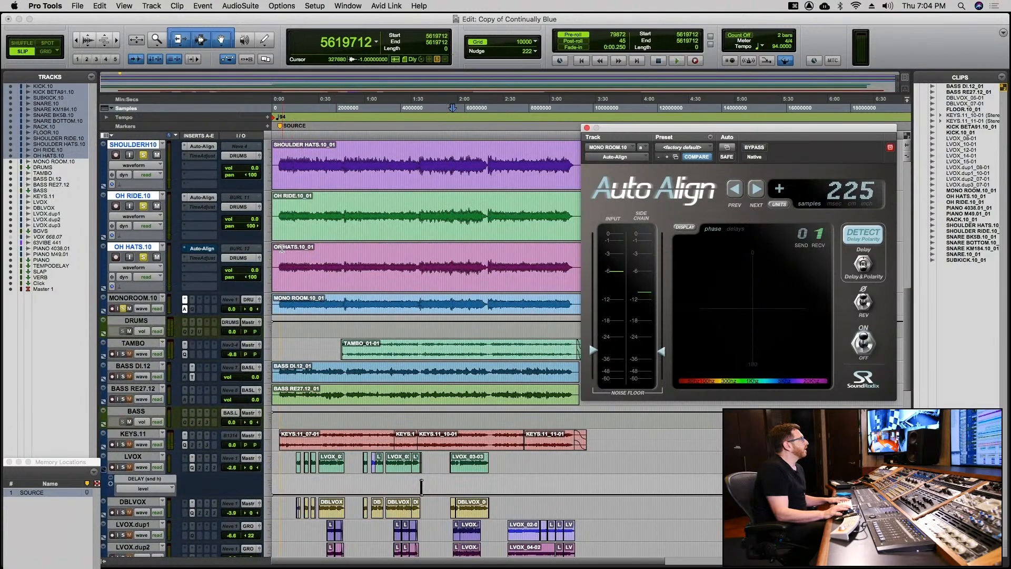
click(283, 258)
key(space)
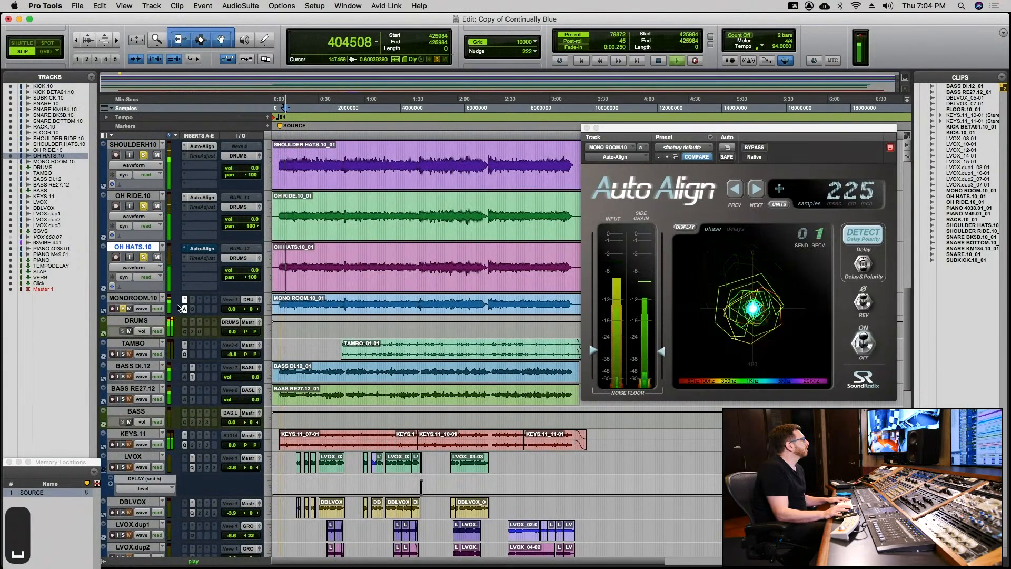
super+click(184, 309)
super+click(184, 310)
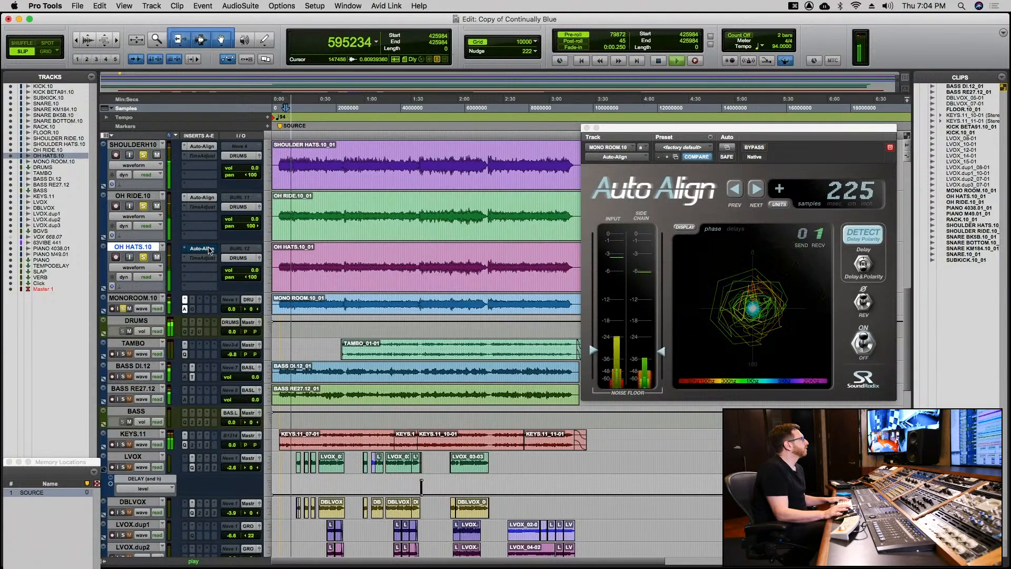
super+click(184, 309)
super+click(185, 309)
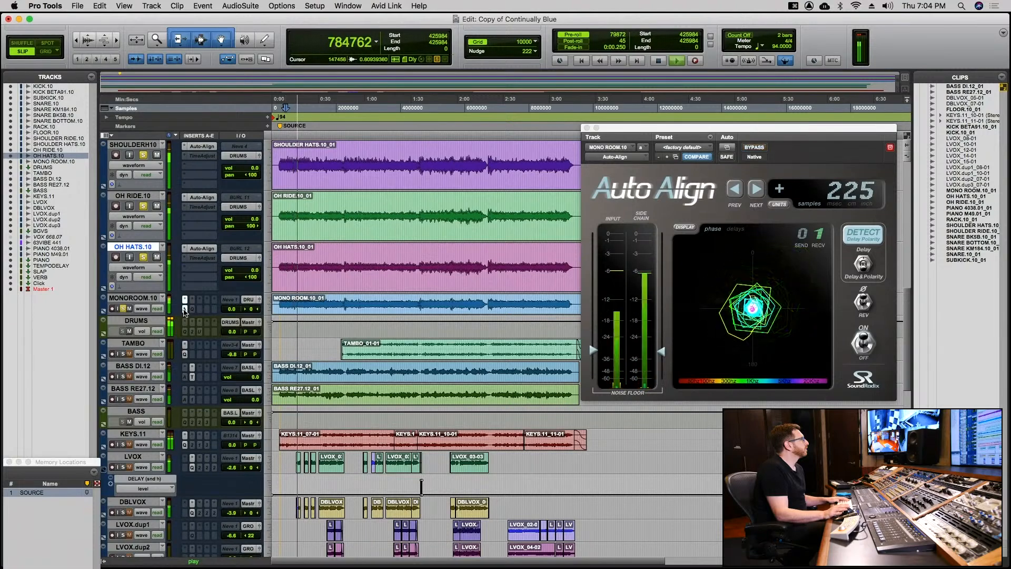
key(space)
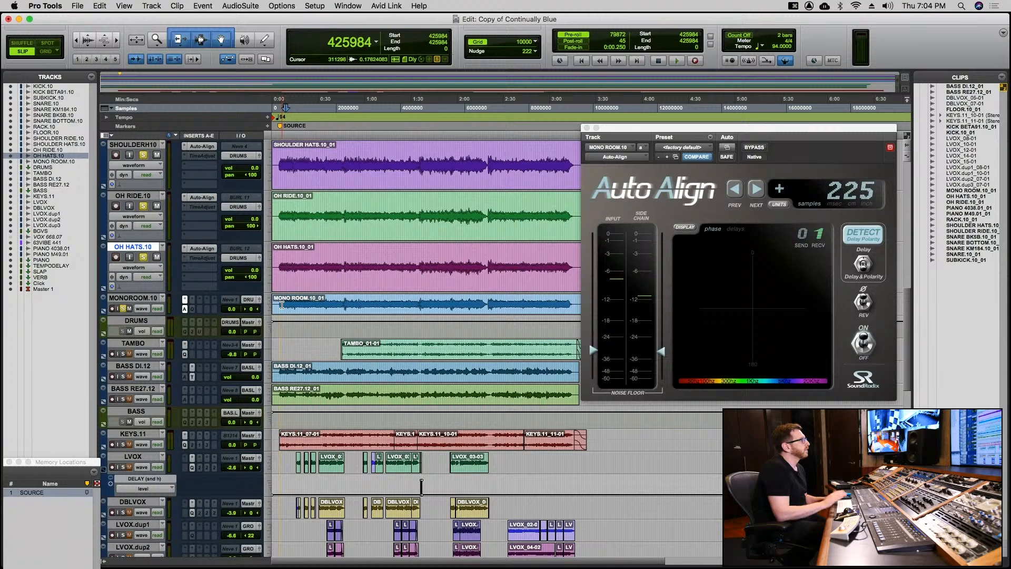
Toggle the polarity of MONO ROOM.10 in Auto-Align, play the soloed drums from sample 311296, and stop.
click(313, 301)
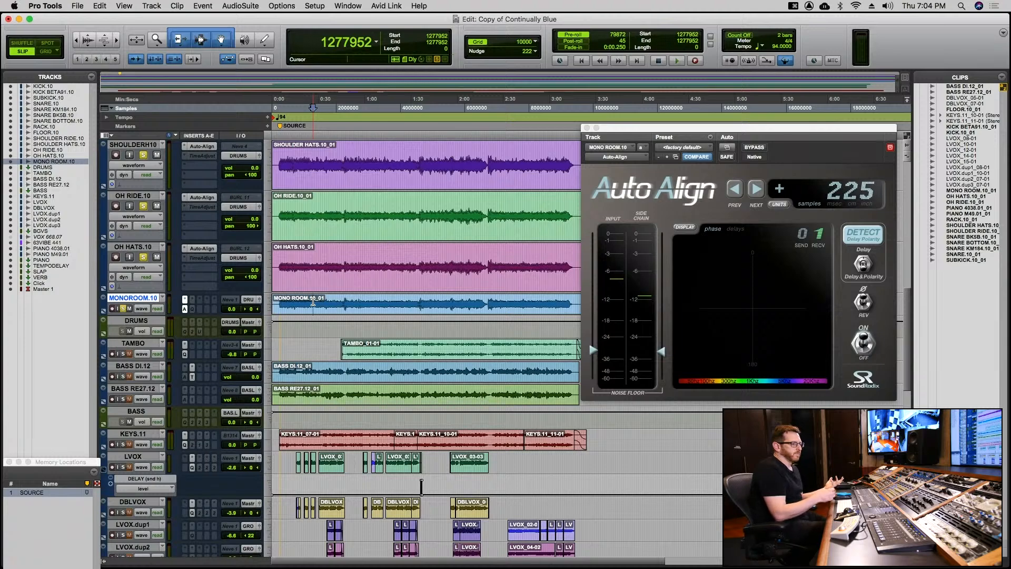
click(282, 301)
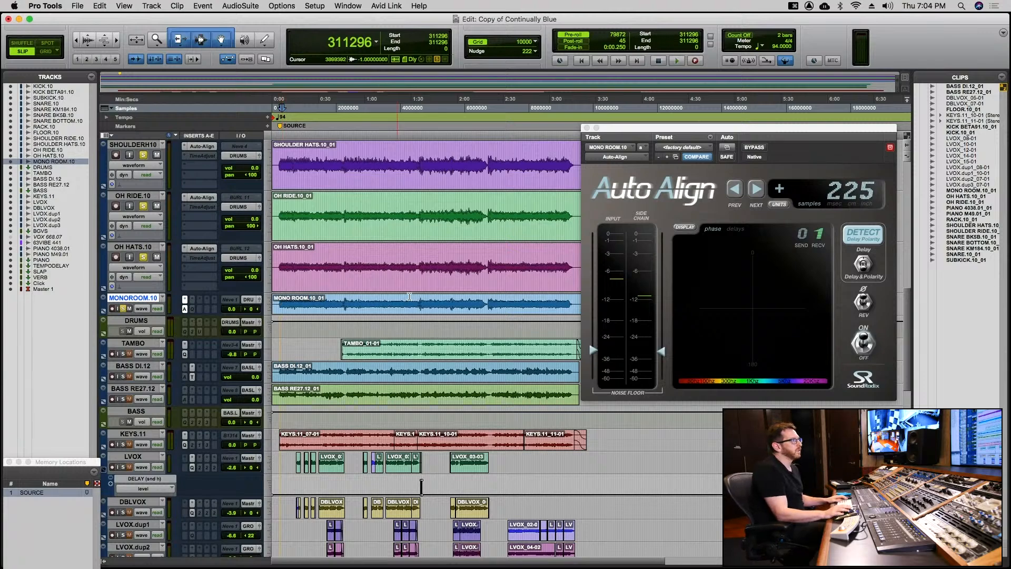
click(865, 301)
key(space)
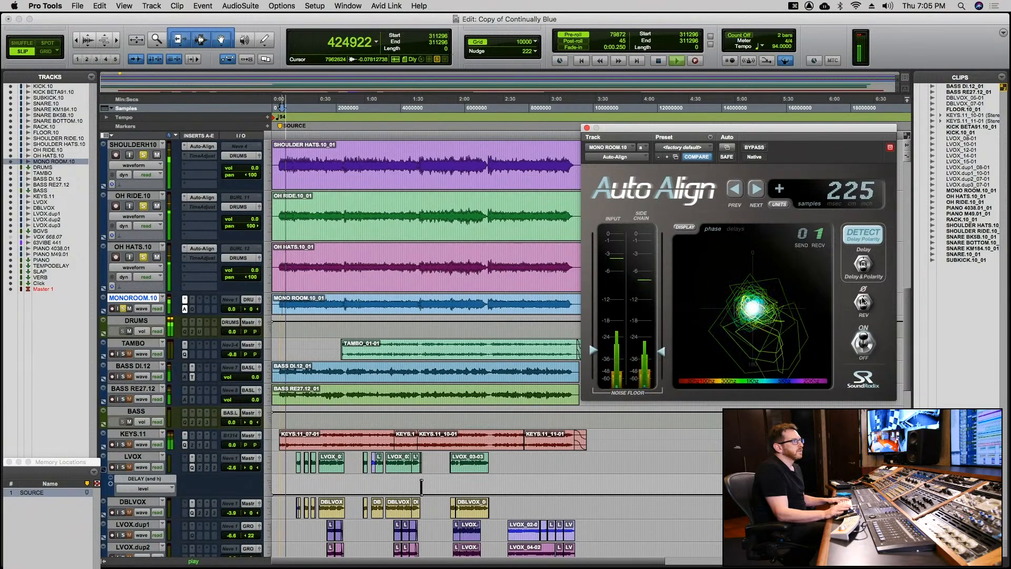
key(space)
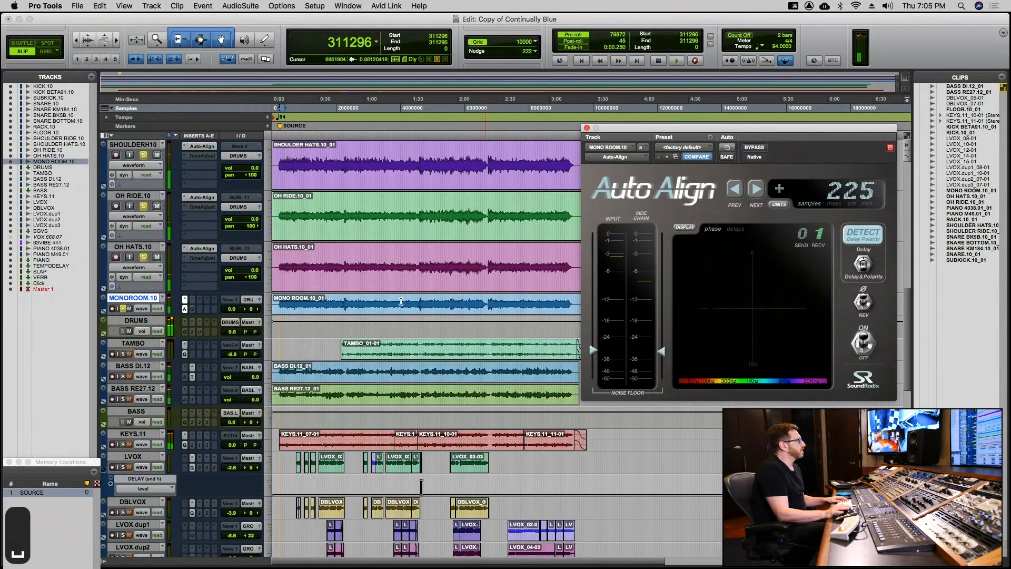
Clear the drum solos and make the Auto-Align inserts on MONO ROOM.10 and OH HATS.10 inactive.
click(124, 310)
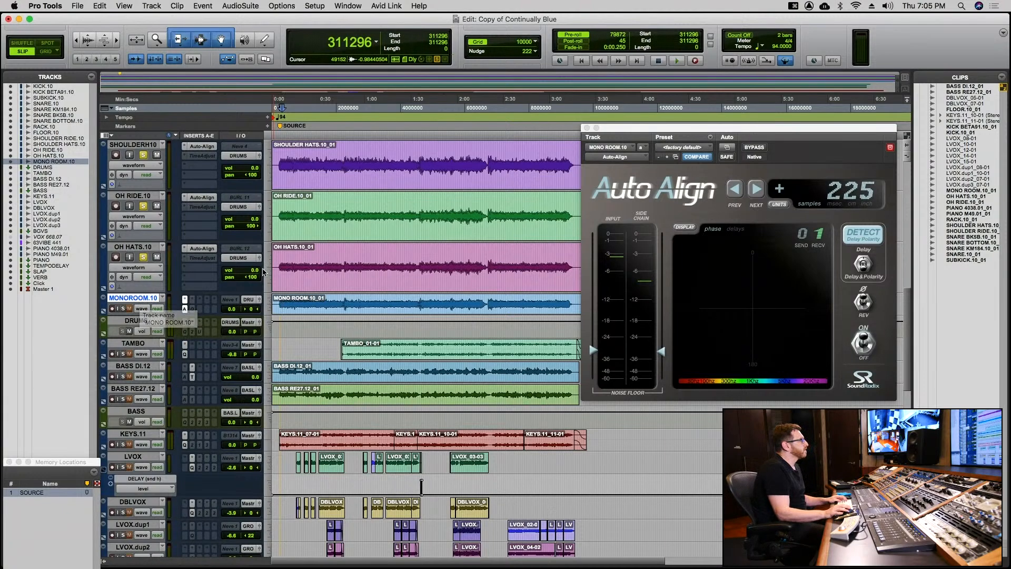
key(super+bracketright)
key(super+bracketright)
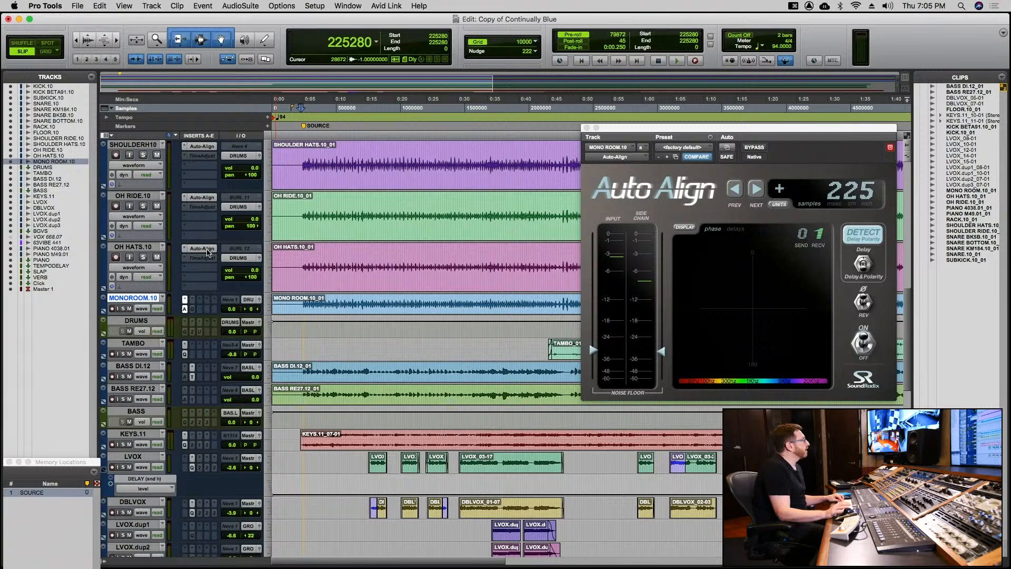
ctrl+super+click(207, 251)
Select the tracks from OH HATS.10 up to KICK.10, make their Auto-Align inserts inactive, and activate their TimeAdjust inserts.
click(142, 246)
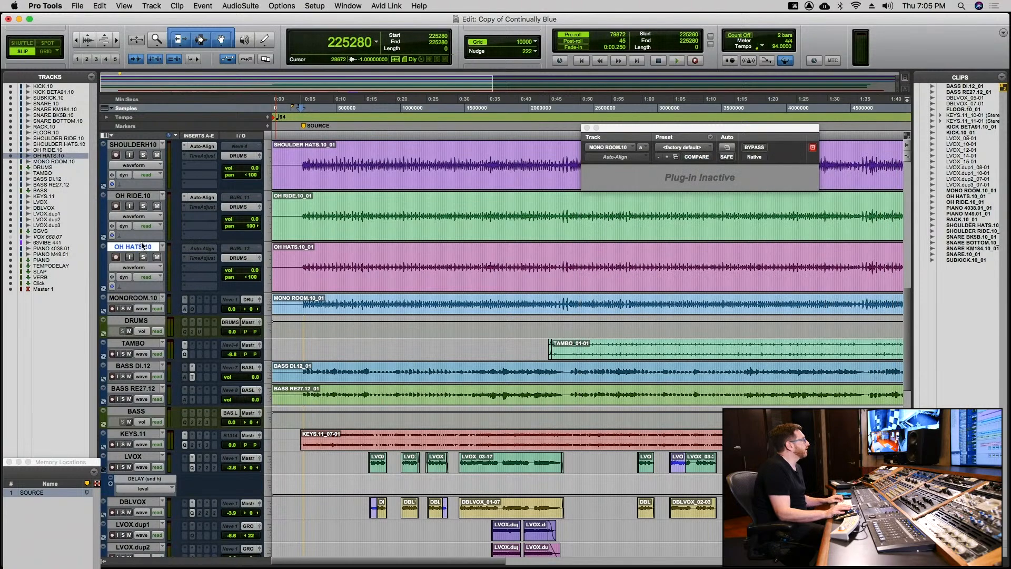
scroll(143, 246, right, 9)
scroll(142, 245, left, 4)
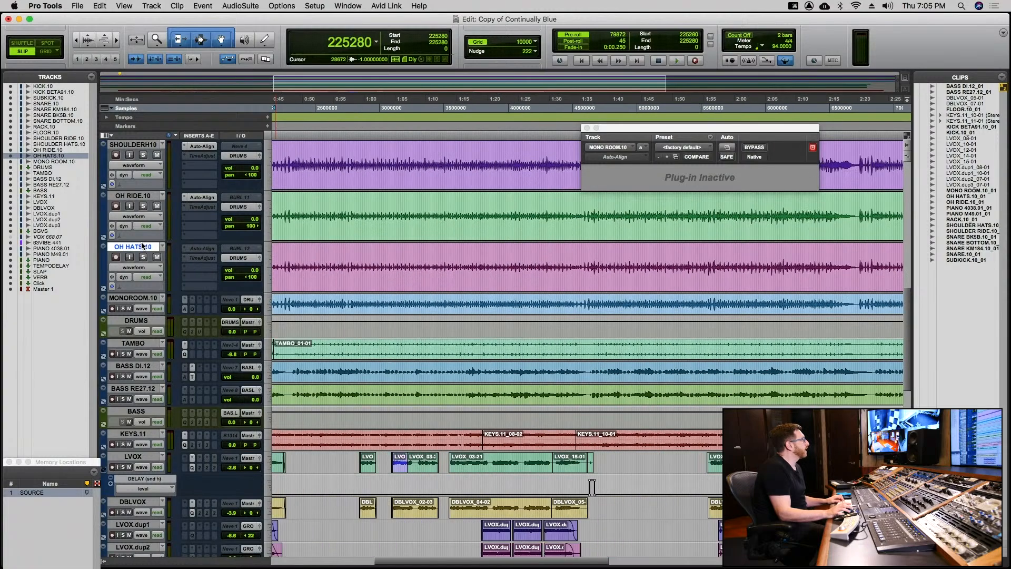
scroll(142, 245, down, 8)
scroll(142, 246, up, 3)
scroll(143, 246, up, 6)
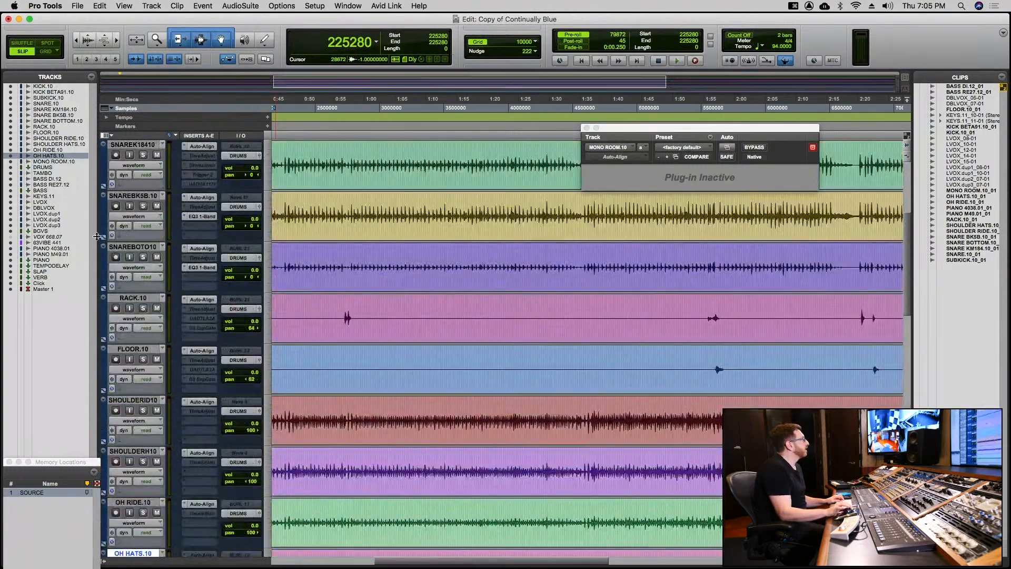
scroll(135, 157, up, 4)
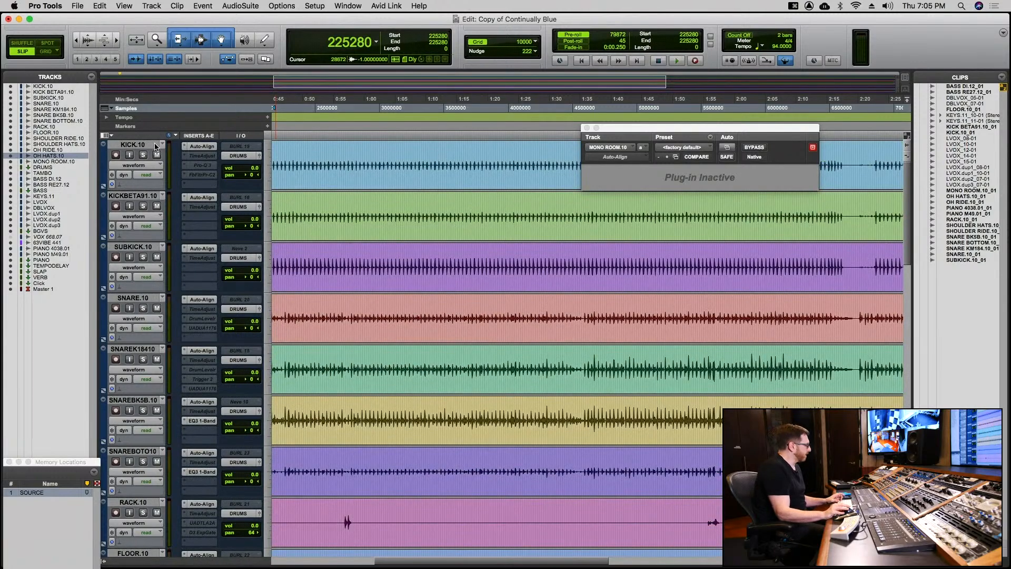
shift+click(156, 147)
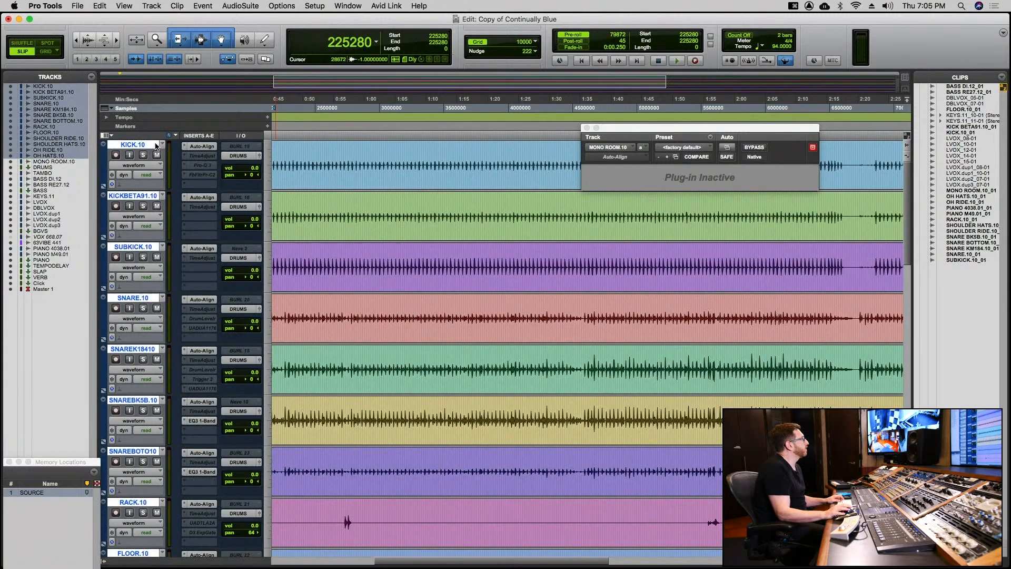
ctrl+alt+shift+super+click(195, 149)
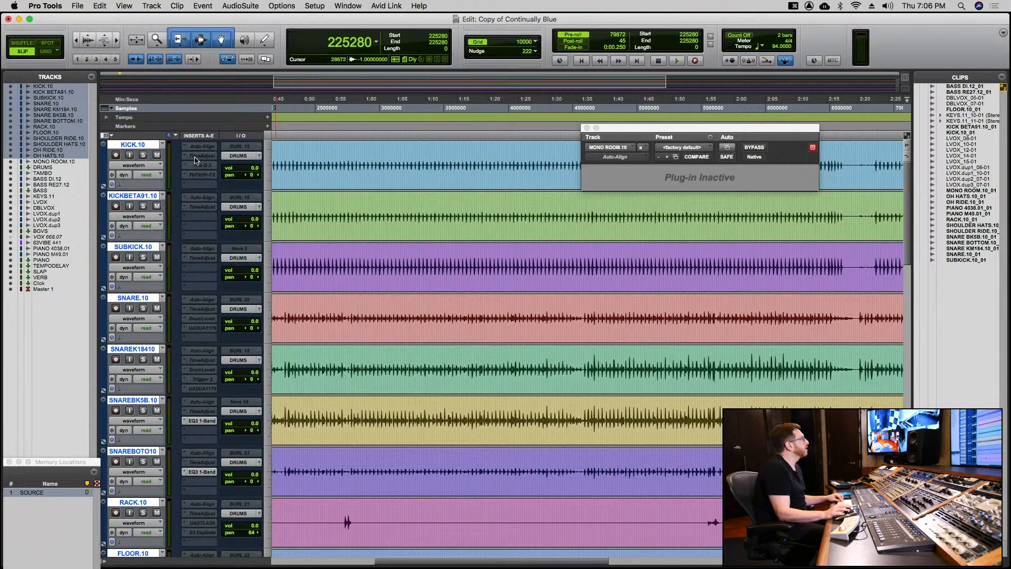
ctrl+alt+shift+super+click(195, 156)
Play the mix from sample 225280 and reset the volumes of LVOX and DBLVOX to 0.0.
key(space)
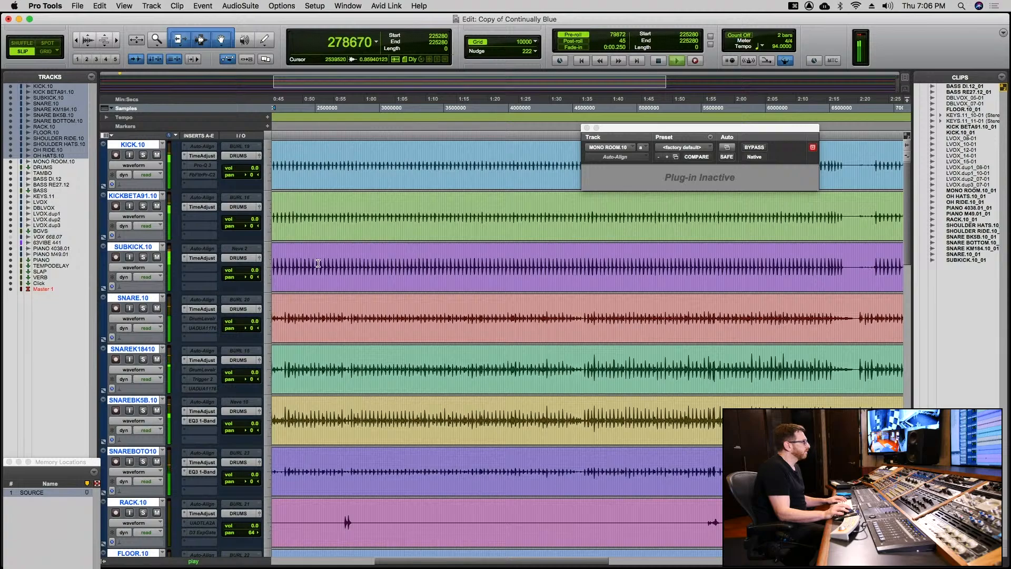
scroll(325, 257, down, 15)
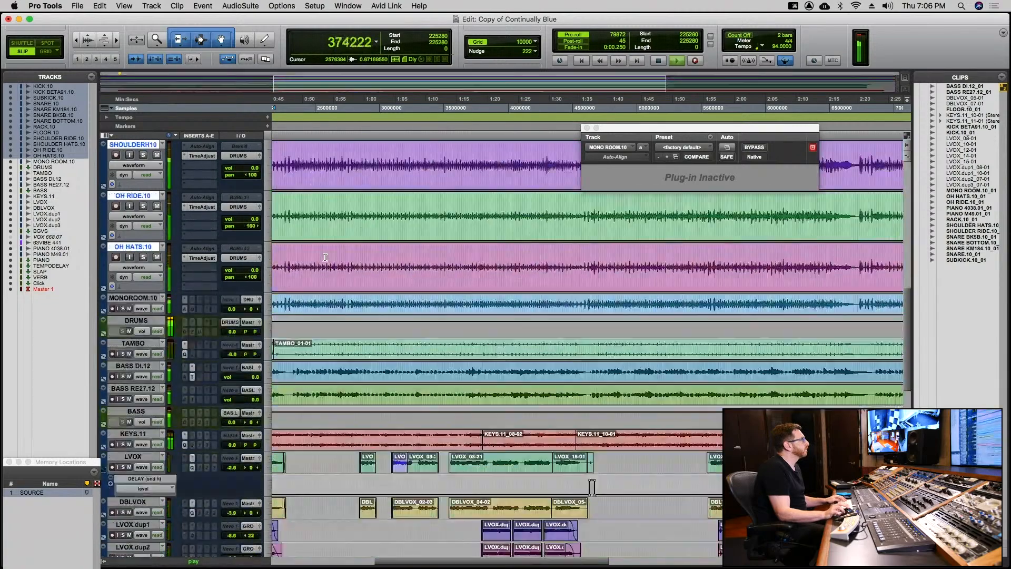
scroll(325, 257, down, 2)
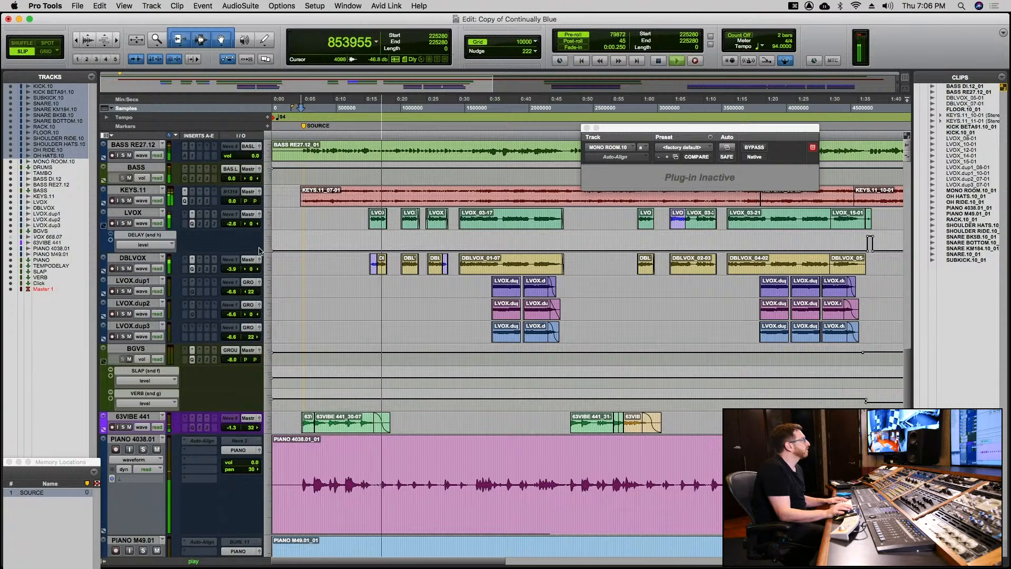
alt+click(230, 222)
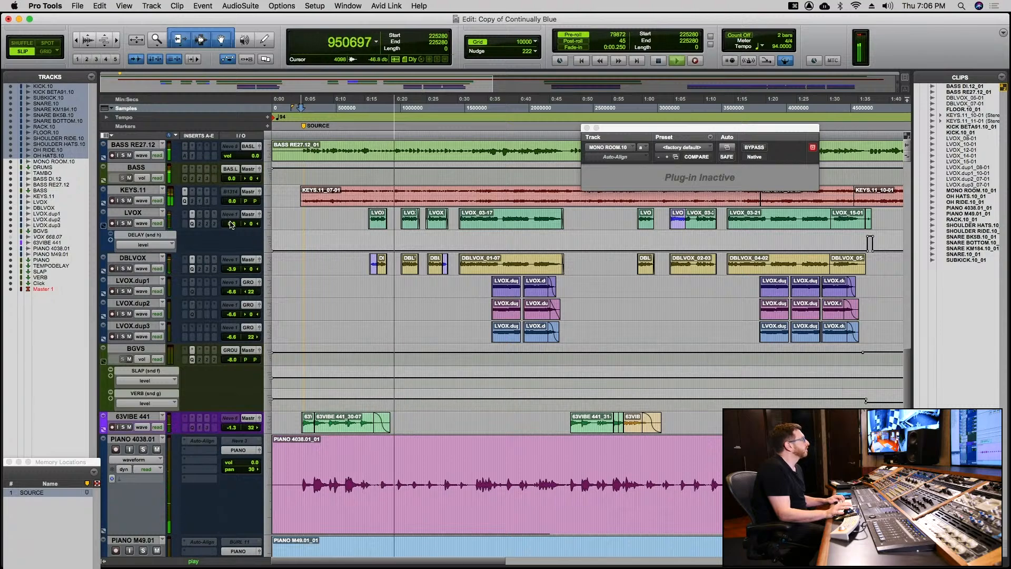
alt+click(231, 269)
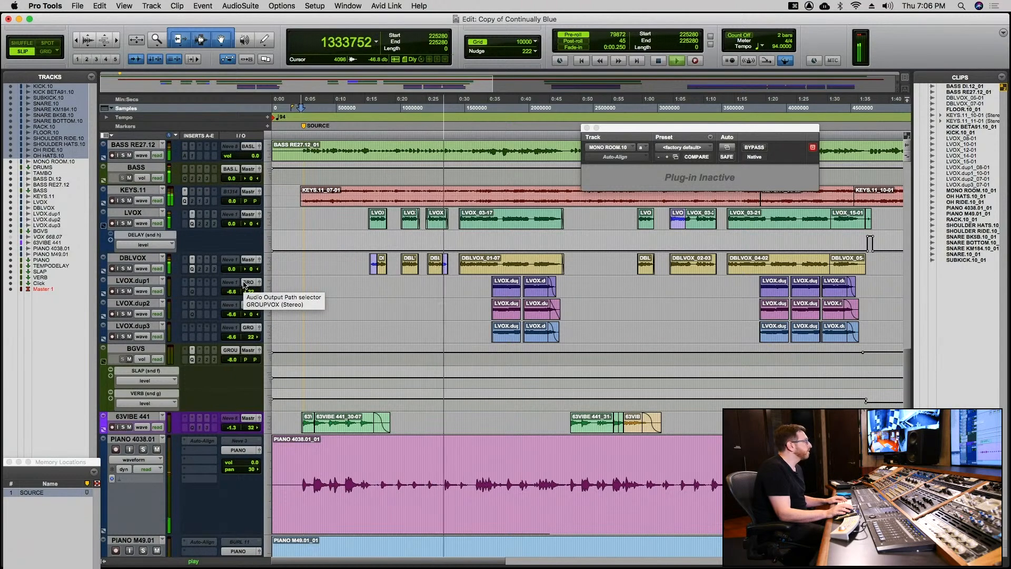
Compare the drums during playback by making the selected tracks' TimeAdjust inserts inactive and activating them again.
scroll(152, 200, up, 10)
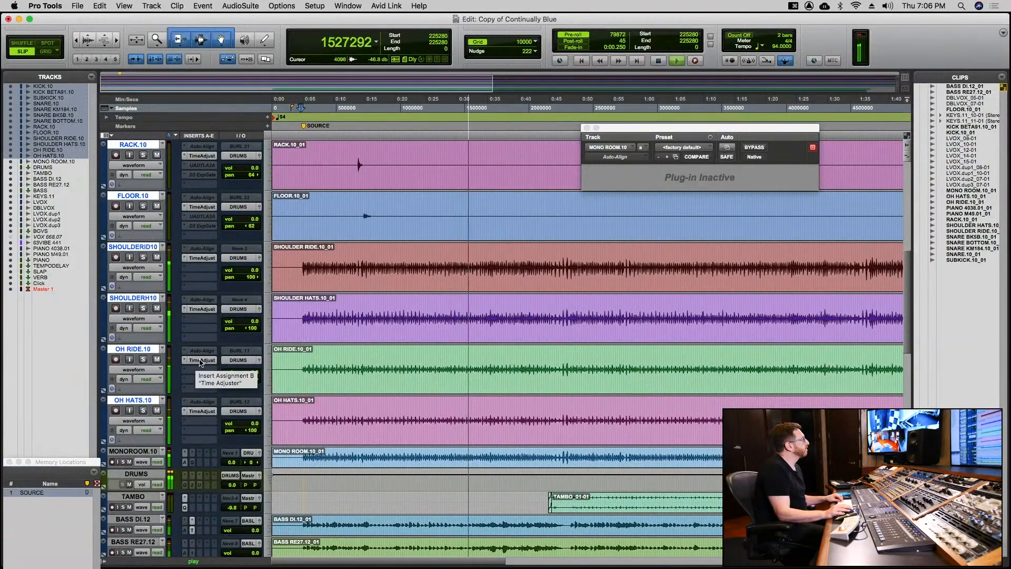
ctrl+alt+super+click(200, 362)
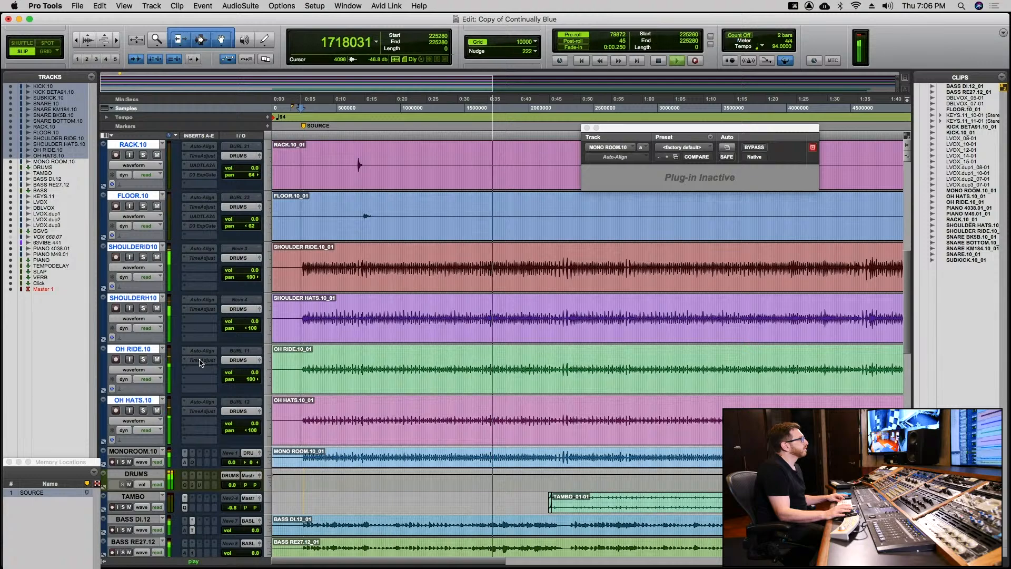
ctrl+alt+super+click(200, 363)
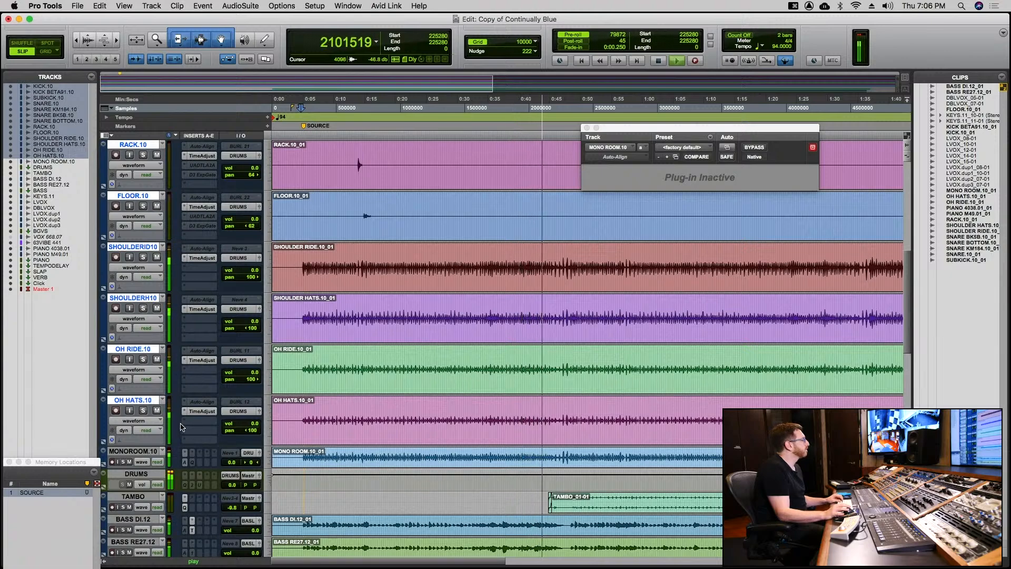
Select BASS DI.12 and BASS RE27.12 and switch their active insert from TimeAdjust to Auto-Align.
scroll(182, 426, down, 6)
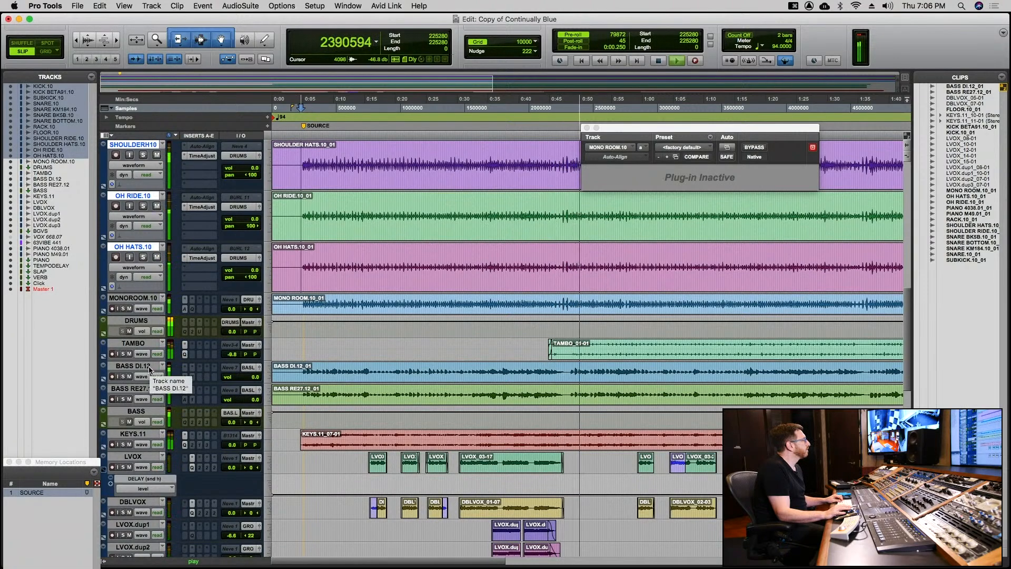
click(133, 366)
shift+click(142, 389)
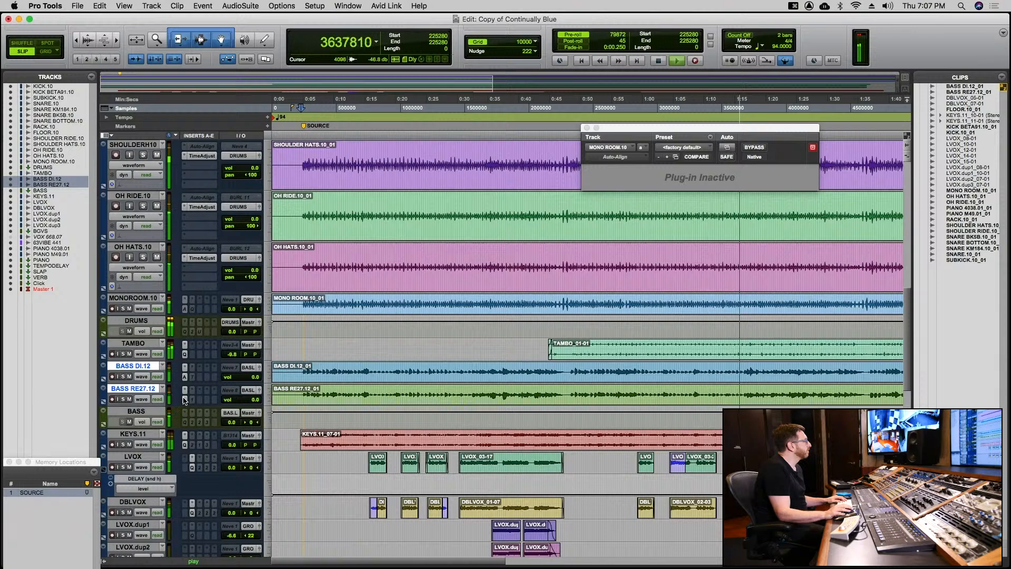
Select PIANO 4038.01 and PIANO M49.01 and activate their Auto-Align inserts.
scroll(183, 400, down, 12)
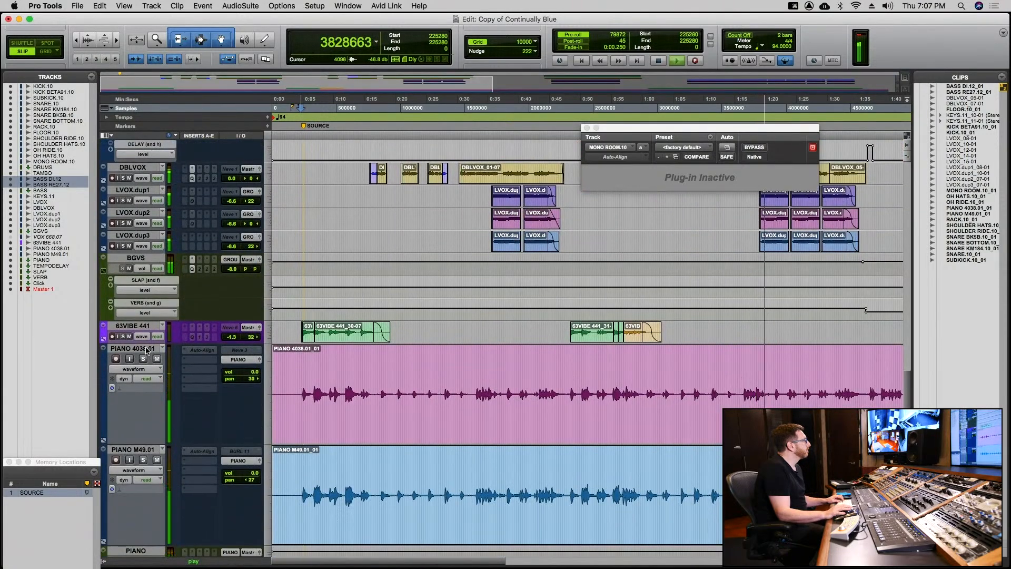
click(147, 349)
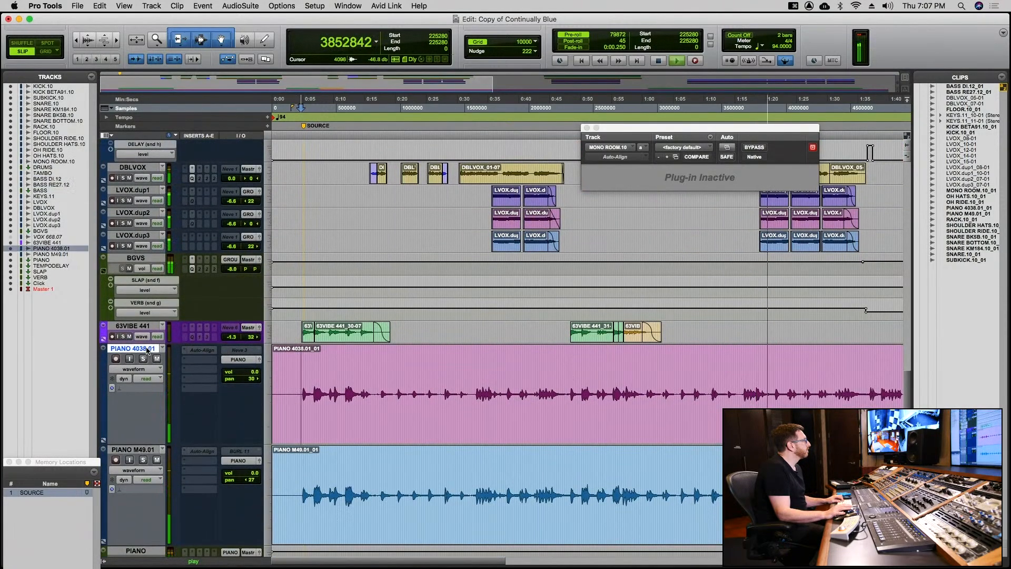
shift+click(149, 451)
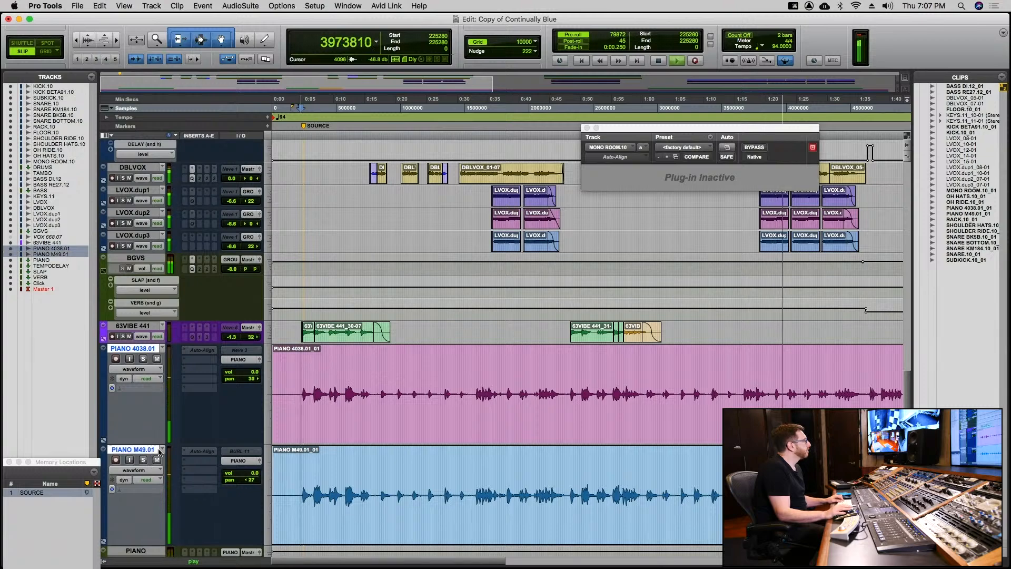
ctrl+alt+shift+super+click(203, 452)
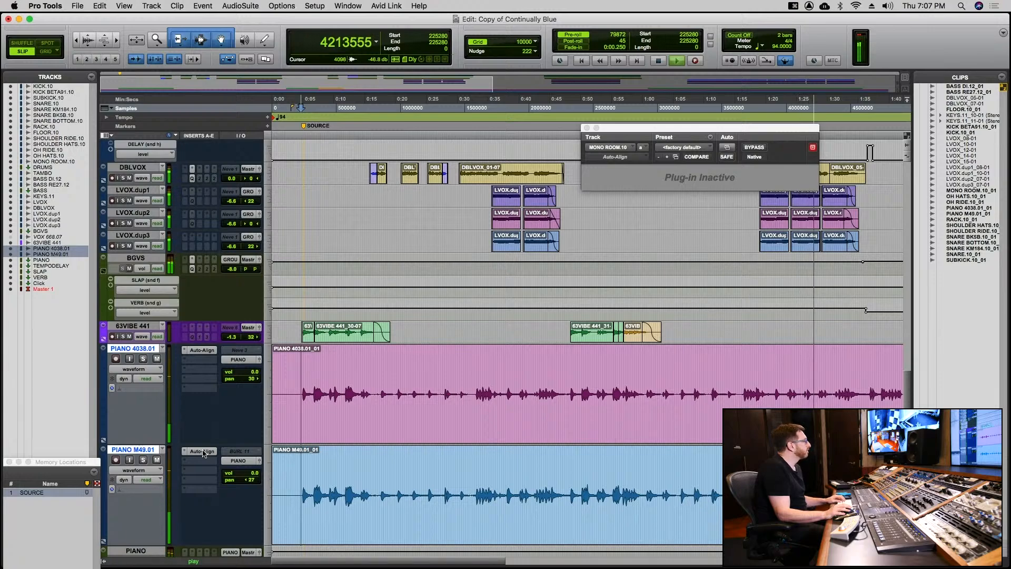
scroll(203, 451, down, 4)
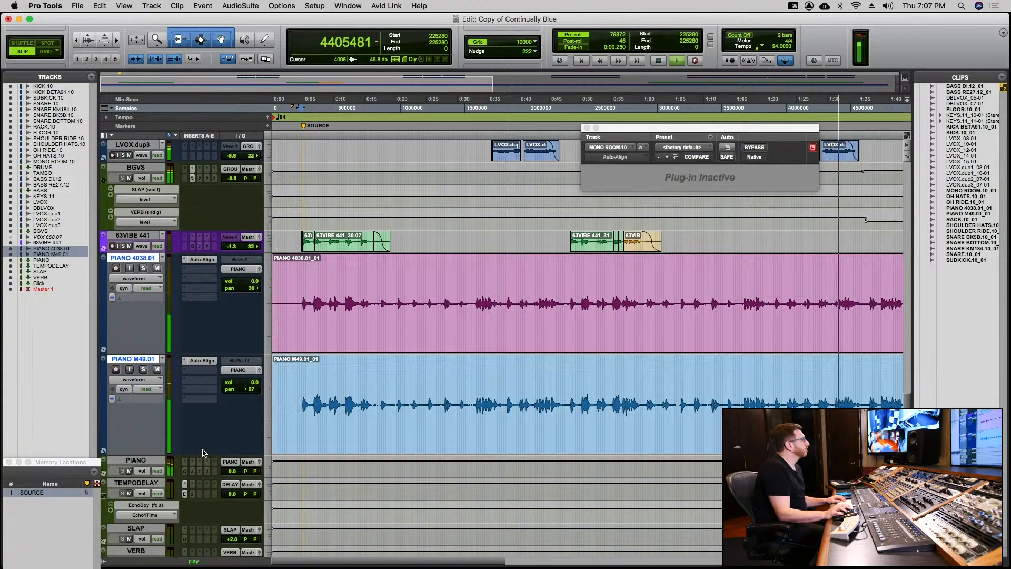
scroll(203, 451, up, 8)
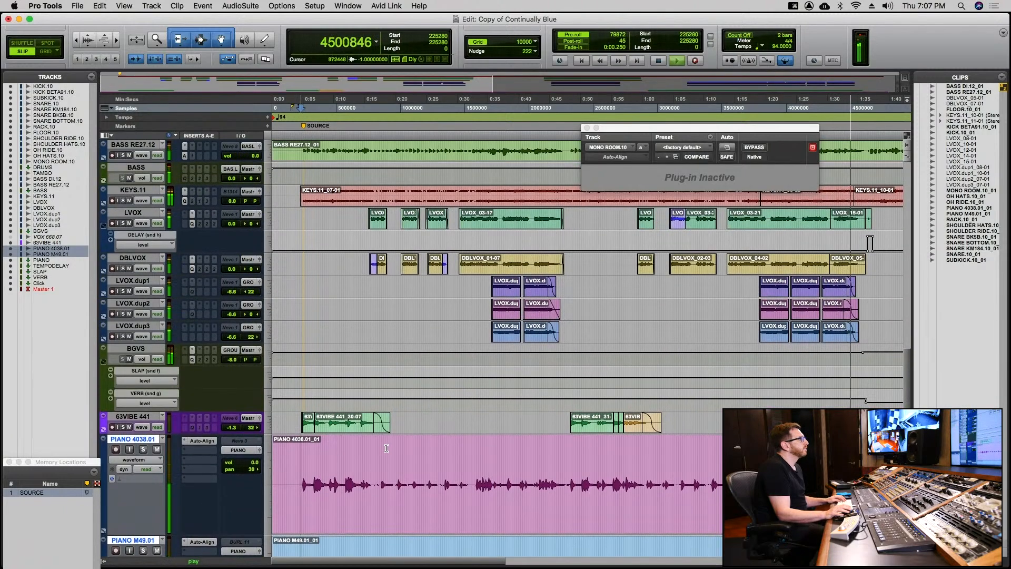
key(super+bracketleft)
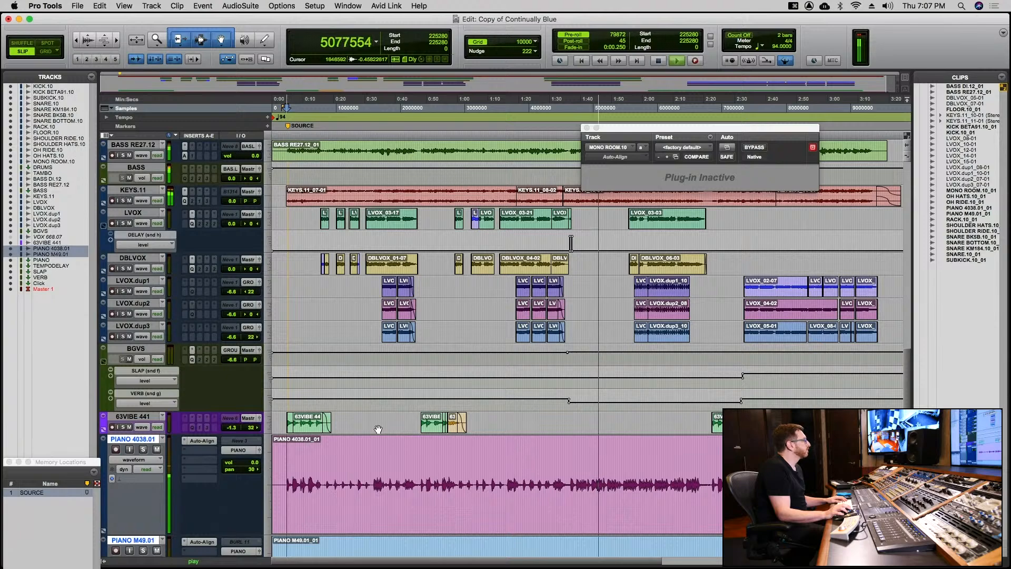
scroll(361, 408, up, 1)
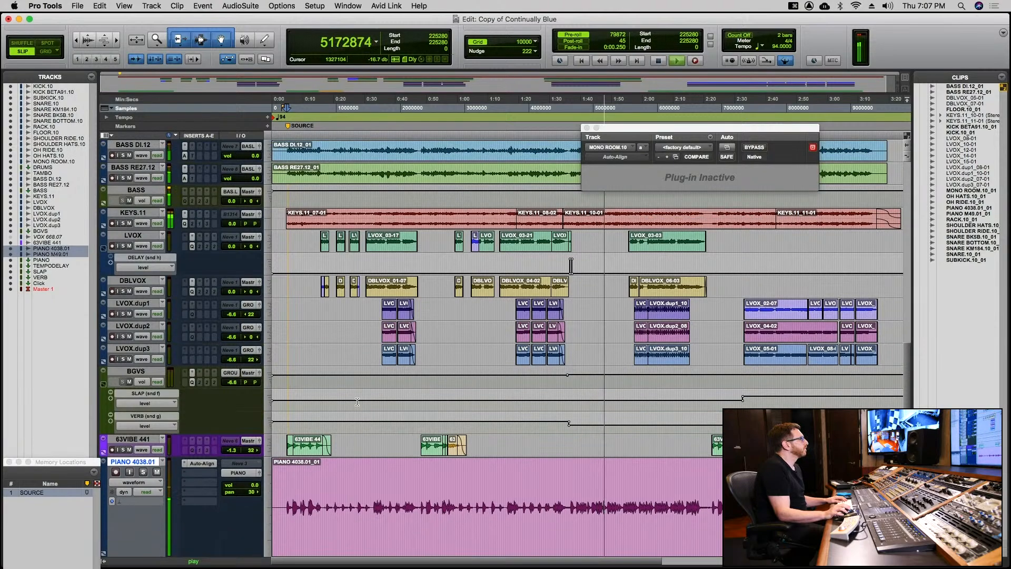
Select the drum tracks from KICK.10 through MONO ROOM.10 and switch their active insert from TimeAdjust to Auto-Align.
scroll(357, 401, down, 1)
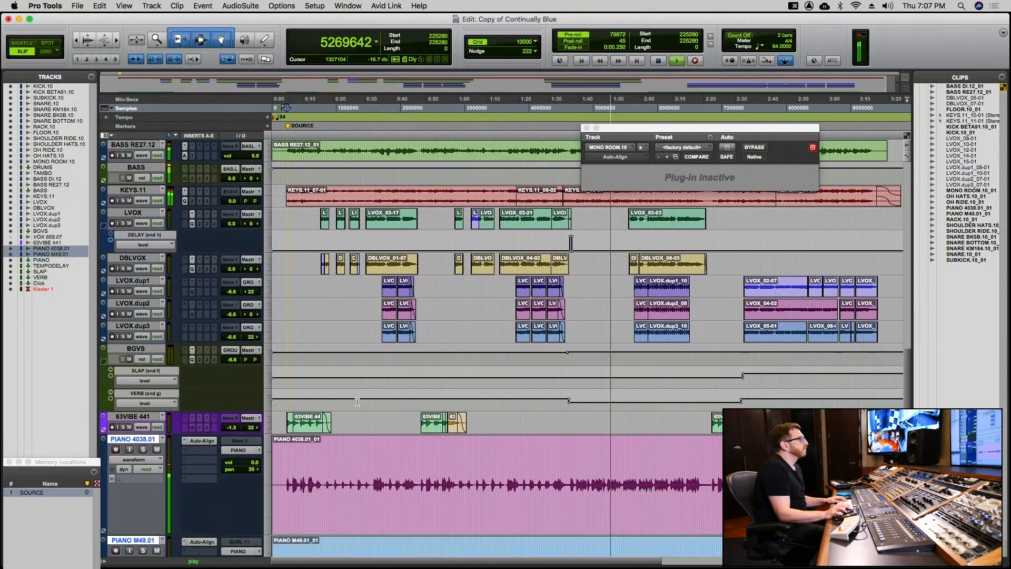
scroll(358, 401, up, 12)
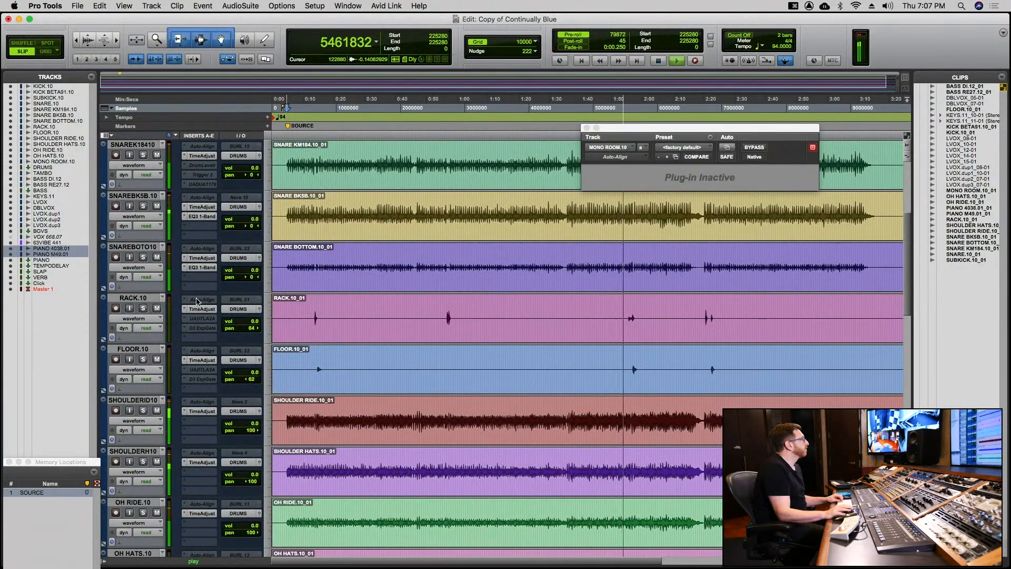
scroll(131, 272, up, 4)
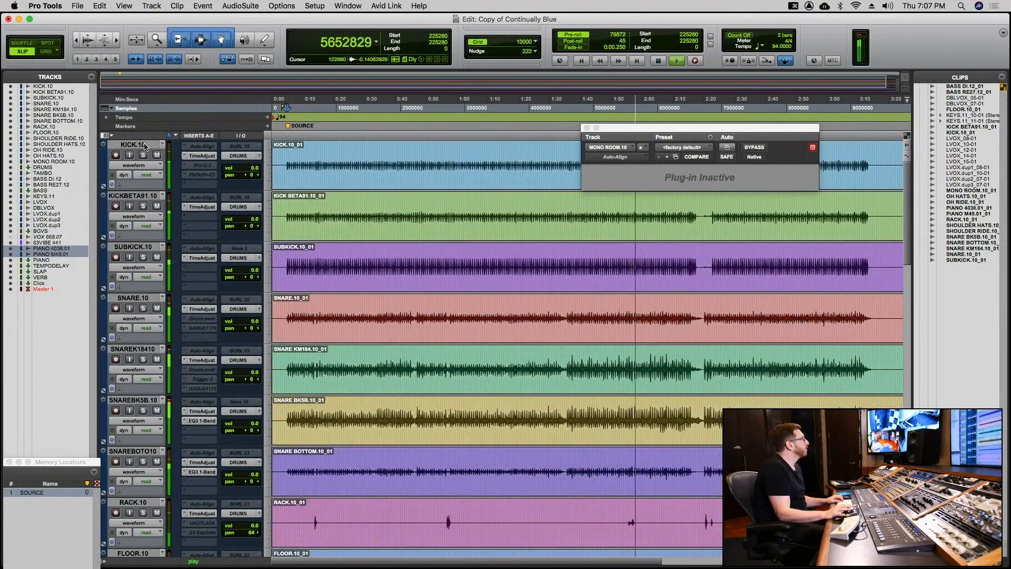
click(142, 146)
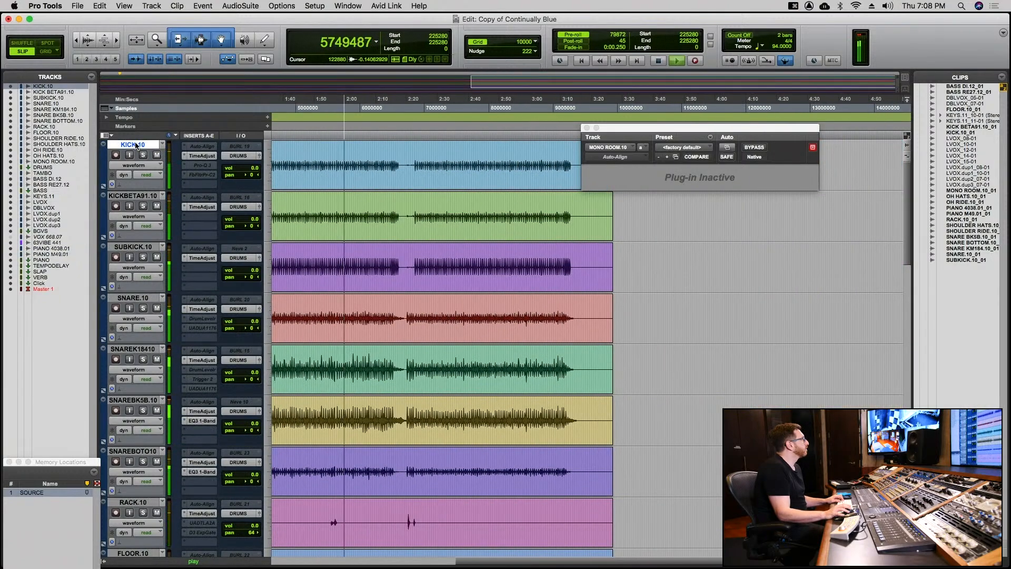
scroll(136, 152, down, 9)
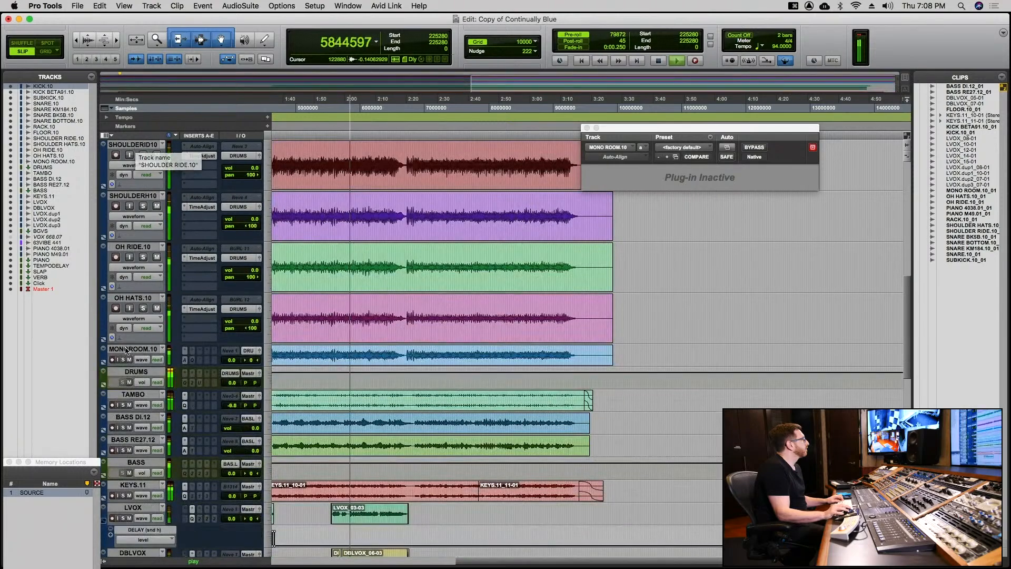
shift+click(137, 350)
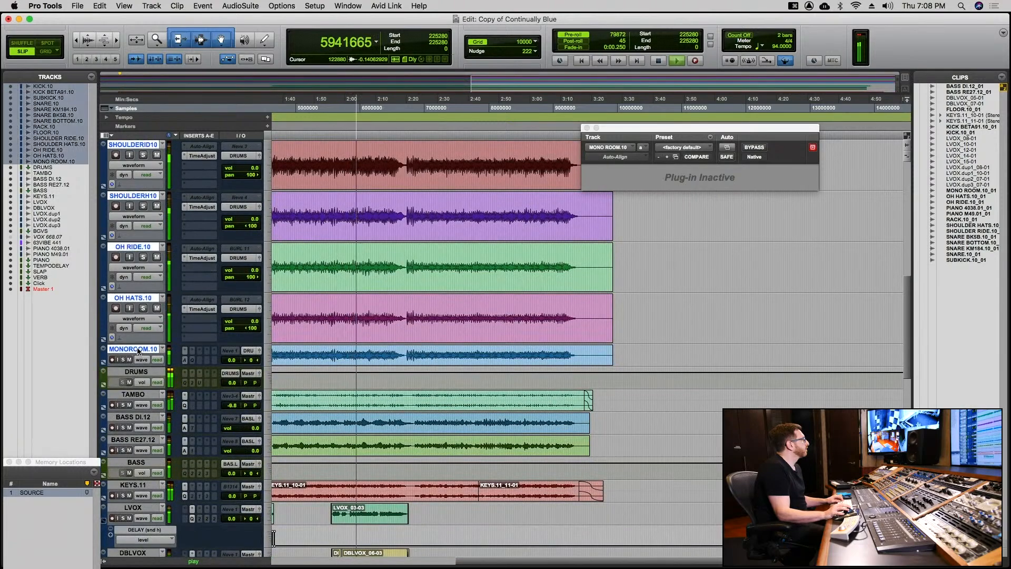
ctrl+alt+shift+super+click(196, 310)
ctrl+alt+shift+super+click(201, 299)
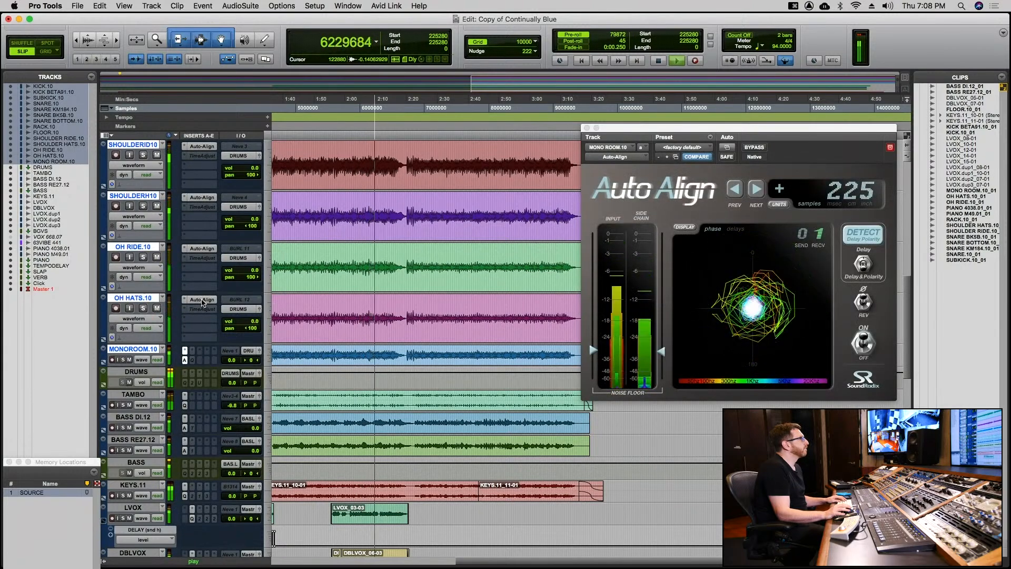
click(202, 300)
click(202, 300)
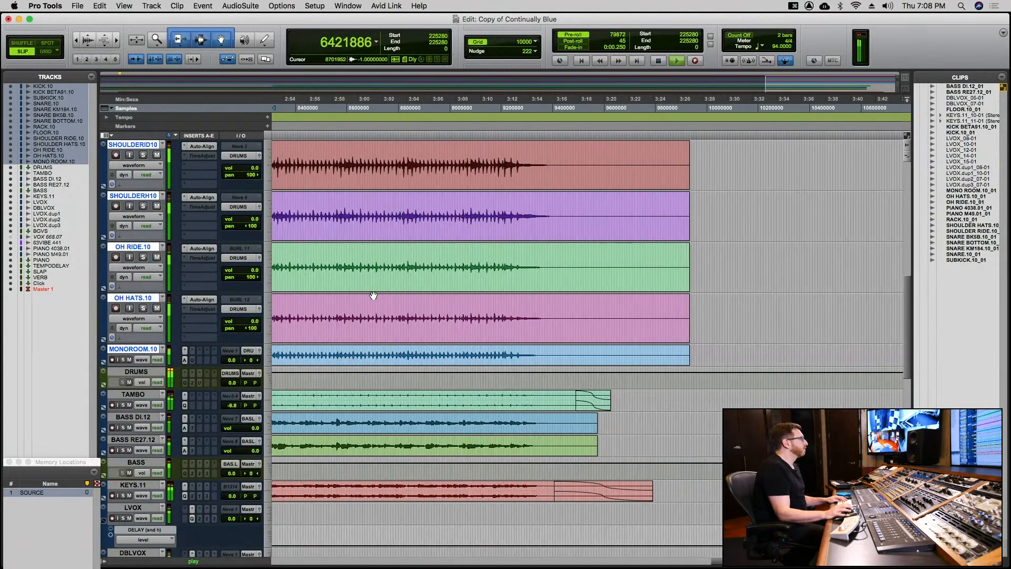
Check the Auto-Align inserts and waveforms across the selected drum tracks while the mix plays.
scroll(373, 295, up, 3)
scroll(373, 296, up, 3)
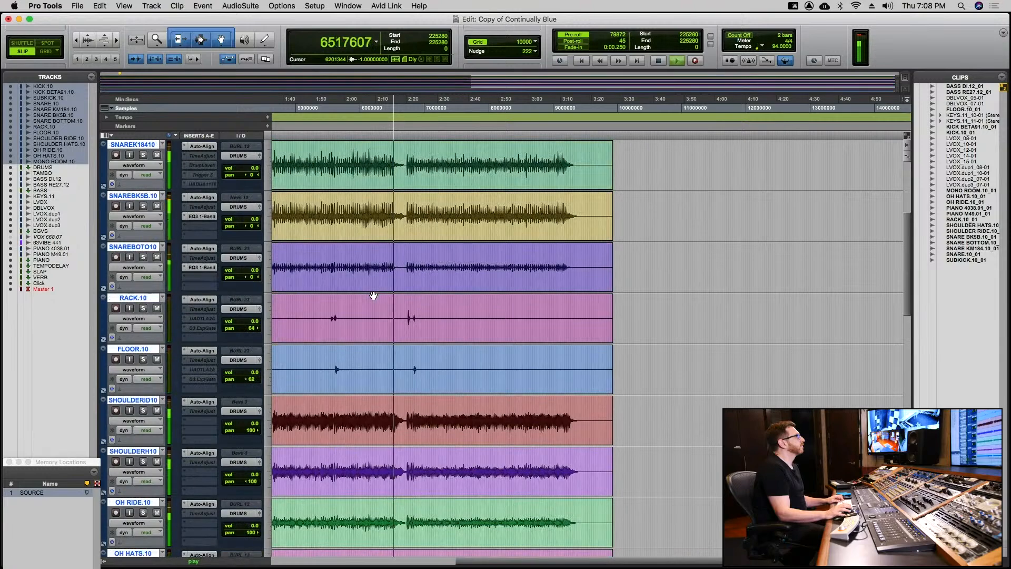
scroll(373, 295, up, 1)
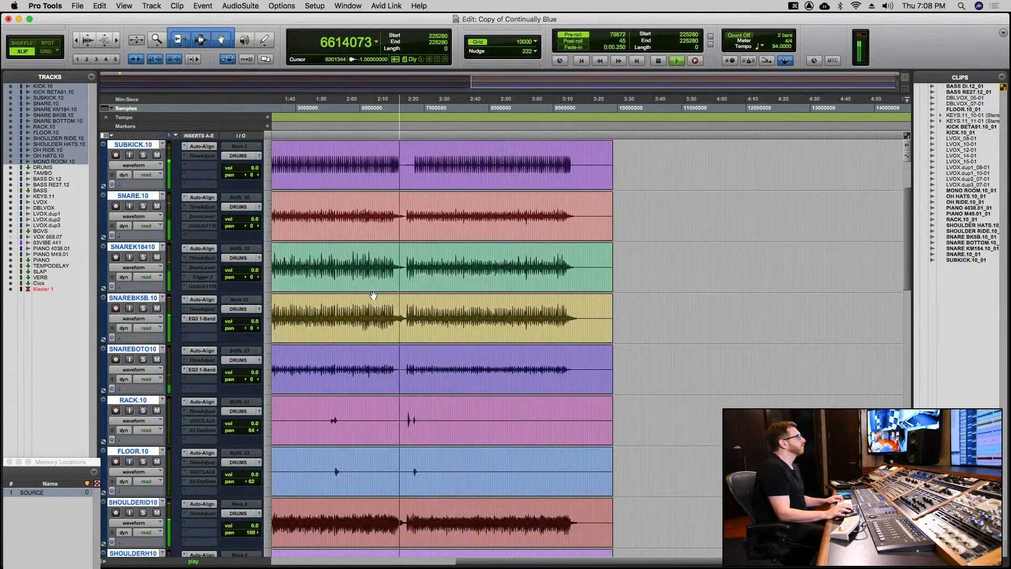
scroll(373, 295, left, 4)
scroll(373, 296, left, 1)
key(super+bracketright)
key(super+bracketright)
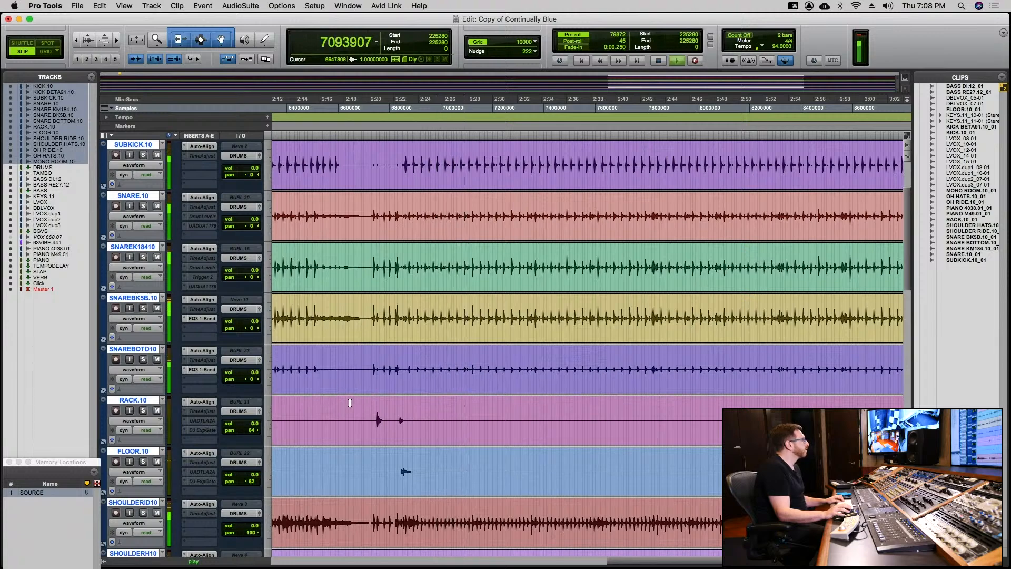
scroll(274, 440, down, 5)
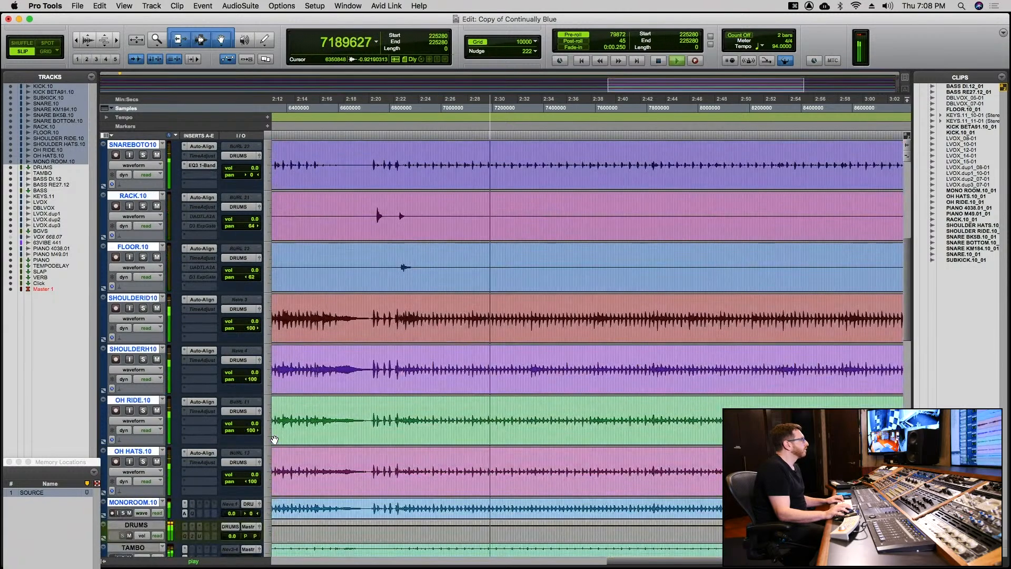
scroll(274, 440, down, 3)
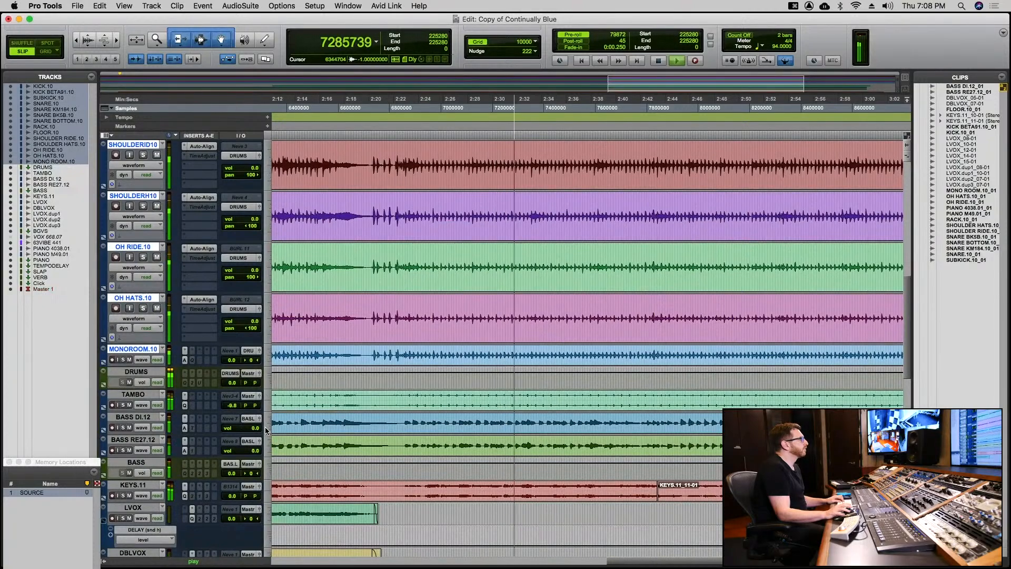
scroll(216, 424, up, 1)
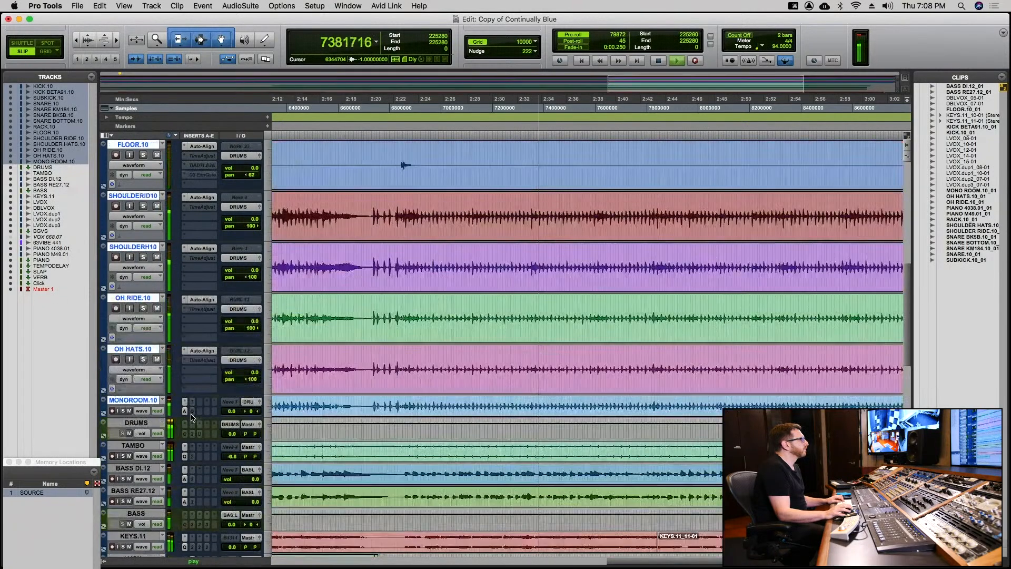
Select PIANO 4038.01 and PIANO M49.01 and make their Auto-Align inserts inactive during playback.
scroll(191, 417, down, 2)
scroll(192, 417, down, 10)
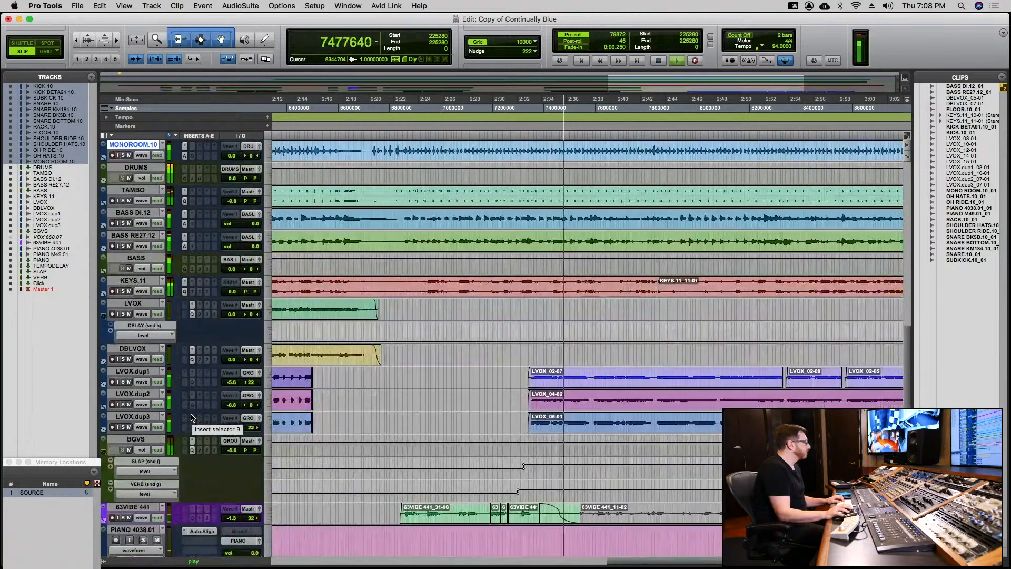
scroll(191, 417, down, 1)
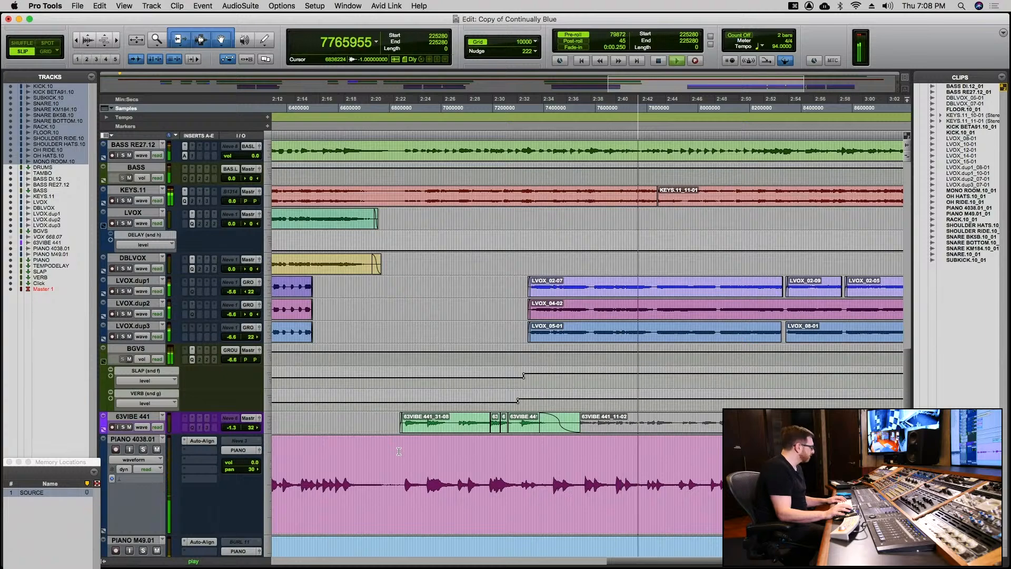
scroll(398, 451, down, 2)
scroll(399, 451, down, 3)
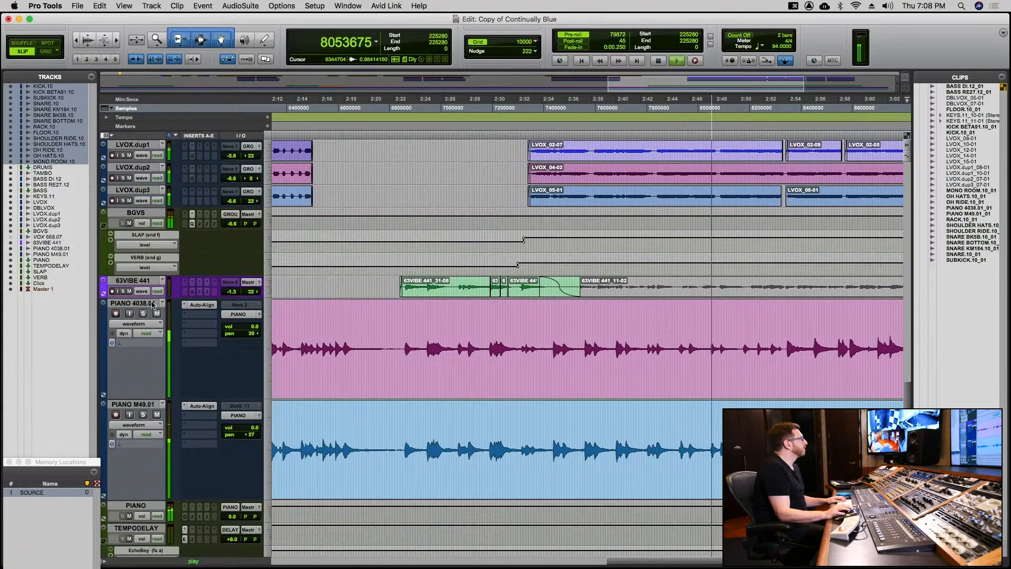
click(133, 303)
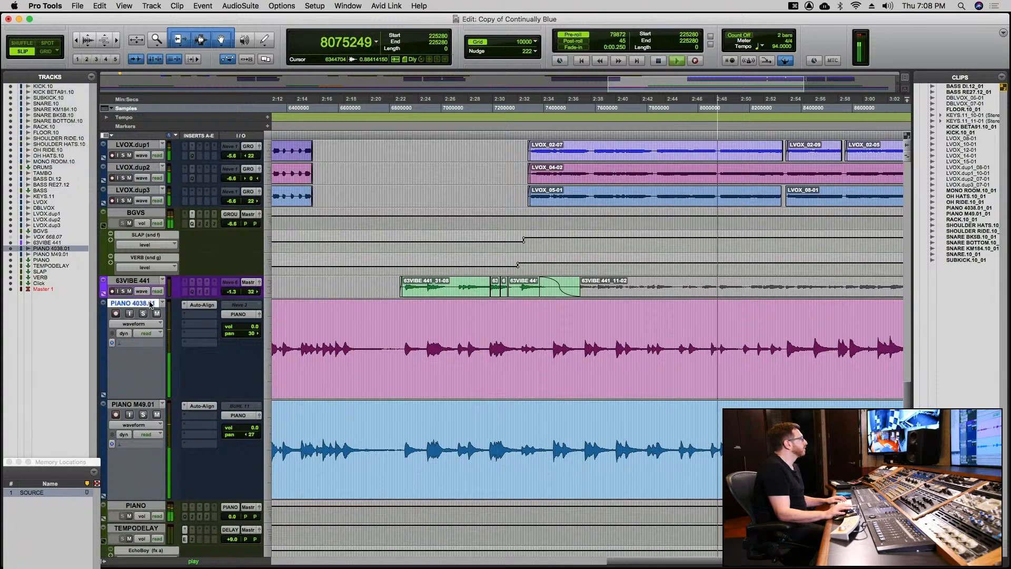
shift+click(153, 404)
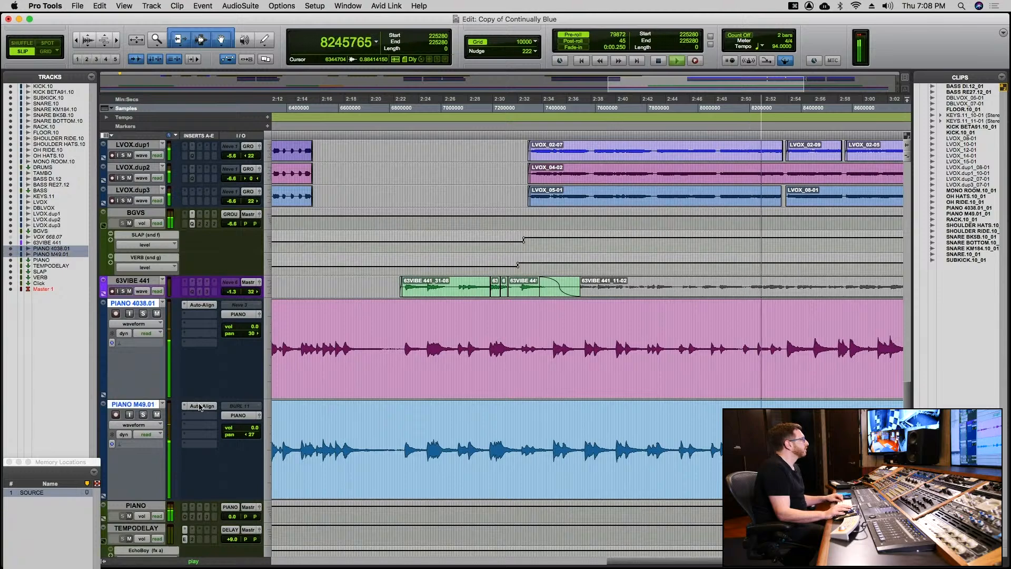
ctrl+alt+shift+super+click(200, 406)
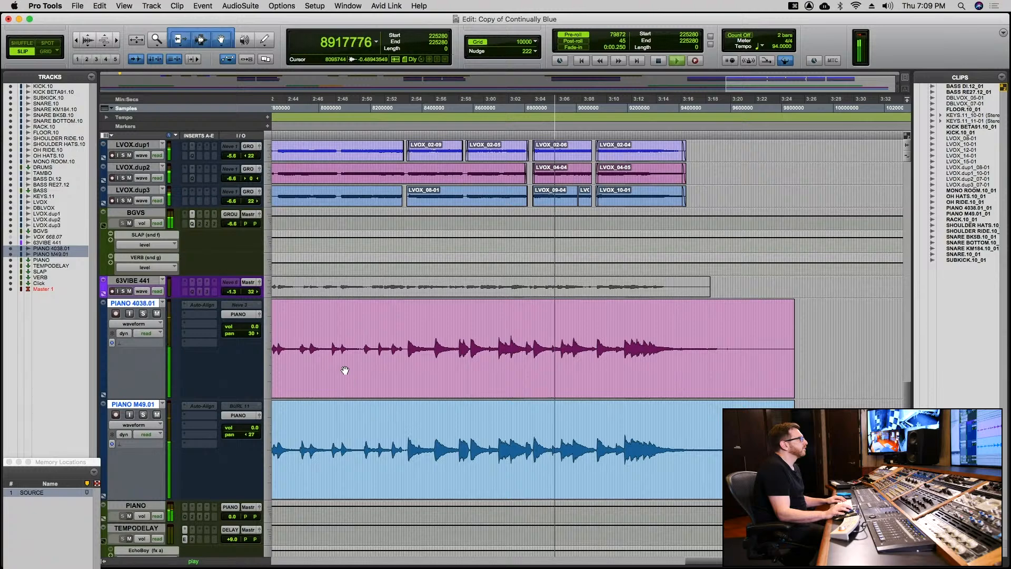
scroll(352, 369, up, 8)
scroll(349, 363, up, 8)
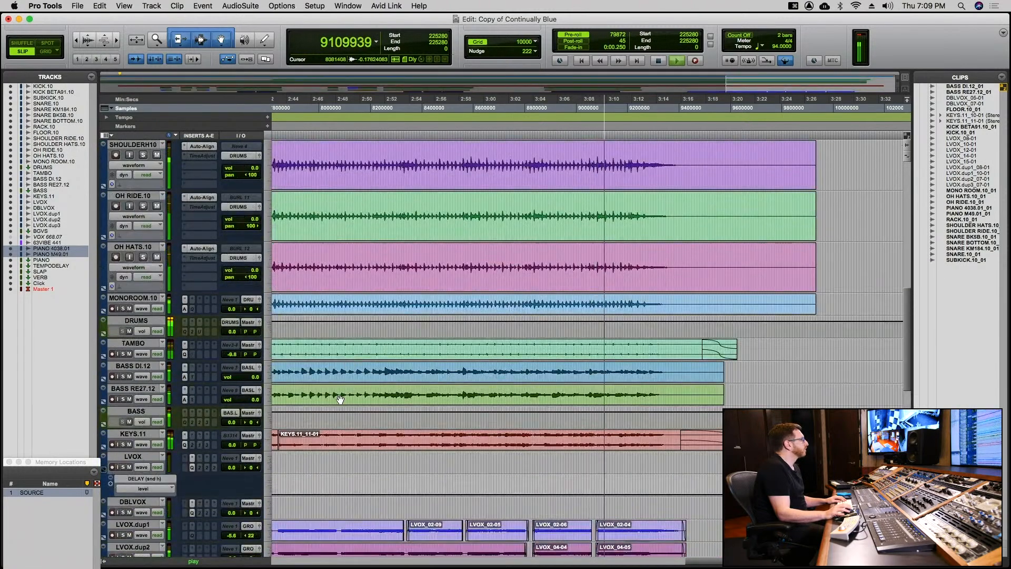
scroll(341, 397, down, 7)
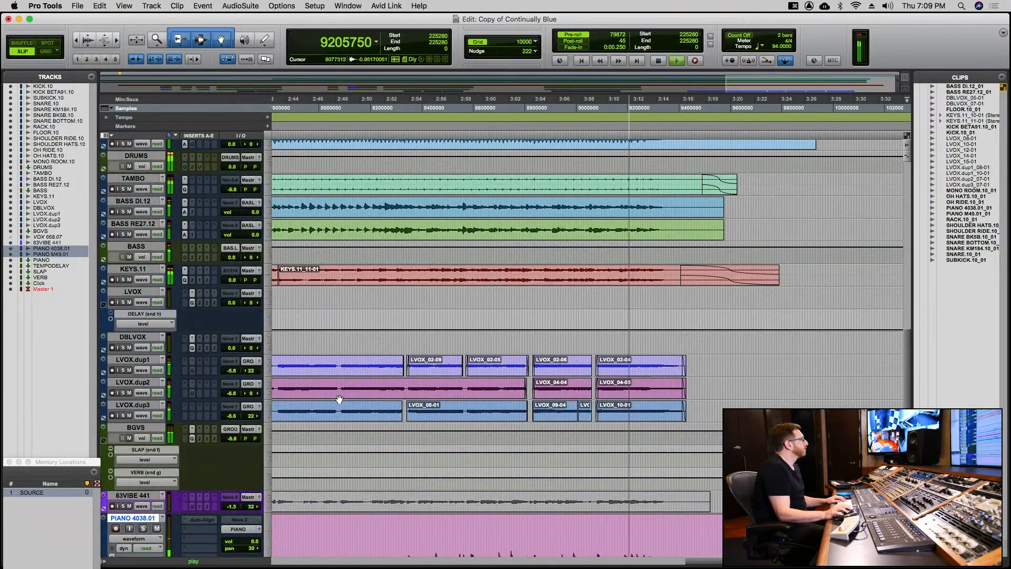